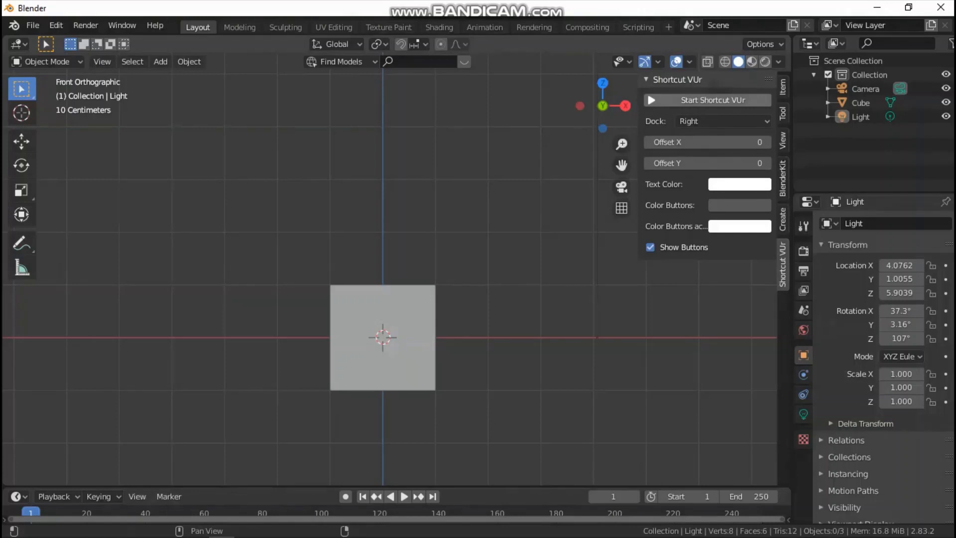
Start the Shortcut VUr key display and hide the viewport sidebar.
click(712, 101)
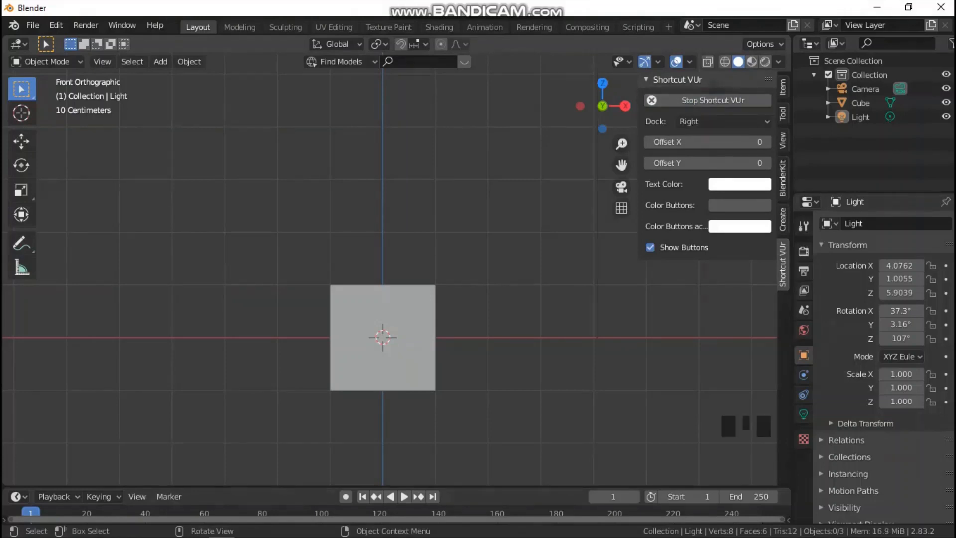
key(n)
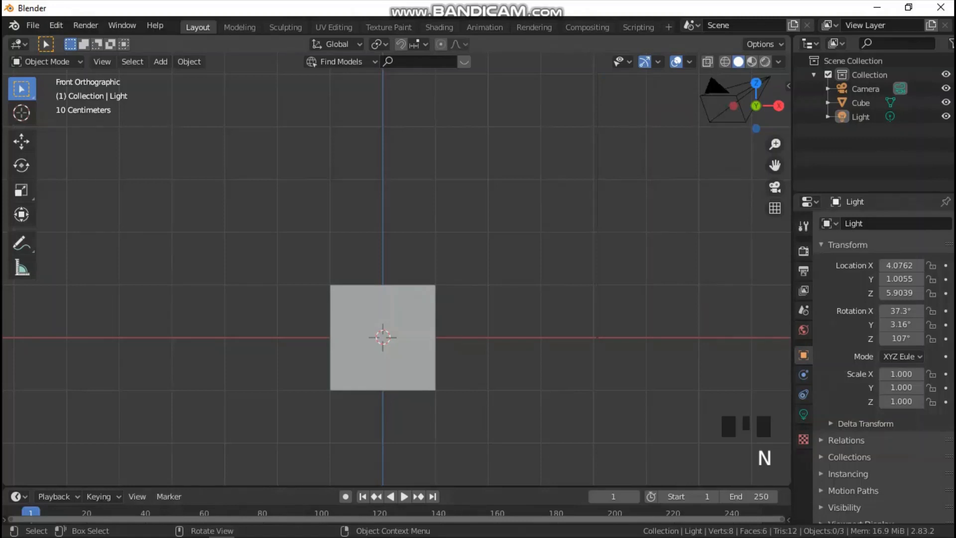
Delete the light from the scene.
scroll(397, 274, down, 3)
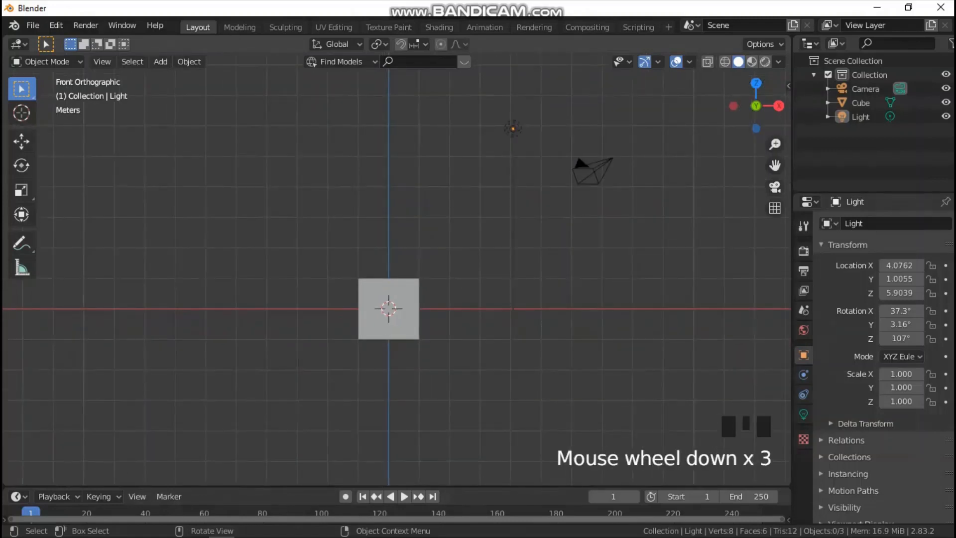
key(x)
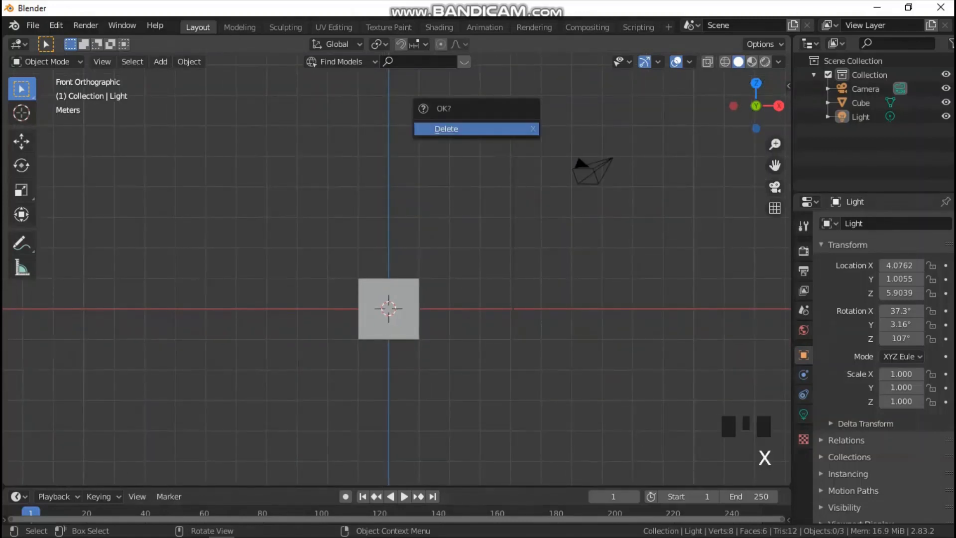
key(Return)
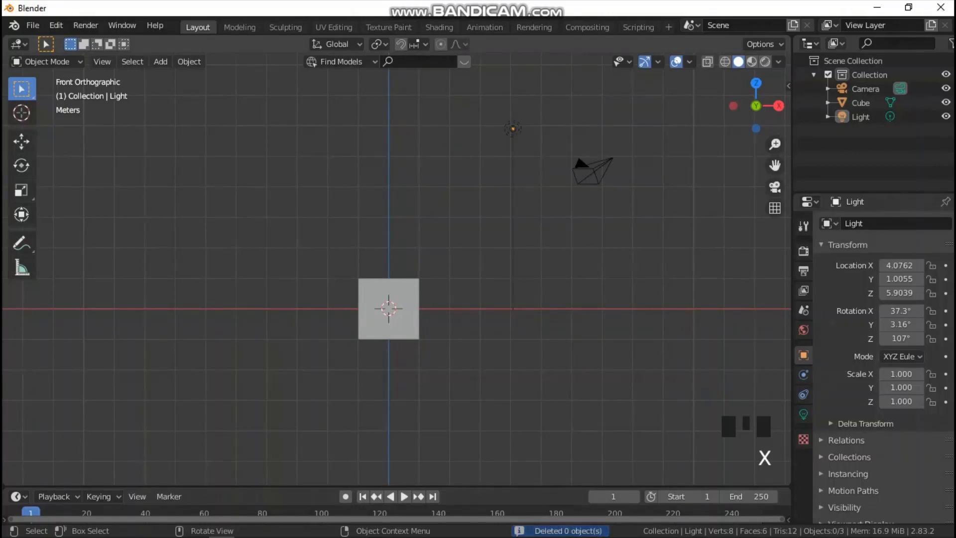
click(512, 128)
key(x)
key(Return)
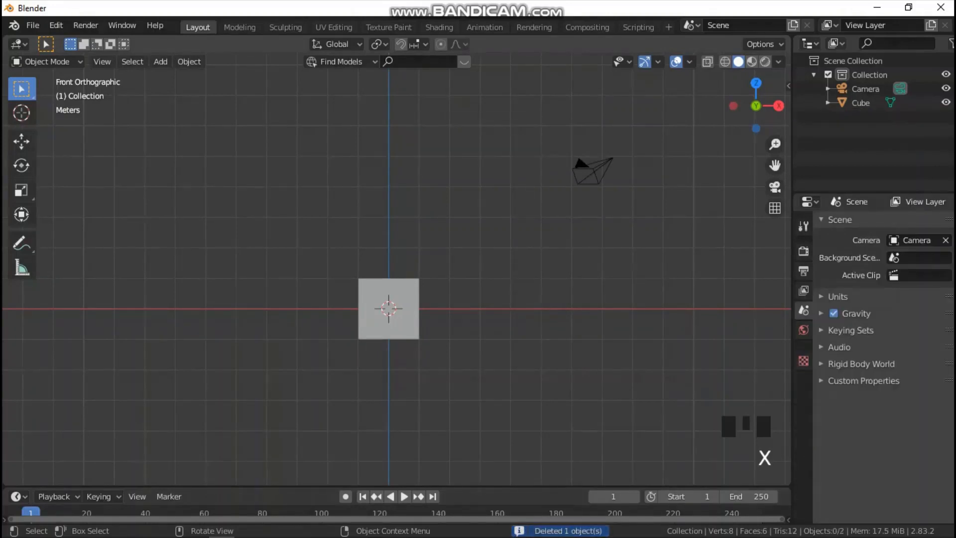
Hide the camera in the viewport.
click(593, 170)
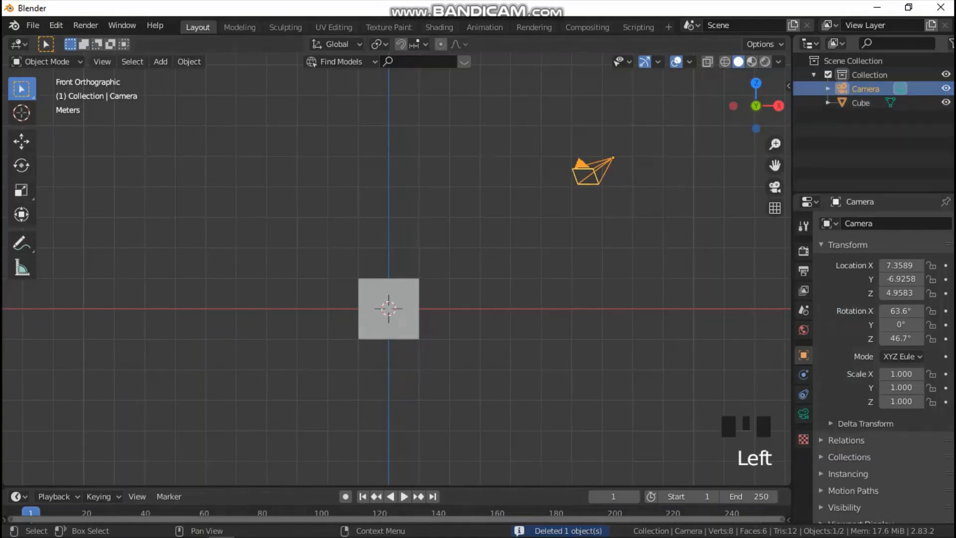
click(946, 89)
scroll(396, 269, up, 5)
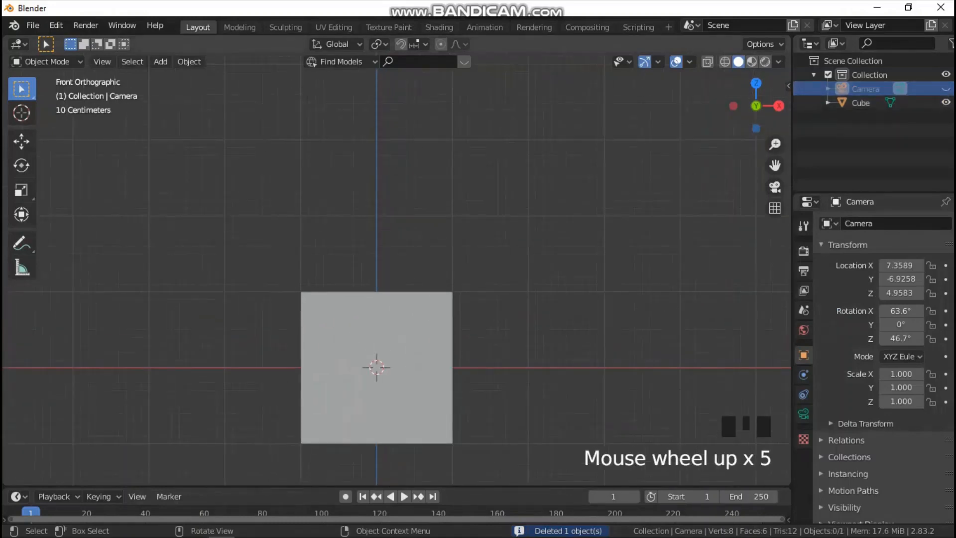
Set the viewport shading to Material Preview and select the cube.
scroll(397, 269, down, 2)
key(z)
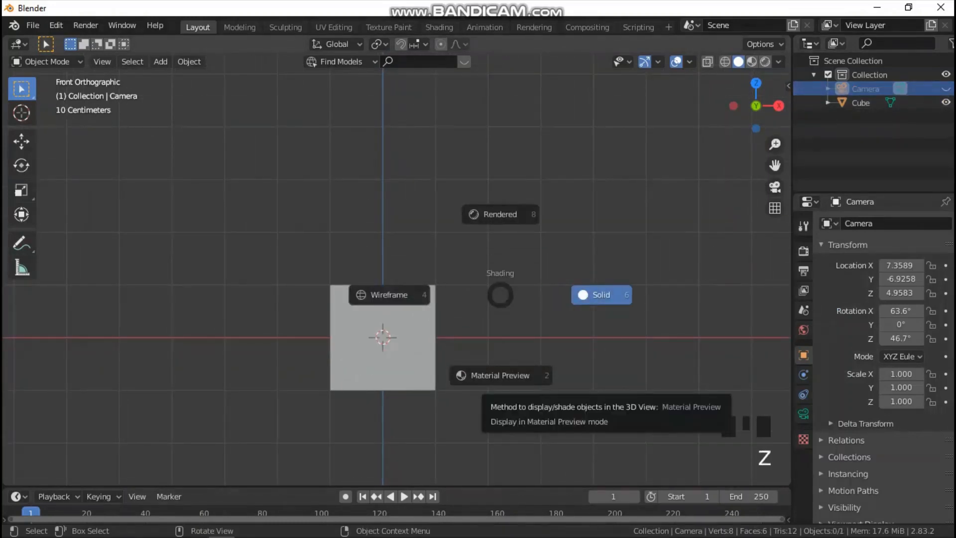
click(383, 348)
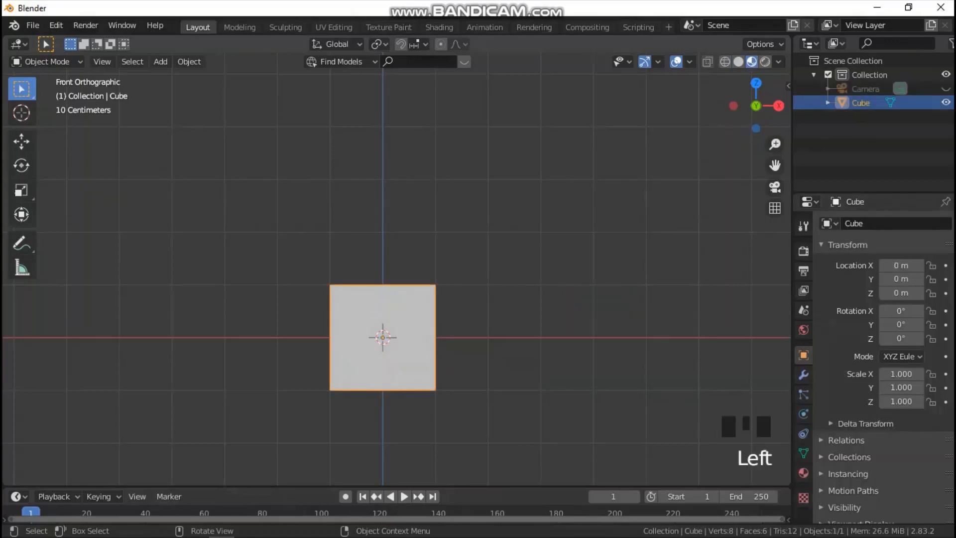
Duplicate the cube and move the copy away from the original to about X -6.97 m, Y 2.8 m.
click(21, 141)
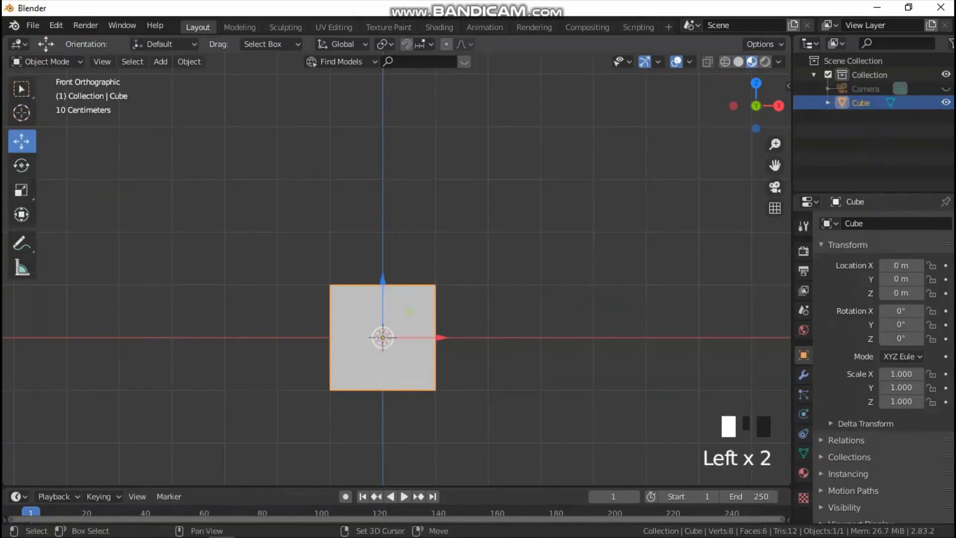
key(shift+d)
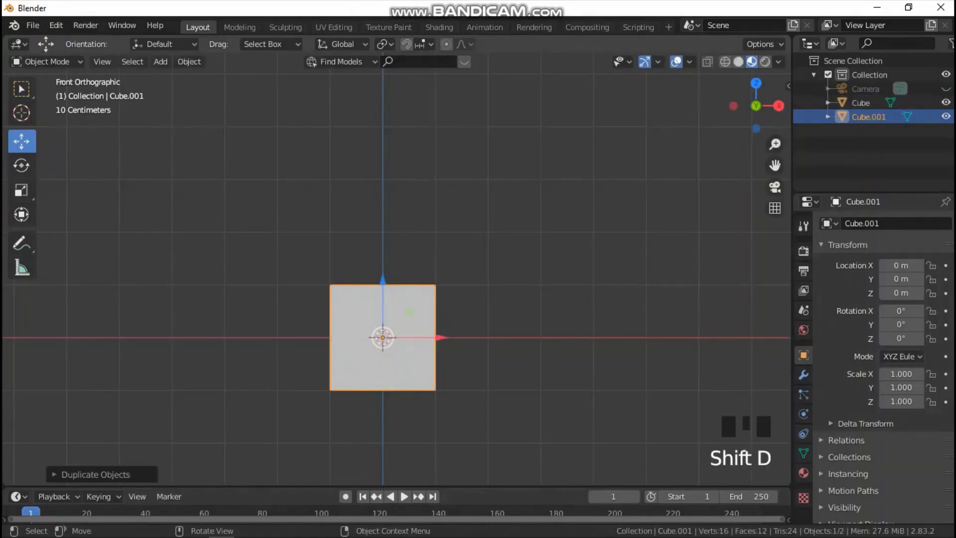
drag(441, 337, 228, 338)
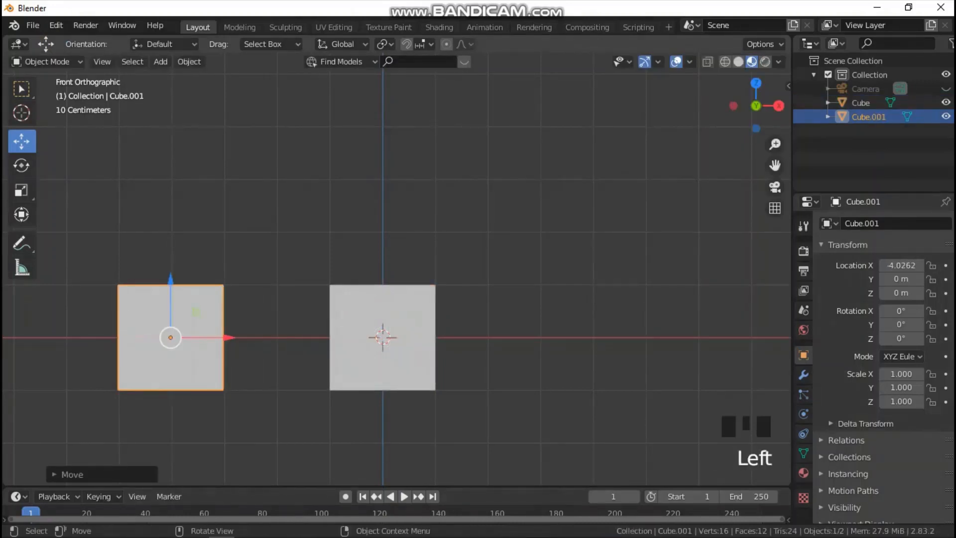
middle_drag(228, 337, 259, 319)
drag(244, 281, 234, 254)
From the front view, put the original cube into Edit Mode and set the viewport shading to Solid.
key(grave)
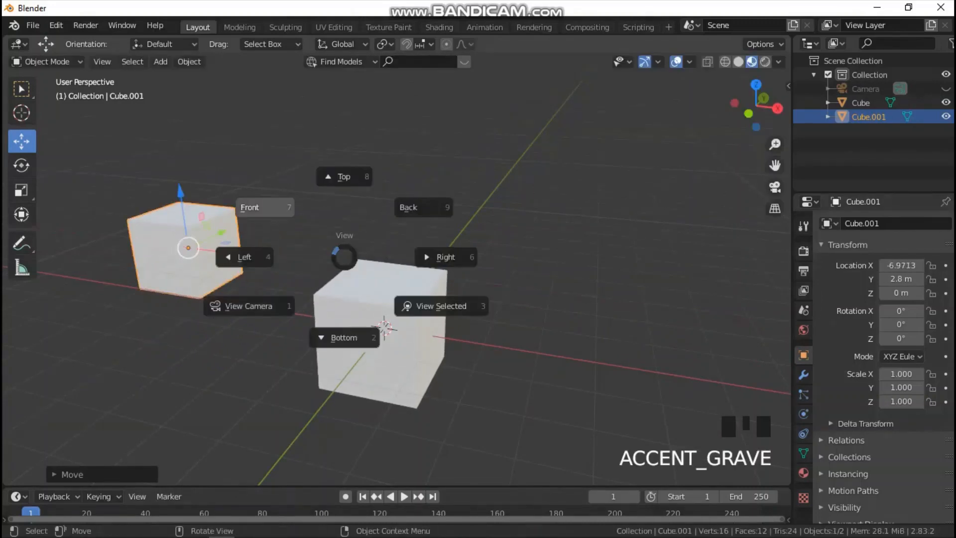
scroll(396, 277, up, 4)
scroll(396, 277, down, 3)
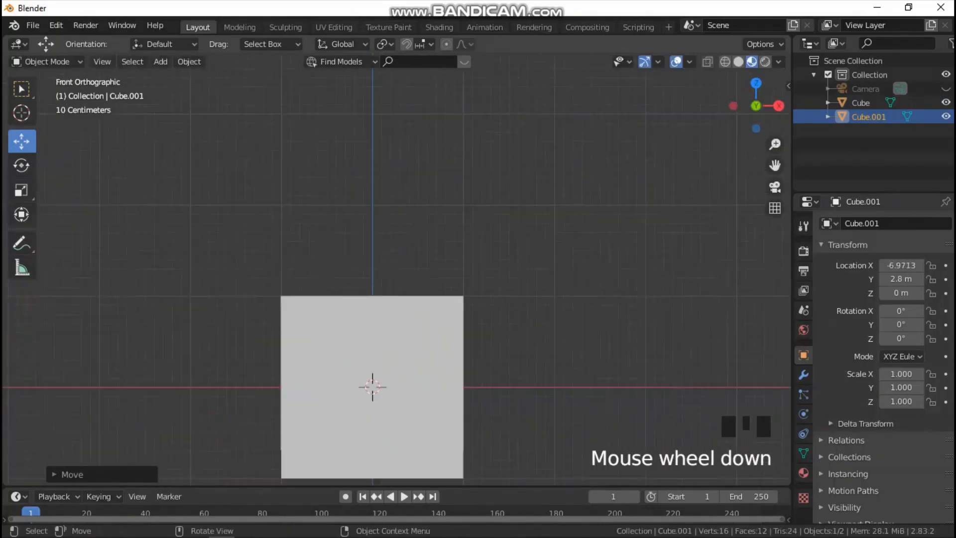
drag(775, 165, 780, 92)
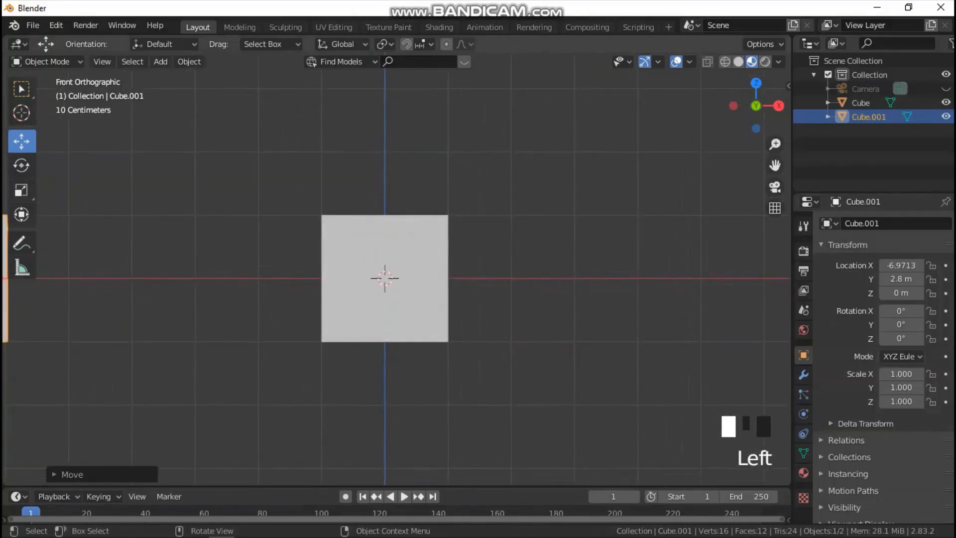
click(410, 252)
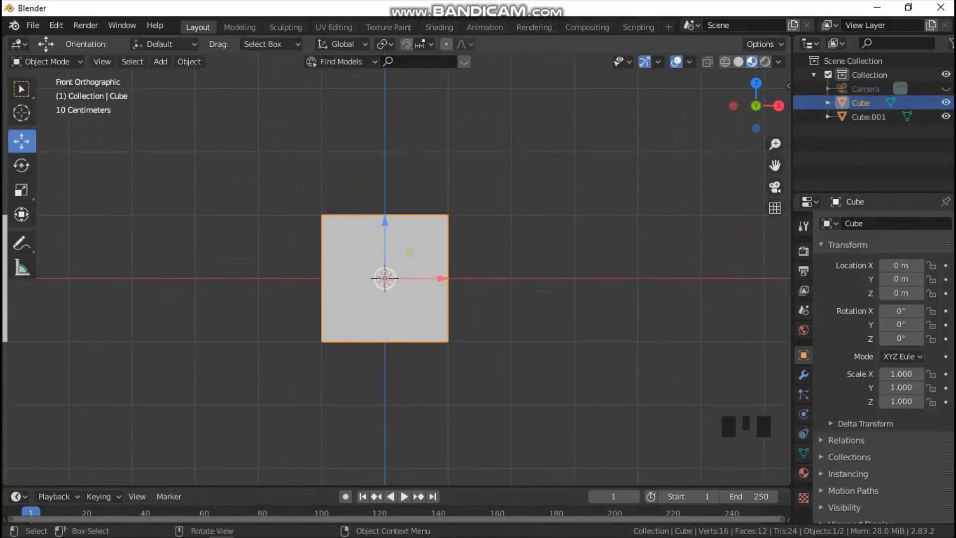
key(Tab)
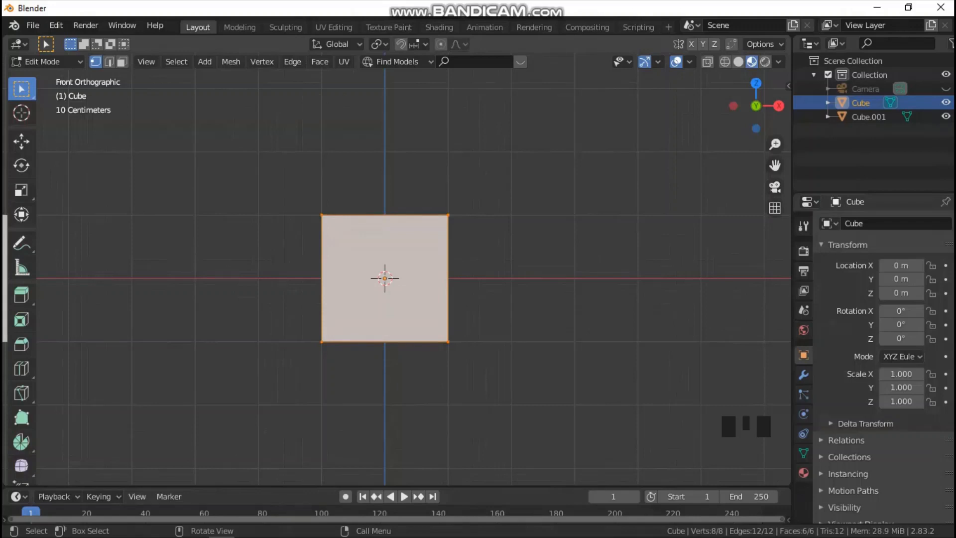
scroll(380, 284, up, 2)
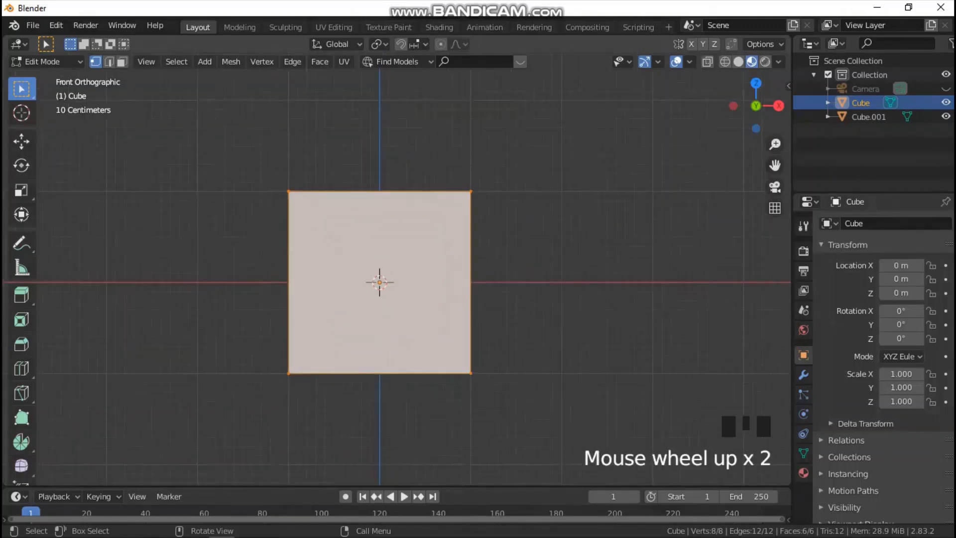
key(z)
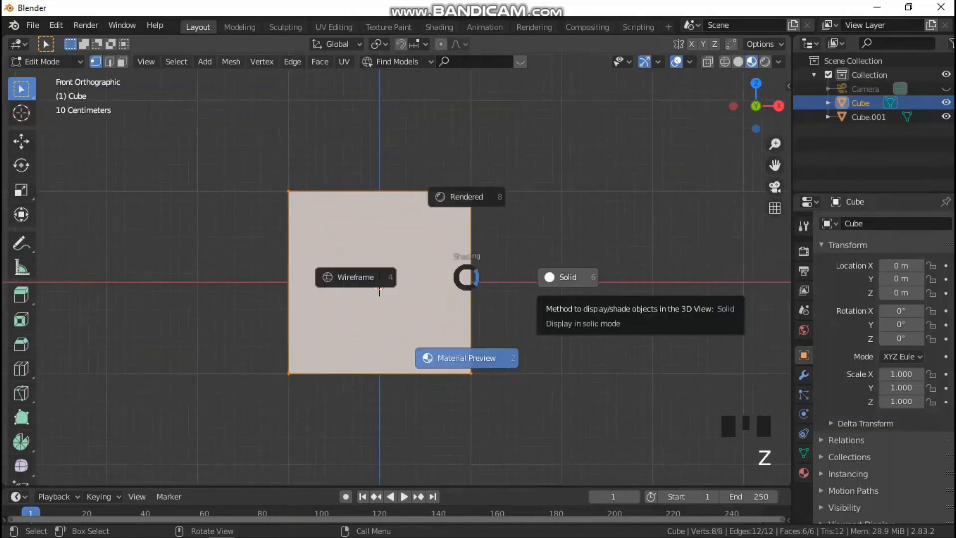
click(380, 290)
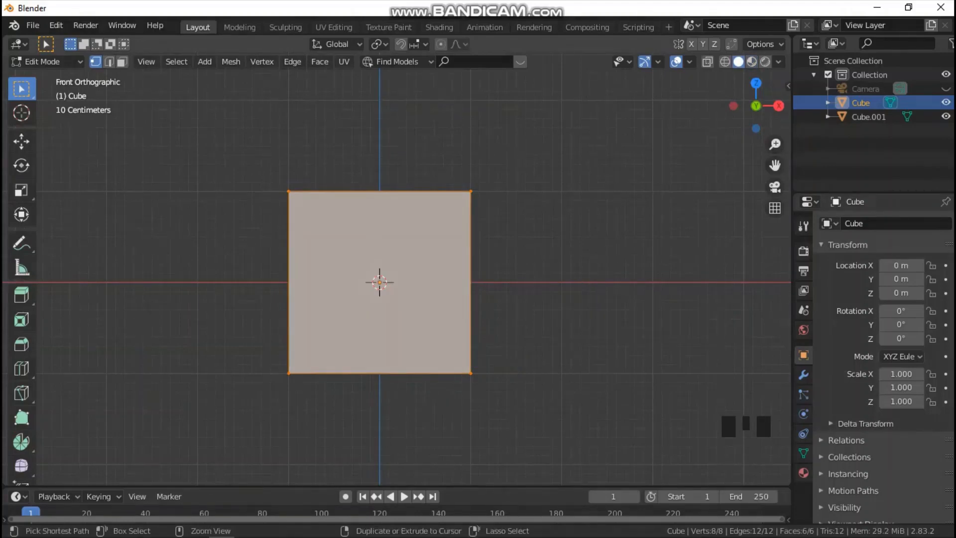
Add one horizontal loop cut around the middle of the cube without sliding it.
key(ctrl+r)
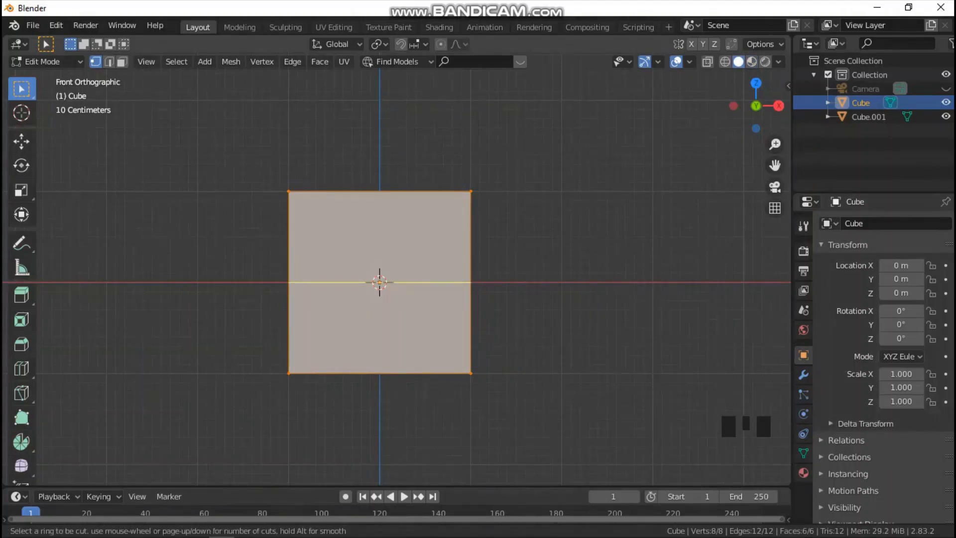
click(488, 265)
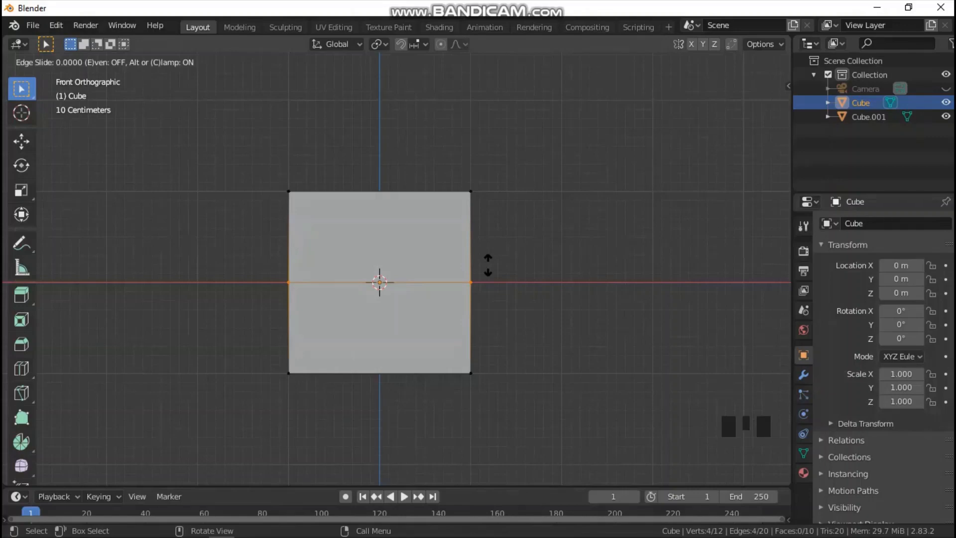
right_click(488, 265)
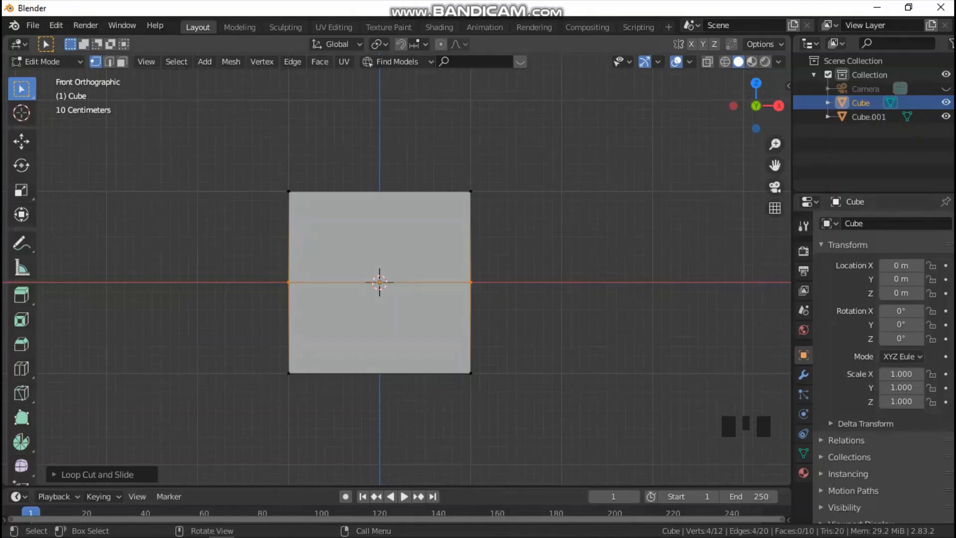
In Wireframe shading, scale the cube's upper and lower corner vertices inward along X to form a hexagonal outline.
key(z)
click(363, 297)
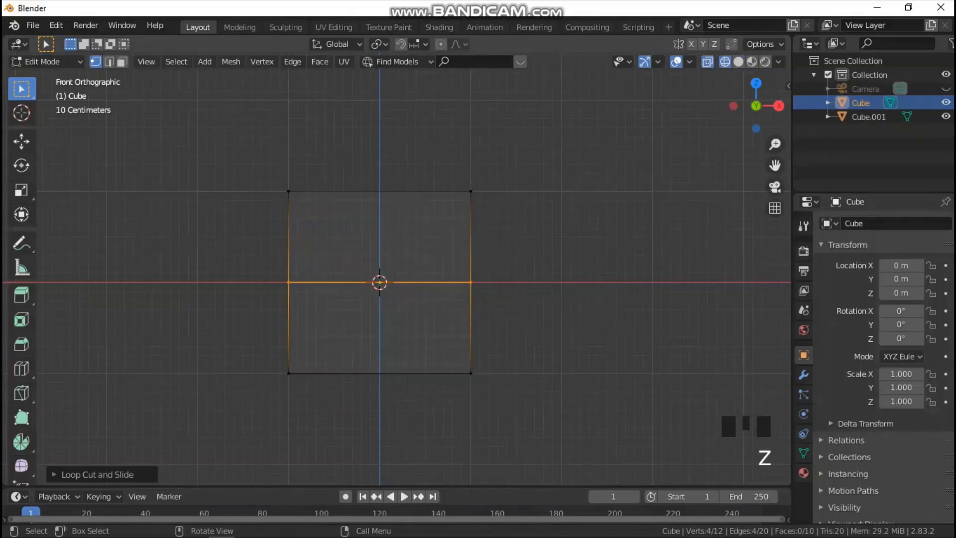
drag(269, 166, 320, 202)
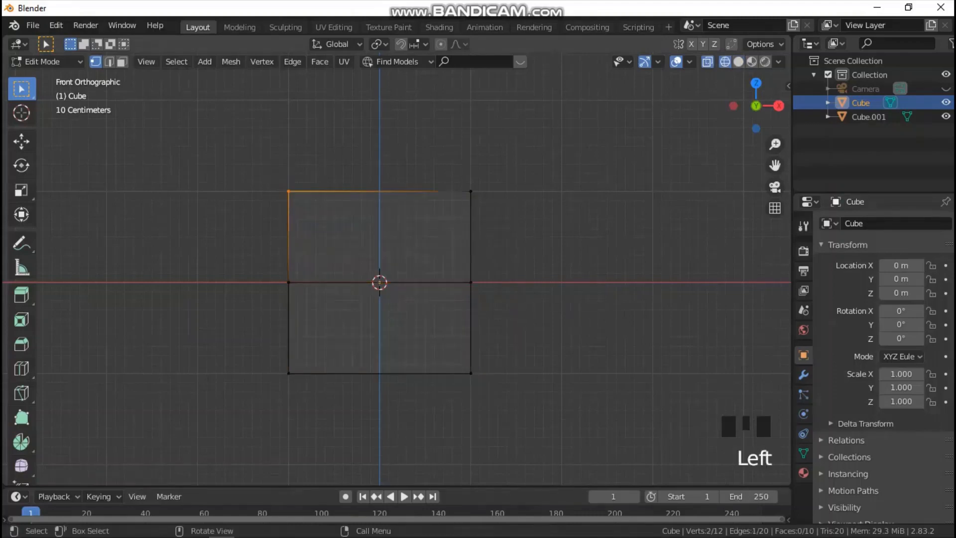
scroll(397, 272, up, 3)
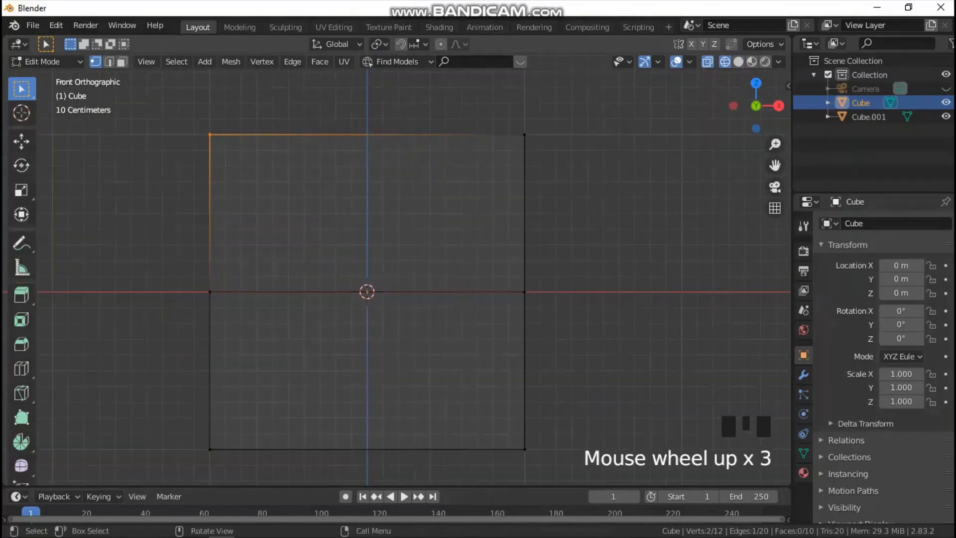
shift+drag(435, 101, 606, 191)
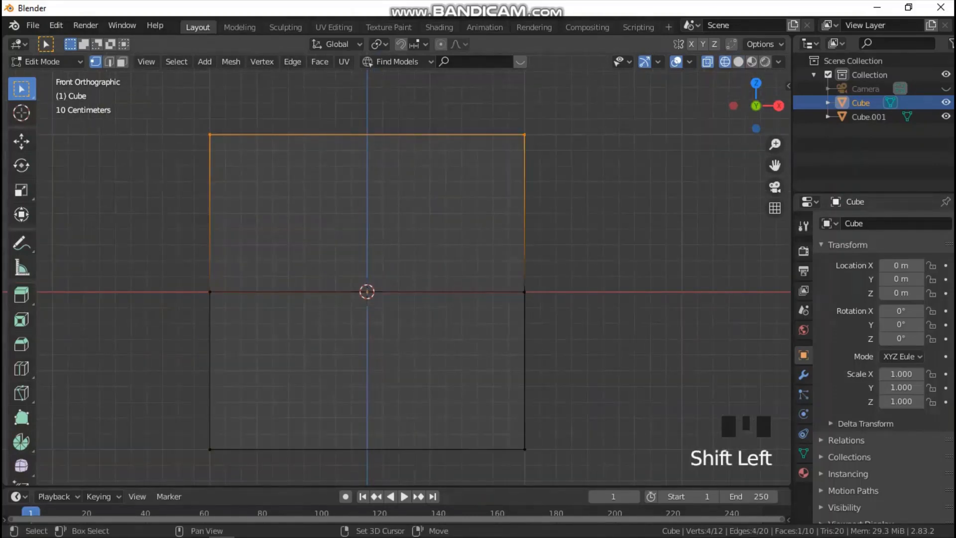
shift+drag(188, 410, 250, 459)
shift+drag(469, 429, 582, 484)
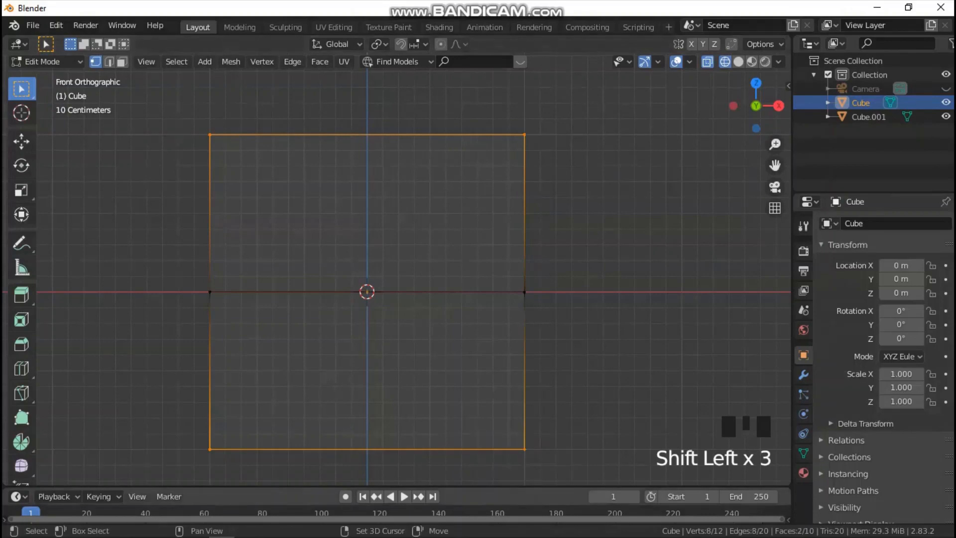
key(s)
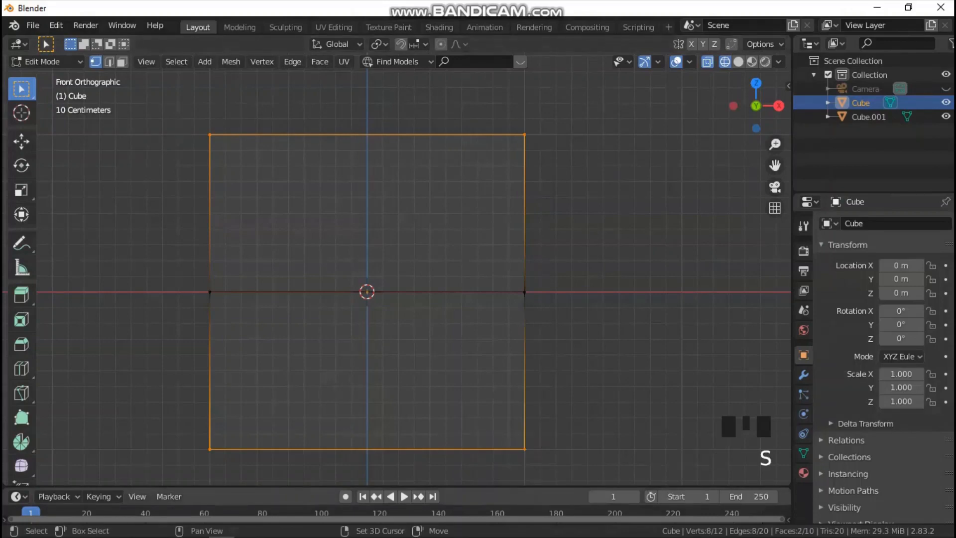
key(x)
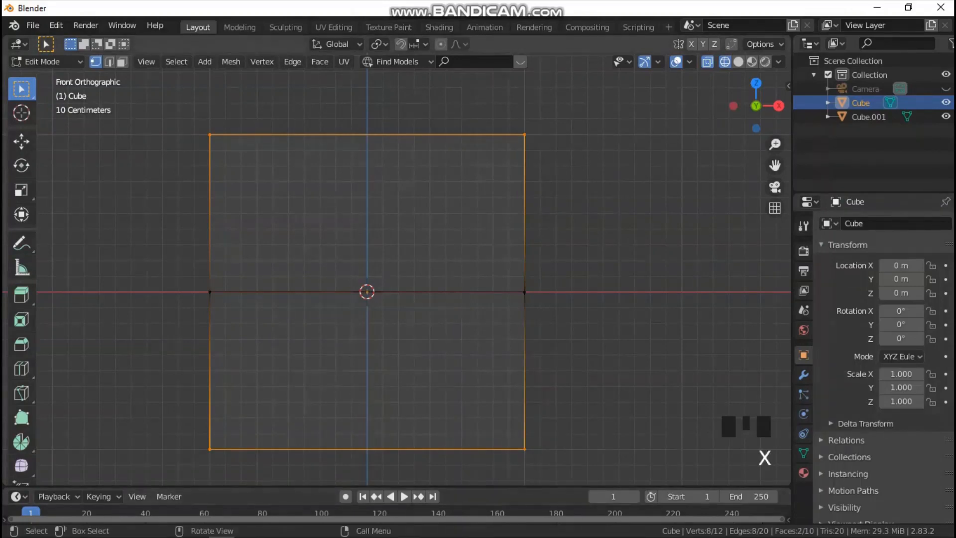
key(s)
key(x)
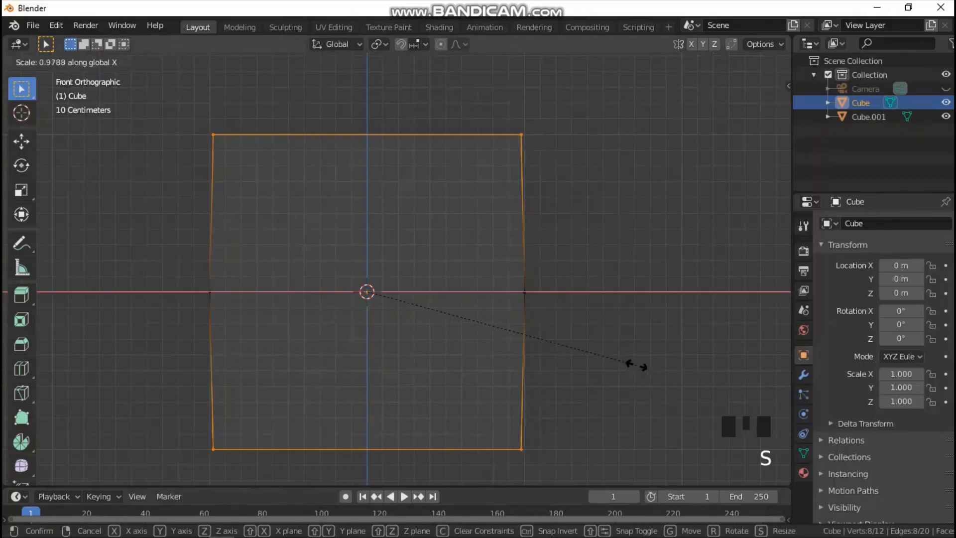
click(557, 335)
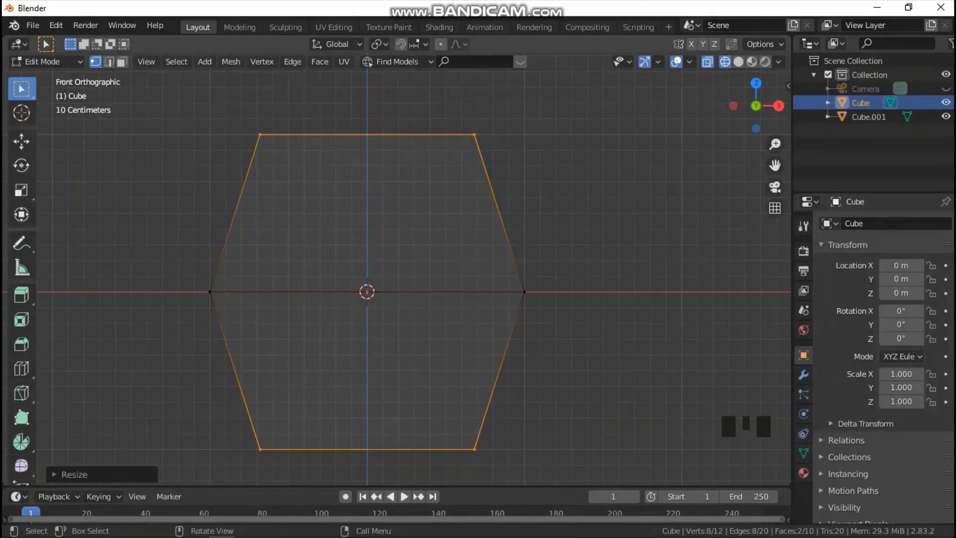
Scale the cube's middle vertices outward along X to even out the hexagonal outline, and return to Object Mode.
drag(181, 266, 559, 323)
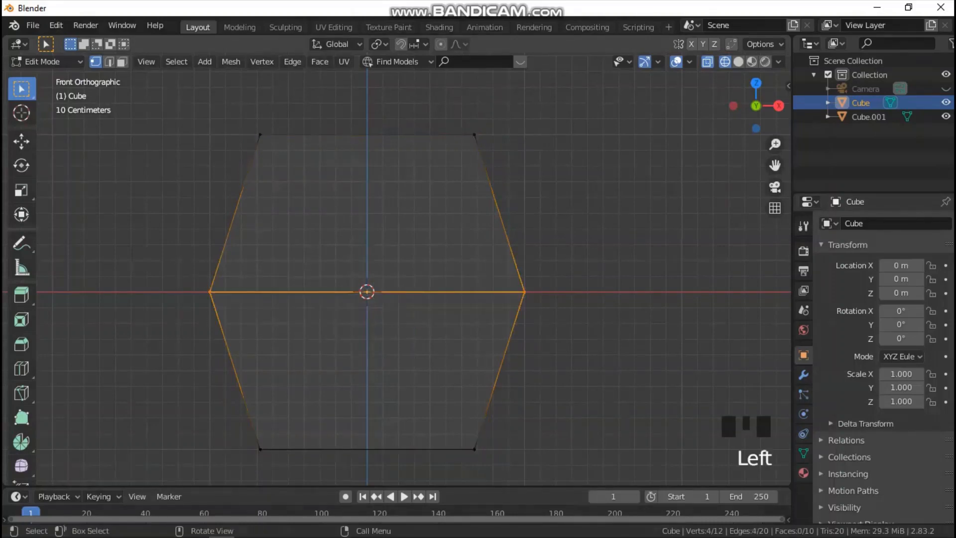
key(s)
key(x)
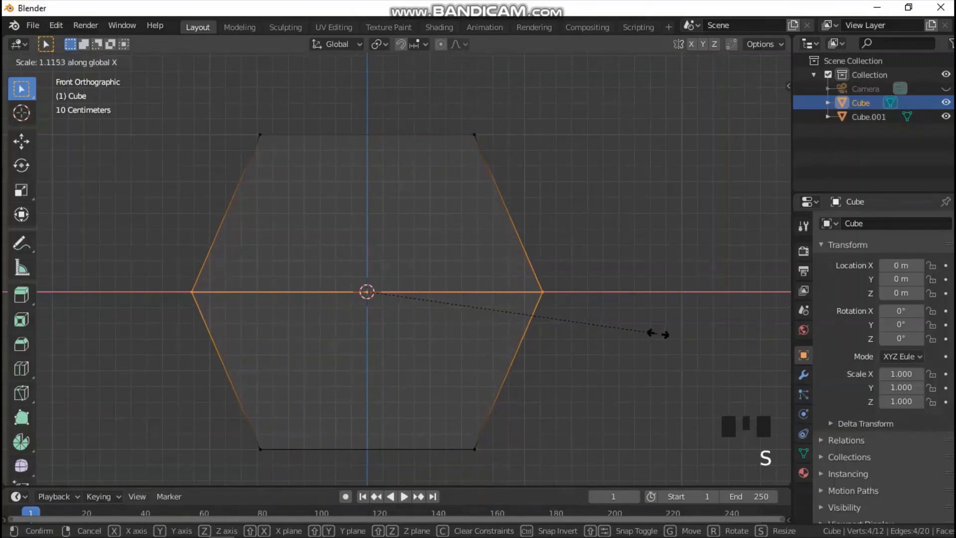
click(683, 330)
scroll(683, 331, up, 1)
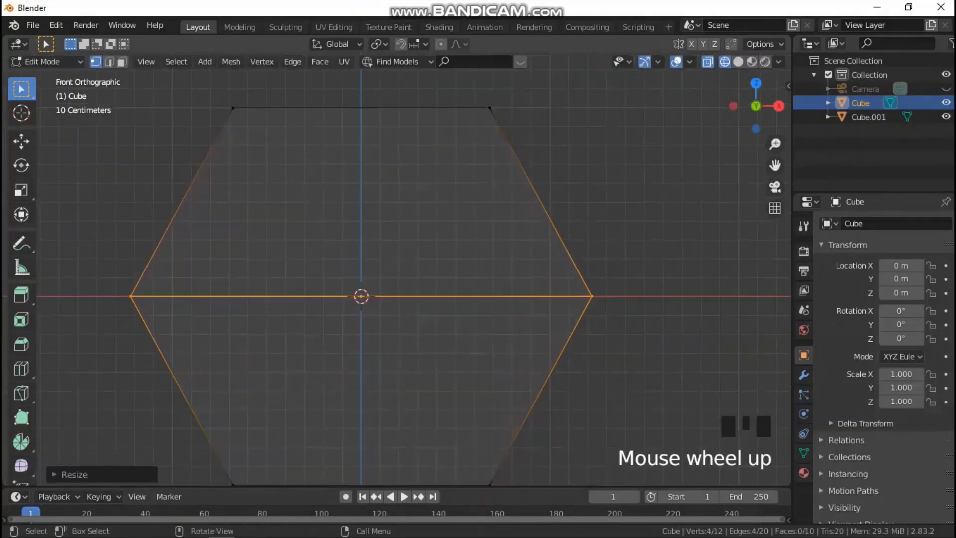
scroll(414, 277, down, 2)
key(Tab)
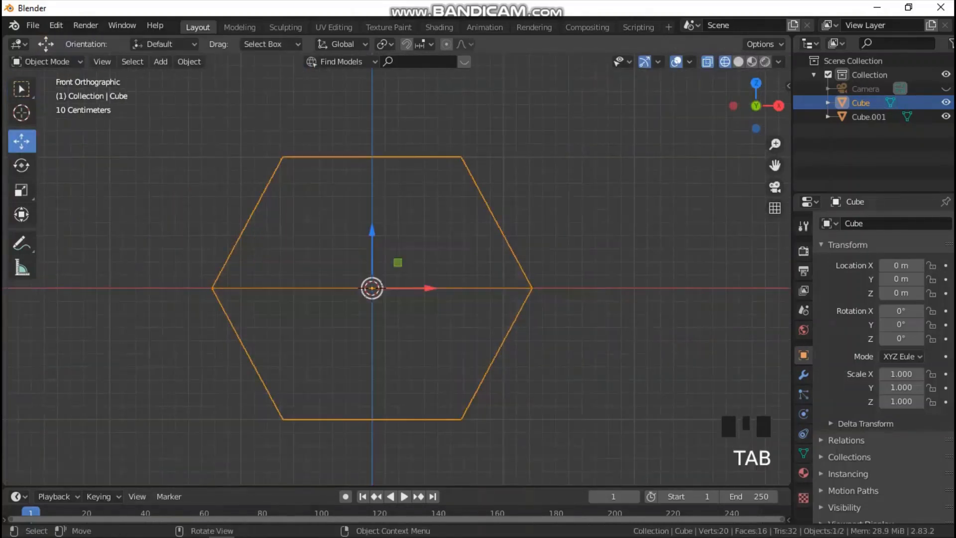
In Solid shading from the top view, scale the hexagonal block along Y to about 0.275.
mouse_move(523, 239)
middle_down()
mouse_move(589, 252)
mouse_move(552, 237)
middle_up()
key(z)
key(grave)
click(548, 157)
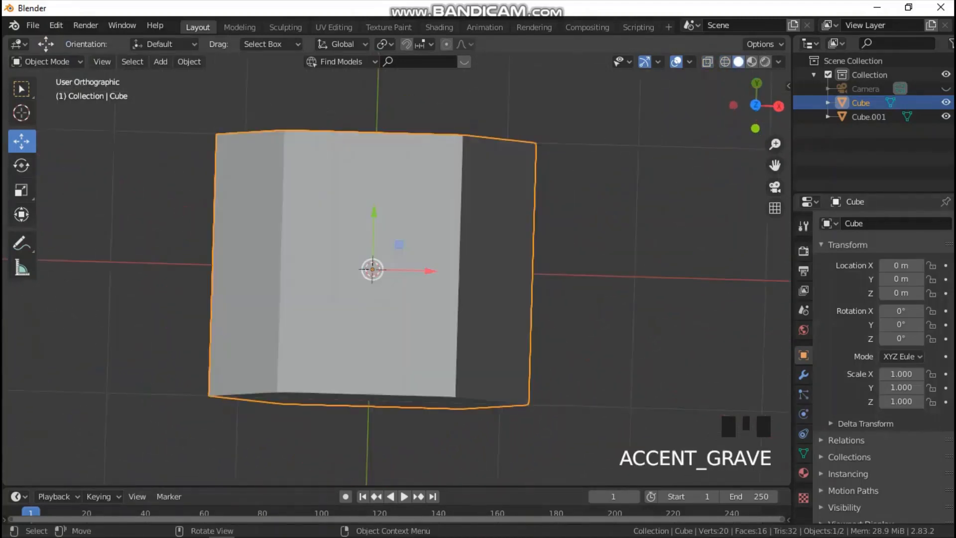
key(s)
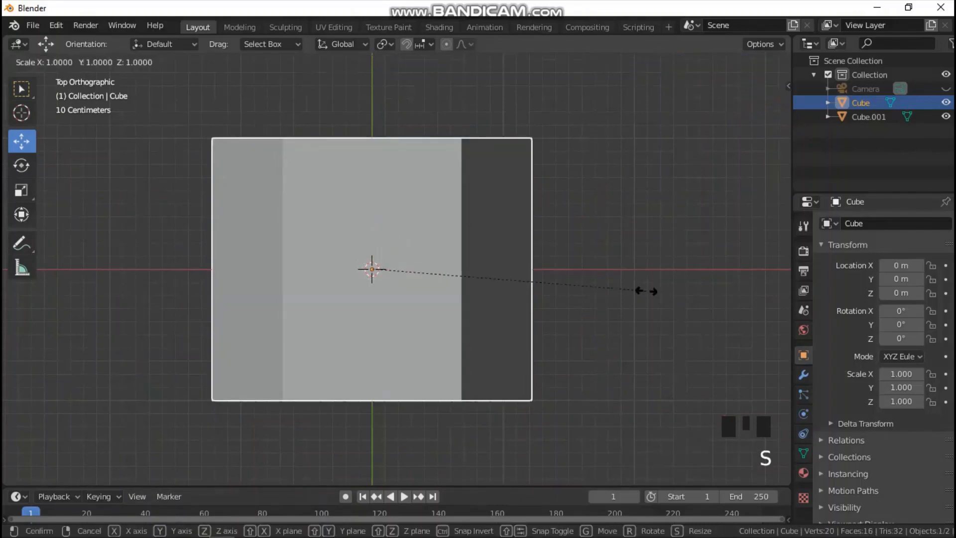
key(y)
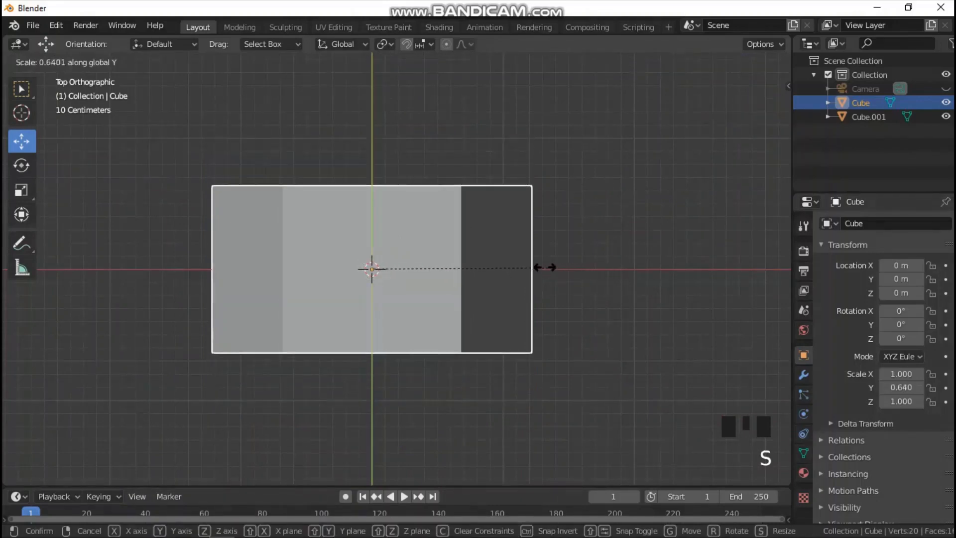
drag(494, 258, 450, 256)
click(446, 257)
From the front view, deselect the hexagonal block and add a cylinder mesh at the origin.
key(grave)
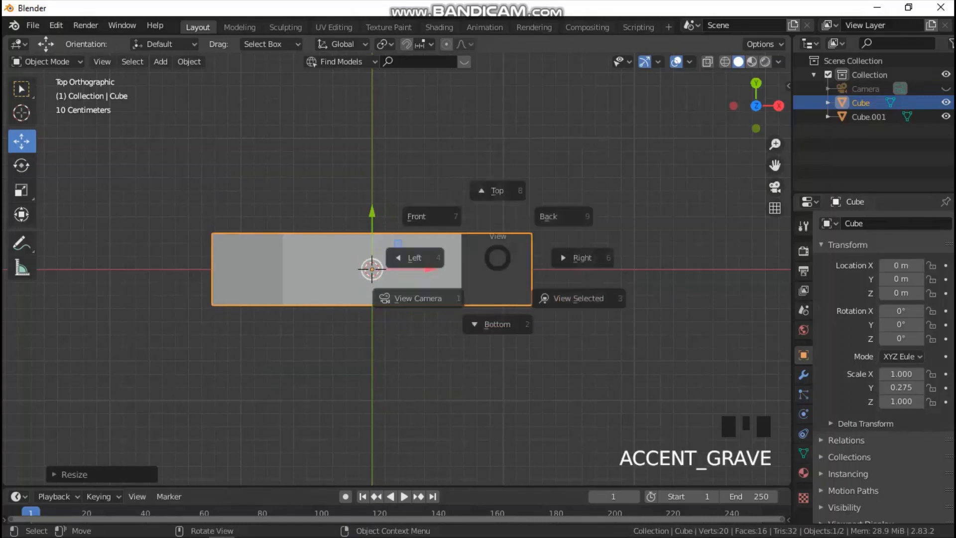
scroll(379, 279, down, 2)
click(598, 349)
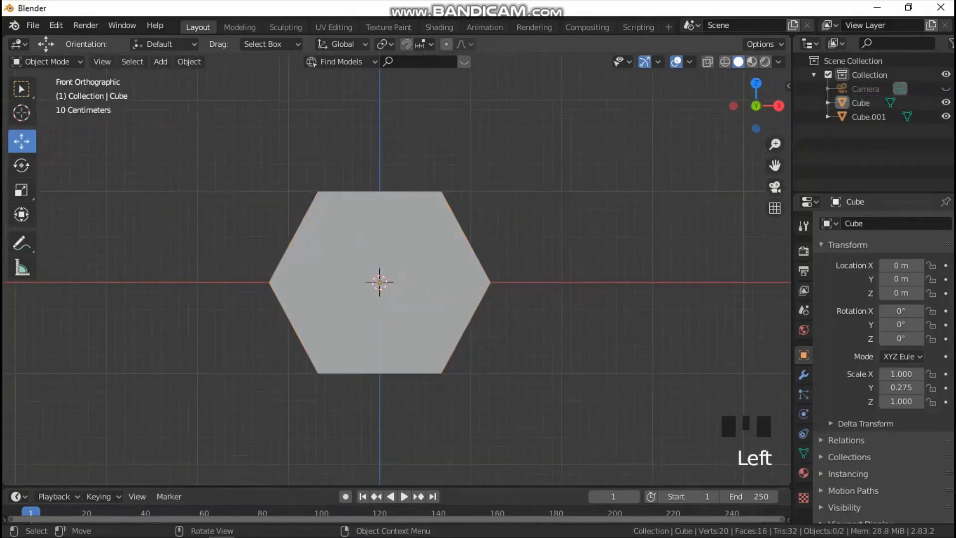
click(598, 349)
key(shift)
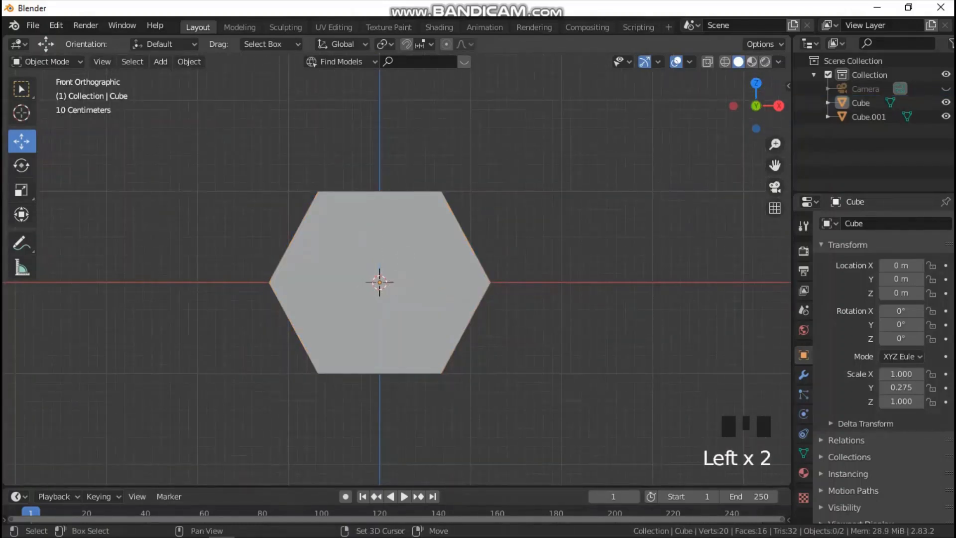
key(shift+a)
mouse_move(465, 252)
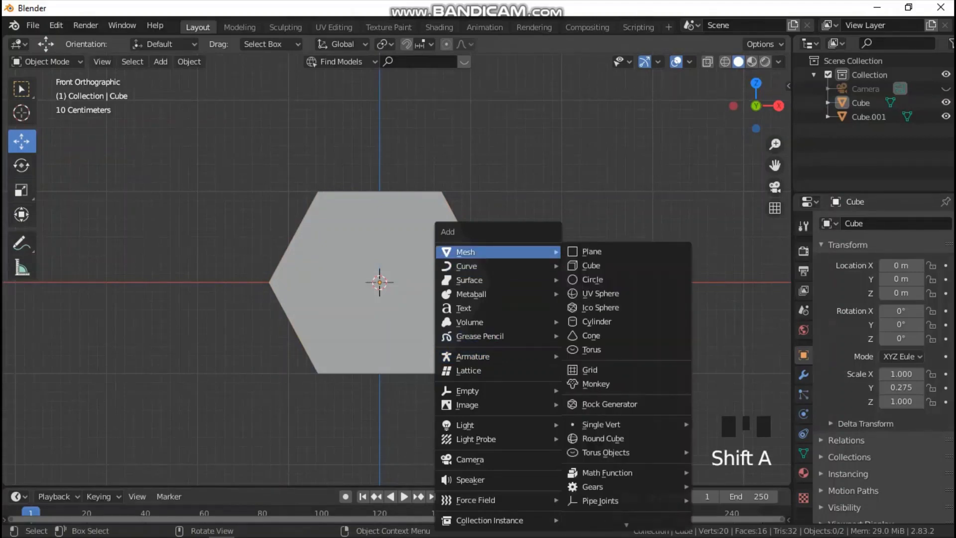
click(597, 322)
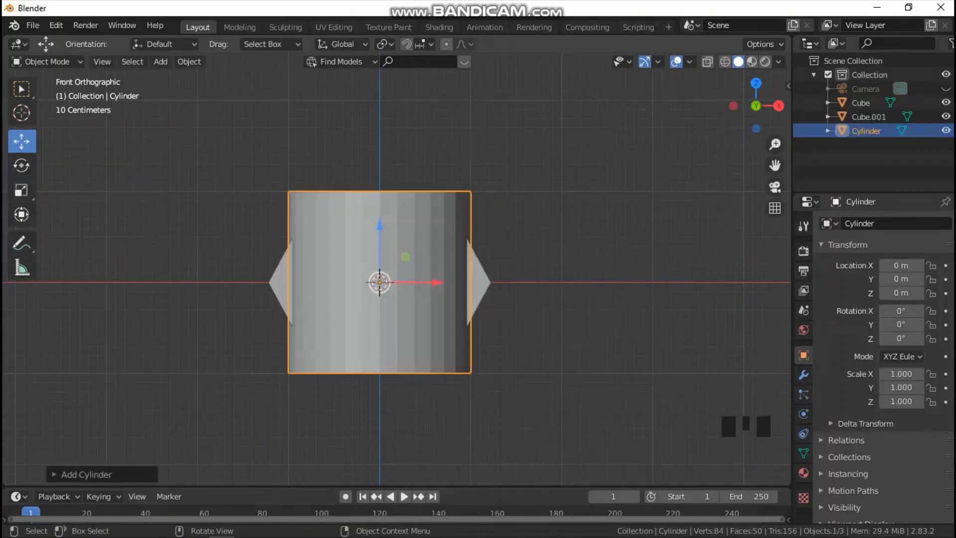
Shade the cylinder smooth and enable Auto Smooth for its normals.
right_click(377, 209)
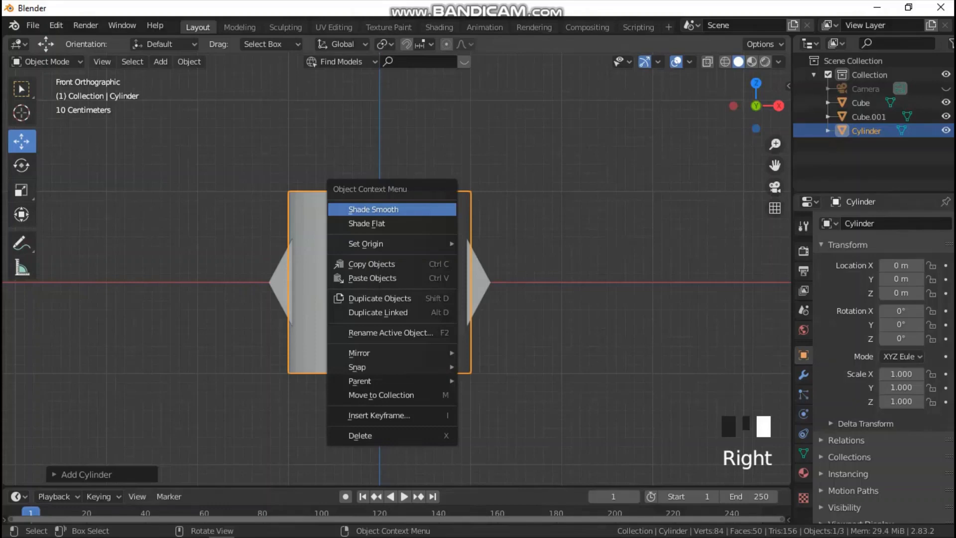
click(377, 209)
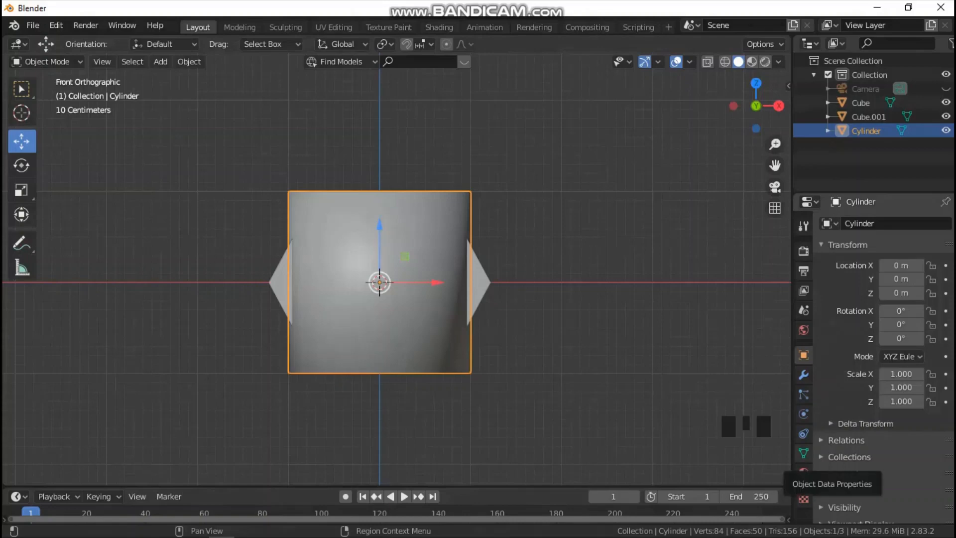
click(804, 453)
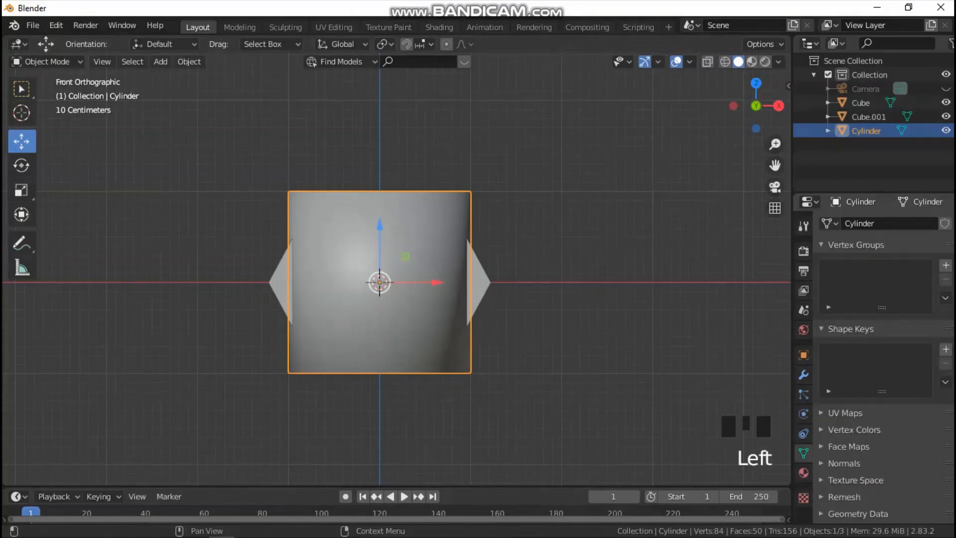
click(844, 463)
click(844, 480)
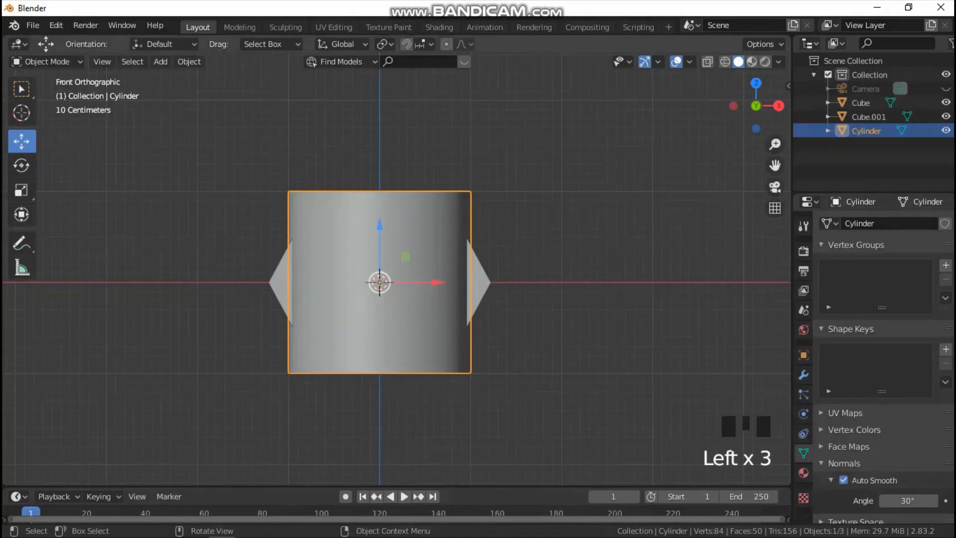
From the right view, rotate the cylinder 90° and scale it down uniformly to about 0.67.
key(grave)
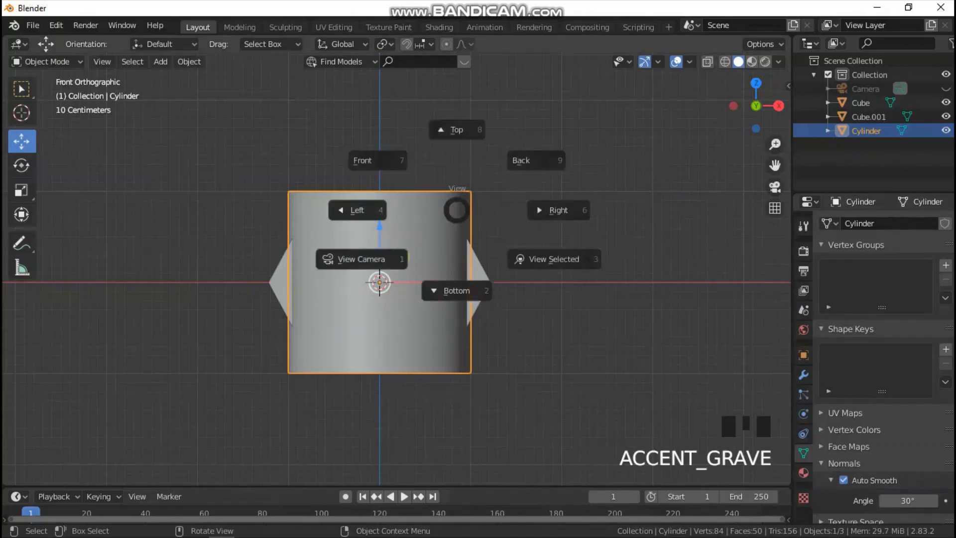
click(559, 211)
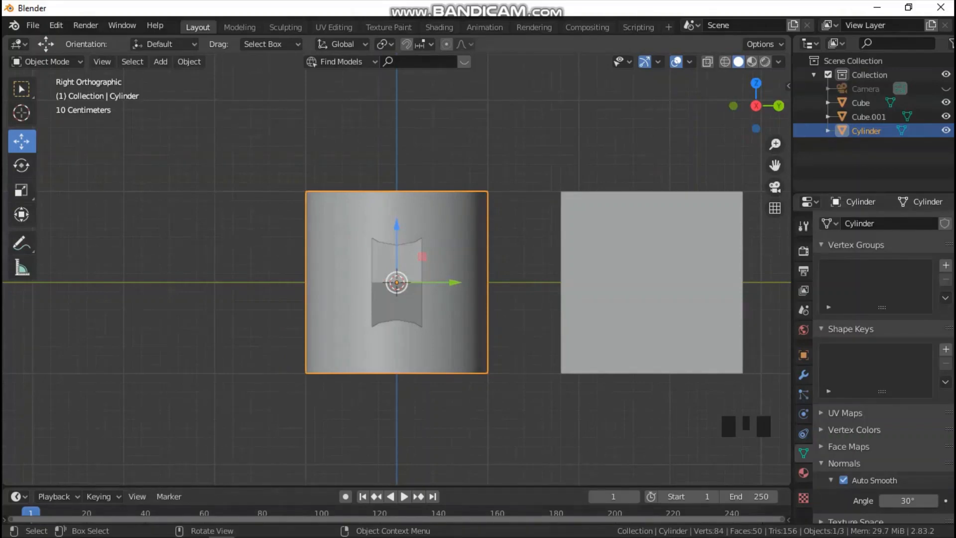
text(r90)
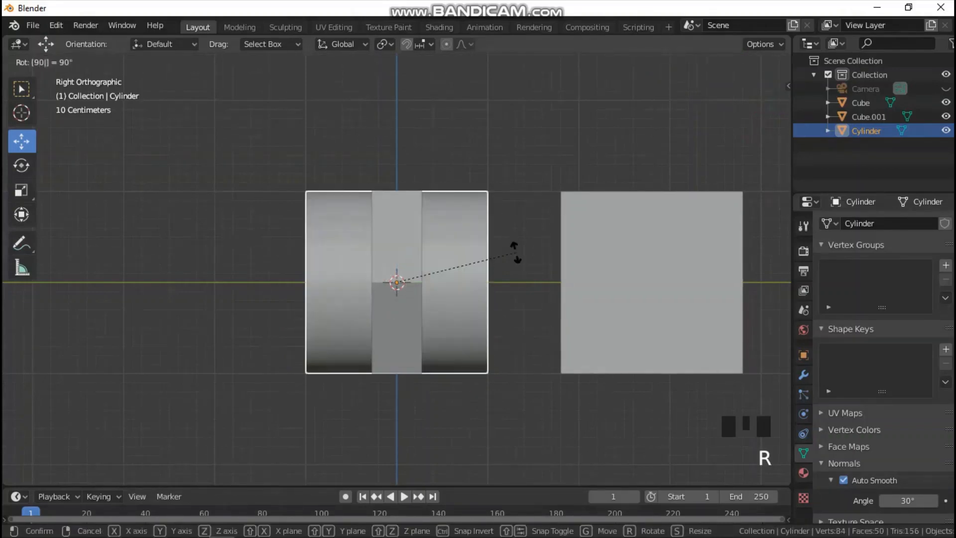
key(Return)
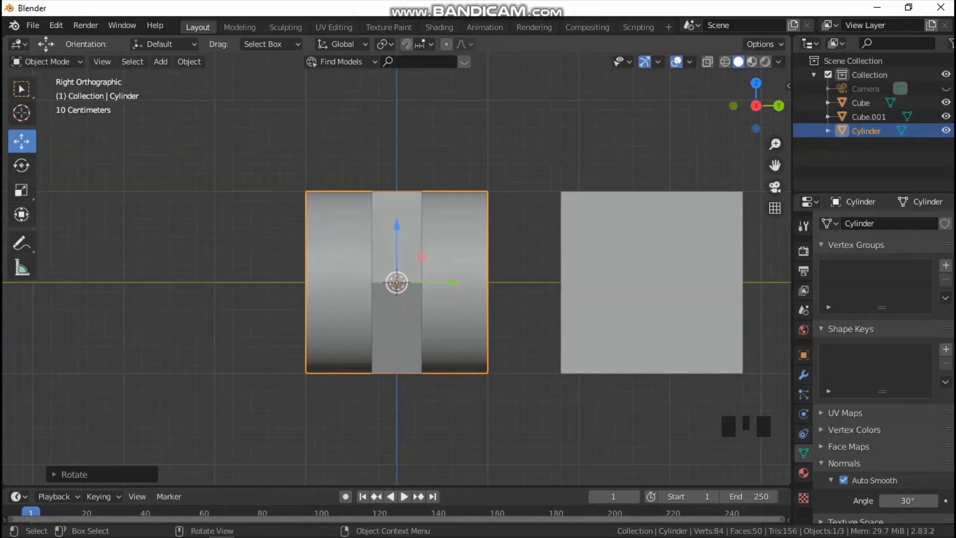
key(s)
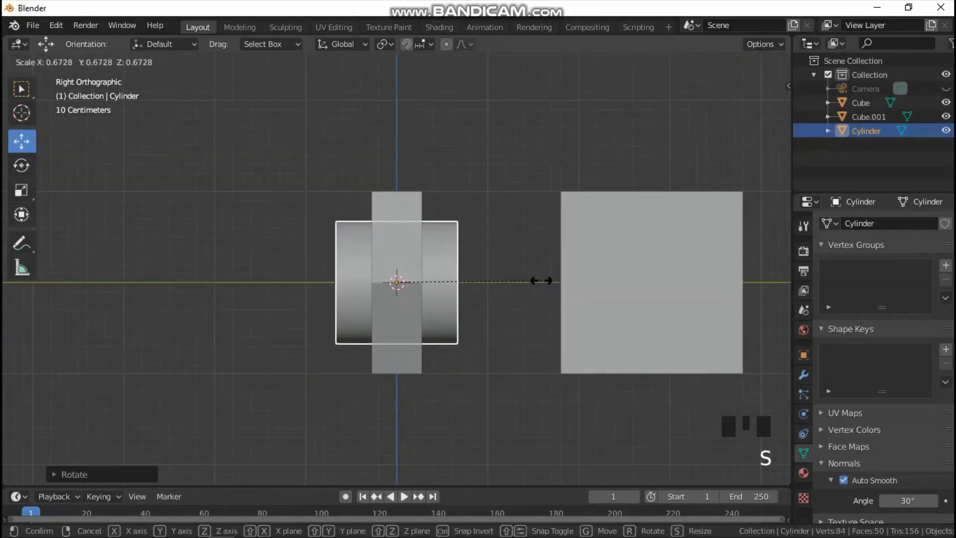
click(540, 280)
Inspect the cylinder's size inside the hexagon from the front in Wireframe, and return to Solid shading.
scroll(397, 269, up, 6)
scroll(397, 269, down, 1)
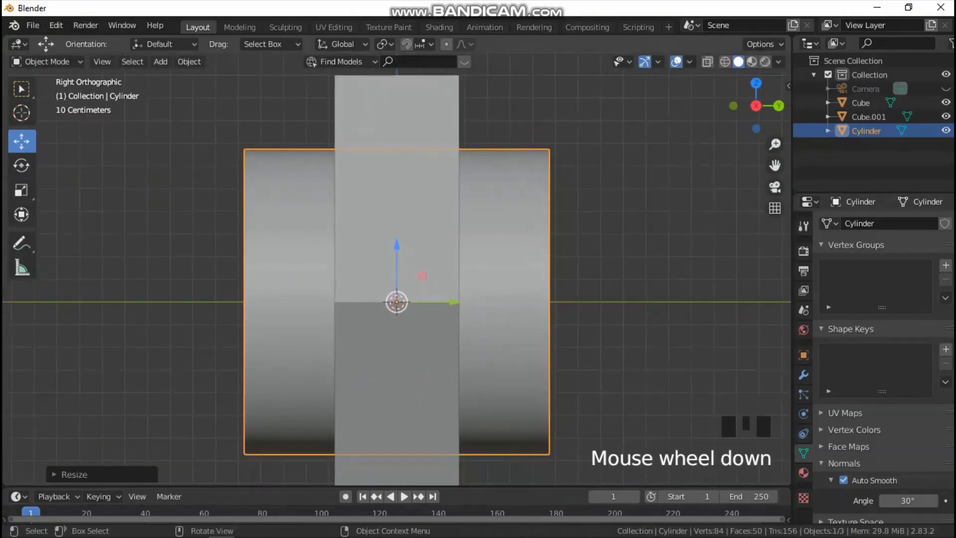
key(grave)
click(449, 217)
scroll(448, 218, down, 2)
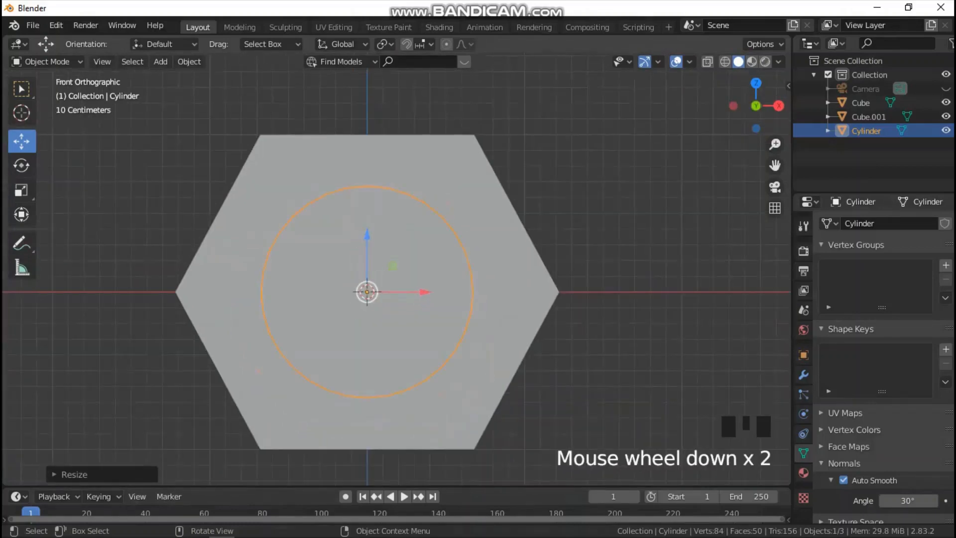
key(z)
click(320, 250)
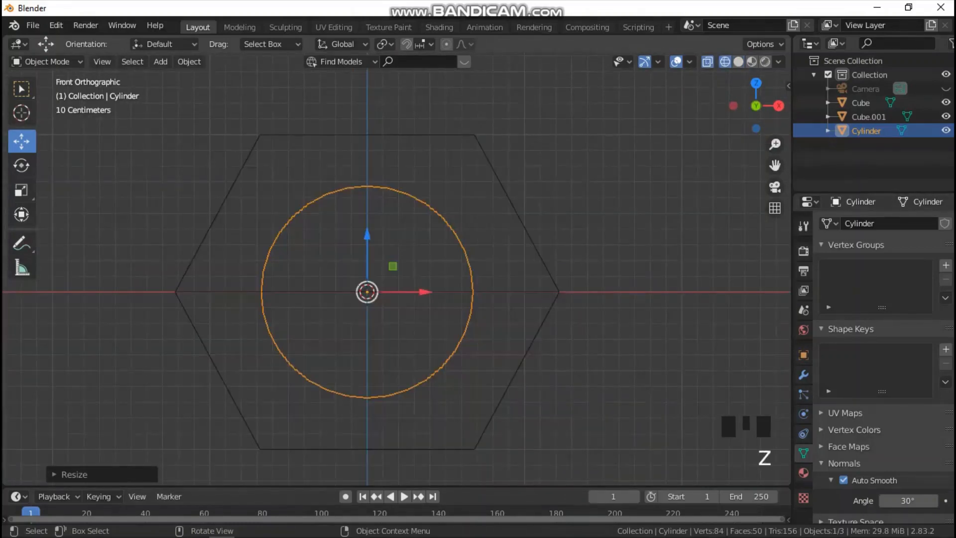
key(z)
click(491, 223)
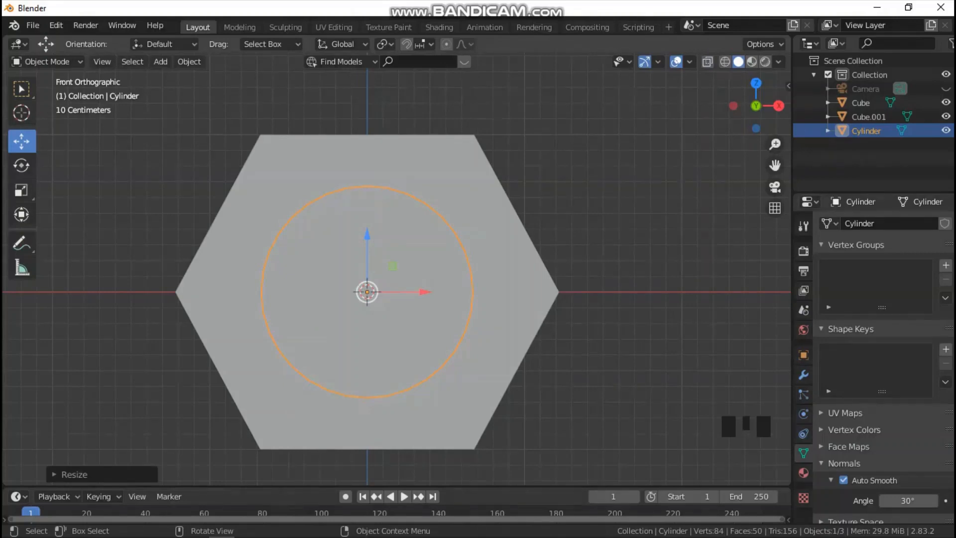
Add a Boolean modifier set to Difference to the hexagonal block with the cylinder as its object, and apply it.
click(490, 224)
scroll(491, 224, up, 2)
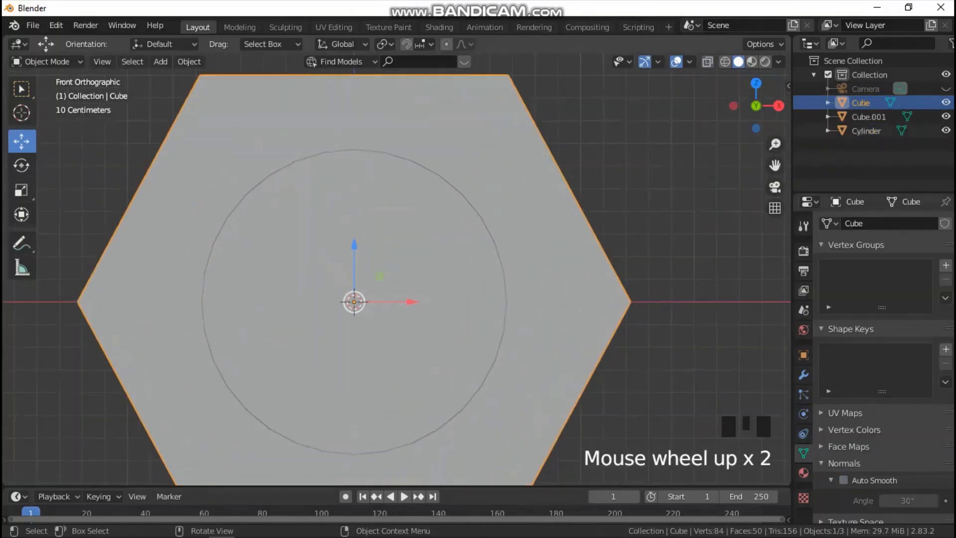
middle_drag(490, 224, 493, 249)
key(grave)
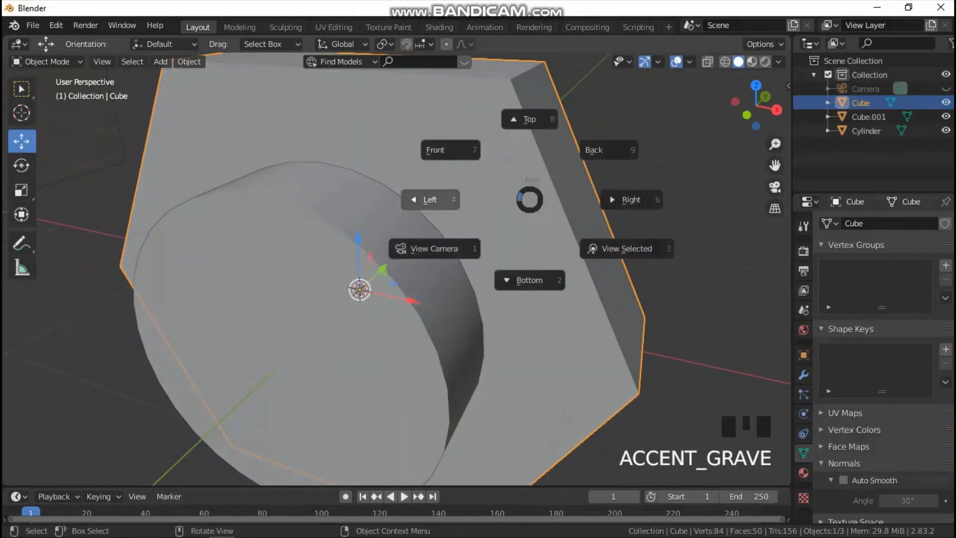
click(451, 150)
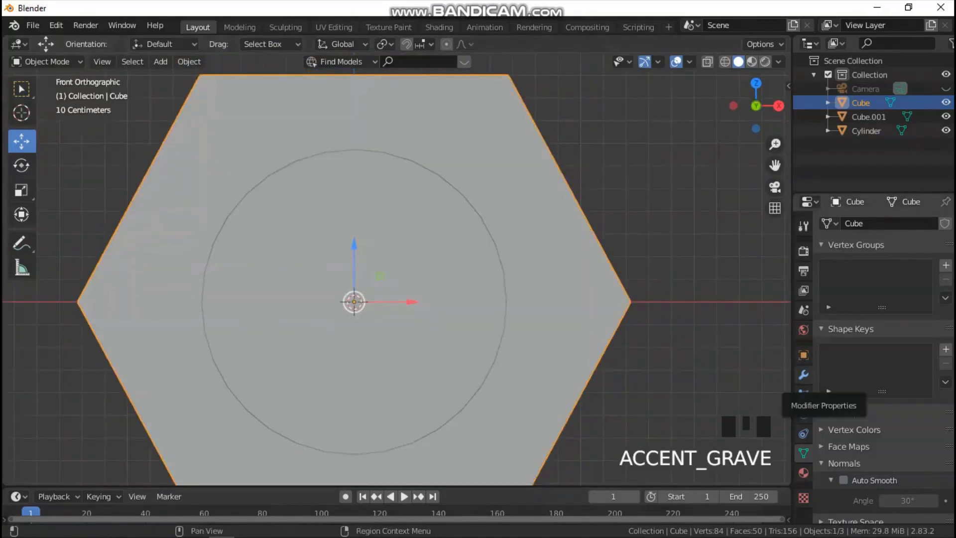
click(803, 374)
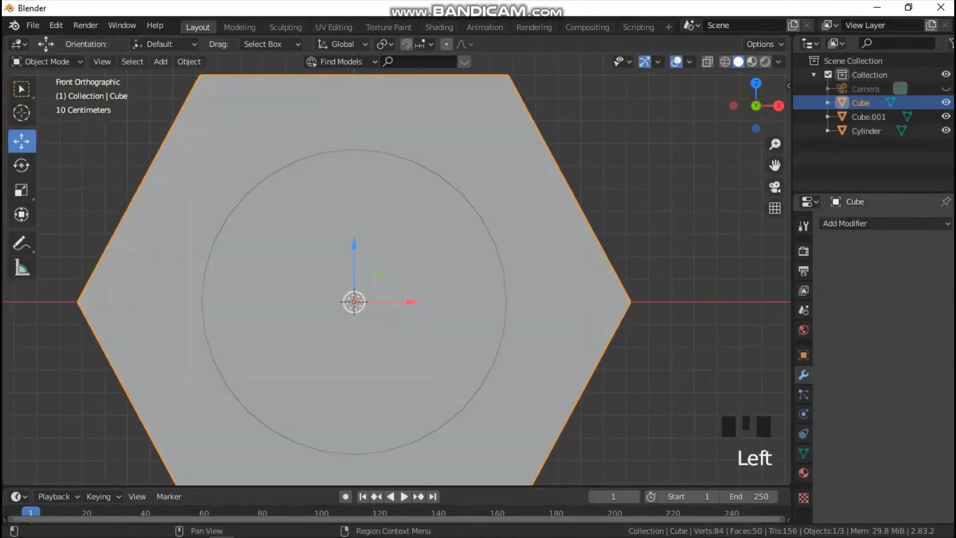
click(845, 223)
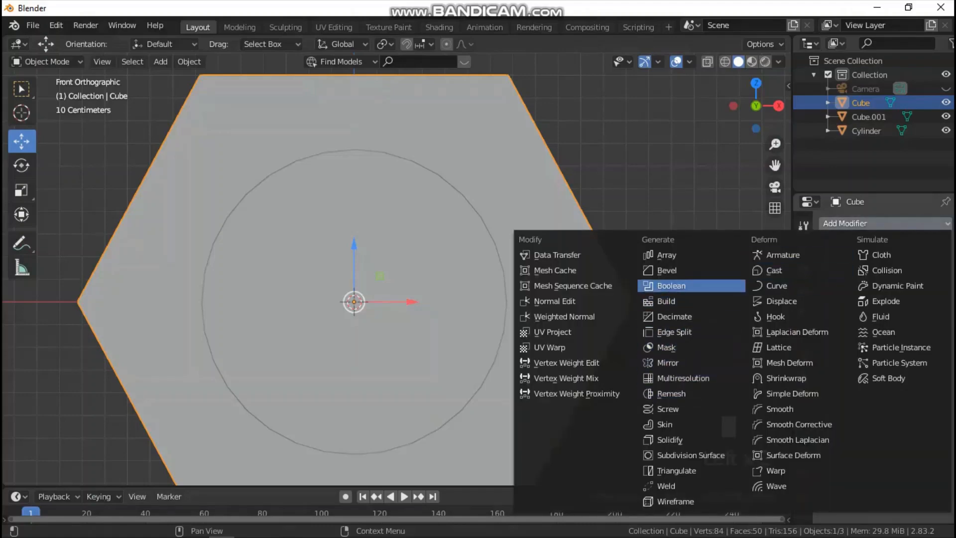
click(669, 285)
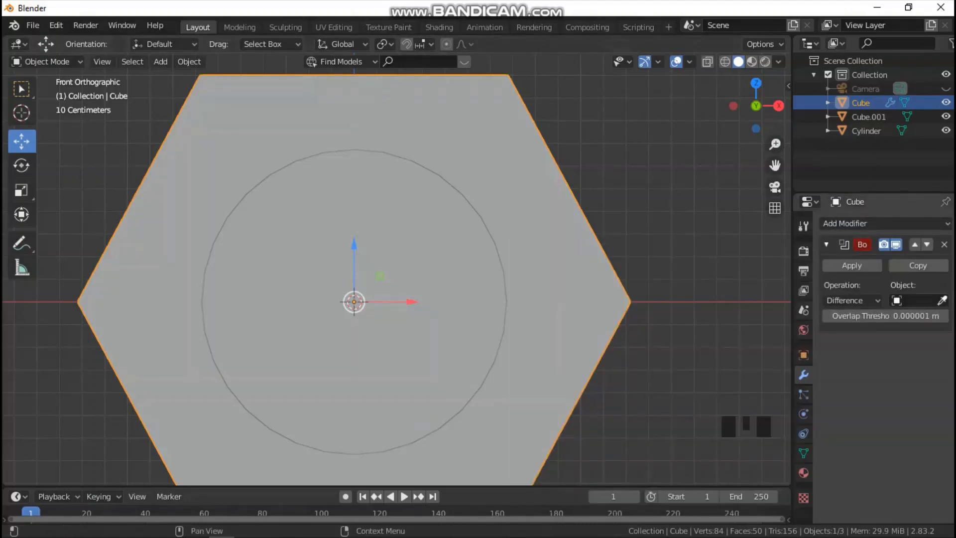
click(942, 300)
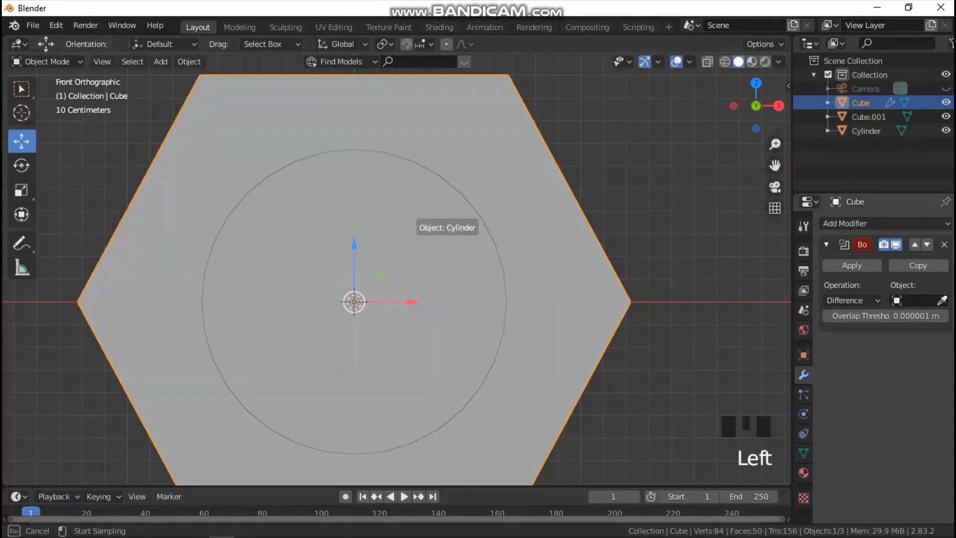
click(414, 220)
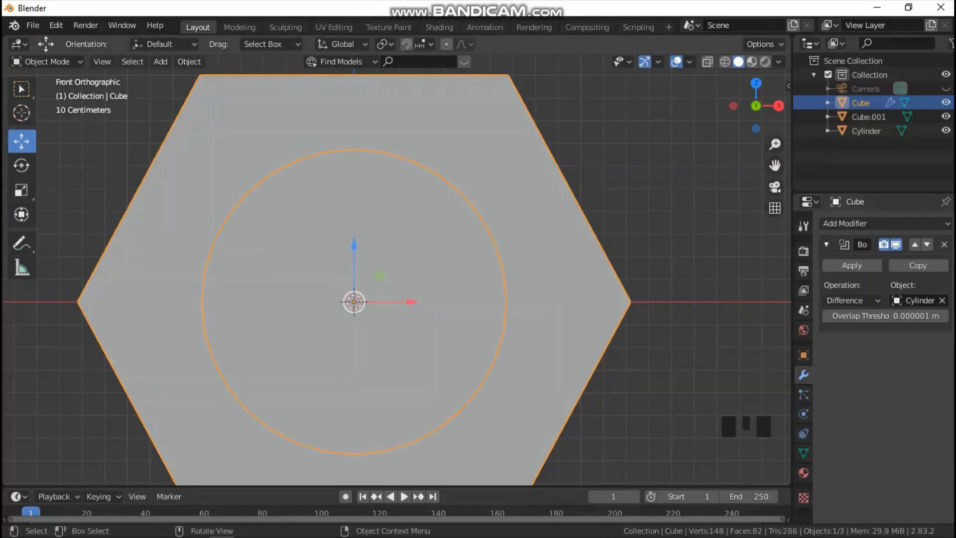
middle_drag(413, 220, 462, 236)
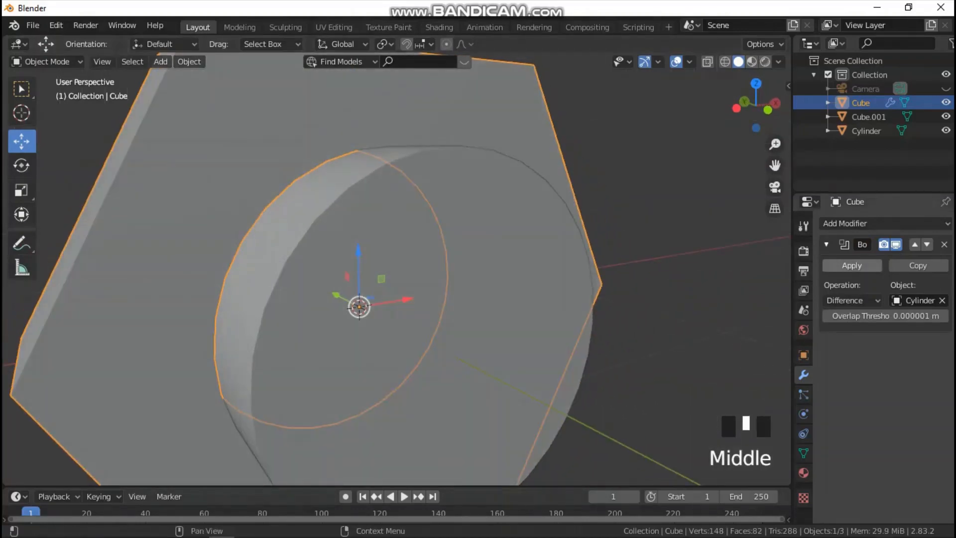
click(852, 266)
Delete the cylinder that was used to cut the hole in the hexagonal block.
click(478, 279)
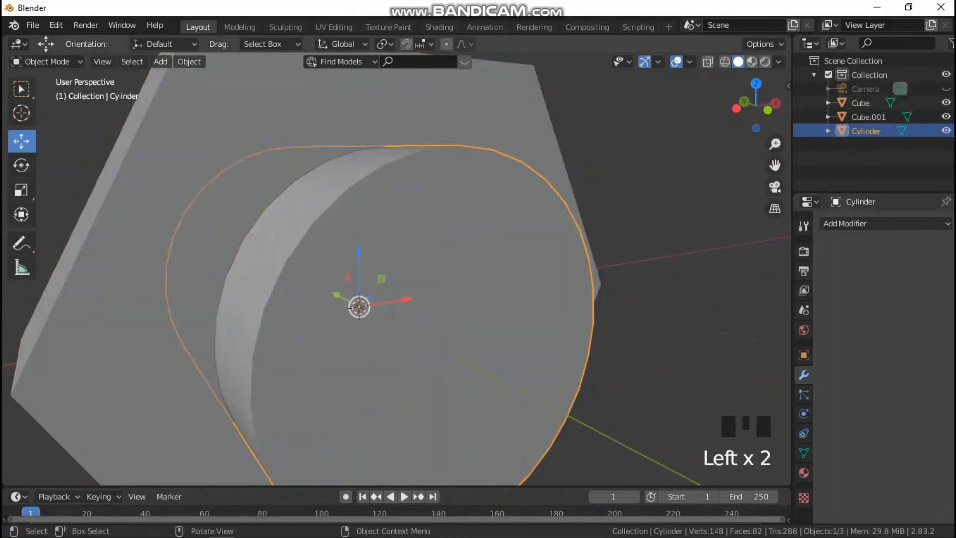
key(x)
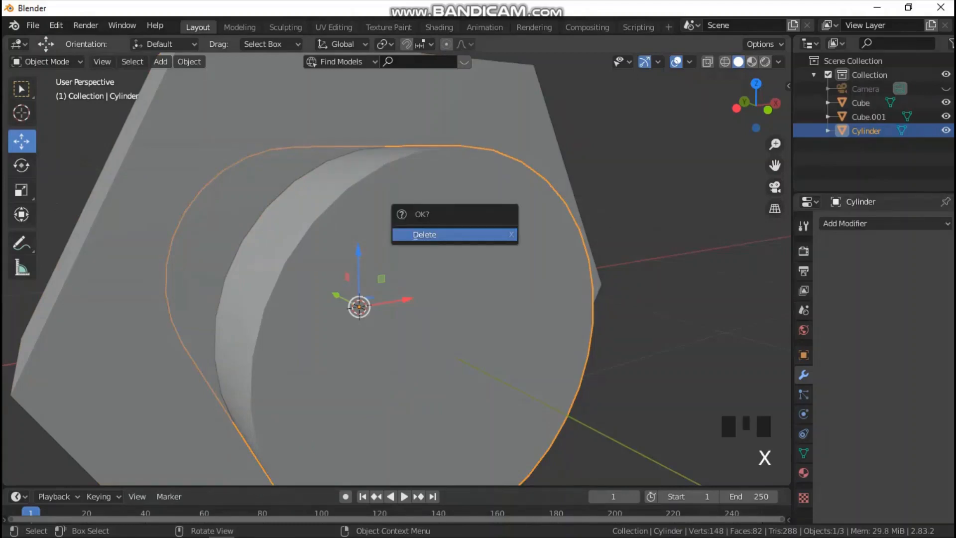
click(494, 235)
key(grave)
click(399, 184)
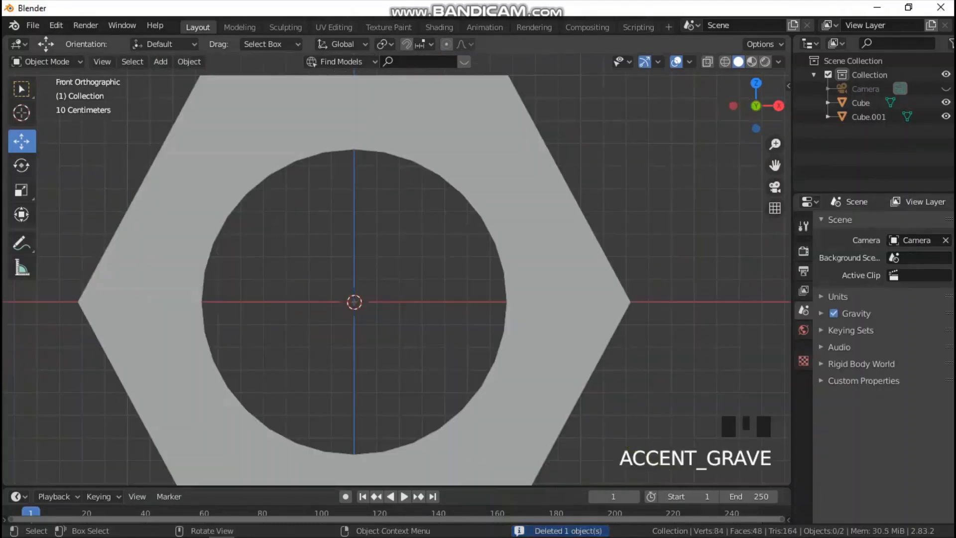
scroll(399, 184, up, 2)
middle_drag(399, 184, 358, 189)
scroll(359, 189, down, 1)
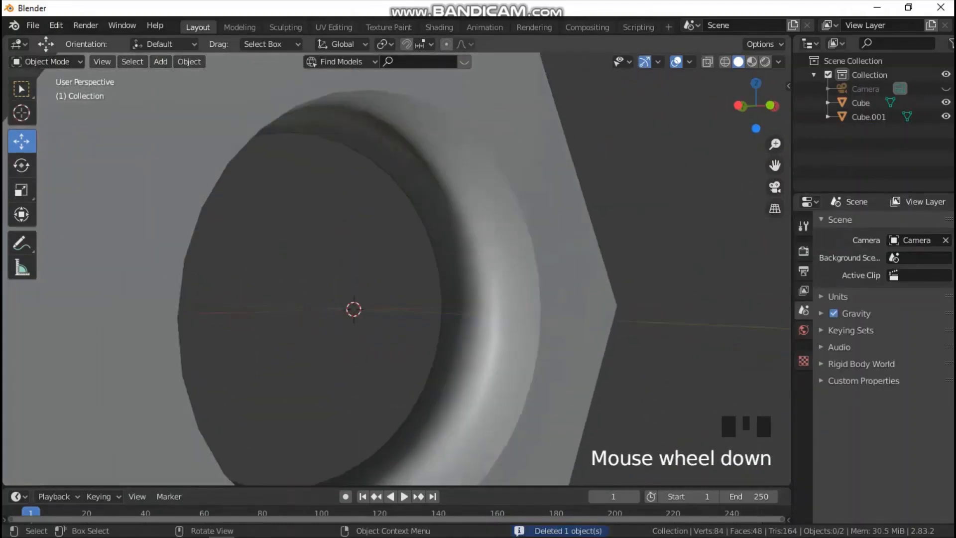
Enable Auto Smooth for the normals of the hexagonal nut.
click(359, 190)
scroll(359, 189, down, 2)
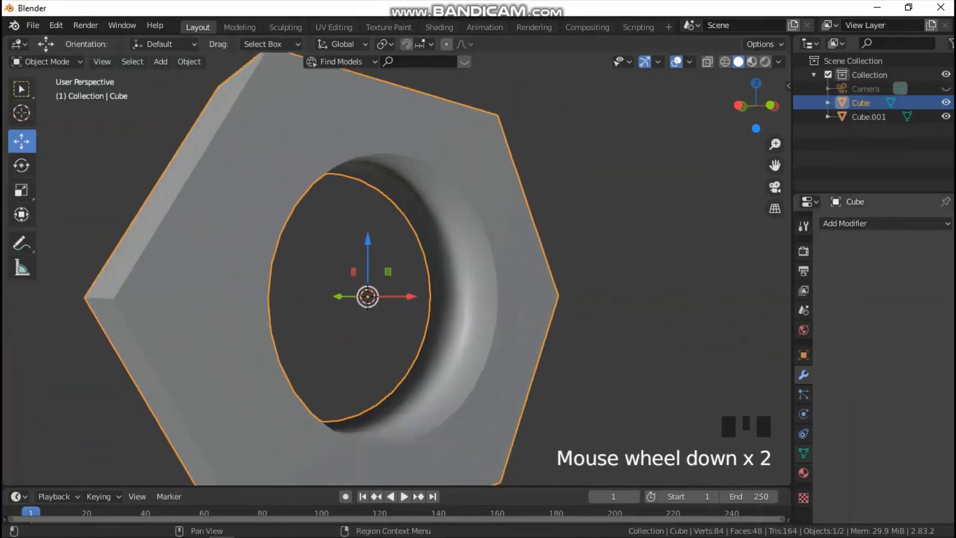
click(804, 453)
click(843, 480)
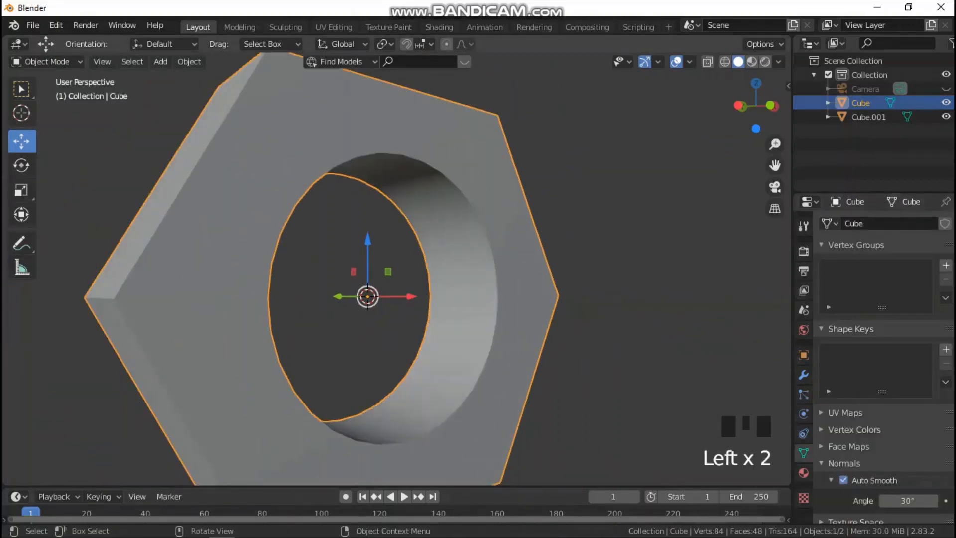
middle_drag(498, 299, 399, 294)
In the front view, switch the viewport to Material Preview shading and select the nut.
key(Tab)
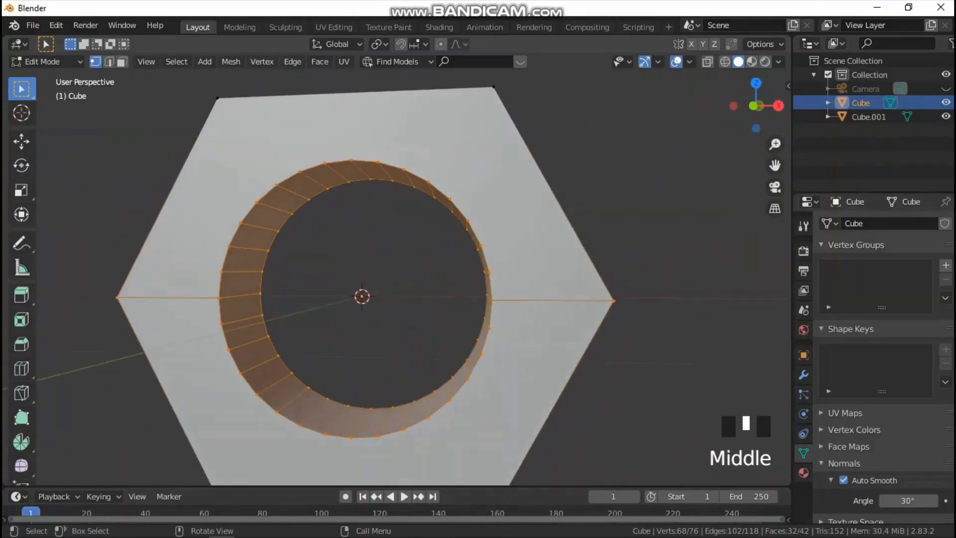
key(grave)
click(341, 206)
scroll(396, 269, down, 3)
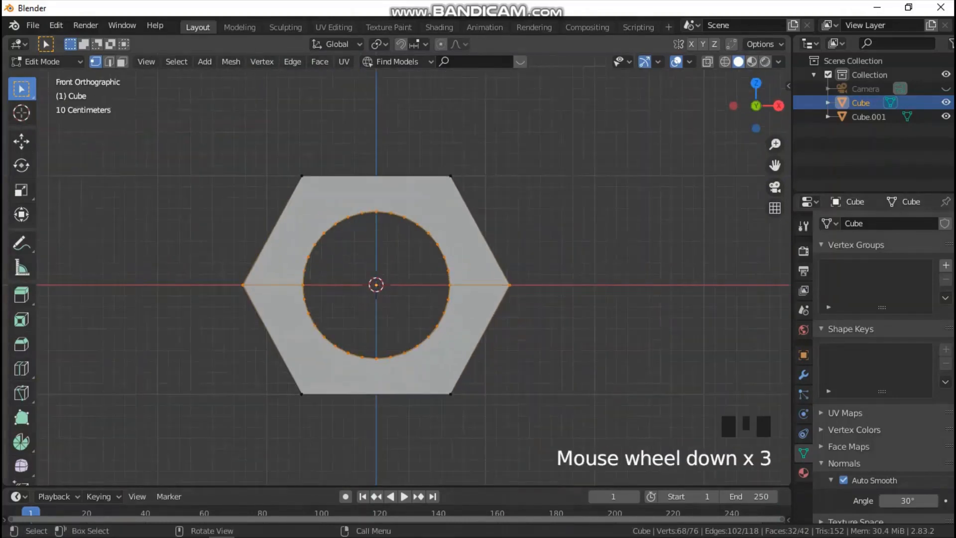
key(Tab)
click(563, 239)
key(z)
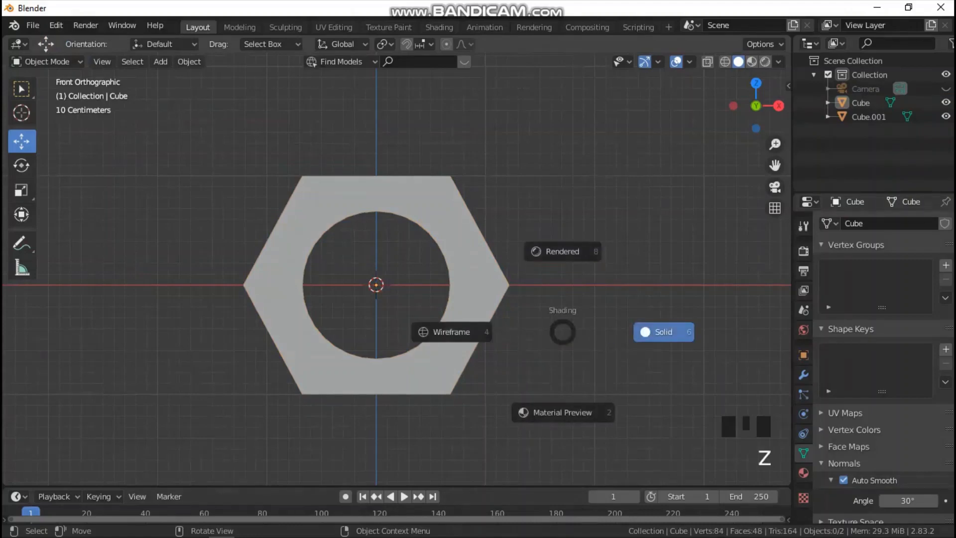
click(464, 299)
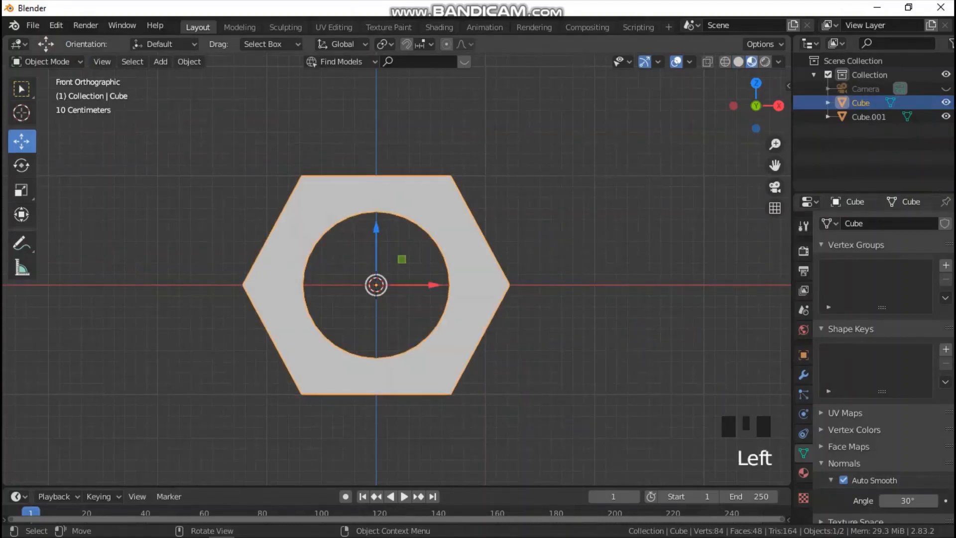
Add a second material slot to the nut with a new material and set its base color to yellow.
click(803, 473)
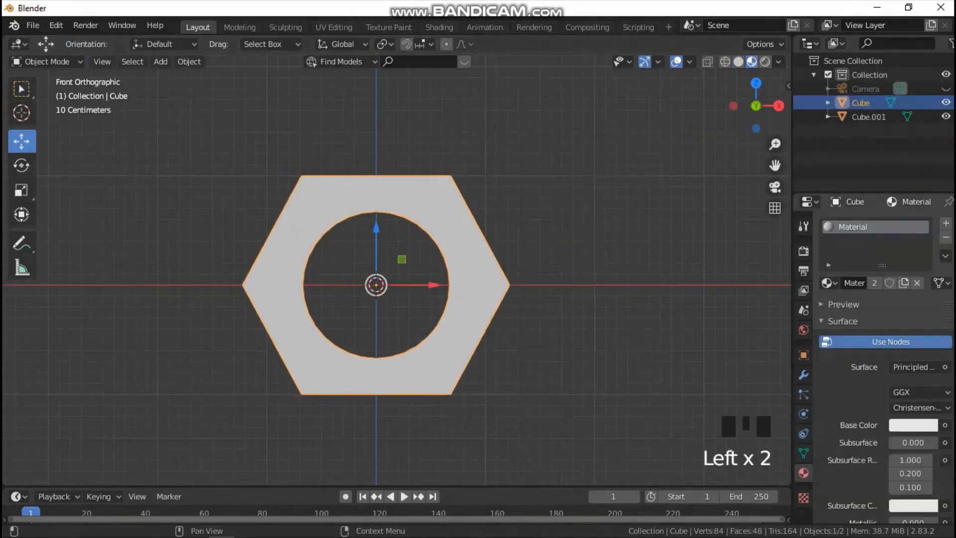
click(945, 223)
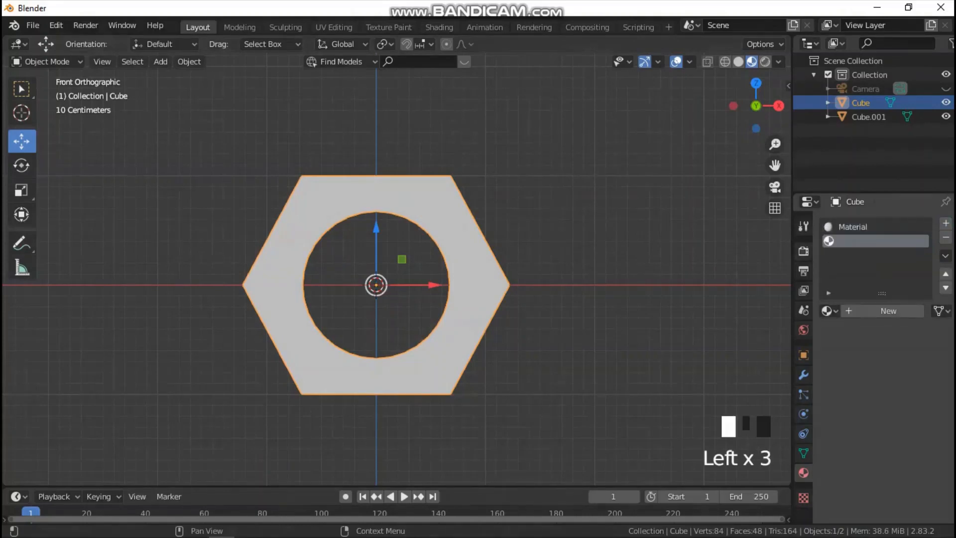
click(883, 311)
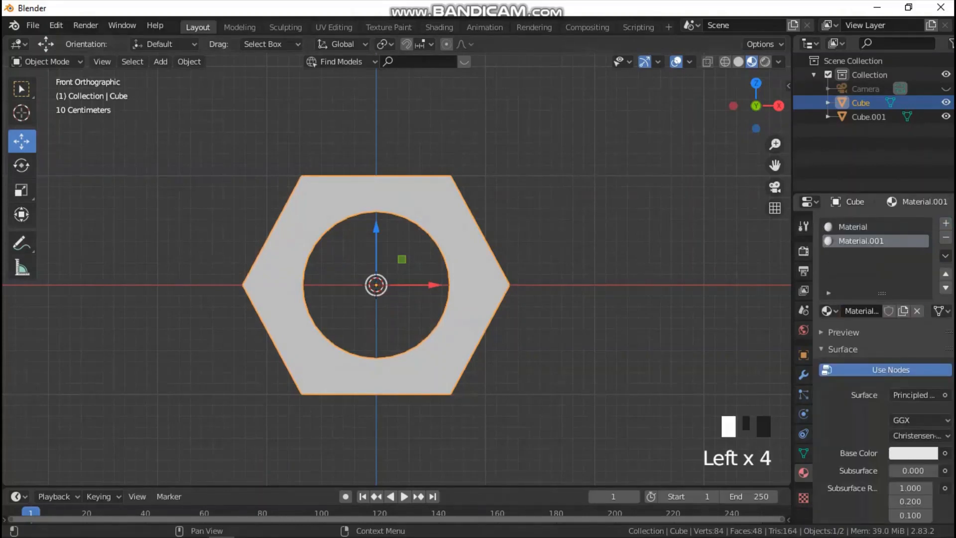
click(913, 453)
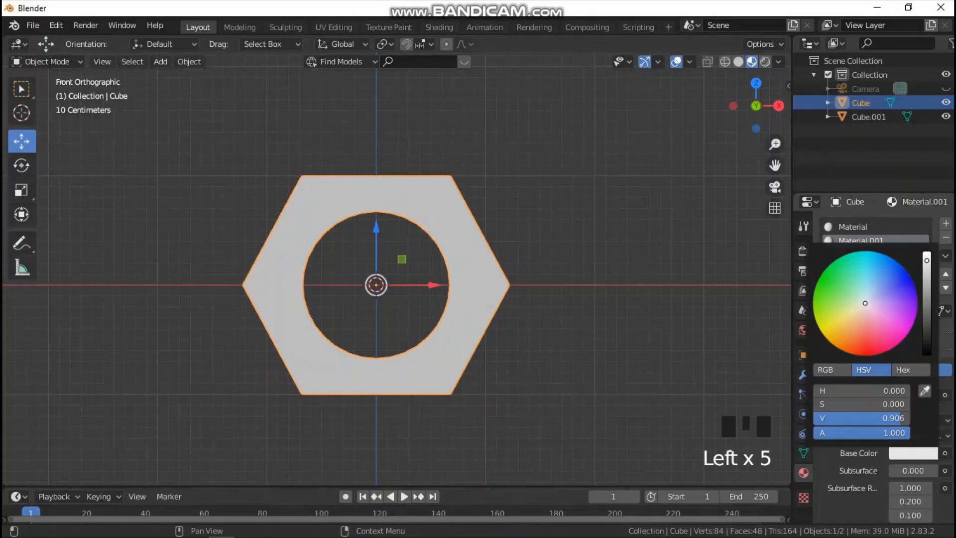
drag(865, 303, 832, 316)
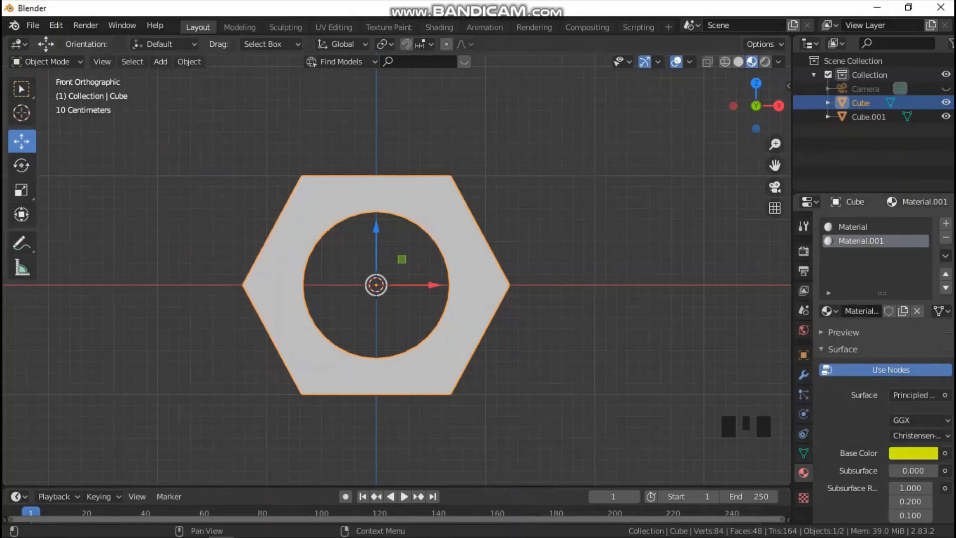
Set the yellow material's Metallic to 1.000 and its Roughness to 0.181.
scroll(877, 374, down, 6)
drag(904, 383, 952, 383)
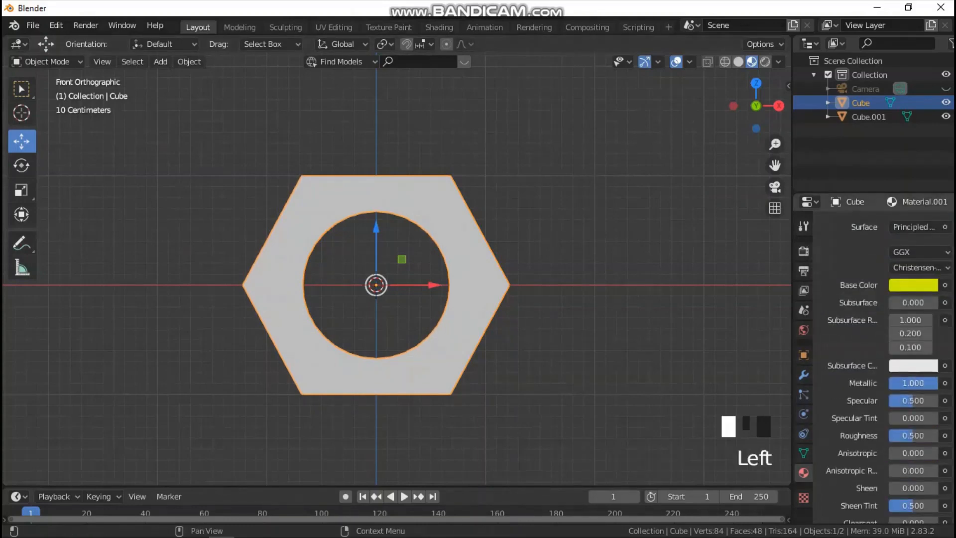
drag(914, 435, 905, 436)
Assign the yellow material to all faces of the nut in Edit Mode, and return to Object Mode.
key(Tab)
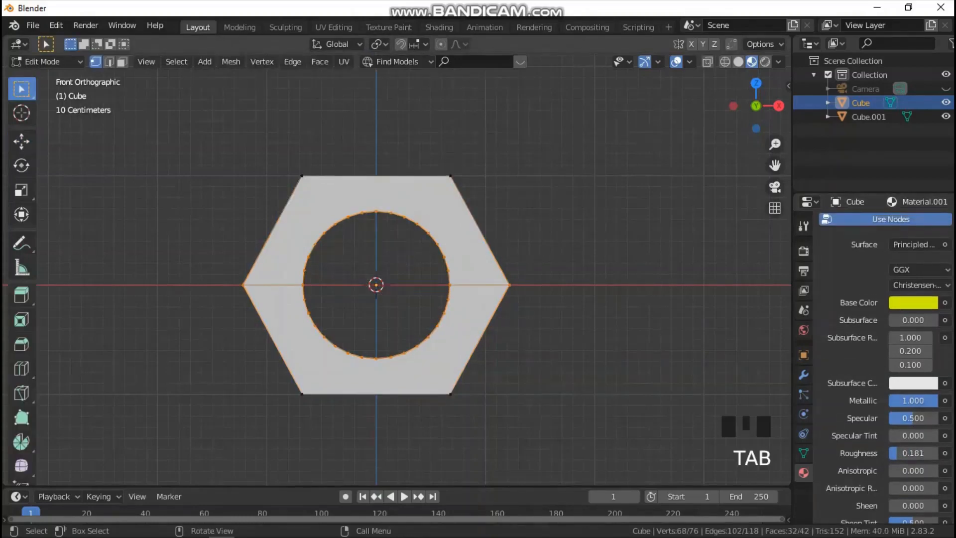
key(a)
scroll(884, 349, up, 10)
click(840, 329)
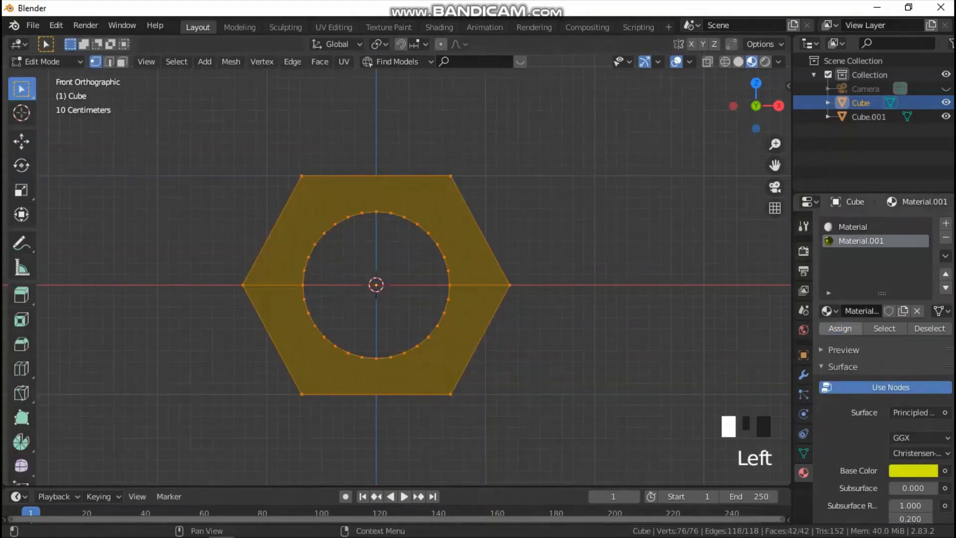
key(Tab)
middle_drag(448, 299, 498, 279)
middle_drag(492, 229, 504, 228)
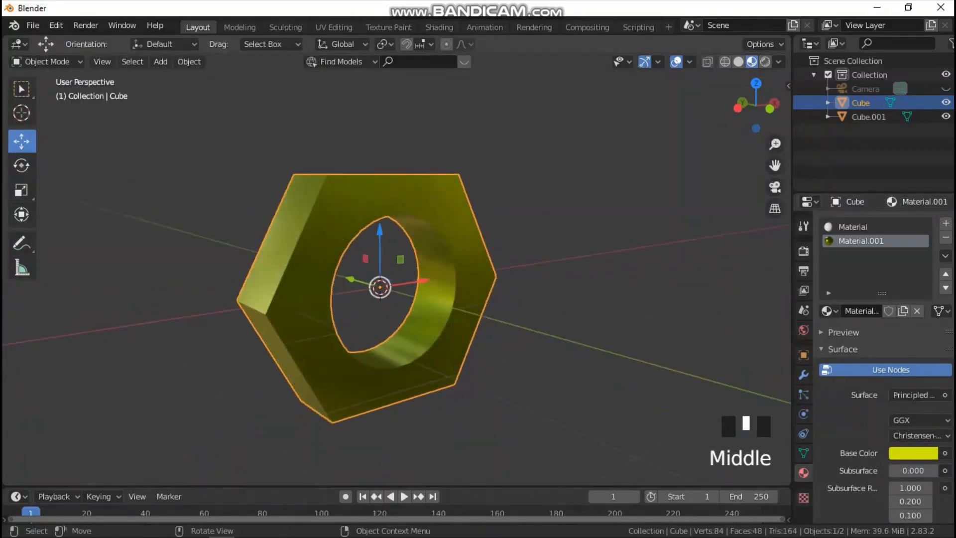
From the front view, add a UV sphere at the centre of the nut.
key(grave)
click(424, 181)
click(548, 165)
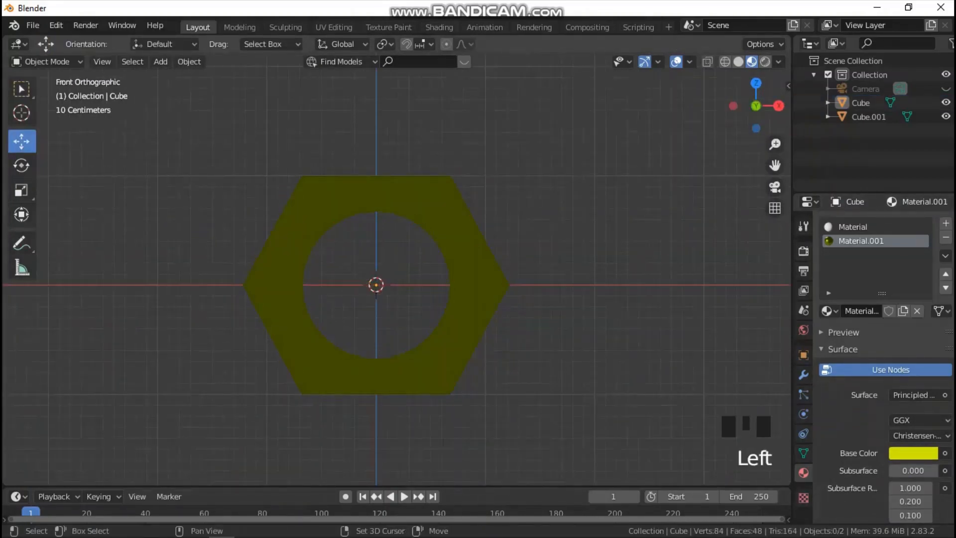
key(shift+a)
mouse_move(513, 252)
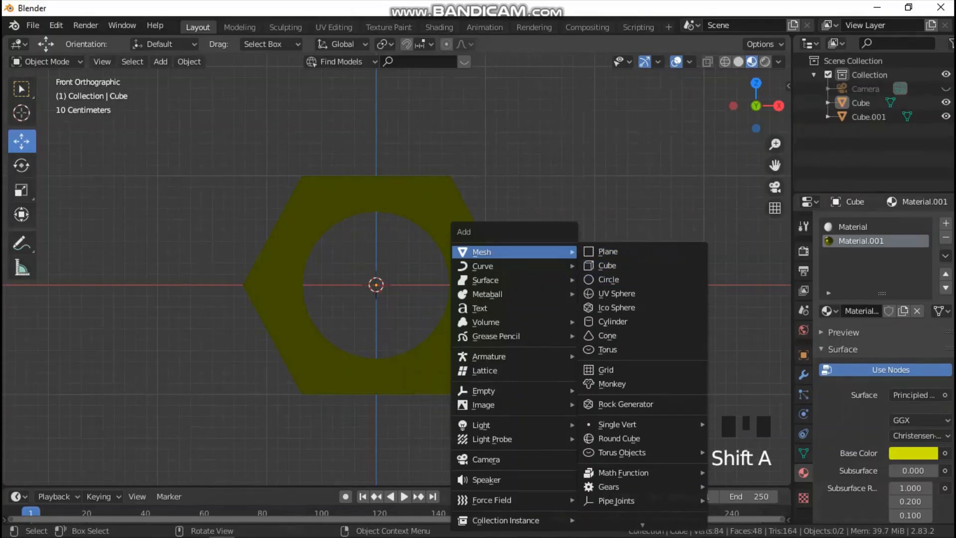
click(618, 294)
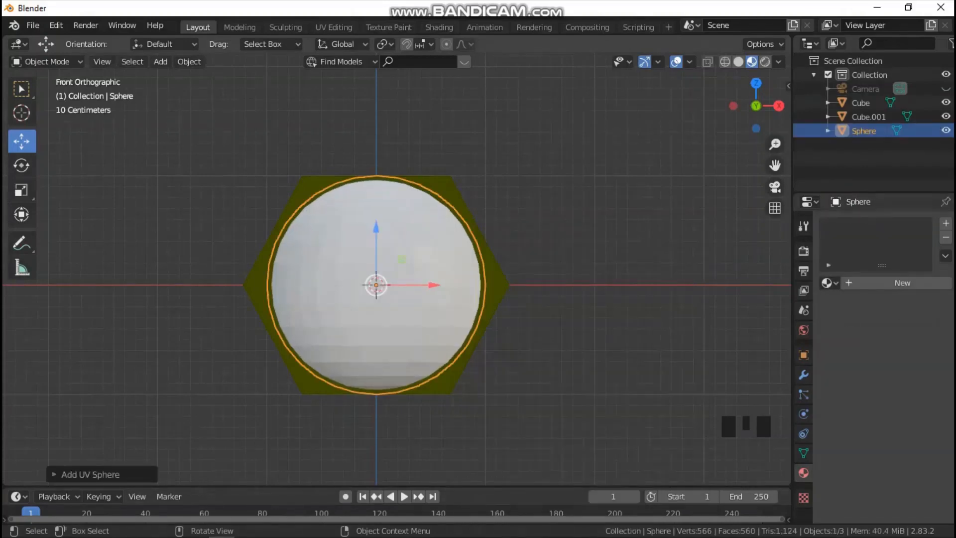
Shade the sphere smooth and enable Auto Smooth for its normals.
right_click(371, 229)
click(369, 229)
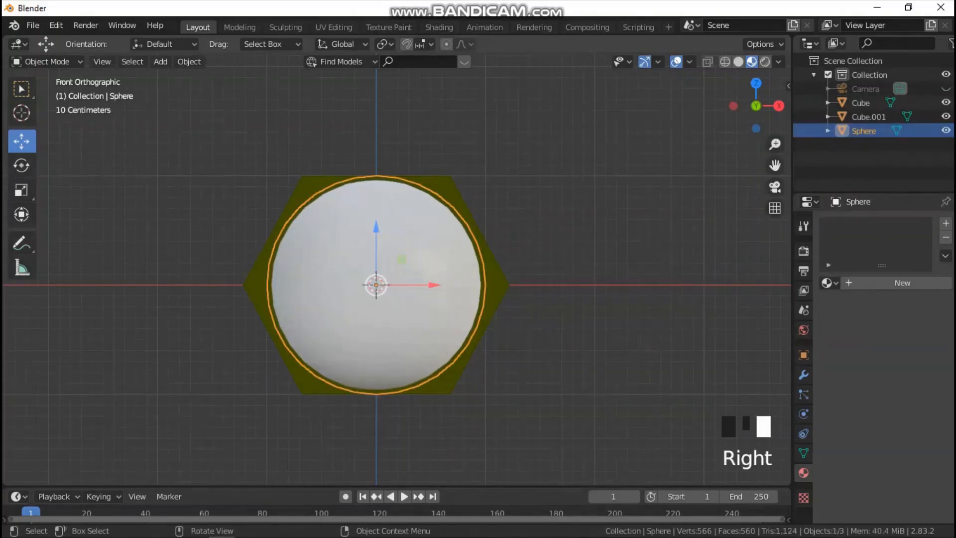
click(804, 454)
click(844, 480)
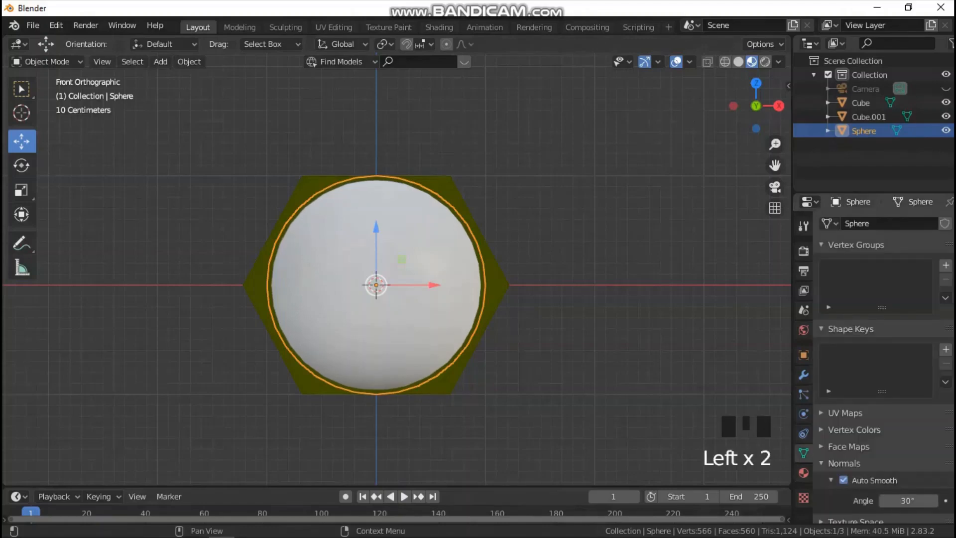
Scale the sphere down uniformly to roughly half the diameter of the nut's hole.
key(s)
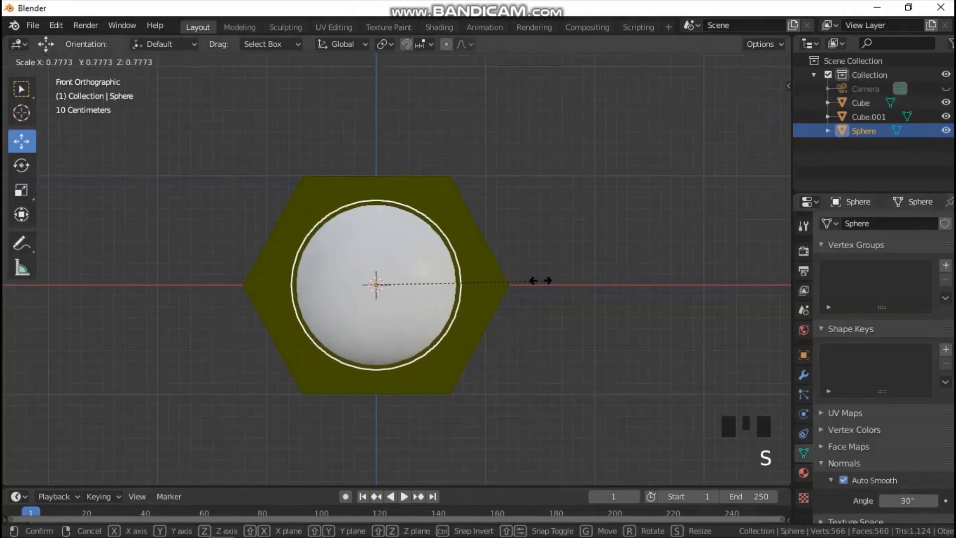
click(454, 276)
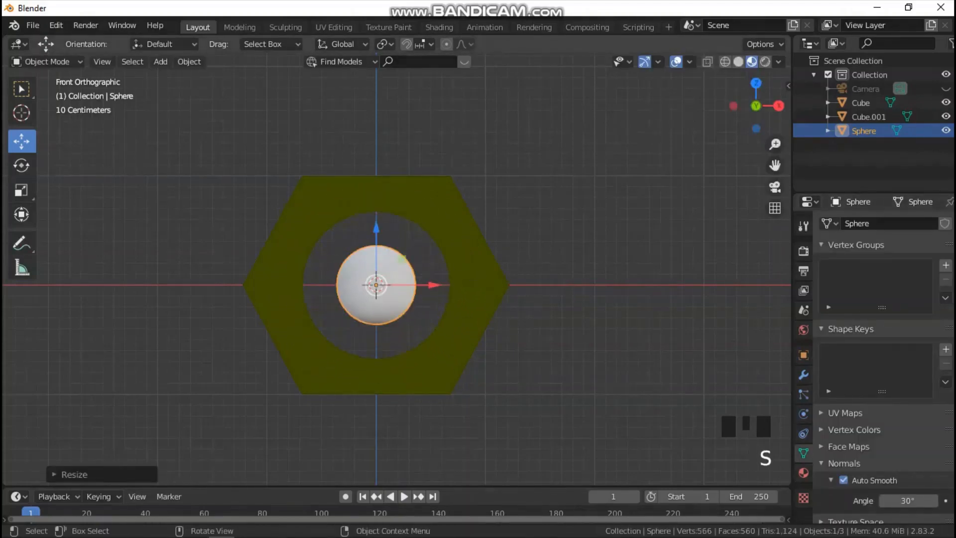
middle_drag(454, 276, 500, 302)
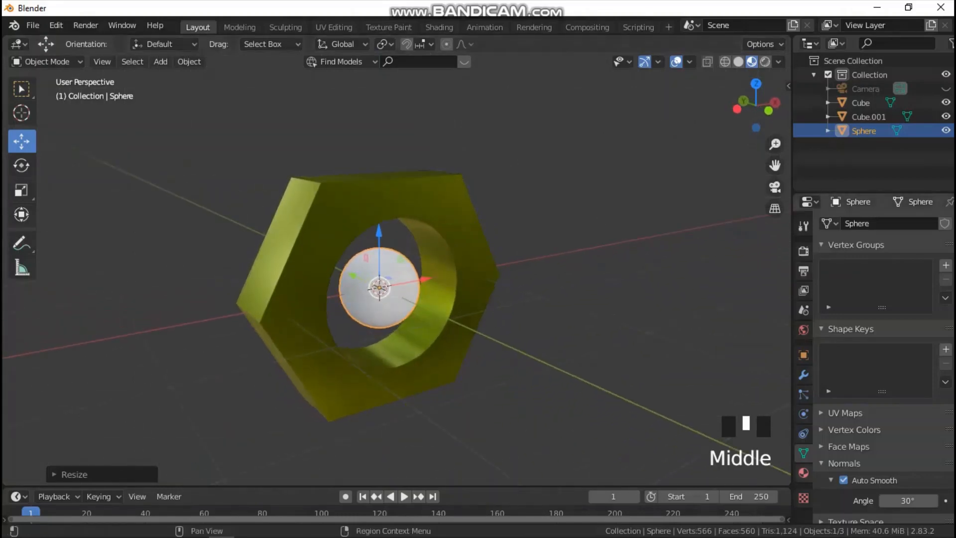
Give the sphere a new material and set its base color to black.
click(803, 473)
click(877, 245)
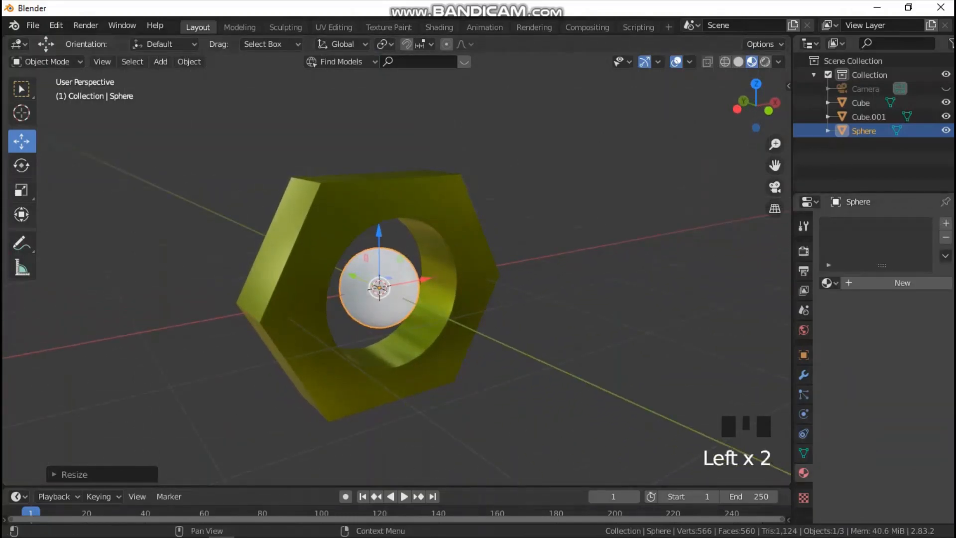
click(946, 223)
click(902, 283)
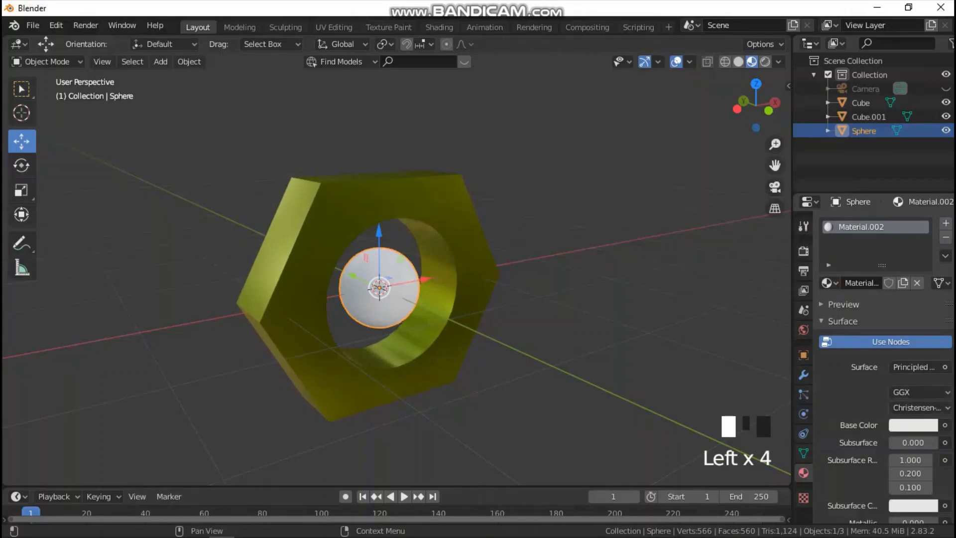
click(913, 424)
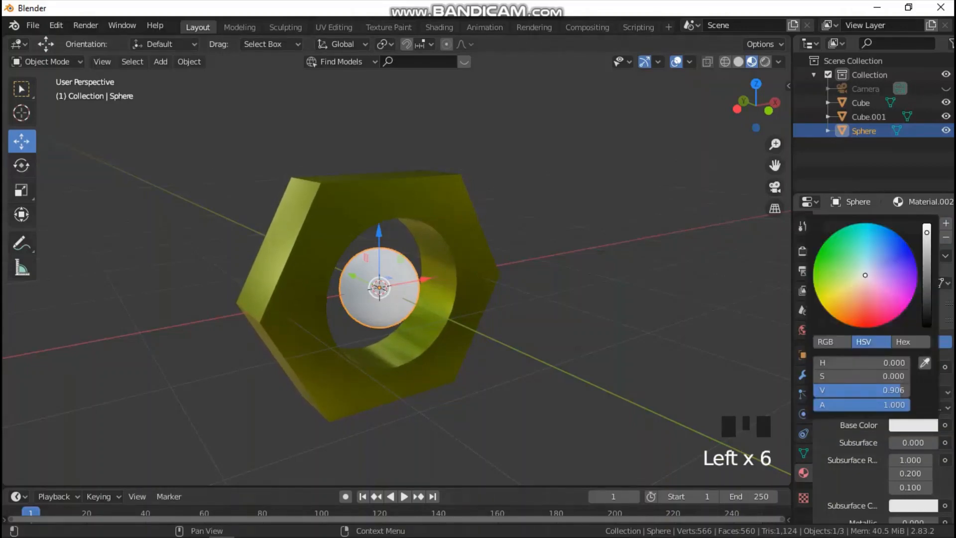
drag(926, 232, 927, 326)
Set the black material's Roughness to 0.264.
scroll(872, 348, down, 7)
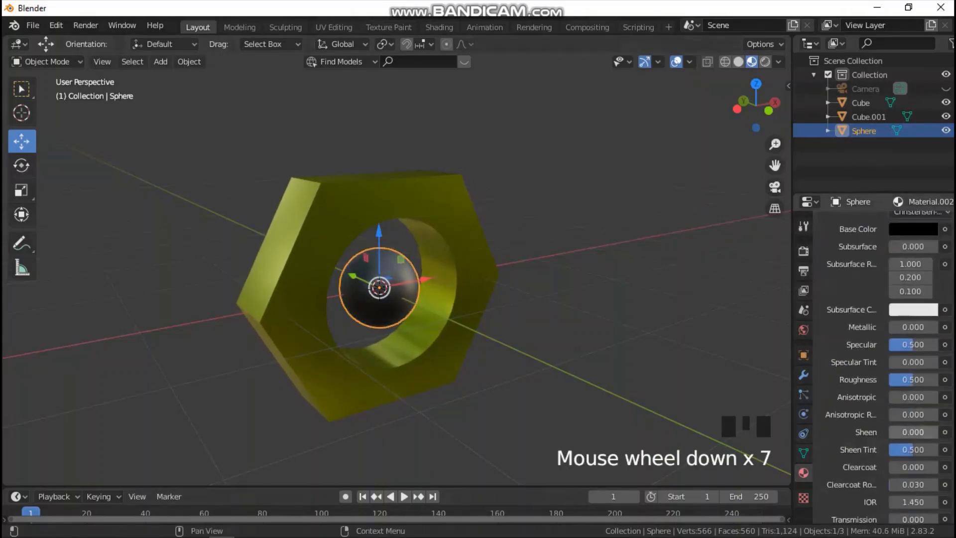
click(925, 380)
drag(925, 380, 911, 380)
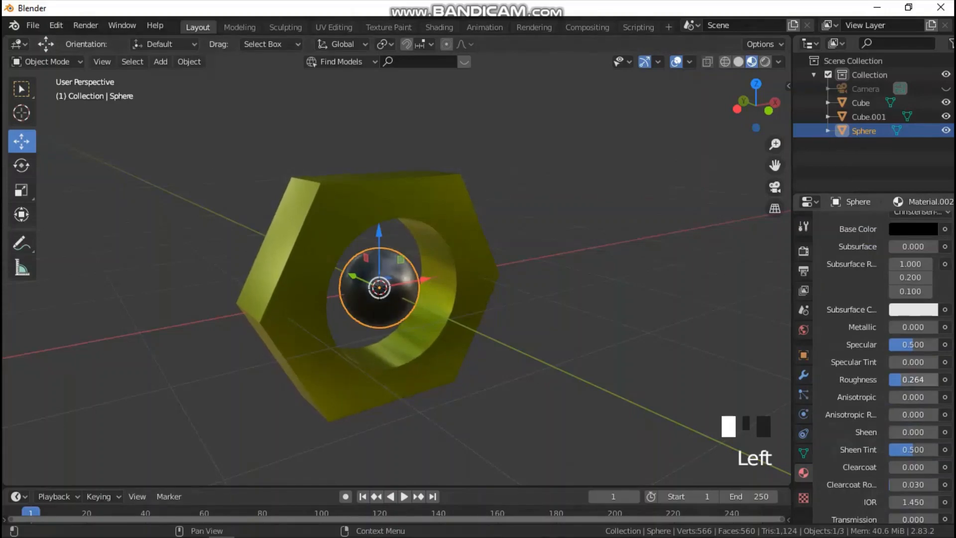
From the front view, scale the black sphere down slightly more and deselect it.
key(grave)
key(s)
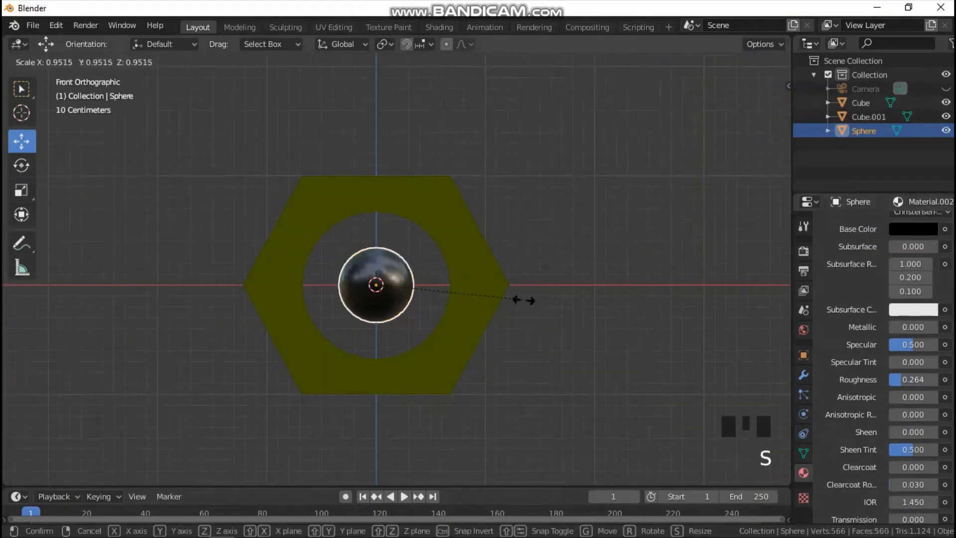
click(501, 294)
key(alt+a)
scroll(498, 297, down, 1)
middle_drag(498, 297, 526, 295)
key(grave)
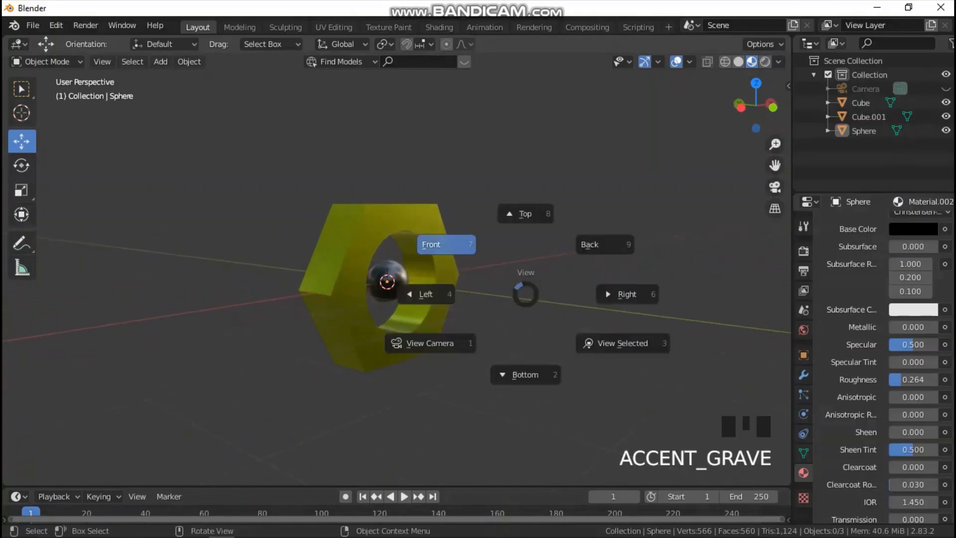
click(431, 245)
scroll(432, 244, down, 2)
scroll(134, 273, down, 2)
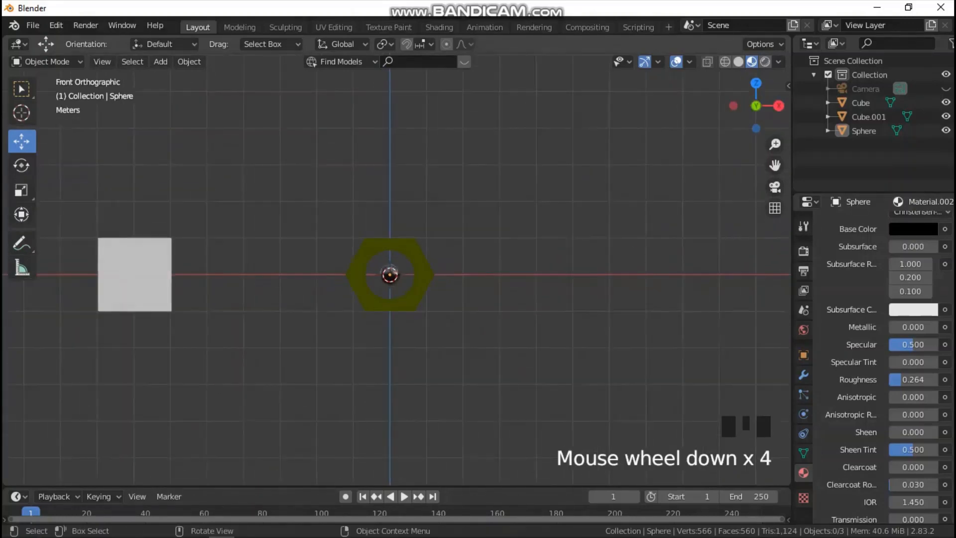
Duplicate the spare cube and place the copy between it and the nut.
click(135, 274)
scroll(135, 274, up, 2)
key(shift+d)
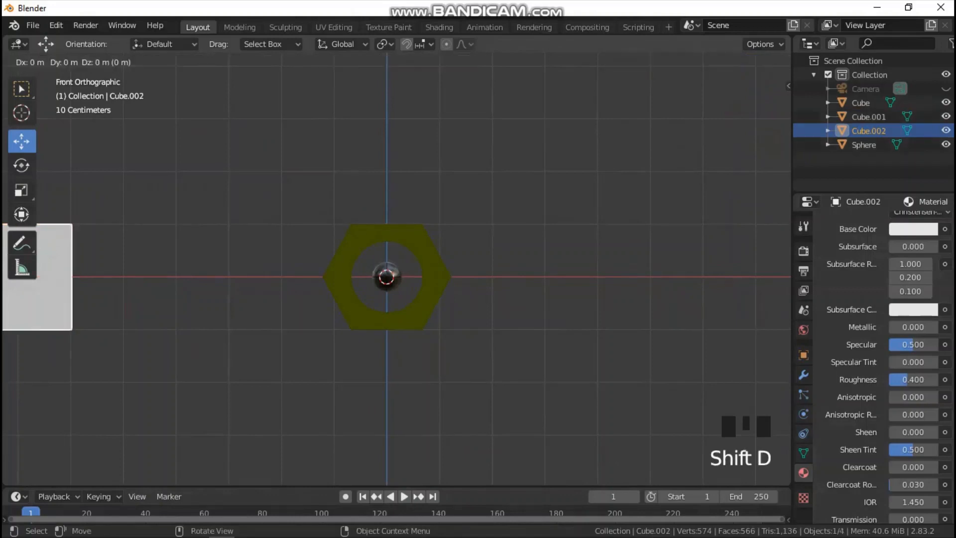
click(216, 277)
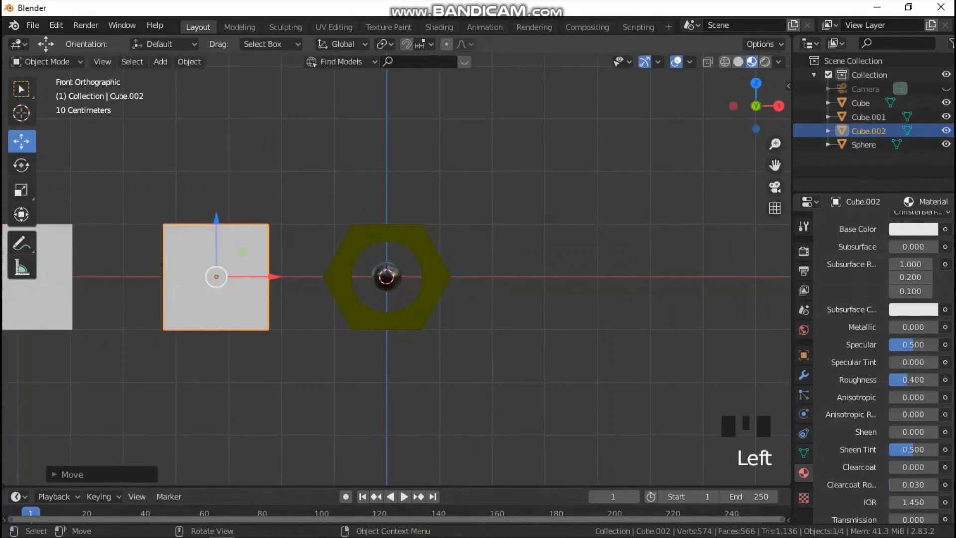
Set the cube material's Metallic to 1.000 and show the material preview.
scroll(884, 349, up, 13)
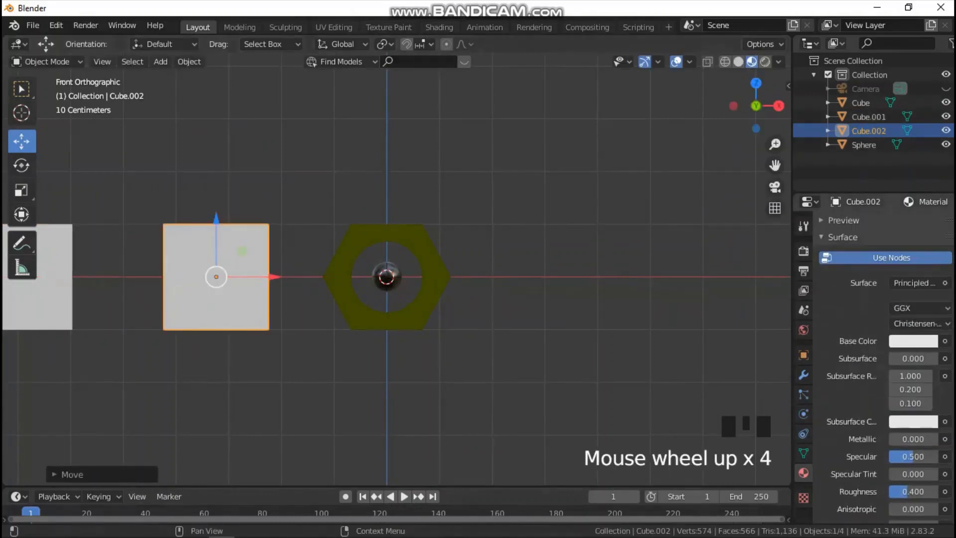
scroll(884, 349, down, 3)
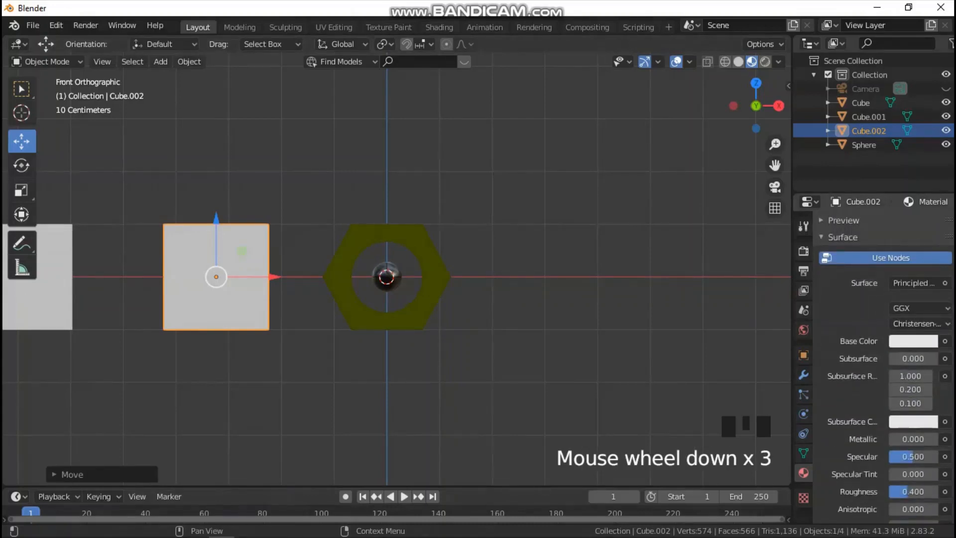
scroll(884, 348, down, 1)
drag(899, 411, 902, 435)
scroll(884, 349, down, 1)
scroll(885, 348, up, 6)
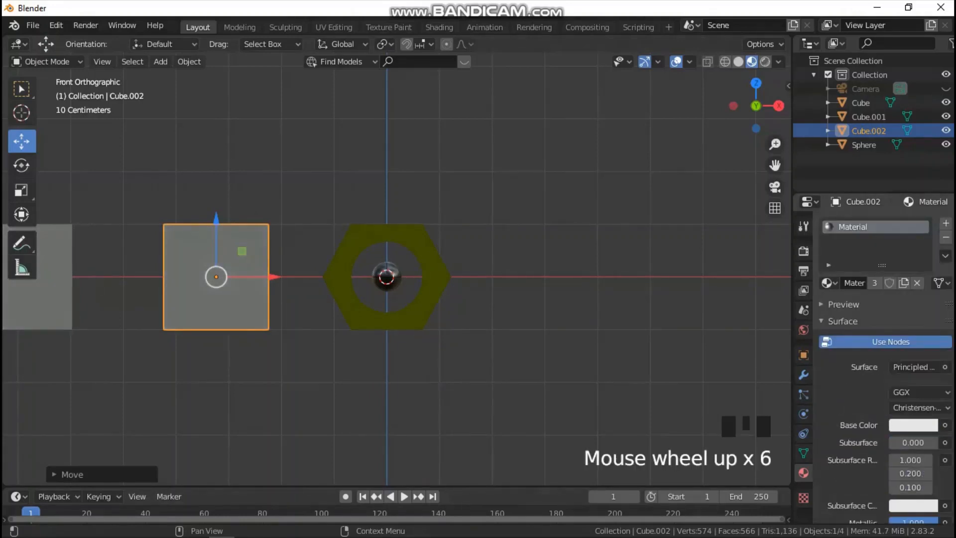
click(843, 304)
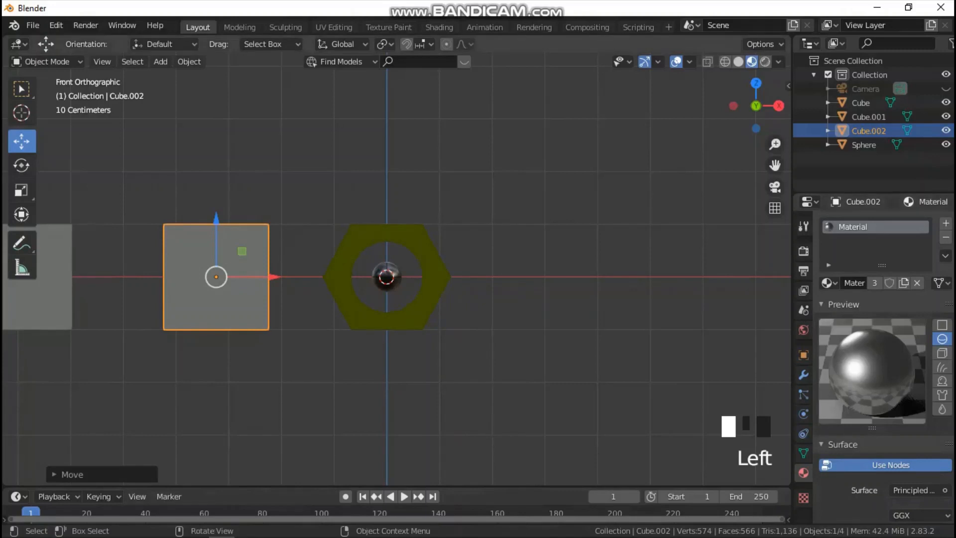
Lower the new cube and align it horizontally with the nut's centre so it overlaps the nut's lower half.
drag(217, 219, 216, 264)
drag(274, 322, 444, 322)
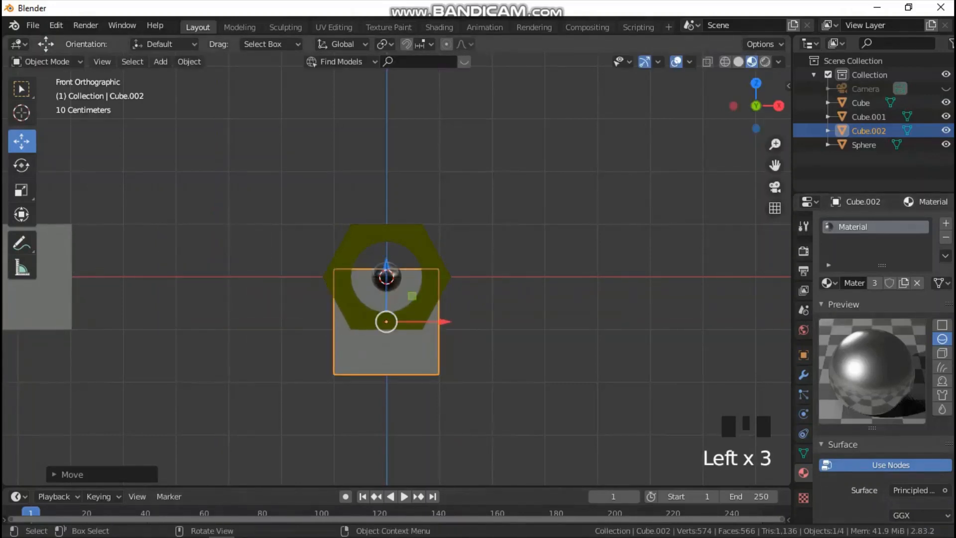
scroll(396, 276, up, 3)
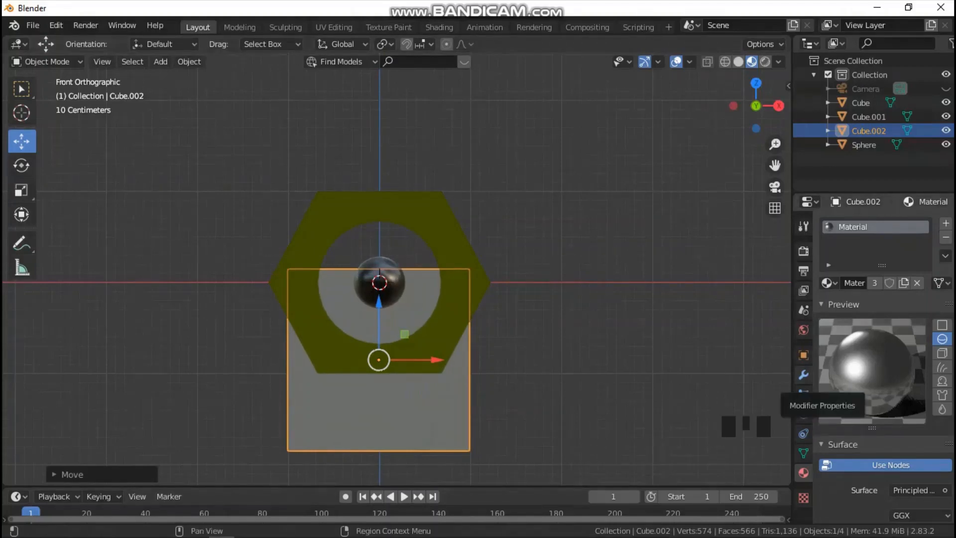
Add a Subdivision Surface modifier to the cube with the Viewport level set to 3.
click(803, 376)
click(845, 223)
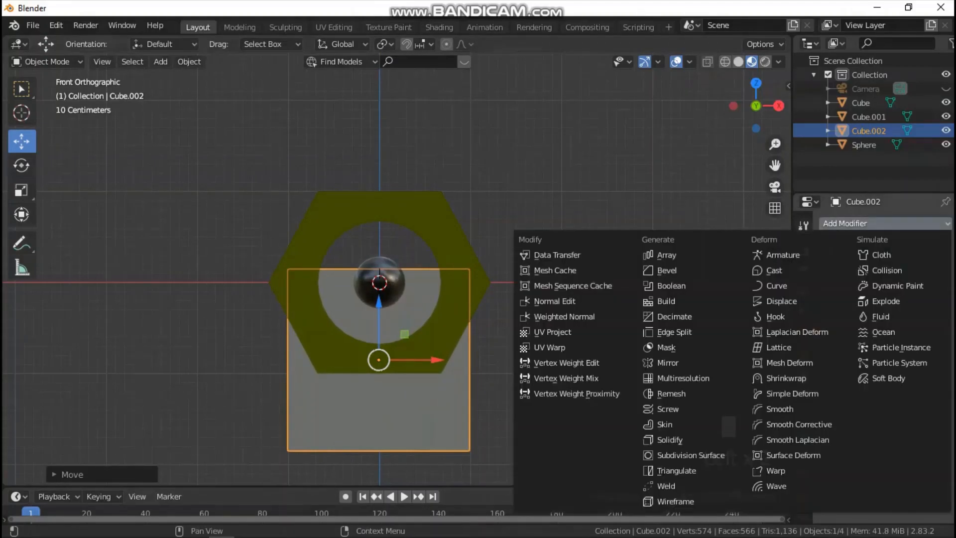
click(877, 224)
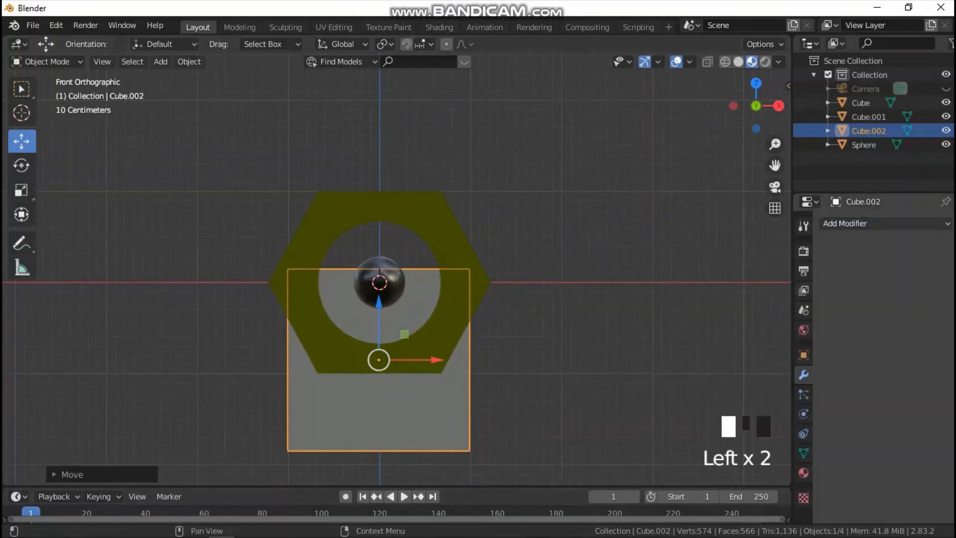
click(876, 224)
click(691, 454)
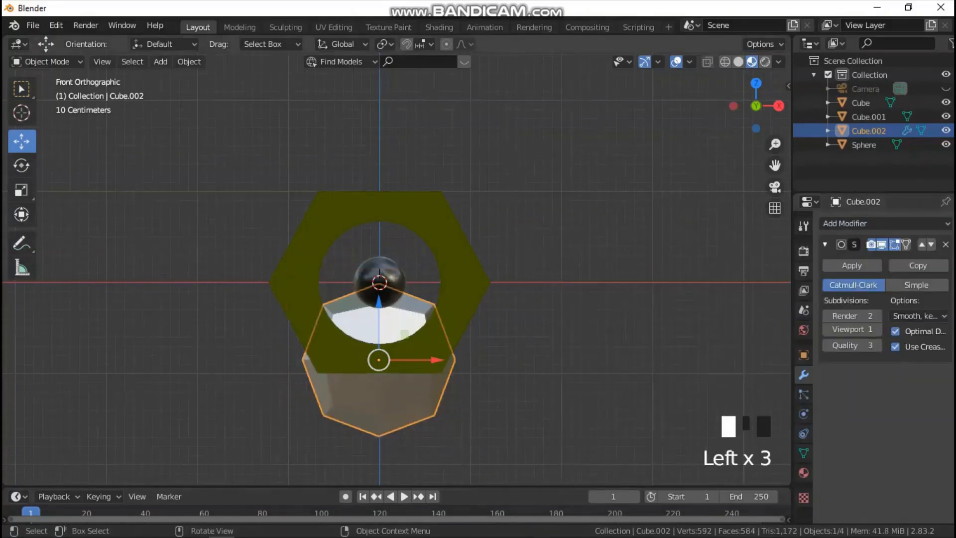
click(878, 329)
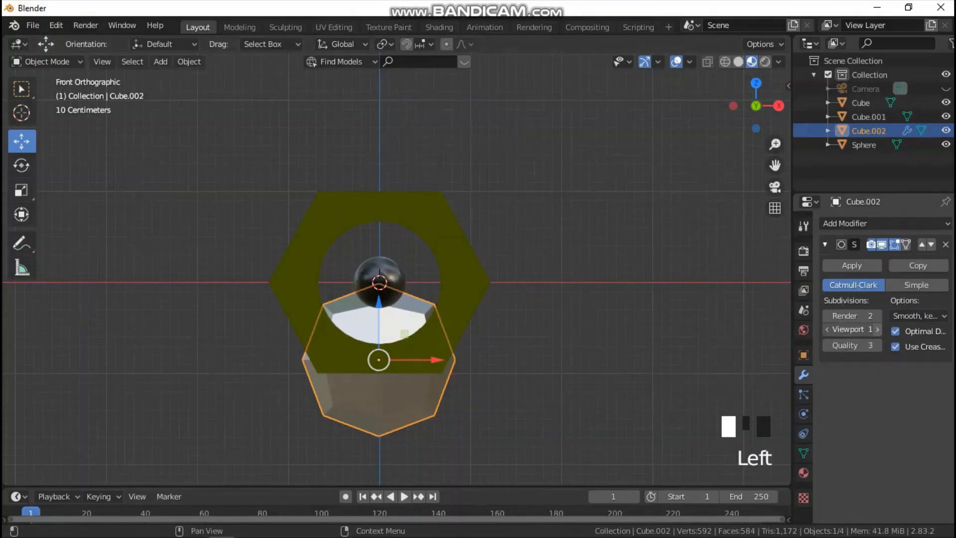
click(878, 330)
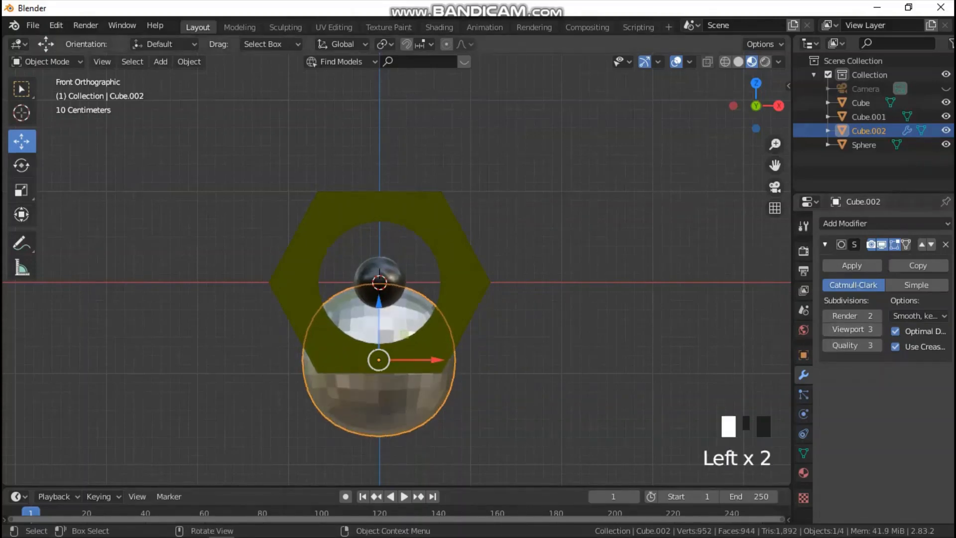
Shade the subdivided cube smooth and enable Auto Smooth.
right_drag(389, 382, 378, 294)
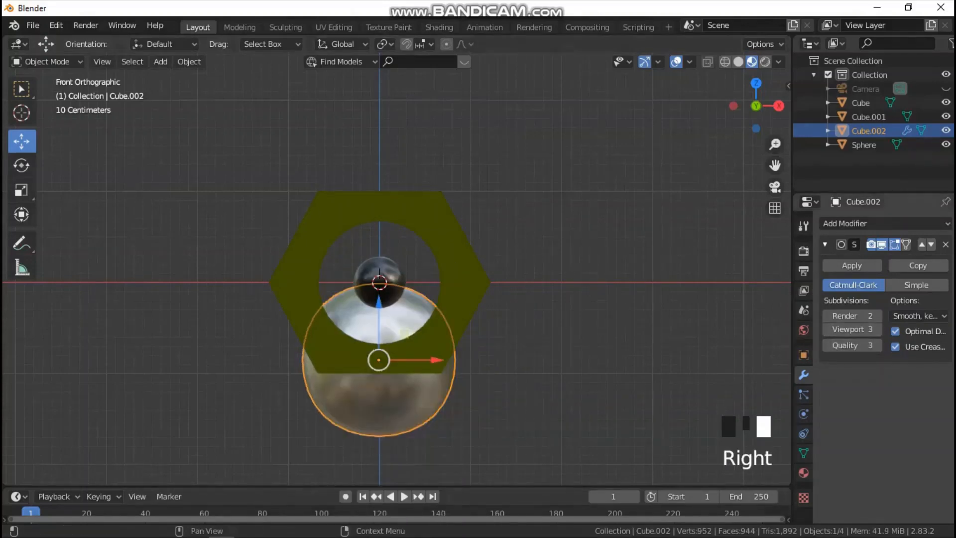
click(804, 453)
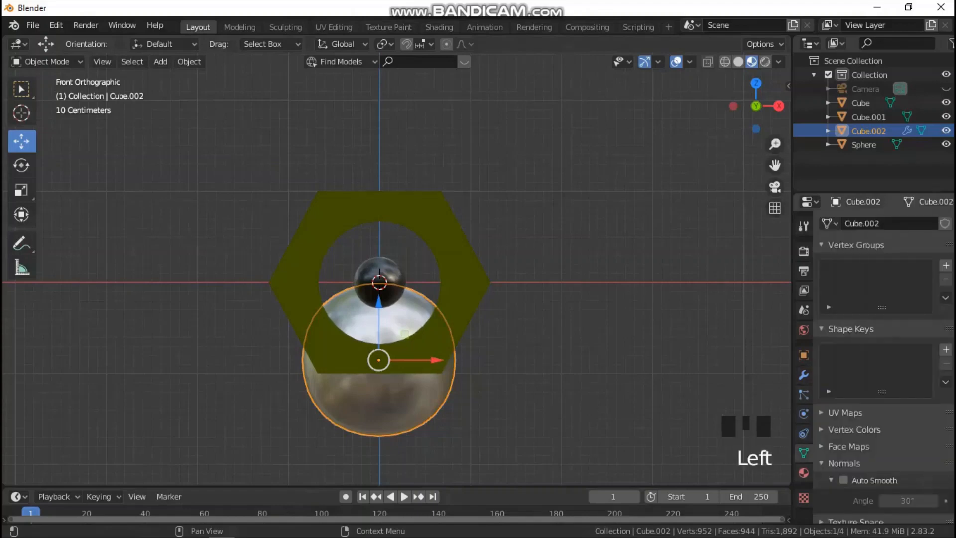
click(844, 480)
Scale the rounded cube uniformly to about half its size and lower it to the nut's bottom edge.
key(s)
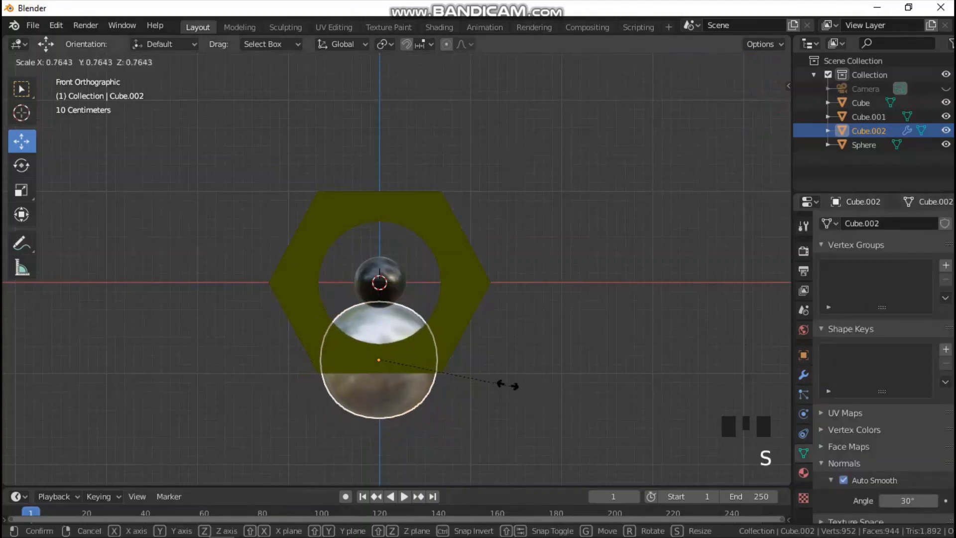
key(Return)
drag(368, 348, 367, 391)
From the right view, move the rounded cube along Y to centre it beneath the nut's thickness.
key(grave)
click(468, 390)
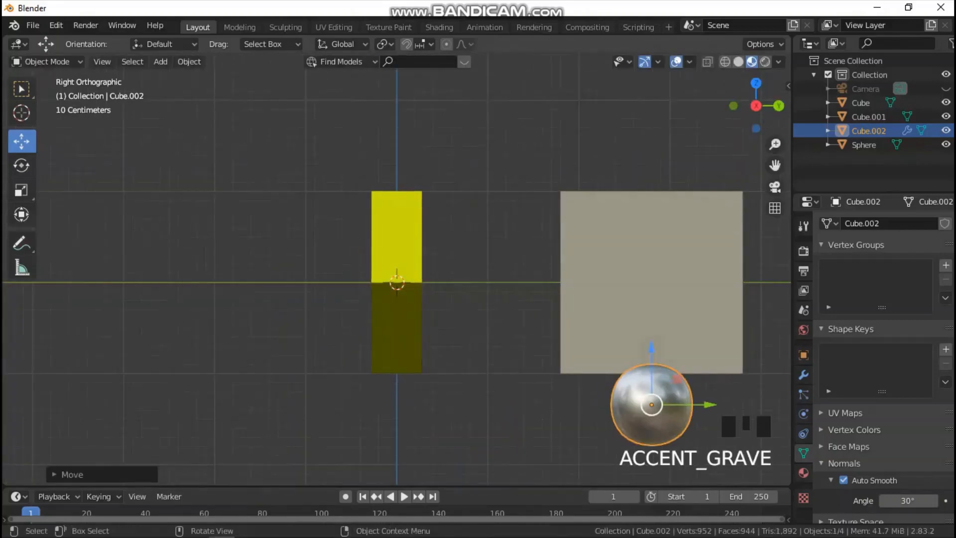
drag(706, 405, 454, 404)
key(s)
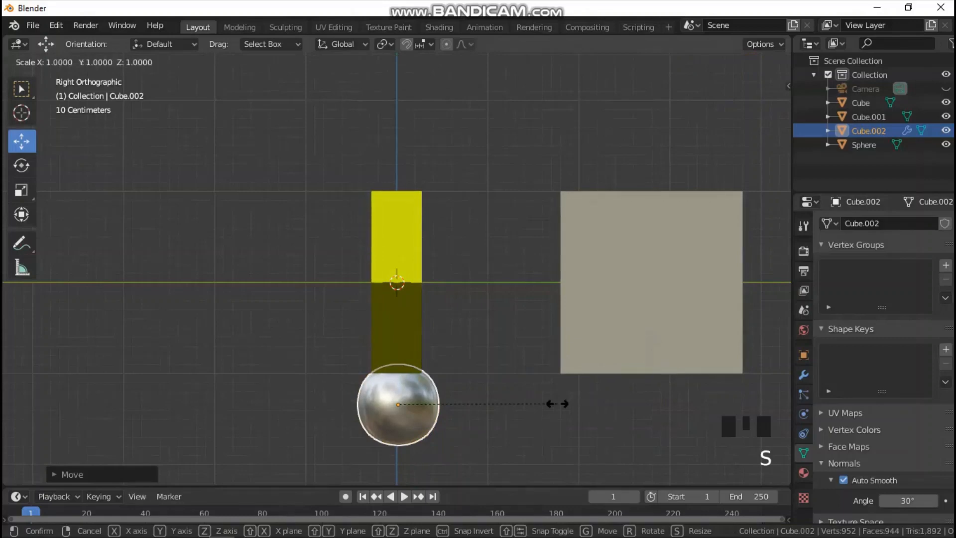
right_click(556, 404)
From the front view, add a horizontal loop cut to the cube's mesh and slide it close to the bottom edge.
key(grave)
click(498, 369)
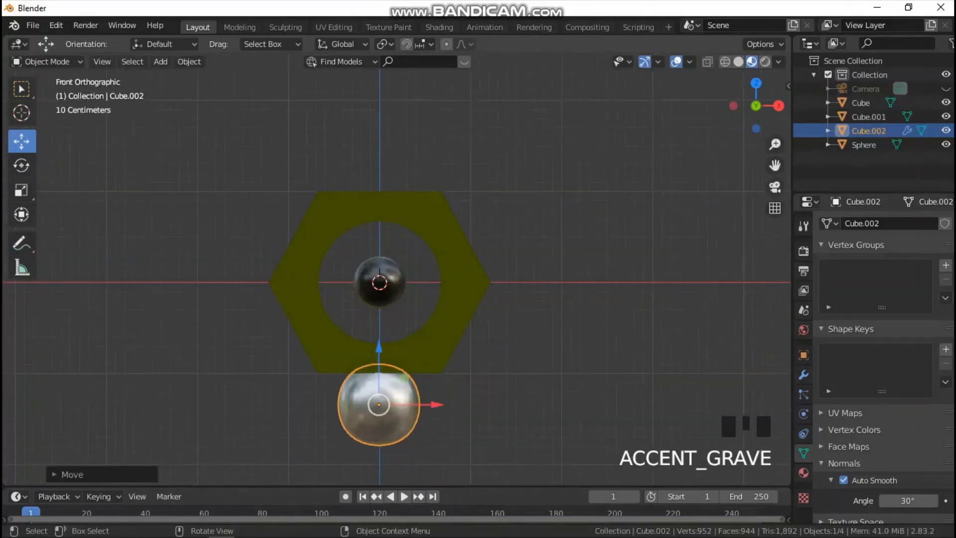
key(Tab)
drag(775, 164, 806, 103)
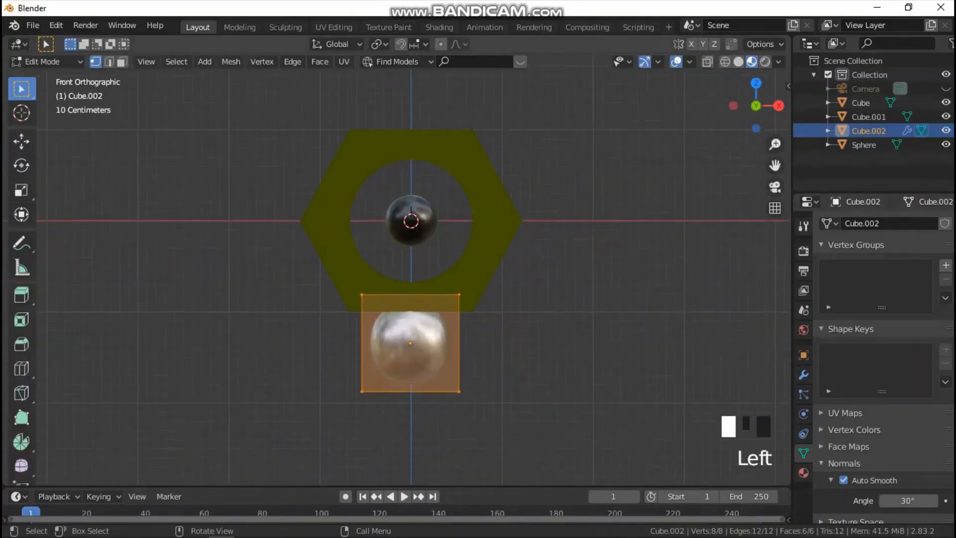
scroll(396, 271, up, 3)
scroll(396, 271, down, 1)
key(ctrl+r)
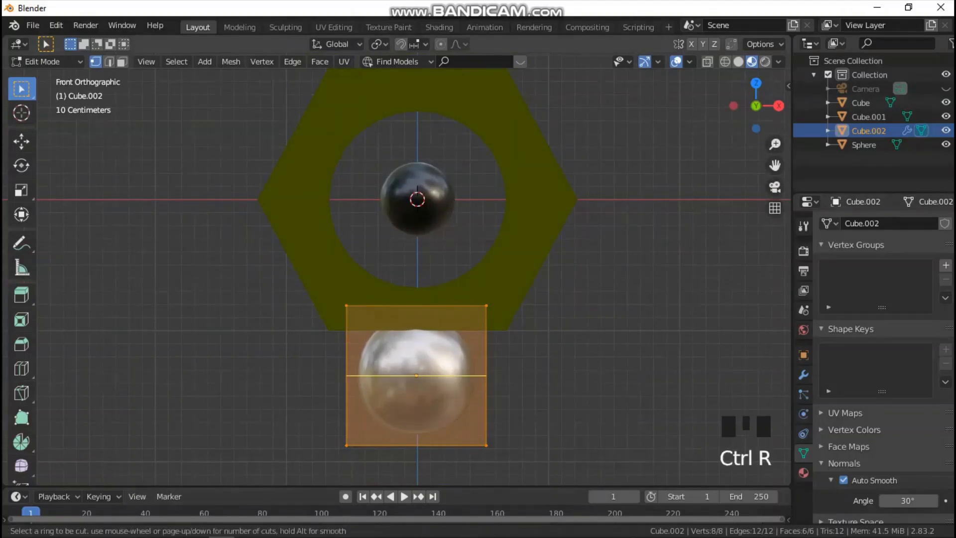
click(498, 394)
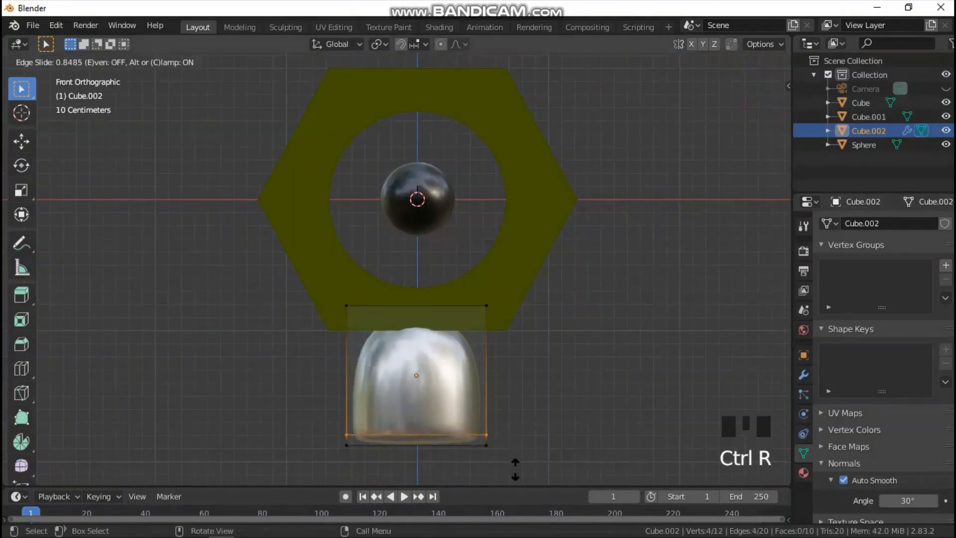
click(515, 469)
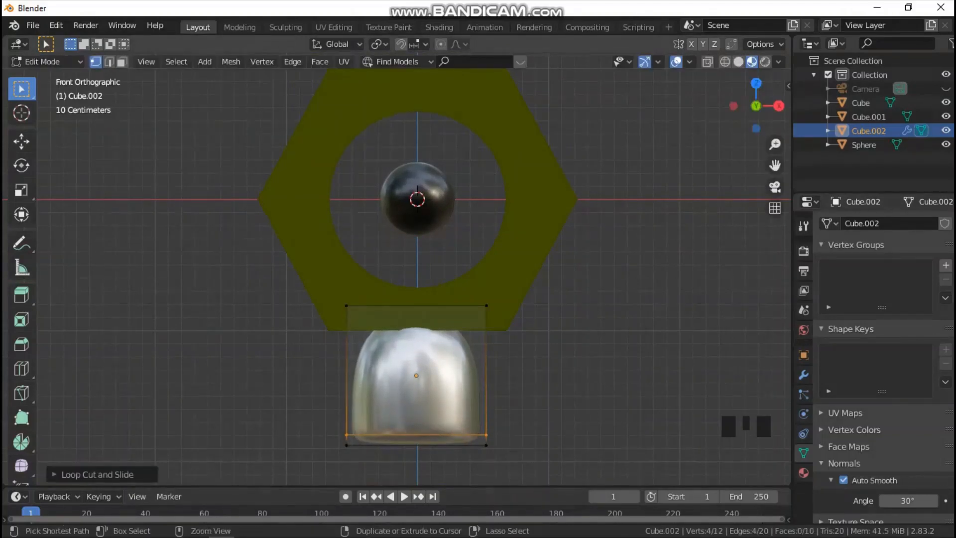
Add three evenly spaced vertical loop cuts across the cube's width without sliding them.
key(ctrl+r)
key(3)
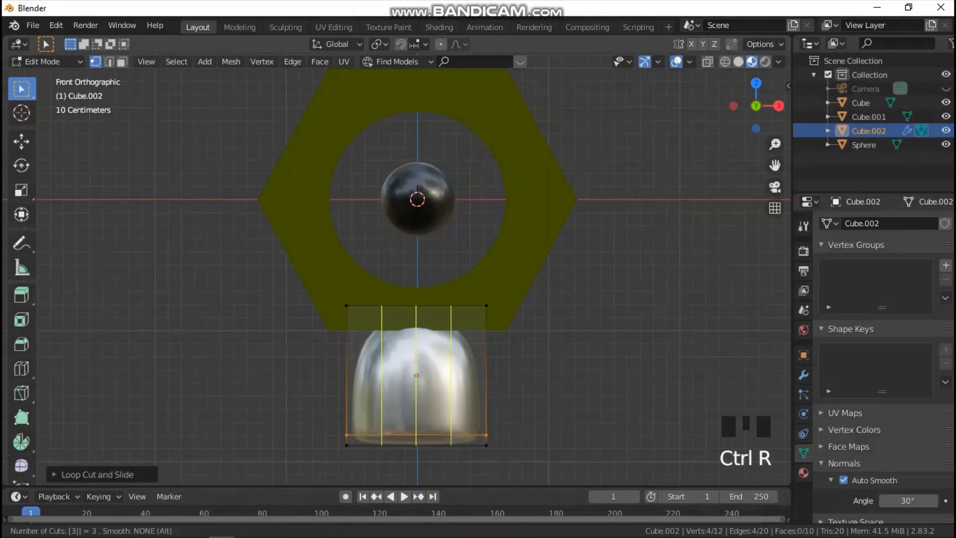
click(458, 292)
right_click(459, 292)
middle_drag(459, 292, 558, 264)
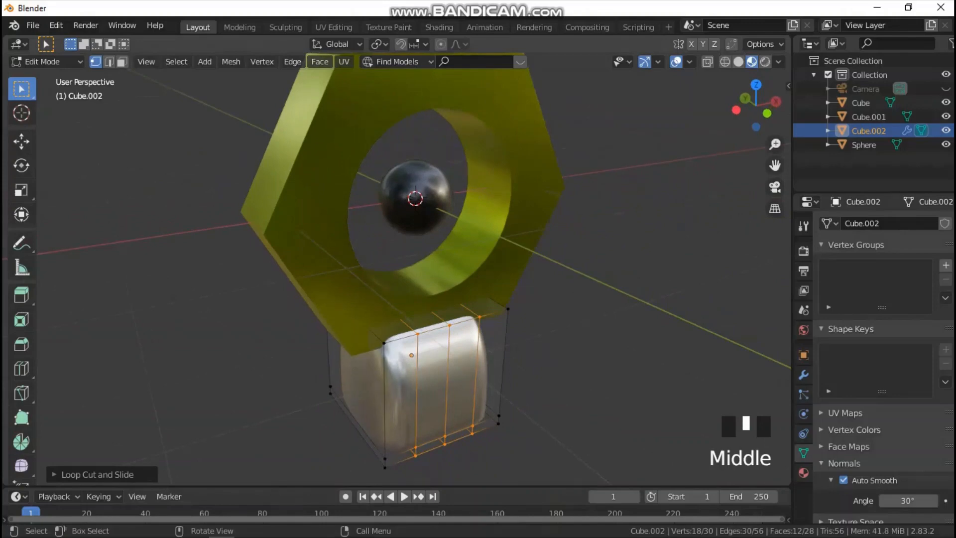
In Object Mode, move the cube down and forward, clear of the nut, and change the viewport to solid shading.
key(Tab)
drag(412, 356, 445, 402)
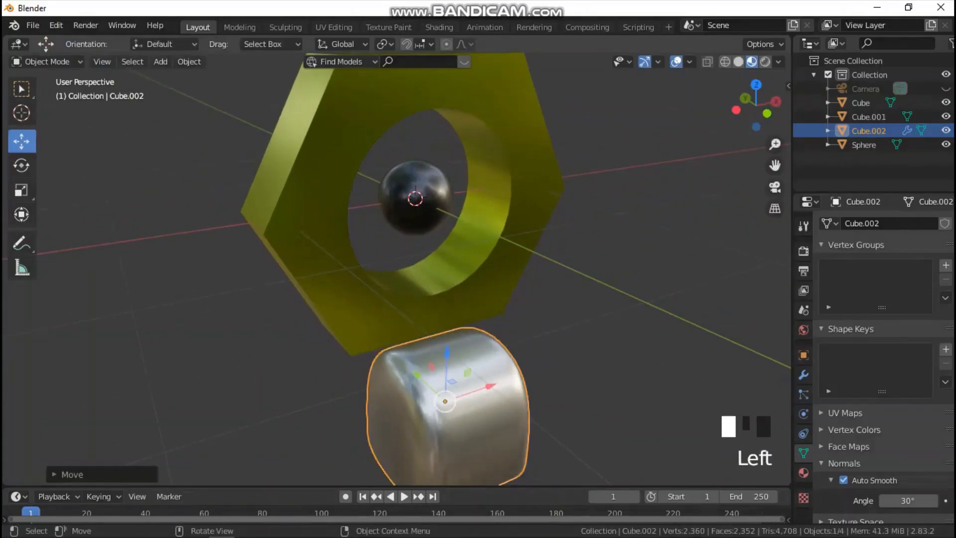
key(z)
scroll(445, 402, down, 1)
Add three evenly spaced vertical loop cuts across the cube's depth.
key(Tab)
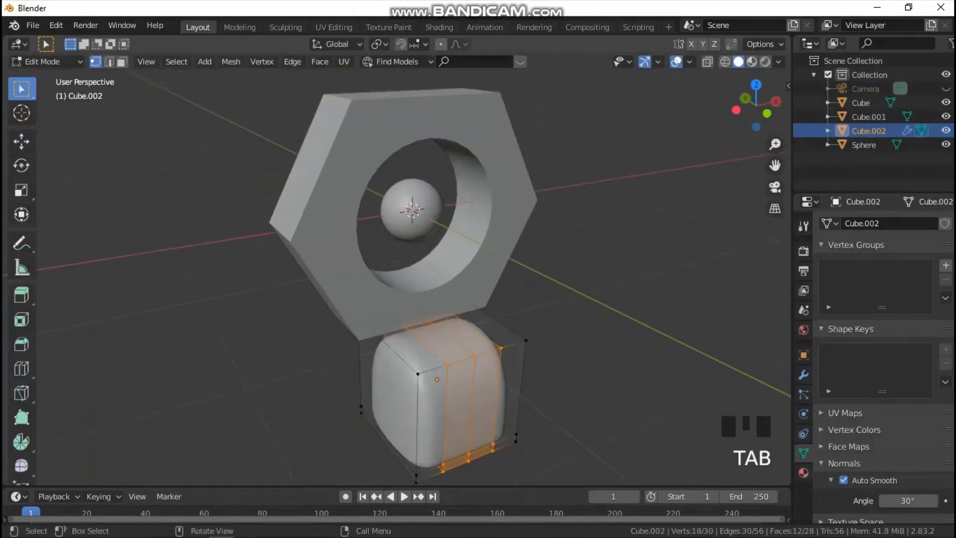
key(ctrl+r)
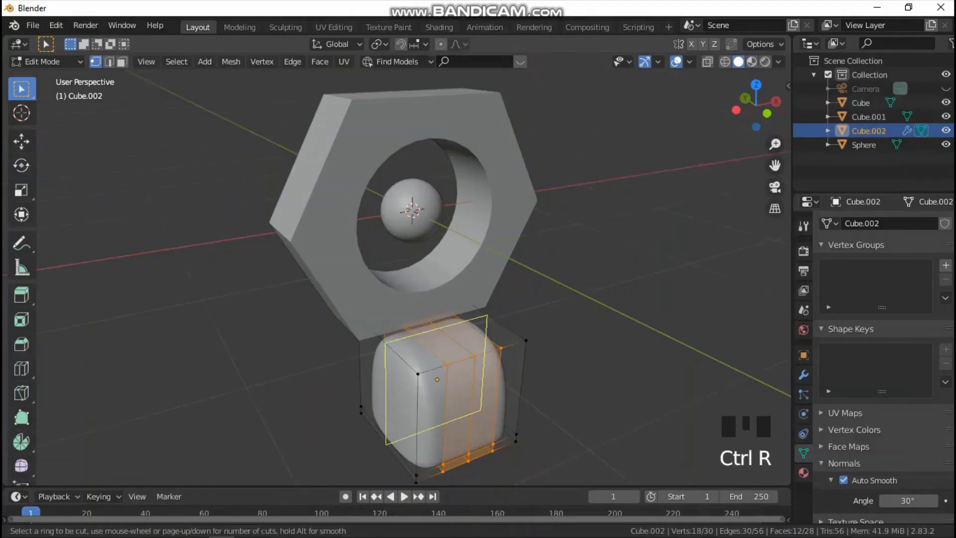
key(3)
click(388, 368)
click(389, 368)
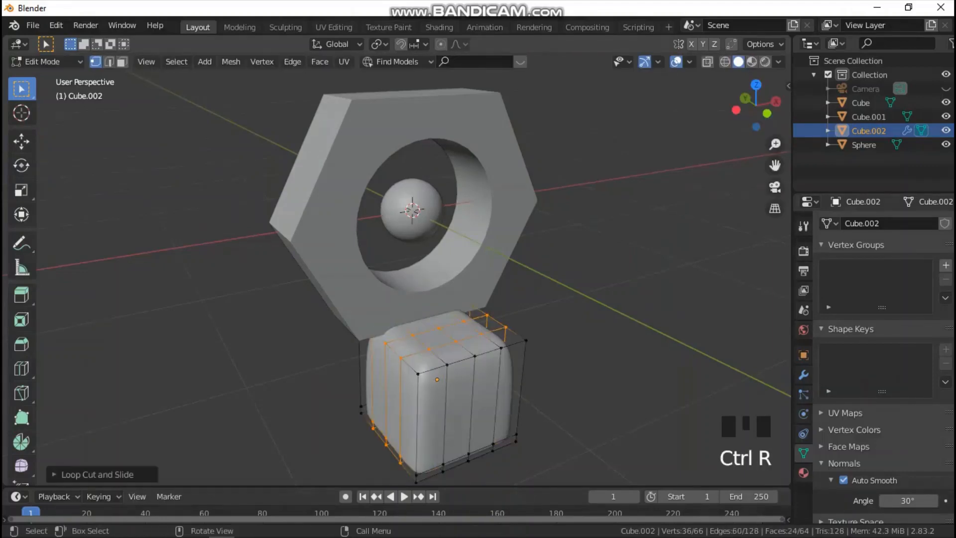
Add three evenly spaced horizontal loop cuts around the cube's sides between the top and the lower loop.
middle_drag(388, 369, 299, 321)
key(ctrl+r)
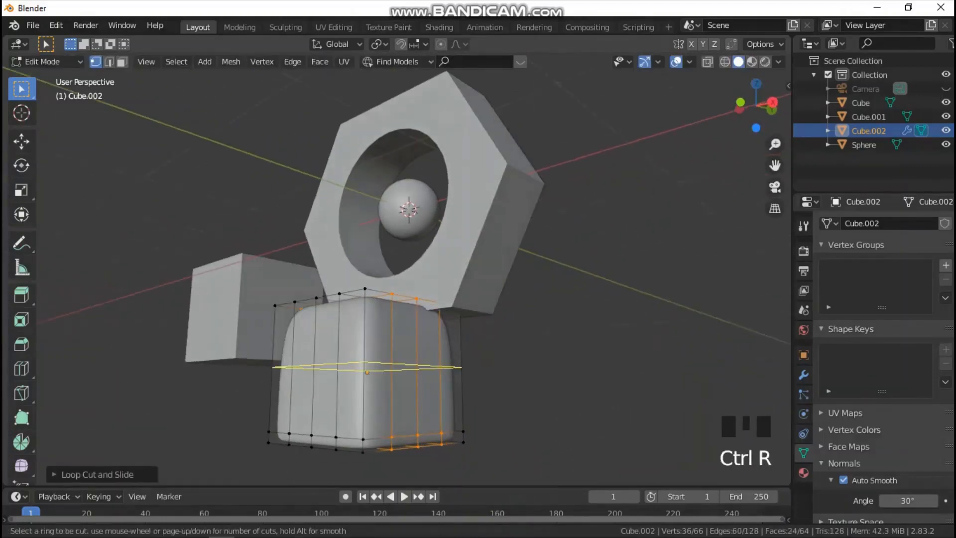
key(3)
click(466, 356)
click(466, 355)
From the front view in Object Mode, lower the cube to leave a small gap beneath the nut.
middle_drag(351, 365, 423, 364)
key(grave)
click(344, 314)
scroll(398, 271, down, 1)
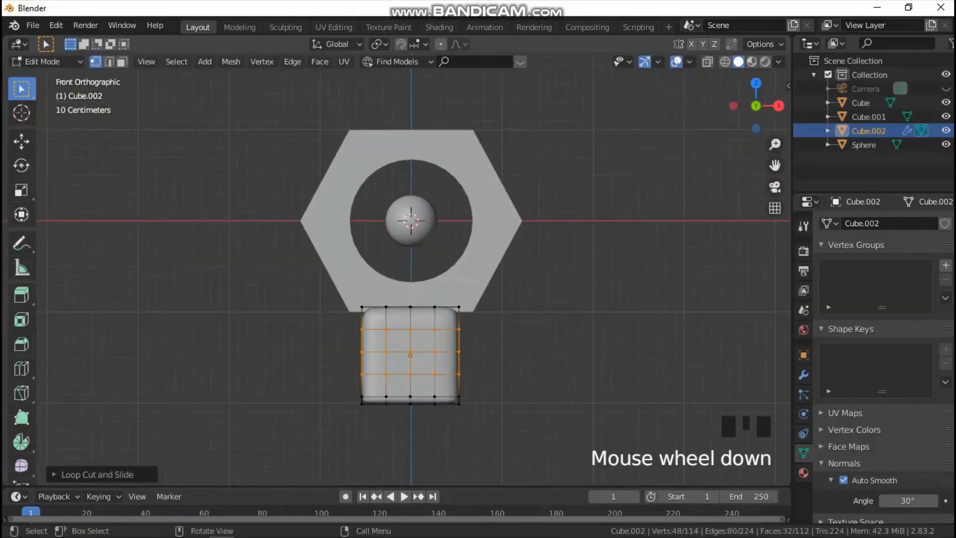
key(Tab)
drag(410, 319, 411, 345)
scroll(411, 346, up, 1)
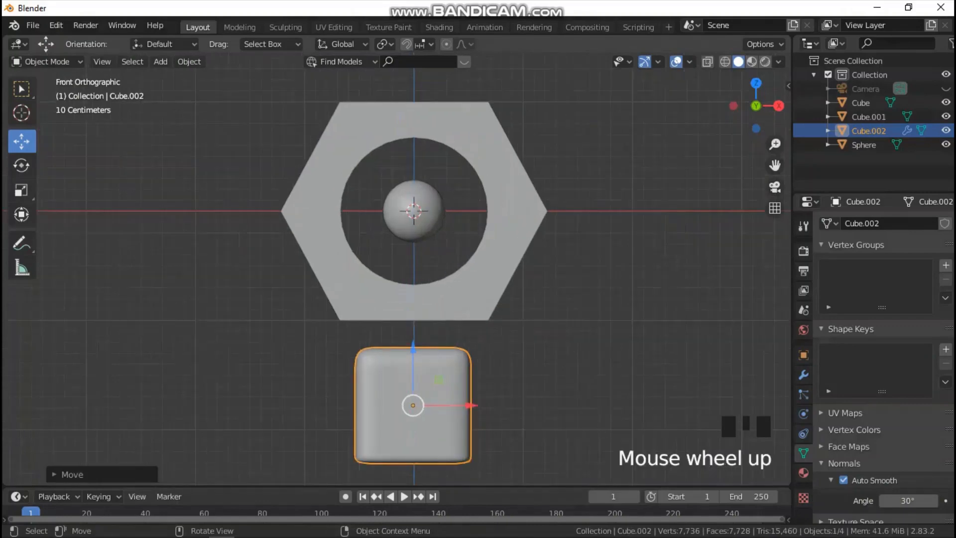
Edit the cube in vertex selection mode and display it in wireframe from the right orthographic view.
key(Tab)
middle_drag(411, 346, 417, 377)
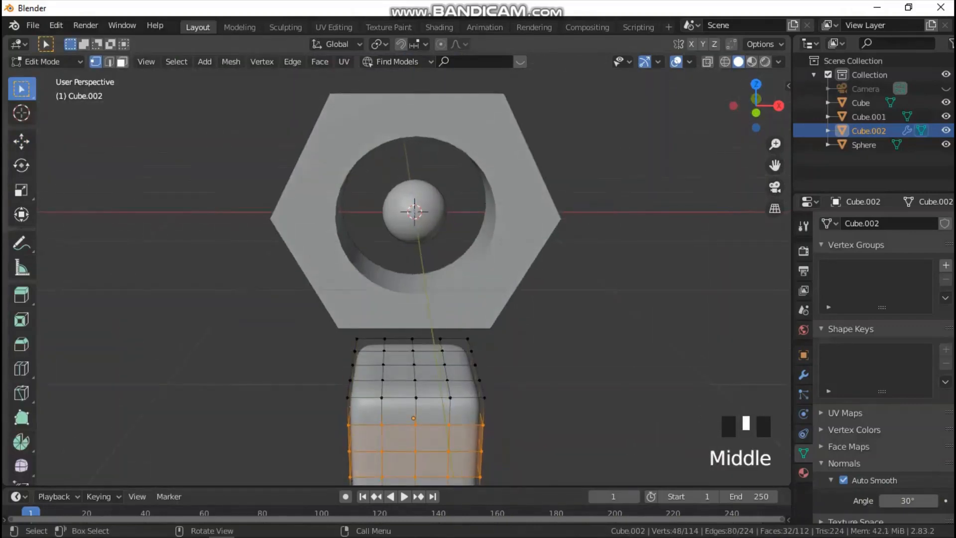
click(122, 61)
middle_drag(508, 353, 417, 362)
key(grave)
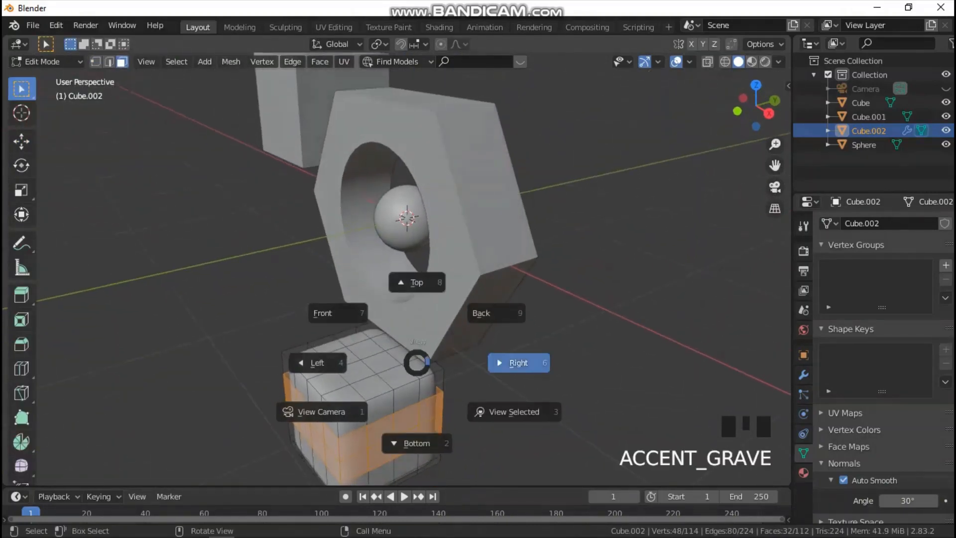
scroll(424, 363, up, 1)
drag(775, 165, 830, 93)
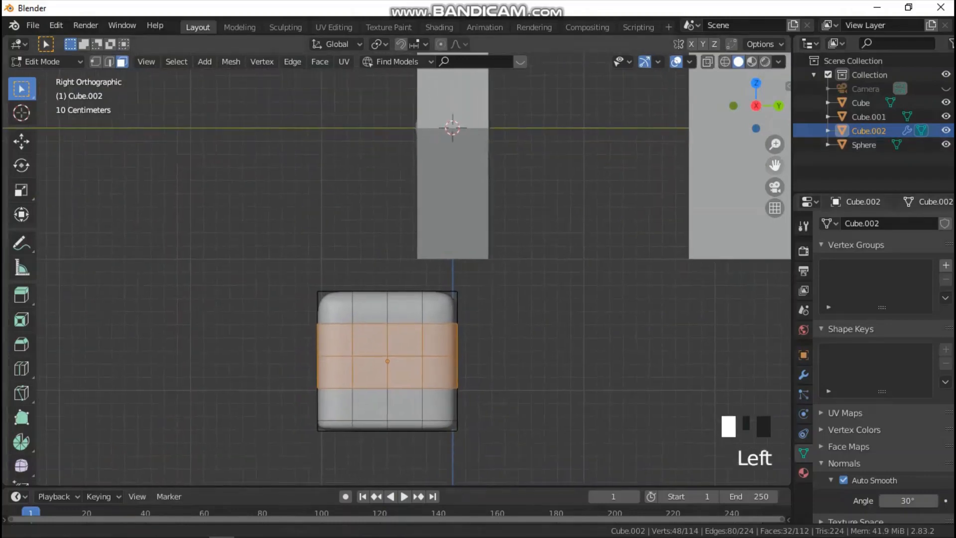
scroll(397, 269, up, 1)
key(Tab)
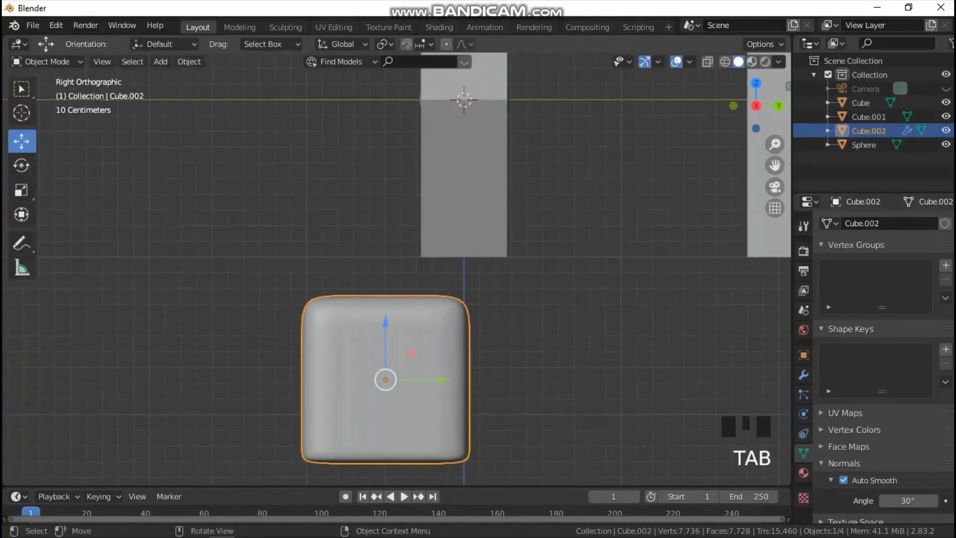
key(Tab)
click(95, 61)
key(z)
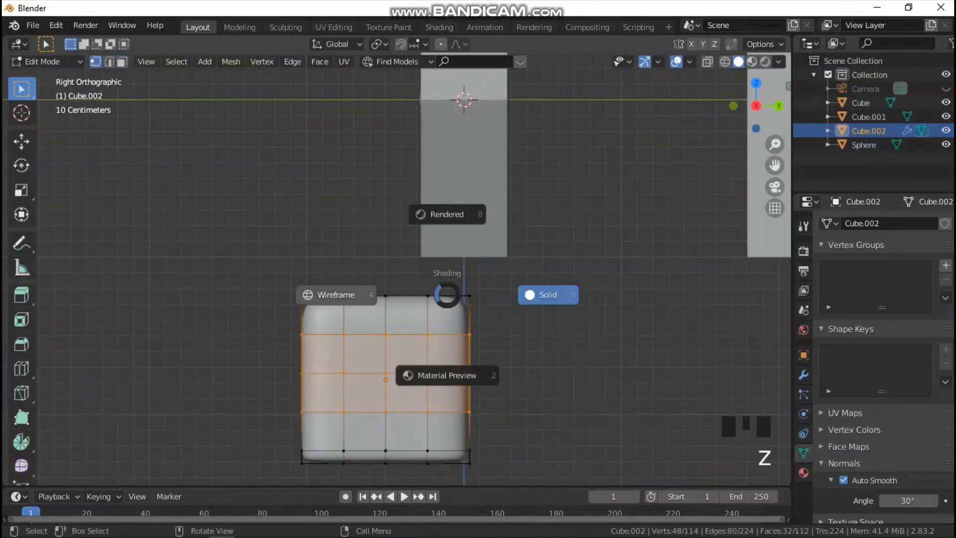
click(336, 295)
Select the outermost top vertices on the cube's front and back edges and scale them inward to taper the top.
click(457, 277)
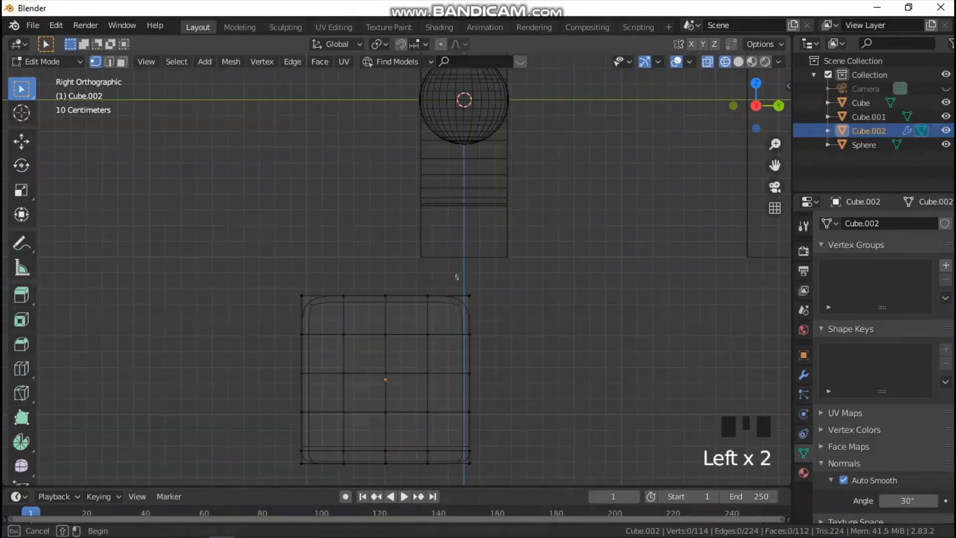
drag(456, 277, 505, 326)
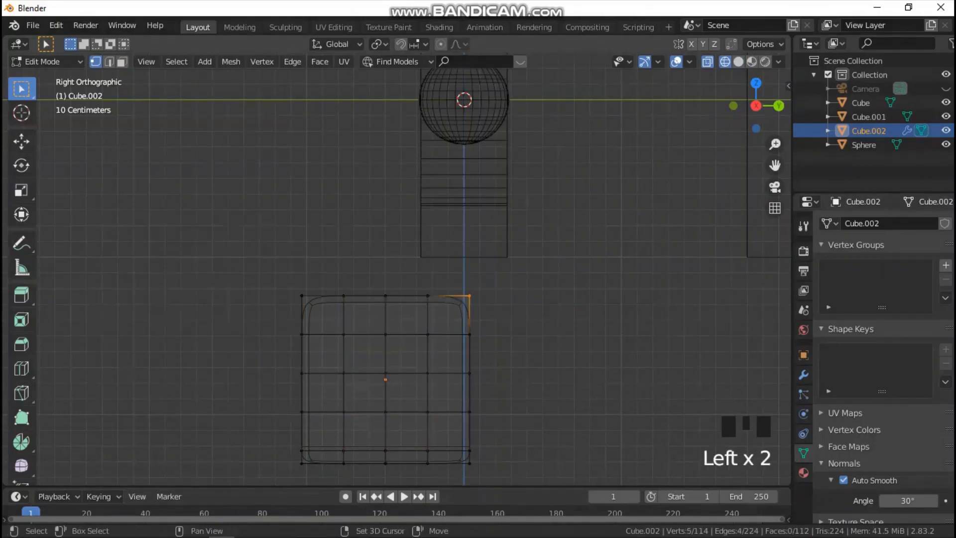
shift+drag(283, 275, 342, 327)
key(s)
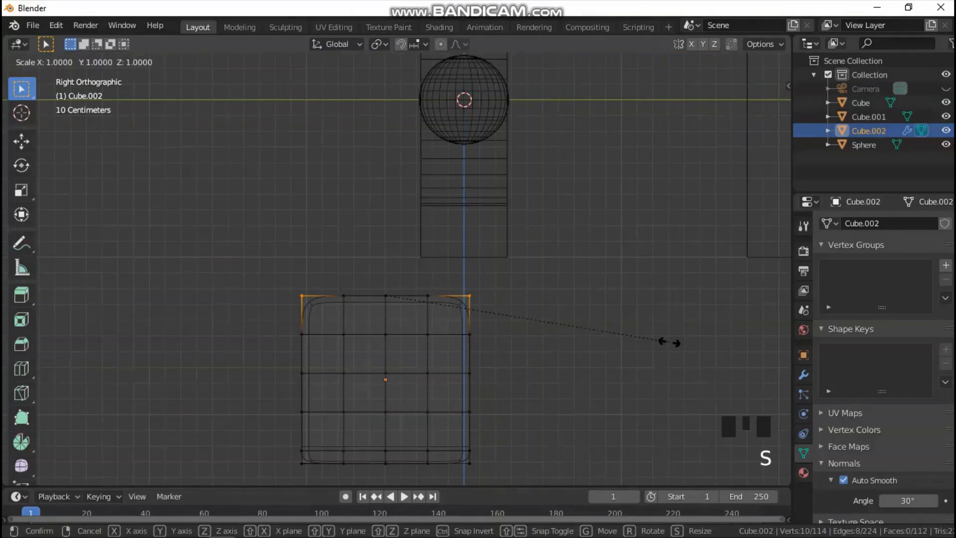
click(562, 294)
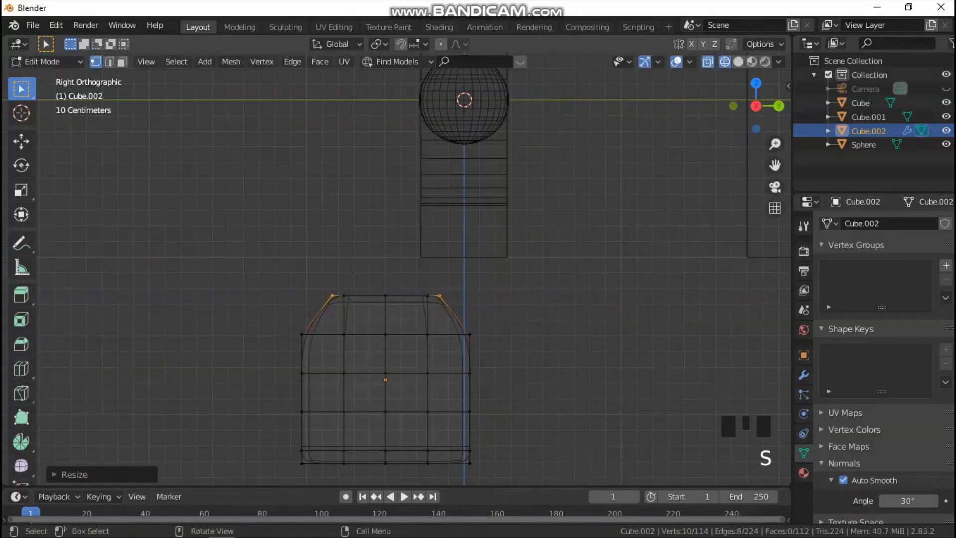
Select the two intermediate rows of top vertices and scale them closer together along the Y axis.
click(341, 293)
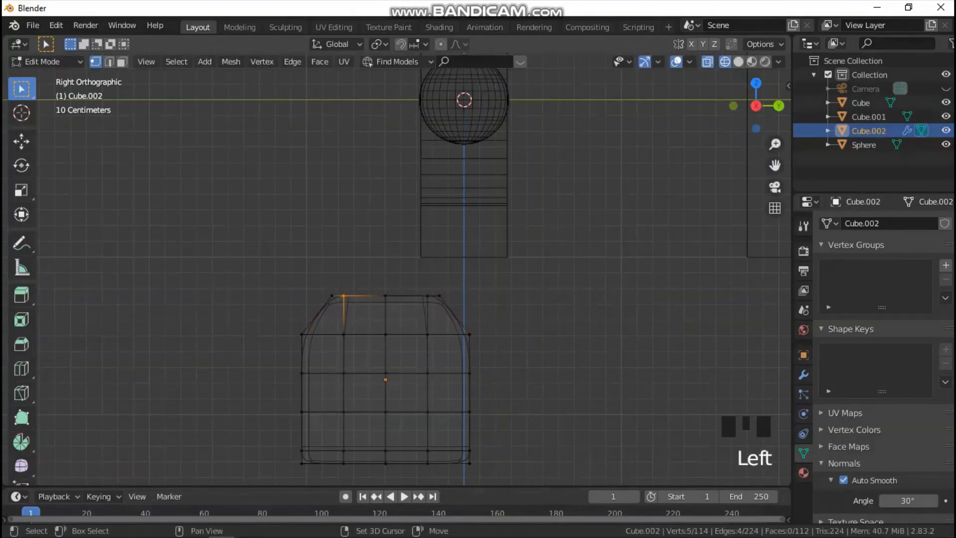
shift+drag(407, 268, 431, 309)
key(s)
key(y)
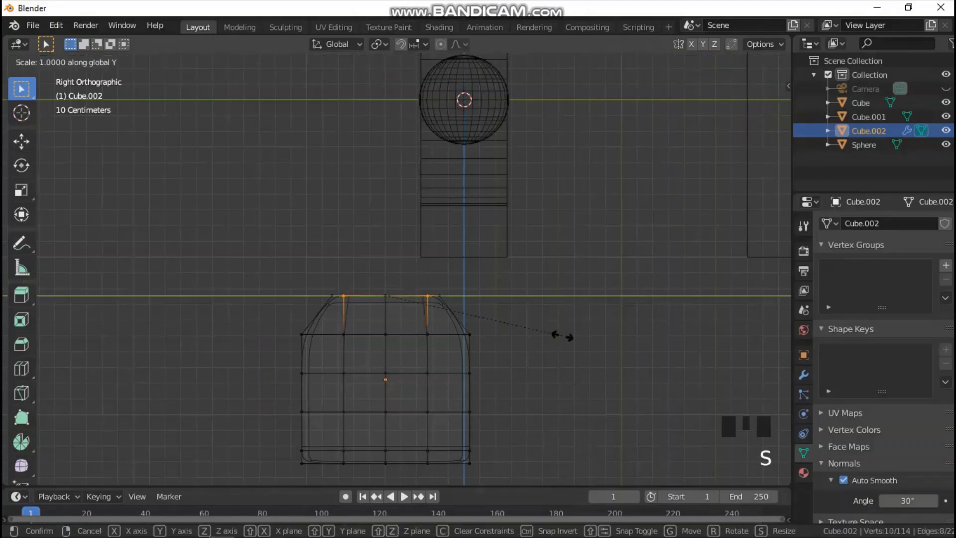
click(463, 299)
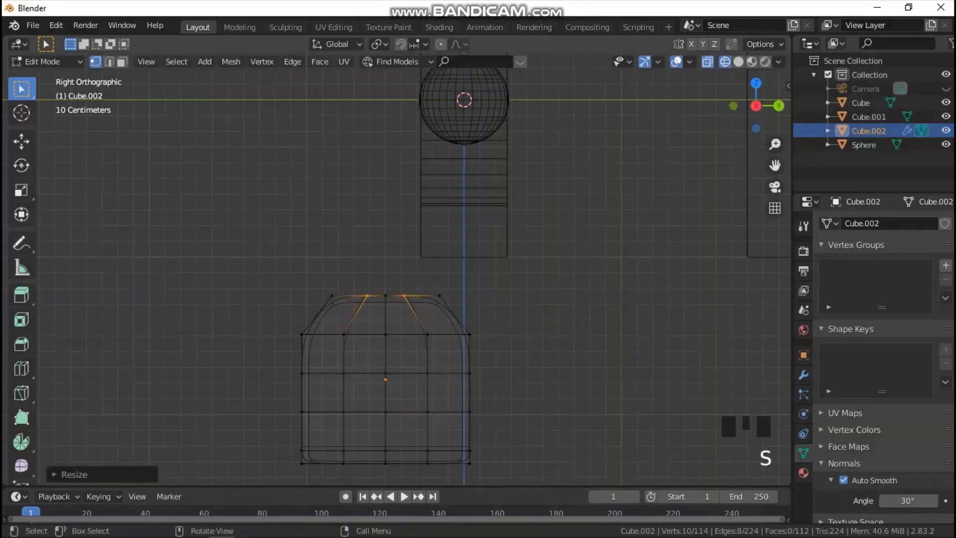
In Object Mode, scale the cube along the Y axis to a little over half its depth.
middle_drag(464, 298, 527, 335)
key(grave)
click(439, 291)
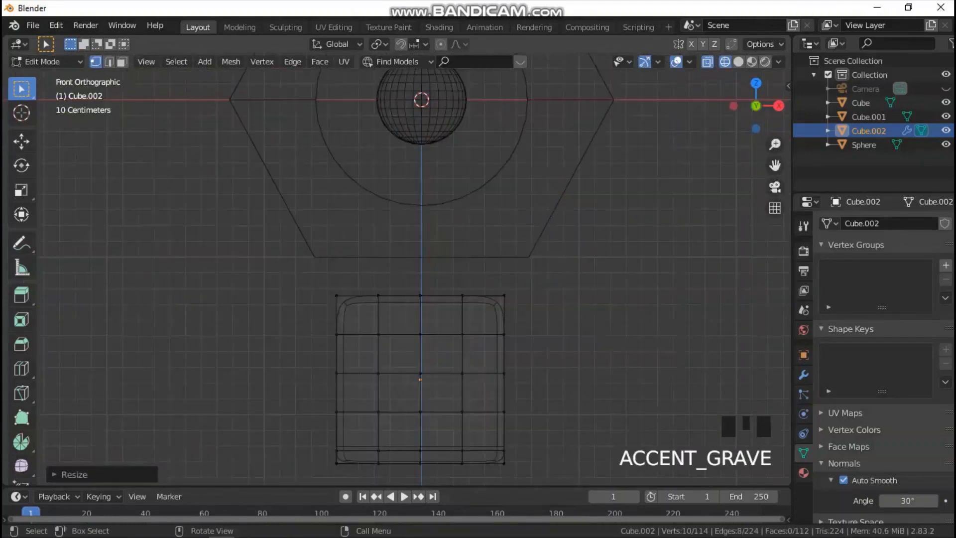
key(Tab)
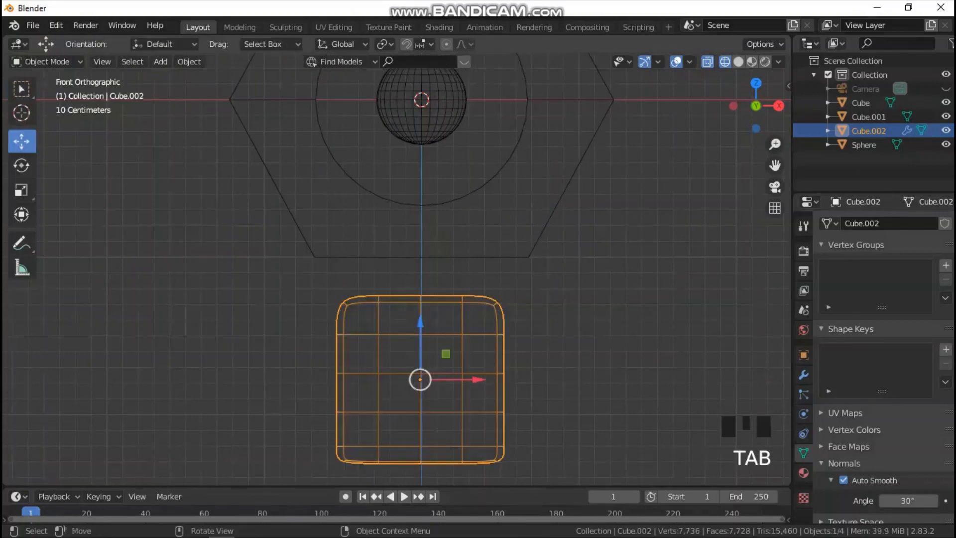
key(Tab)
key(grave)
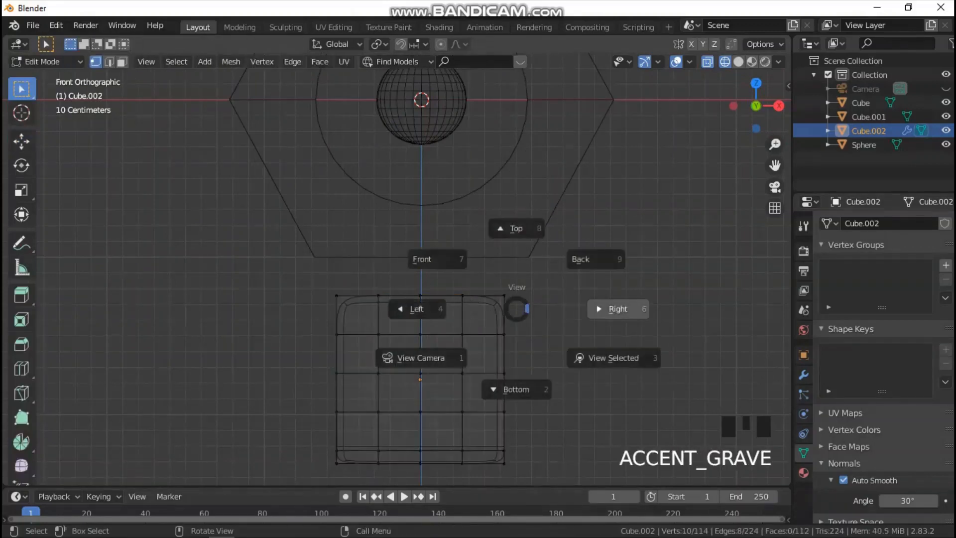
click(618, 308)
key(Tab)
key(s)
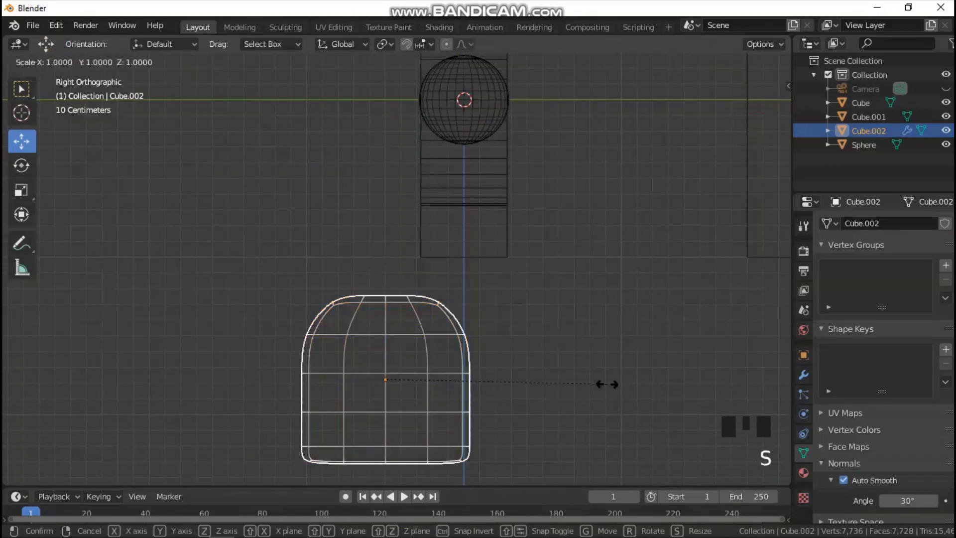
key(y)
click(503, 372)
Return to solid shading and edit the cube in face selection mode, with its top faces in view.
key(grave)
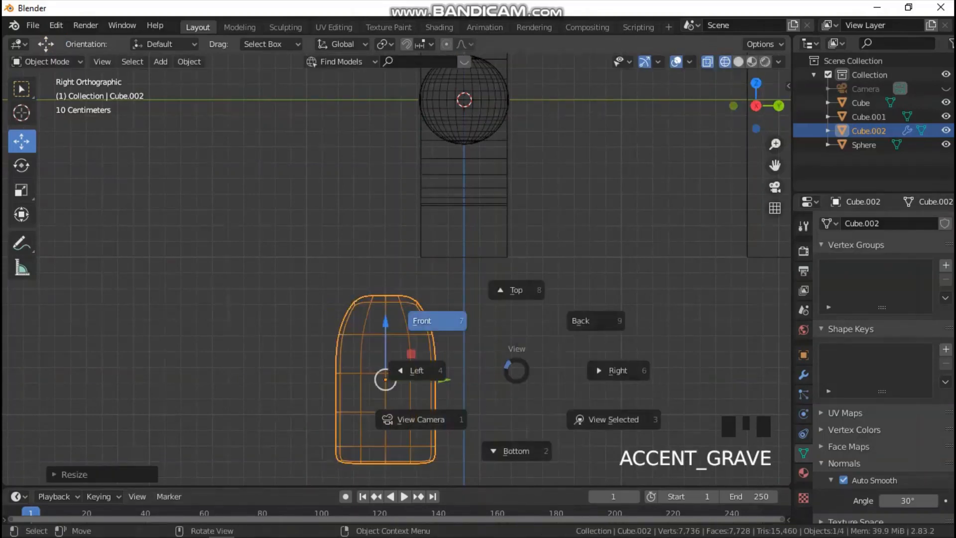
click(422, 320)
key(z)
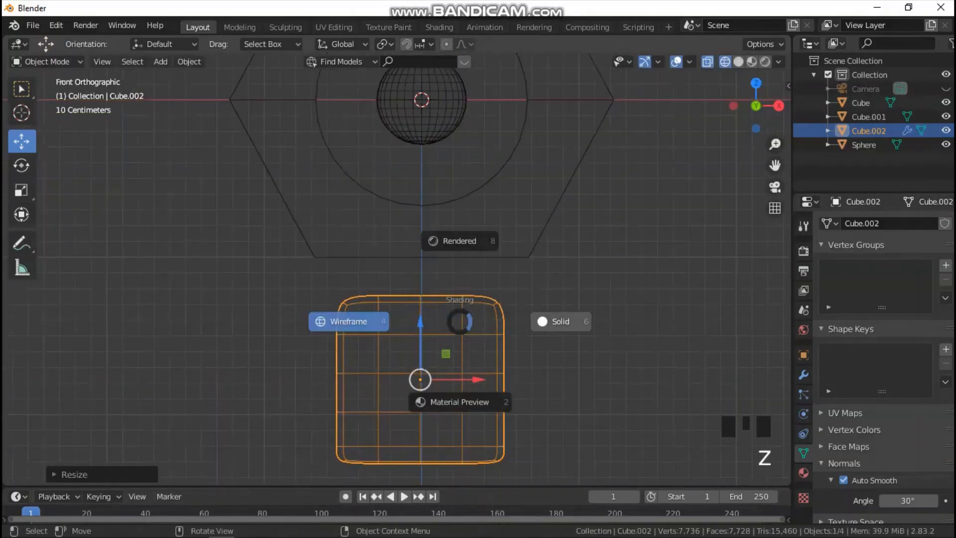
click(557, 321)
key(Tab)
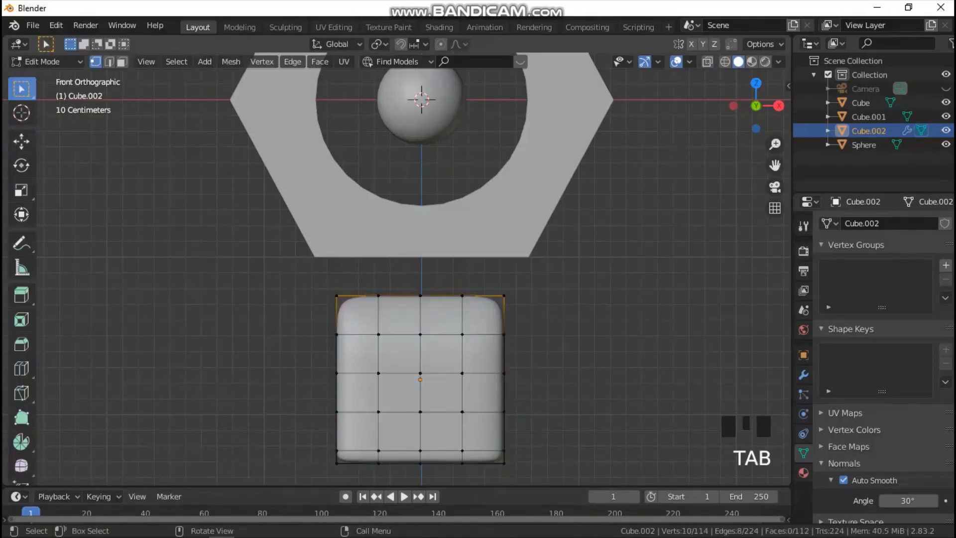
mouse_move(421, 249)
middle_down()
mouse_move(428, 279)
mouse_move(434, 249)
middle_up()
click(122, 61)
scroll(482, 323, up, 4)
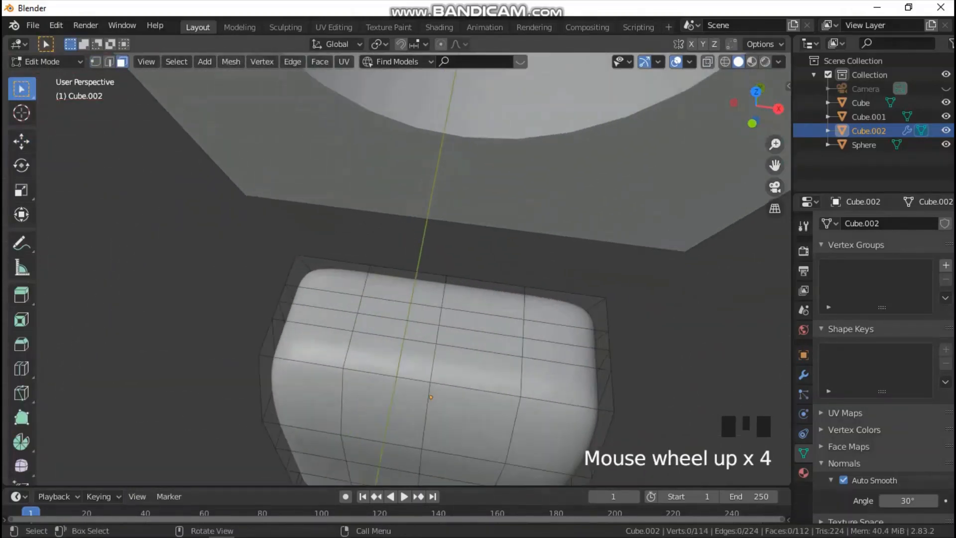
Extrude the four central top faces upward toward the nut and scale them down to form a tapered neck.
click(481, 323)
shift+click(401, 312)
shift+click(397, 331)
shift+click(471, 338)
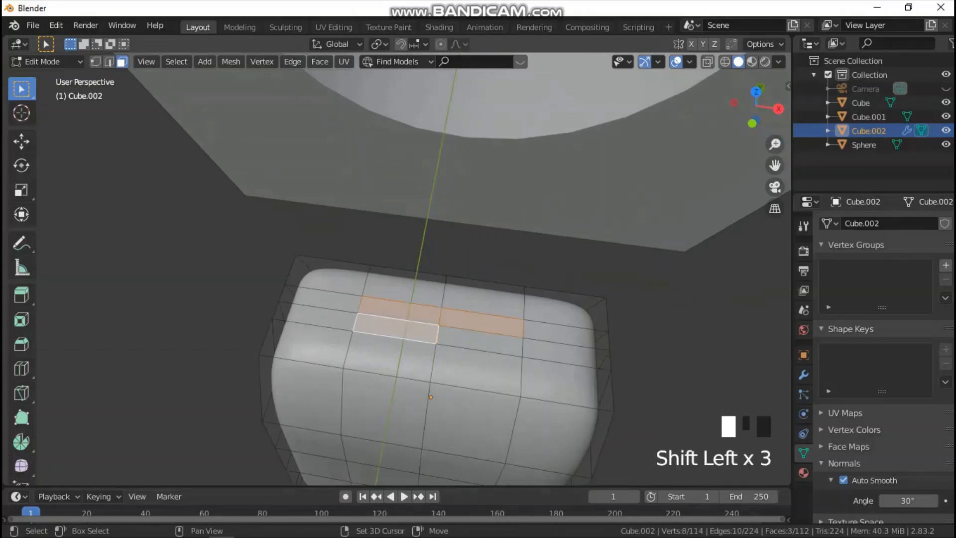
key(grave)
click(404, 297)
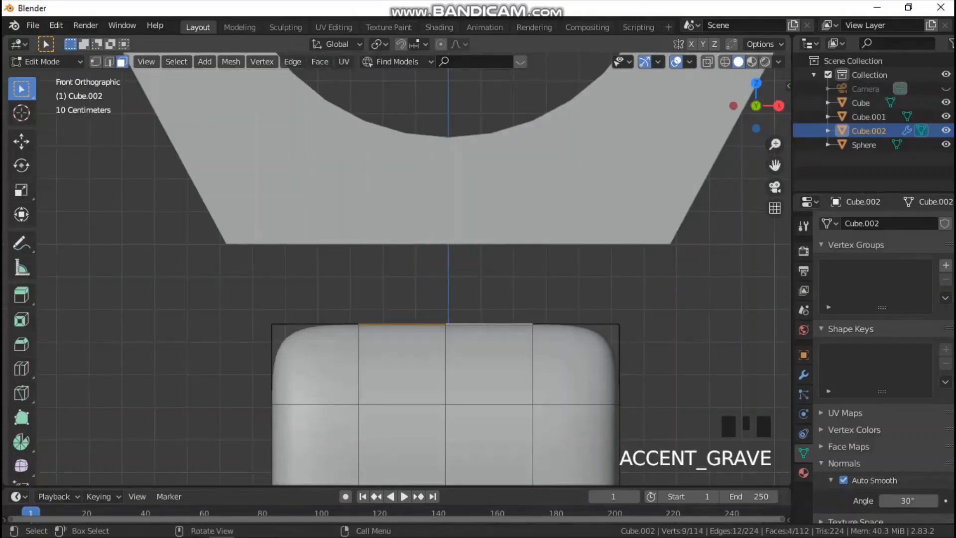
key(e)
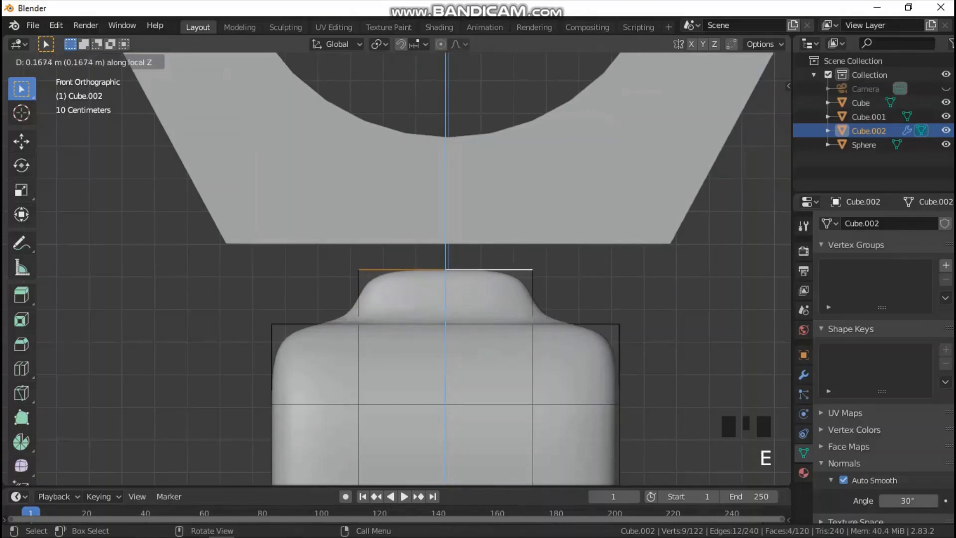
click(573, 257)
key(s)
click(576, 256)
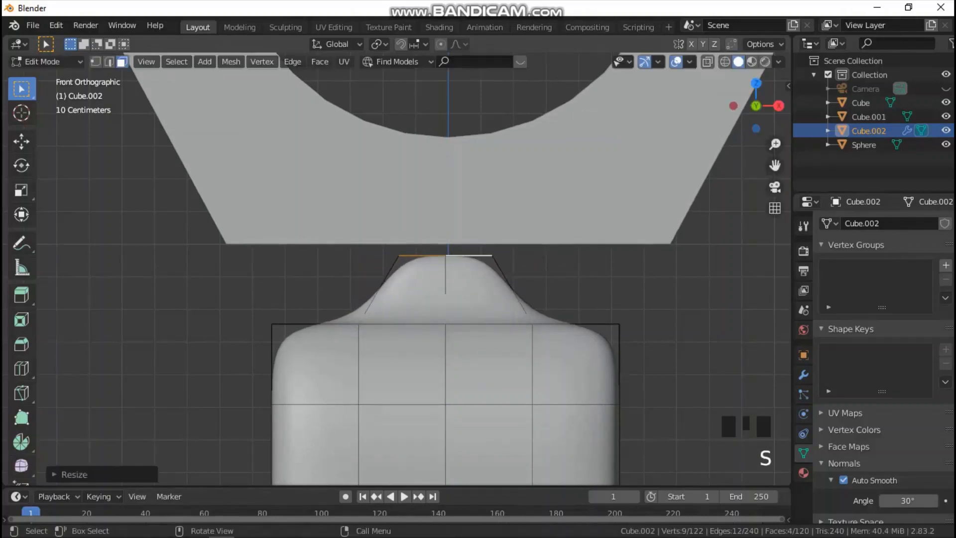
Raise the neck's top faces vertically until they meet the nut's bottom edge.
click(21, 142)
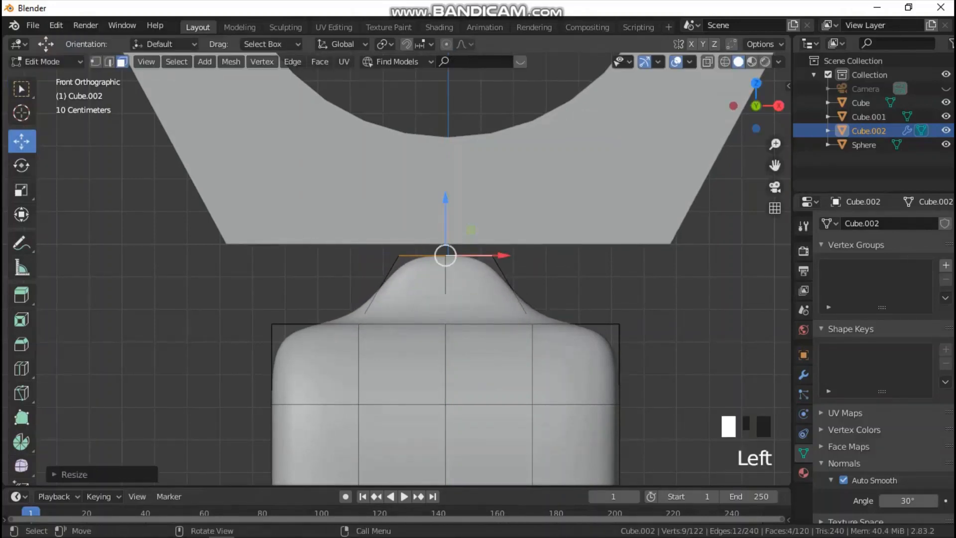
mouse_move(446, 256)
mouse_down()
mouse_move(450, 244)
mouse_move(446, 253)
mouse_up()
key(ctrl+z)
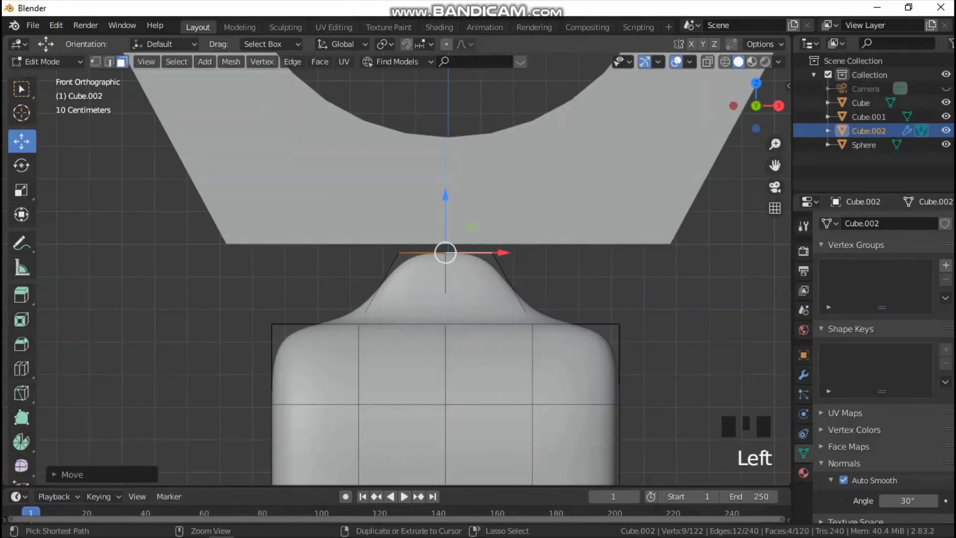
key(ctrl+z)
click(446, 256)
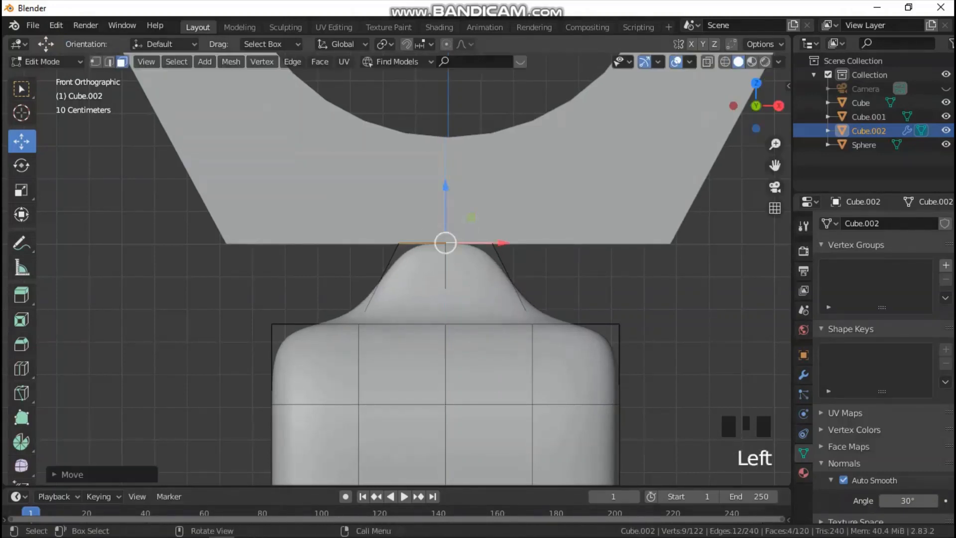
In Object Mode, raise the part so its neck enters the nut, and move it about 0.4 m along Y beneath the nut.
key(Tab)
scroll(446, 255, down, 3)
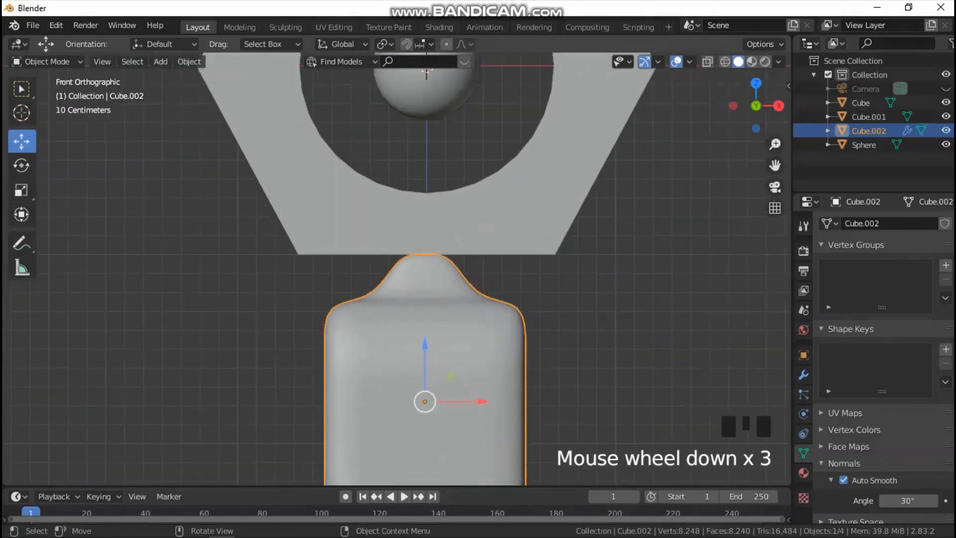
drag(425, 356, 425, 326)
key(grave)
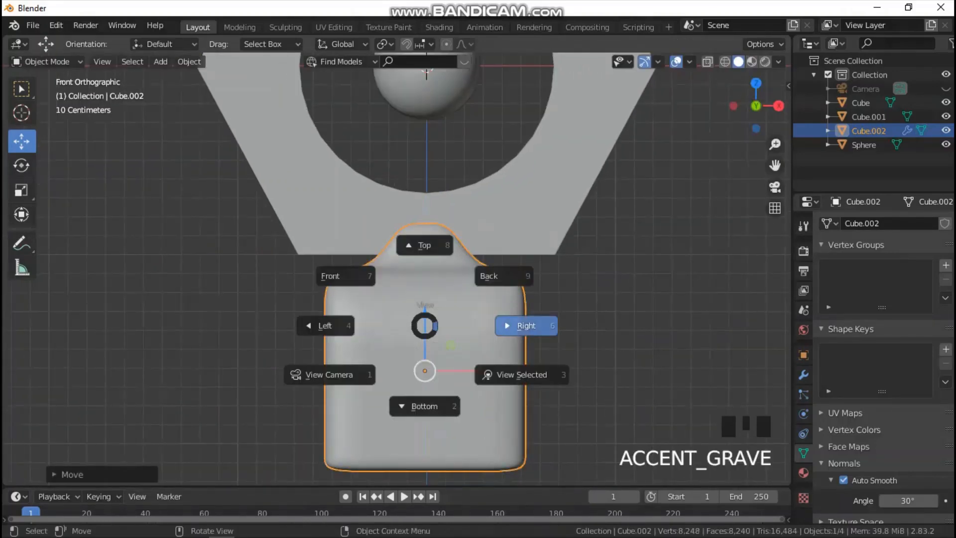
click(451, 345)
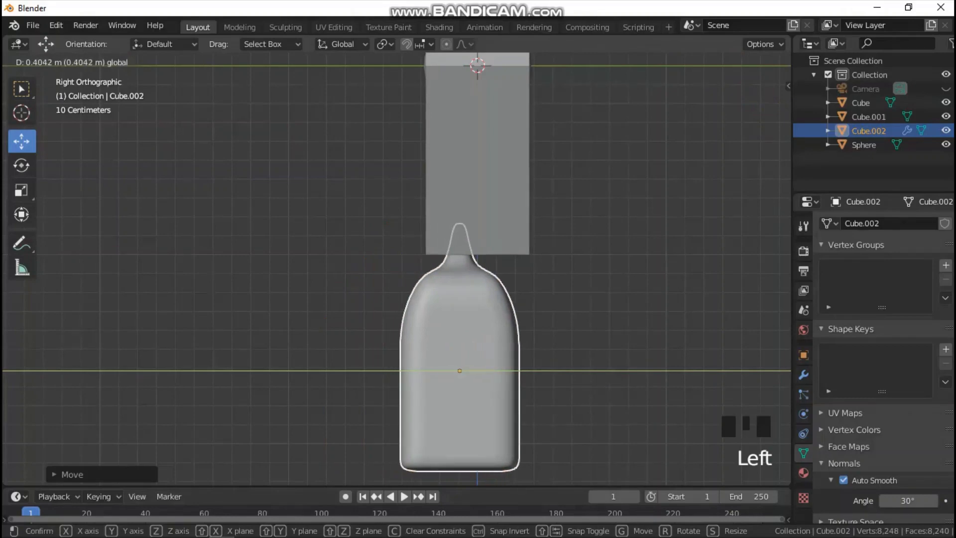
click(460, 370)
key(grave)
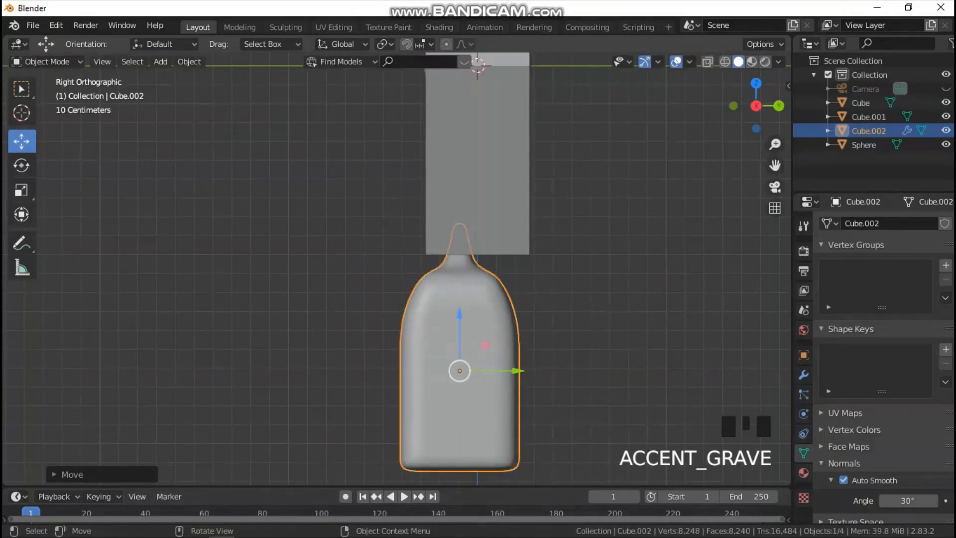
In Edit Mode, scale the neck's top faces about 1.9 times along Y, and return to the front view.
key(Tab)
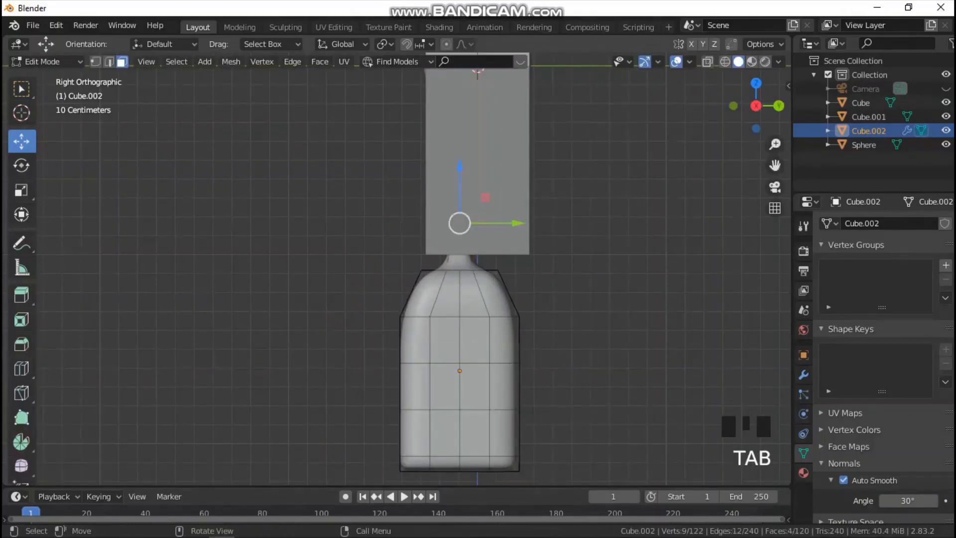
key(s)
key(y)
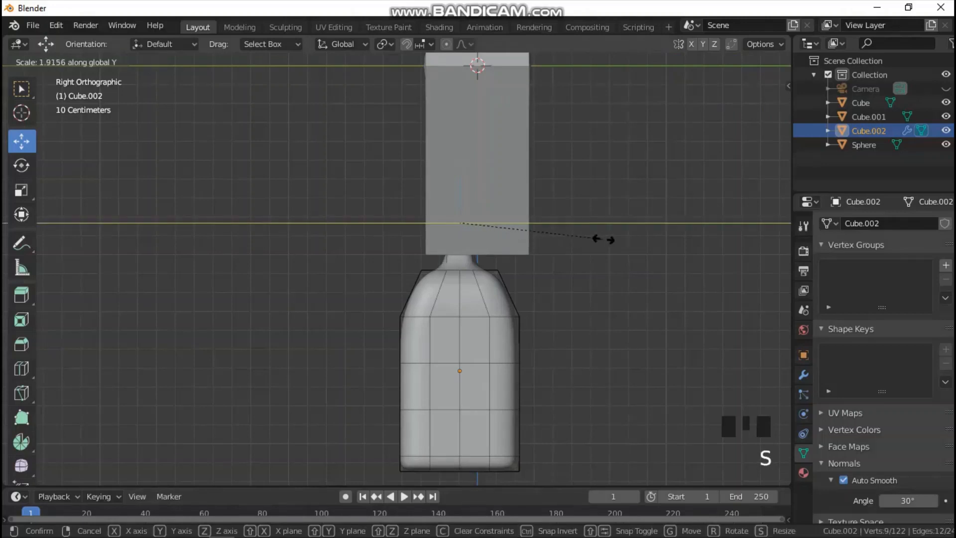
click(46, 242)
key(grave)
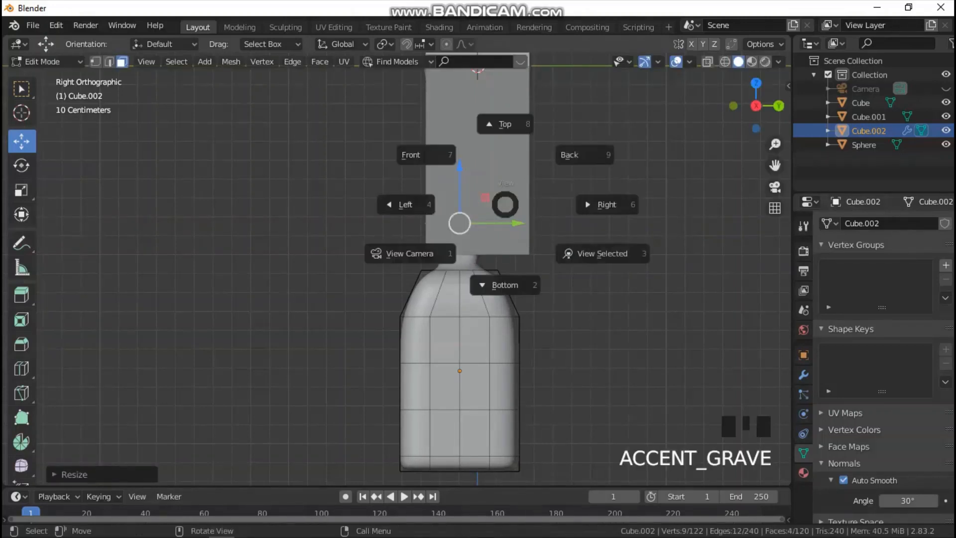
click(406, 205)
key(KP_1)
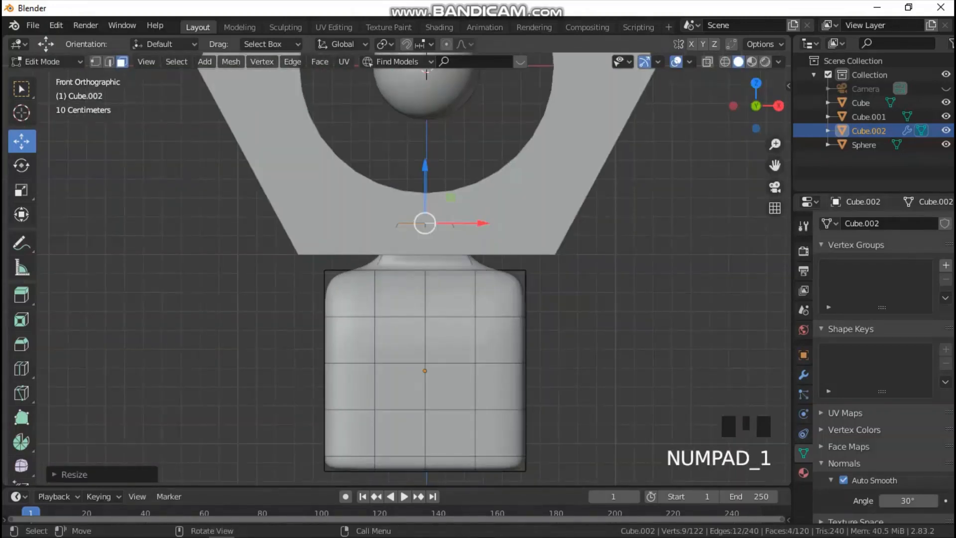
In vertex mode with wireframe shading, move the bottom two vertex rows at both X ends of the part outward to flare its base.
key(grave)
key(Escape)
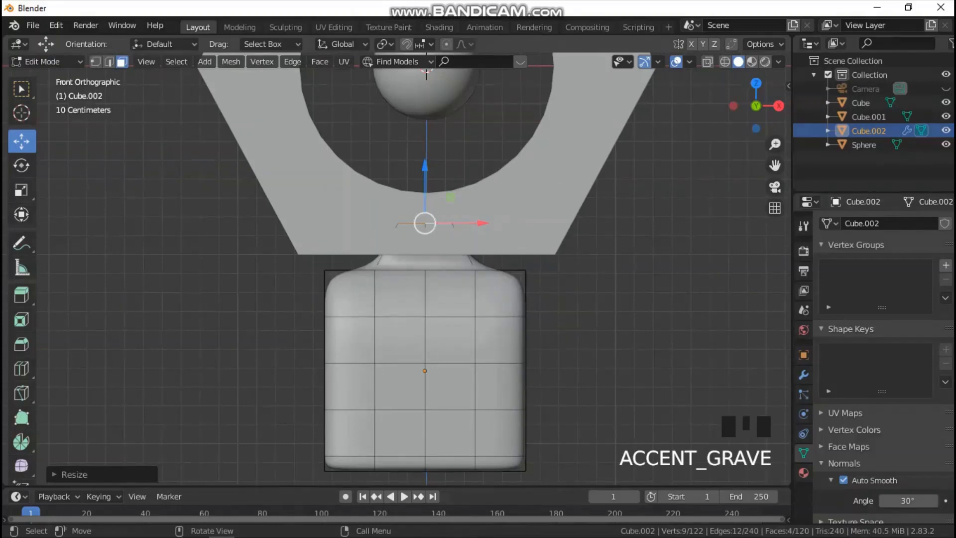
key(Tab)
key(Tab)
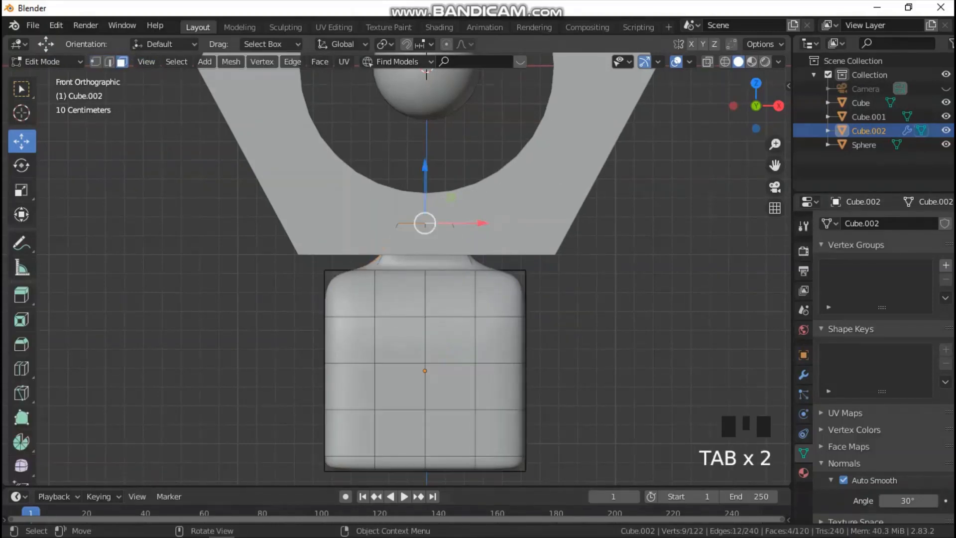
scroll(396, 269, down, 1)
key(z)
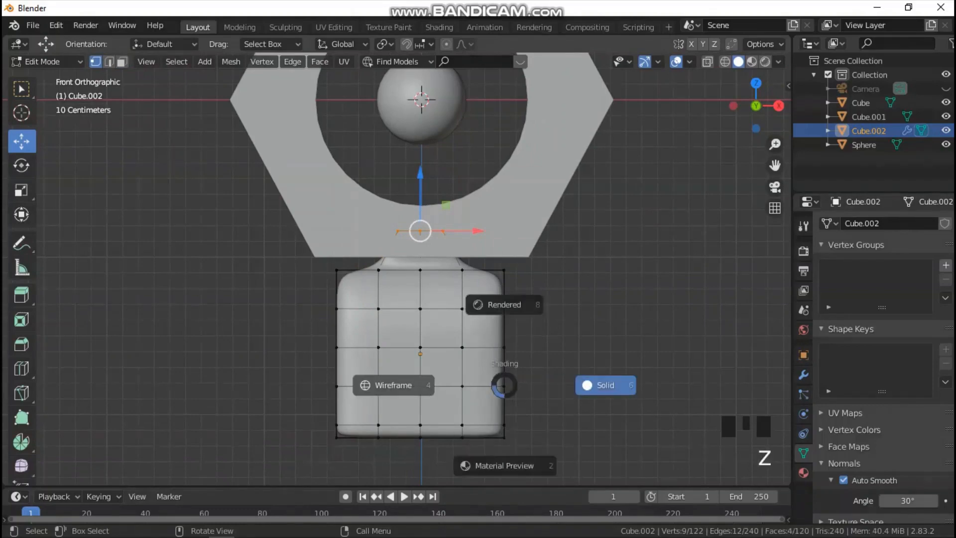
click(394, 385)
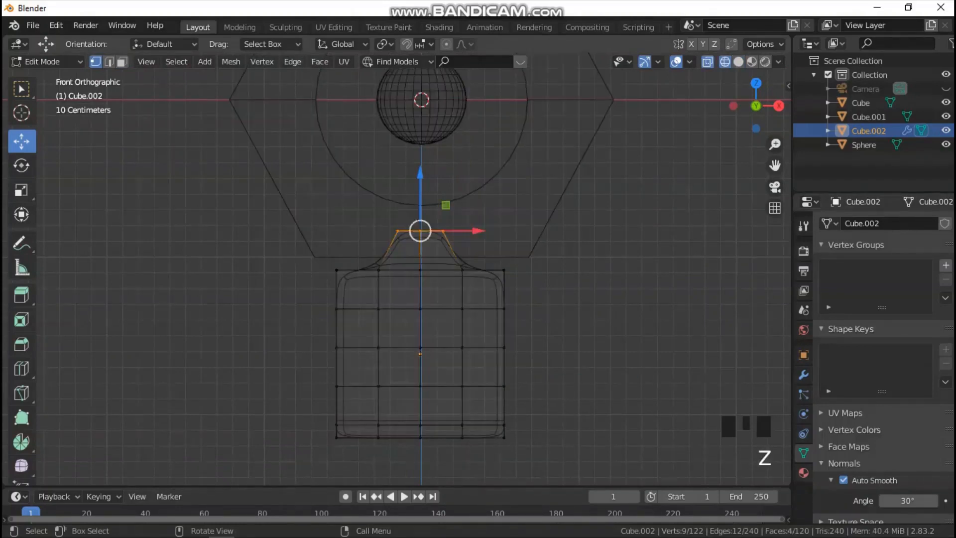
mouse_move(309, 414)
mouse_down()
mouse_move(342, 427)
mouse_move(366, 461)
mouse_move(305, 437)
mouse_move(352, 430)
mouse_move(294, 437)
mouse_up()
key(ctrl+z)
drag(491, 412, 525, 437)
In solid shading, pull two neighbouring base edges on the part's +Y side outward along Y.
key(grave)
click(634, 382)
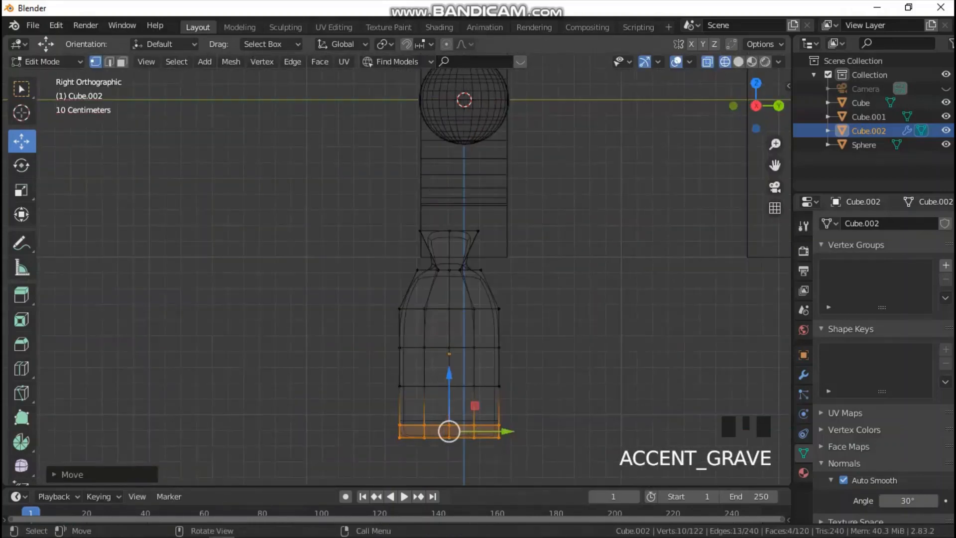
middle_drag(488, 399, 512, 390)
key(z)
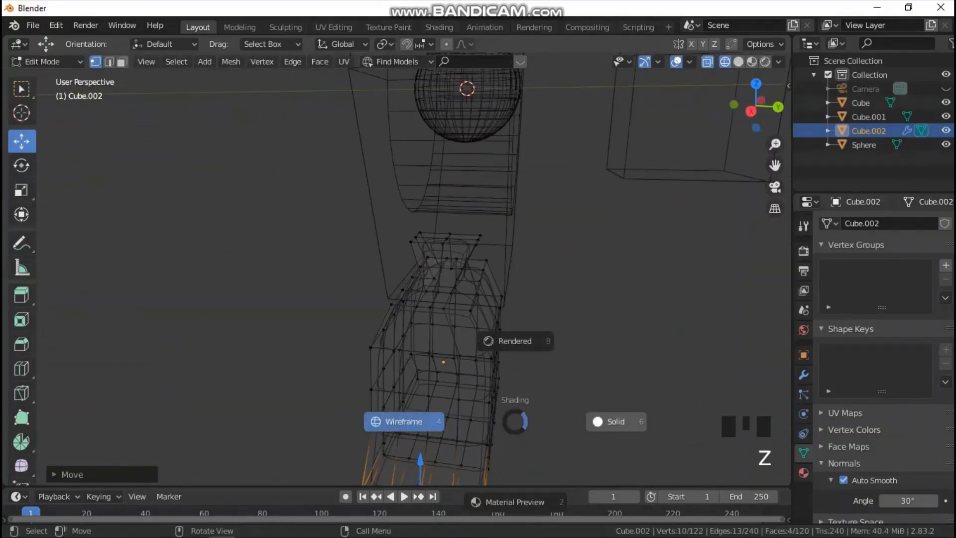
click(616, 421)
middle_drag(413, 299, 434, 288)
scroll(434, 289, down, 2)
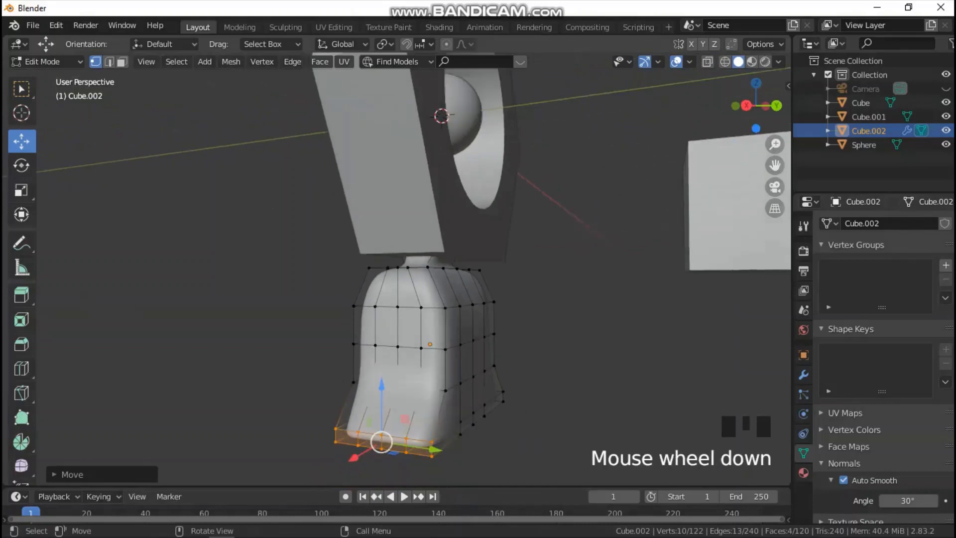
click(460, 429)
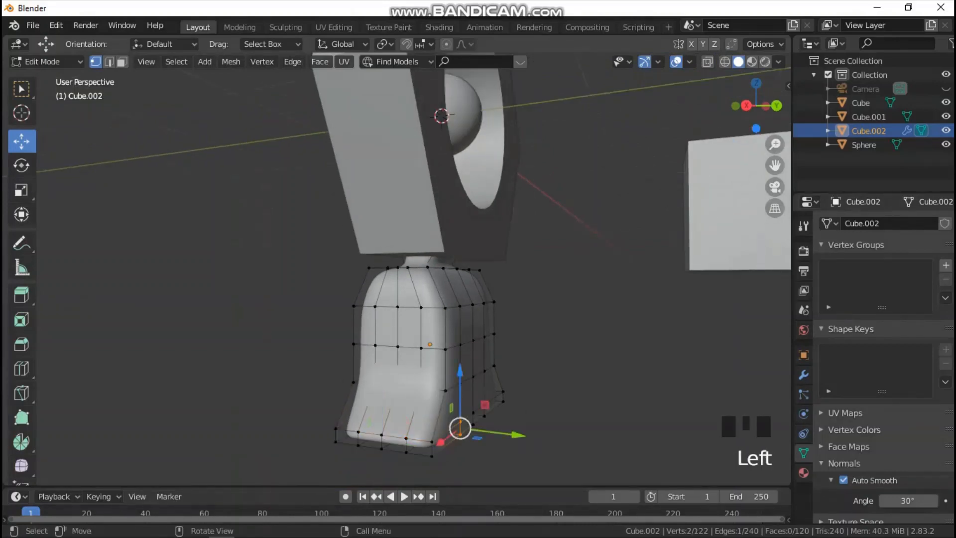
drag(513, 434, 532, 436)
middle_drag(530, 429, 490, 441)
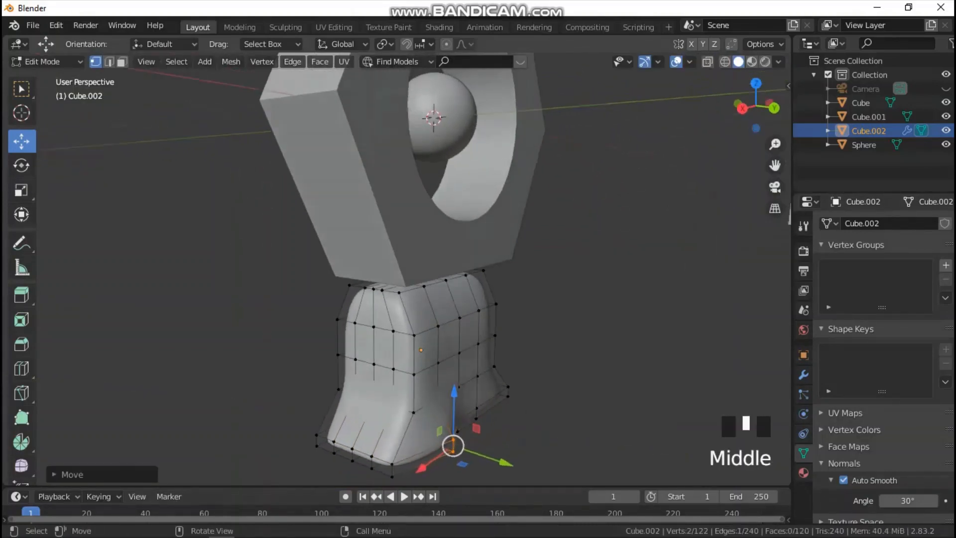
click(473, 412)
drag(473, 413, 491, 416)
Move the middle base vertices at the part's +X end along X to notch the flared rim.
mouse_move(491, 417)
middle_down()
mouse_move(503, 414)
mouse_move(473, 421)
middle_up()
scroll(474, 421, up, 2)
scroll(473, 421, down, 1)
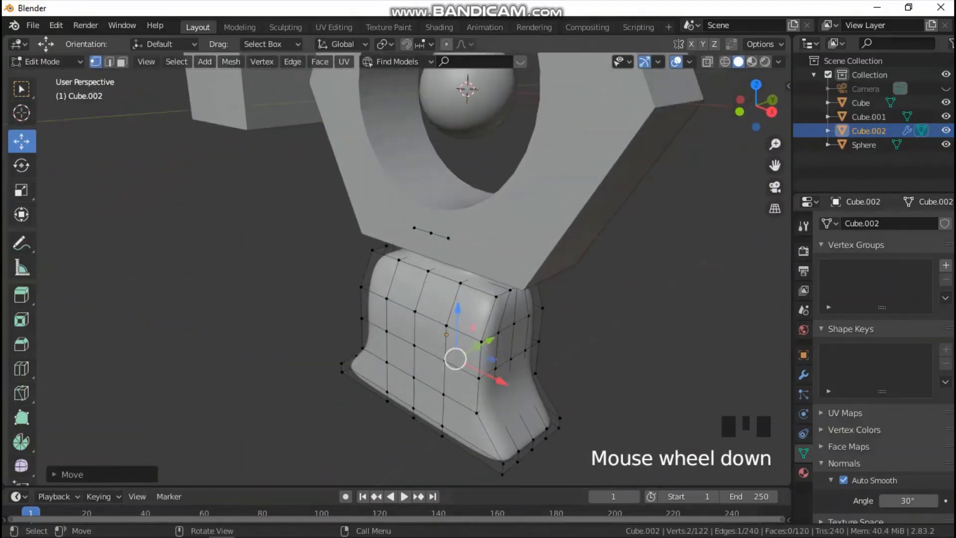
click(473, 421)
drag(527, 432, 562, 456)
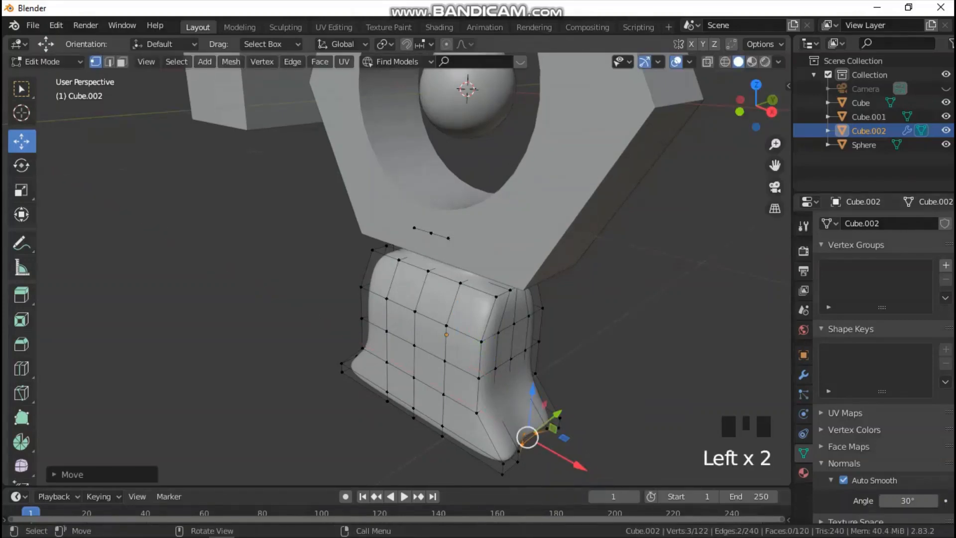
Pull two base edges on the part's -Y side outward to make the rim wavy.
drag(431, 423, 470, 457)
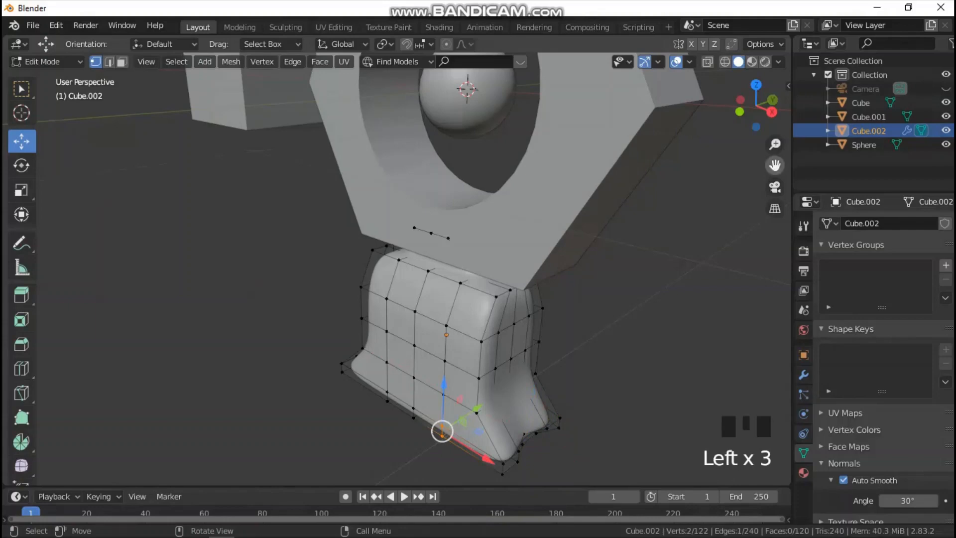
click(442, 431)
scroll(459, 433, up, 3)
scroll(459, 433, down, 1)
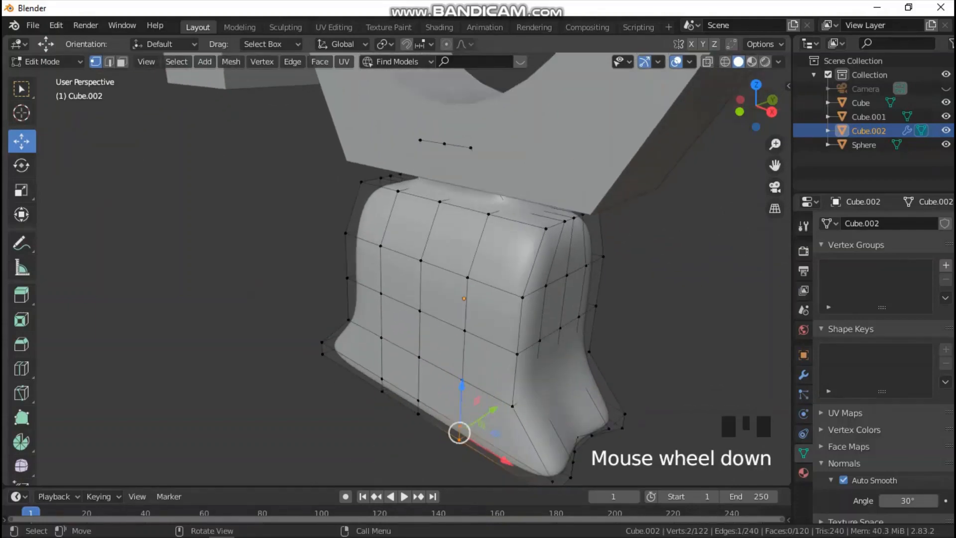
drag(459, 433, 438, 447)
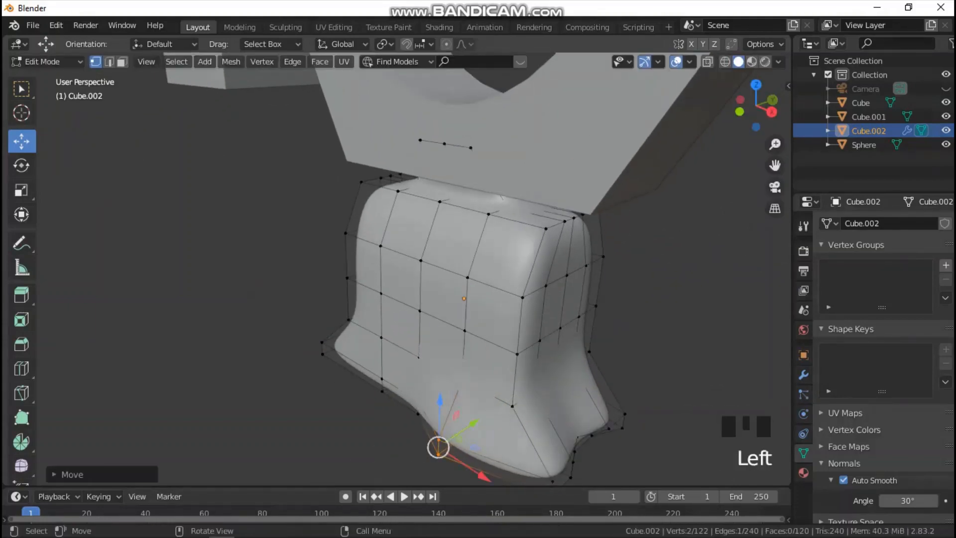
drag(355, 366, 358, 394)
middle_drag(359, 394, 402, 419)
scroll(395, 419, down, 2)
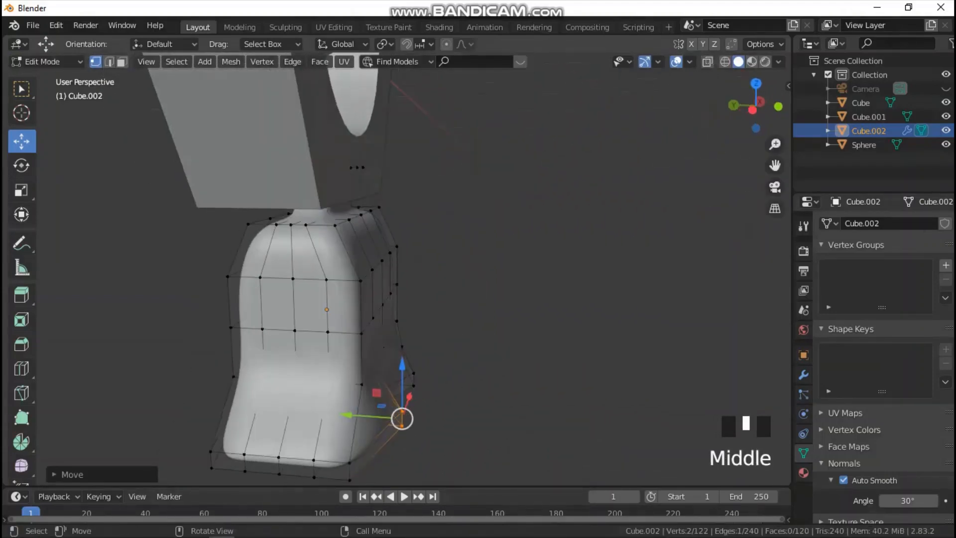
Move the base corner between the -X and -Y sides outward, along with the neighbouring edge on the -X end.
drag(338, 443, 365, 482)
scroll(356, 463, down, 2)
drag(316, 397, 384, 401)
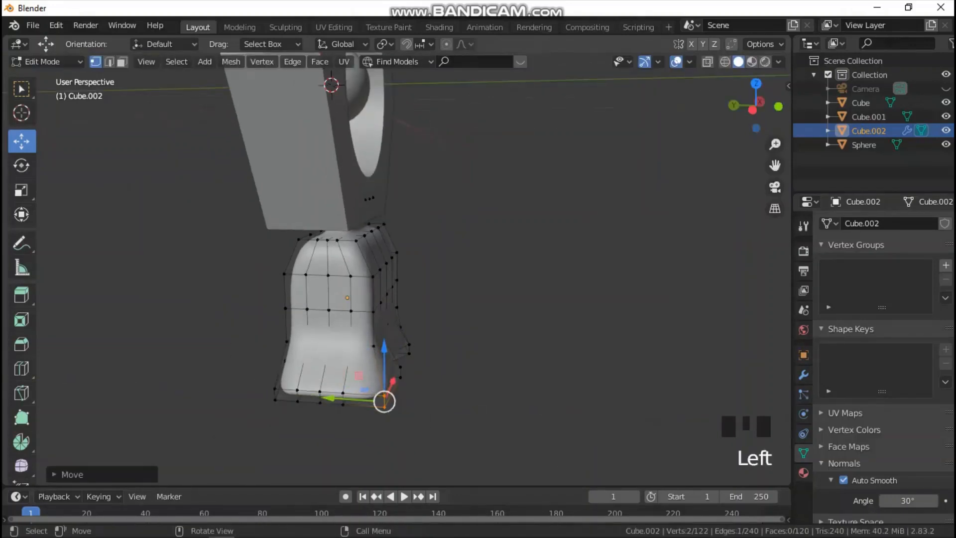
middle_drag(384, 401, 419, 398)
scroll(419, 399, up, 2)
drag(407, 427, 432, 454)
scroll(430, 451, down, 1)
drag(417, 408, 429, 418)
key(ctrl+x)
key(ctrl+z)
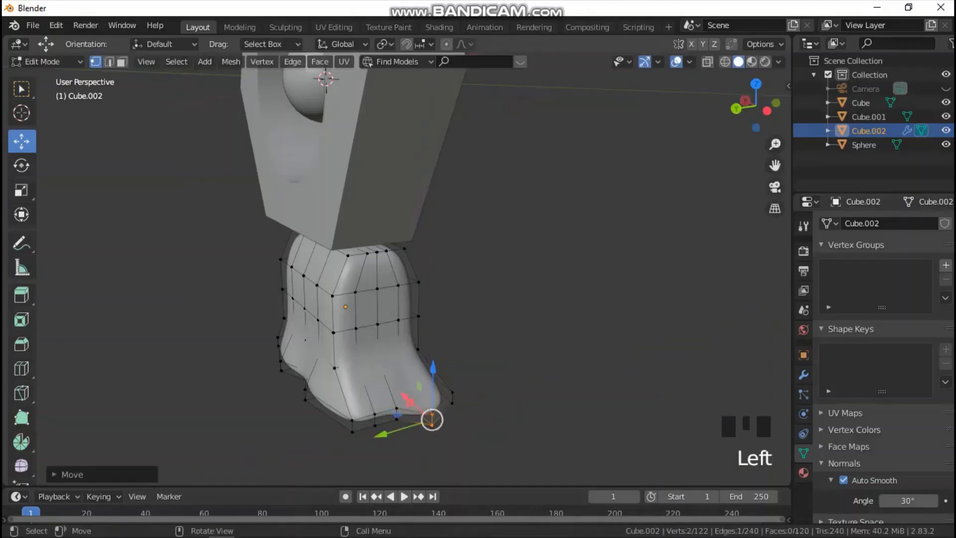
Pull the base edge beside the +Y corner of the -X end outward, along with that corner.
drag(366, 409, 385, 427)
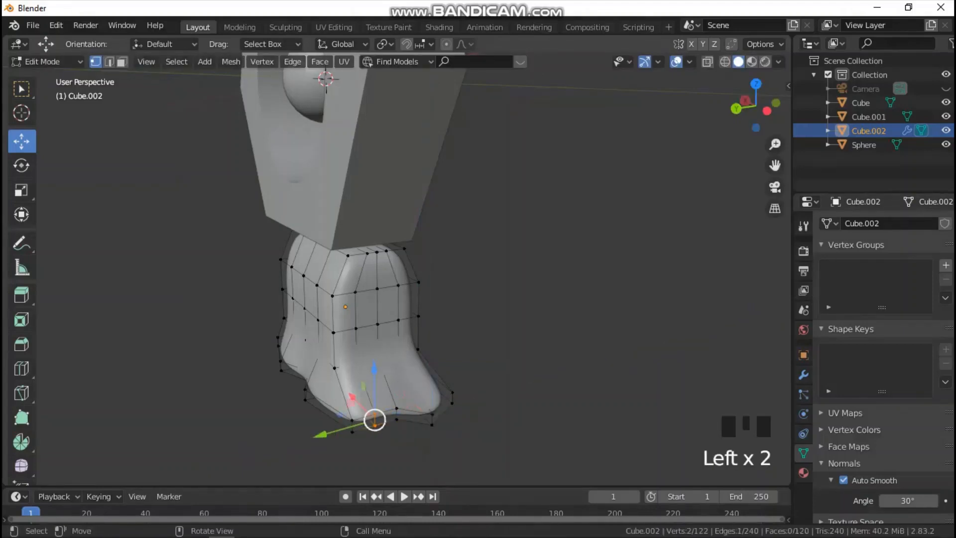
drag(352, 397, 322, 431)
click(352, 430)
middle_drag(323, 431, 343, 393)
scroll(344, 299, up, 2)
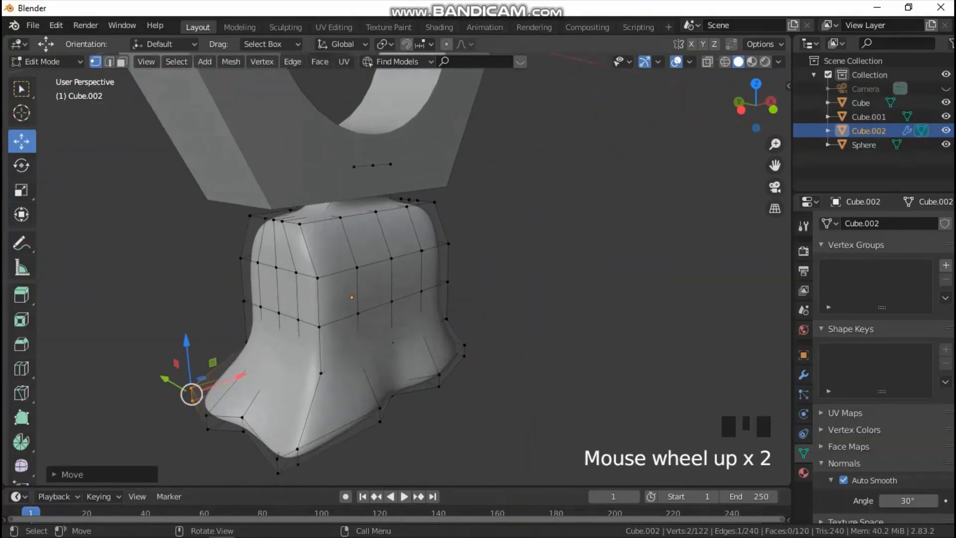
Move the three middle vertices of each of the two rows below the shoulder on the -Y side slightly outward along Y.
middle_drag(344, 299, 379, 269)
click(403, 250)
shift+click(387, 258)
shift+click(387, 258)
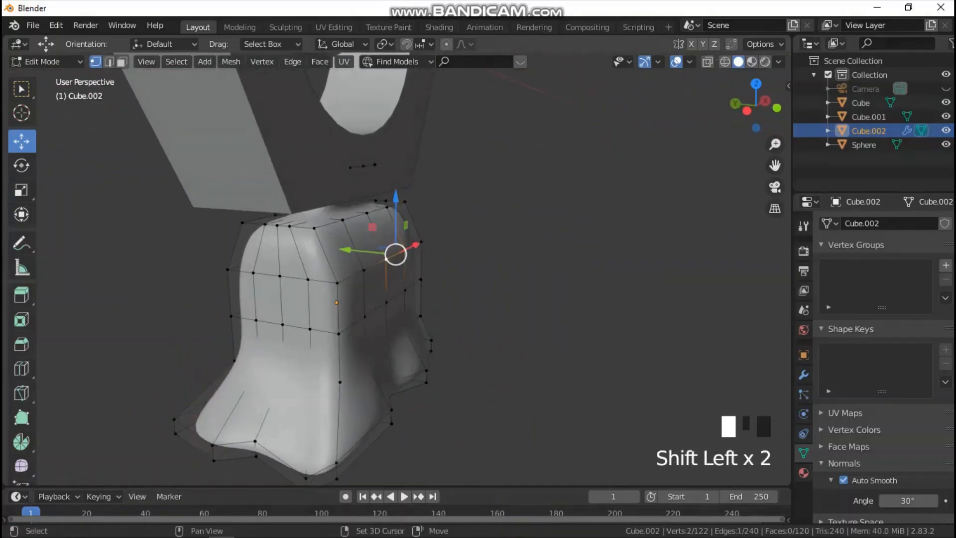
drag(348, 250, 357, 250)
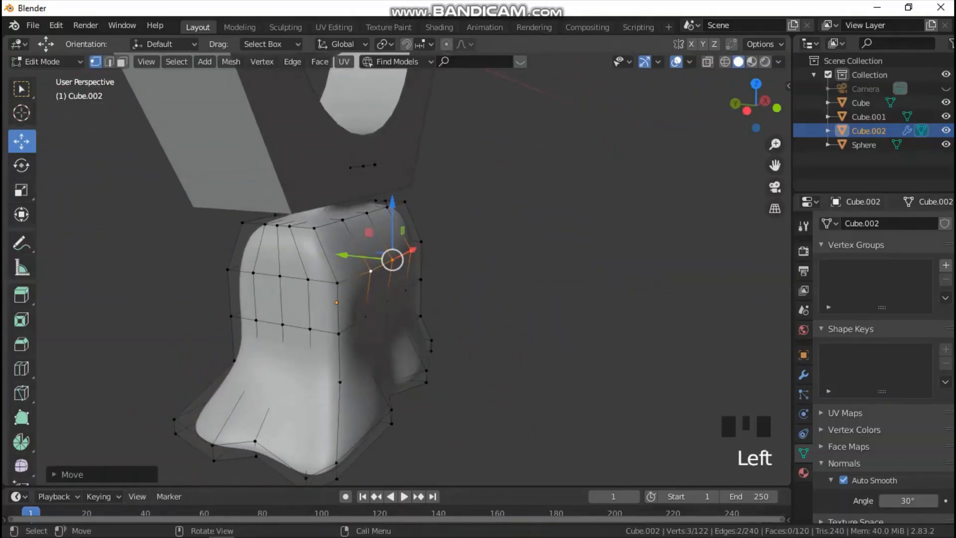
click(364, 316)
shift+click(389, 302)
shift+click(406, 287)
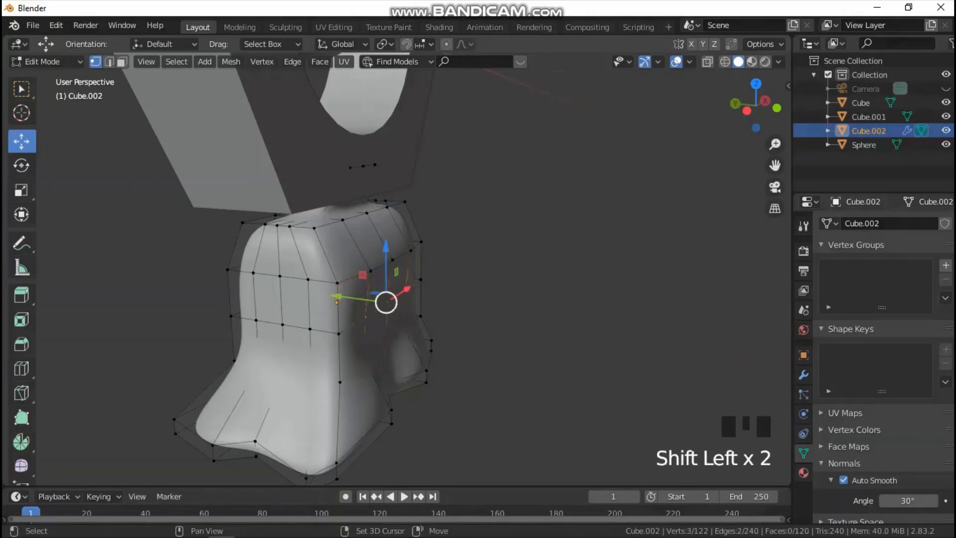
drag(348, 302, 362, 304)
Select the three middle vertices of the row just above the base on the -Y side and move them outward in wireframe shading.
click(365, 358)
shift+click(386, 342)
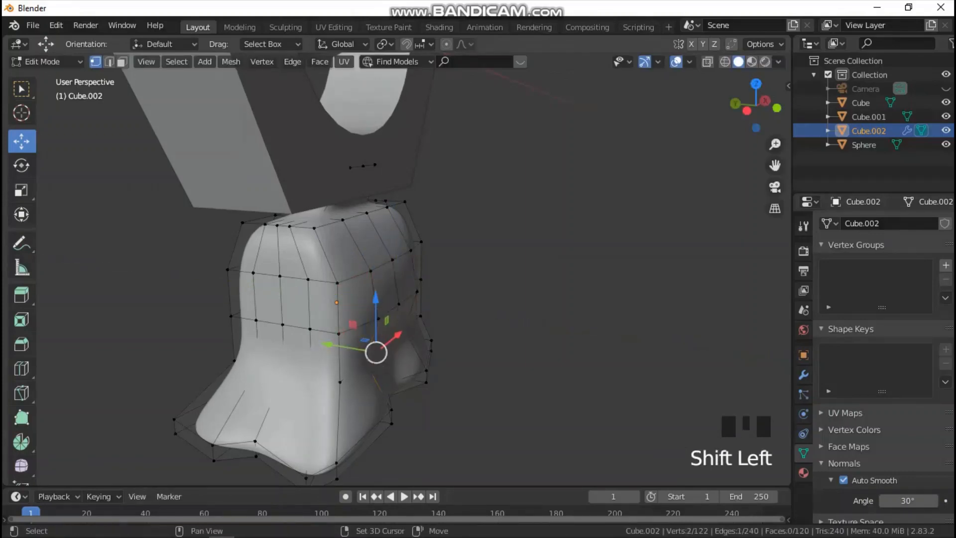
shift+click(407, 331)
scroll(382, 374, up, 2)
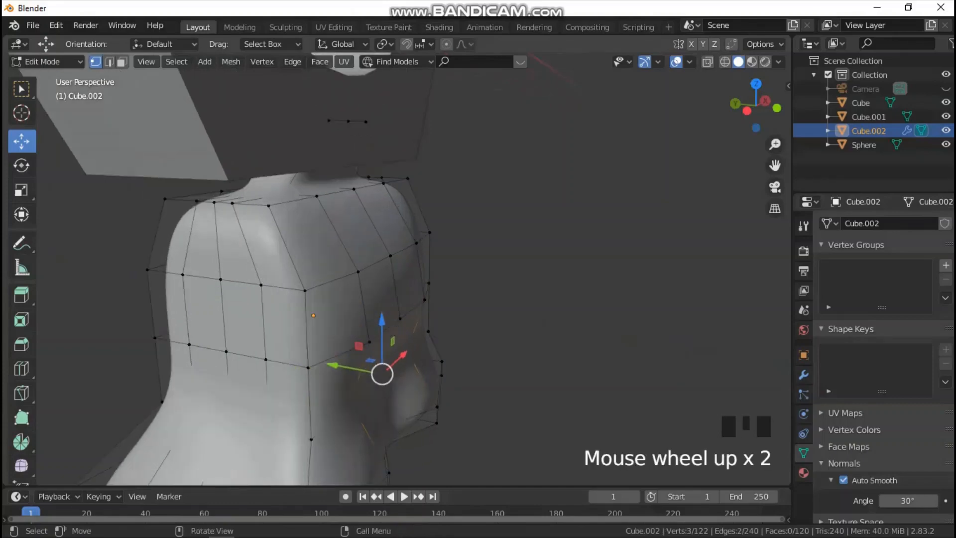
key(z)
click(299, 384)
scroll(382, 373, down, 2)
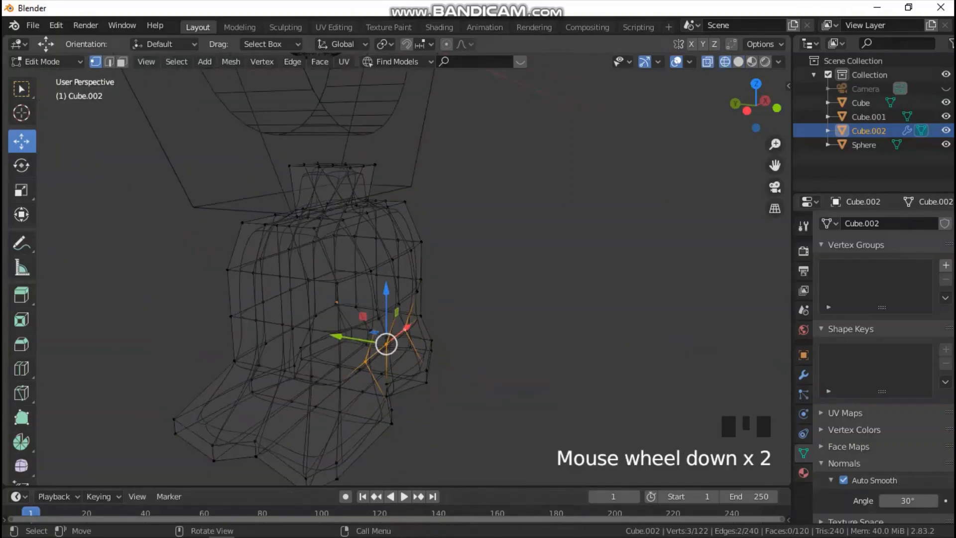
mouse_move(382, 373)
middle_down()
mouse_move(339, 372)
mouse_move(379, 372)
middle_up()
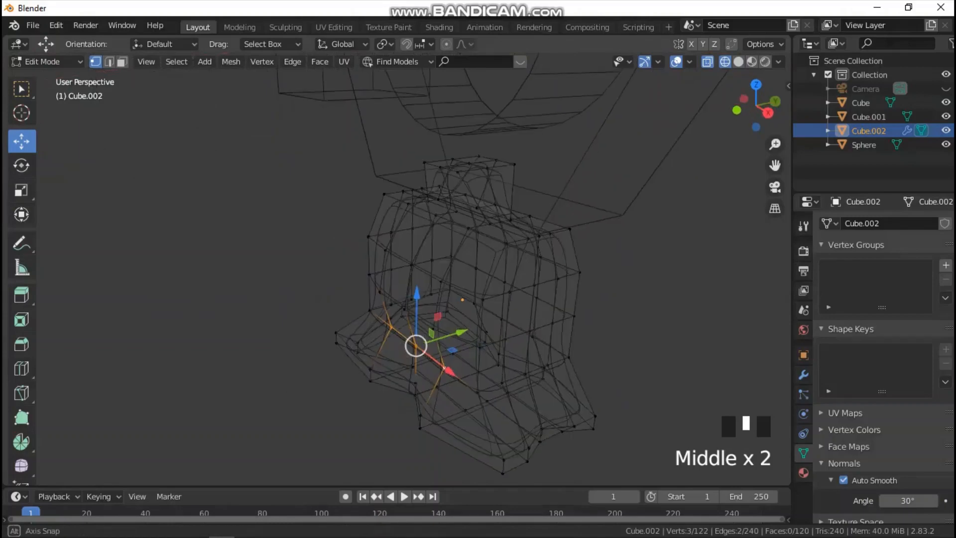
drag(433, 339, 429, 341)
In Material Preview and the right view, shift the selected row above the base further outward from the -Y side.
key(z)
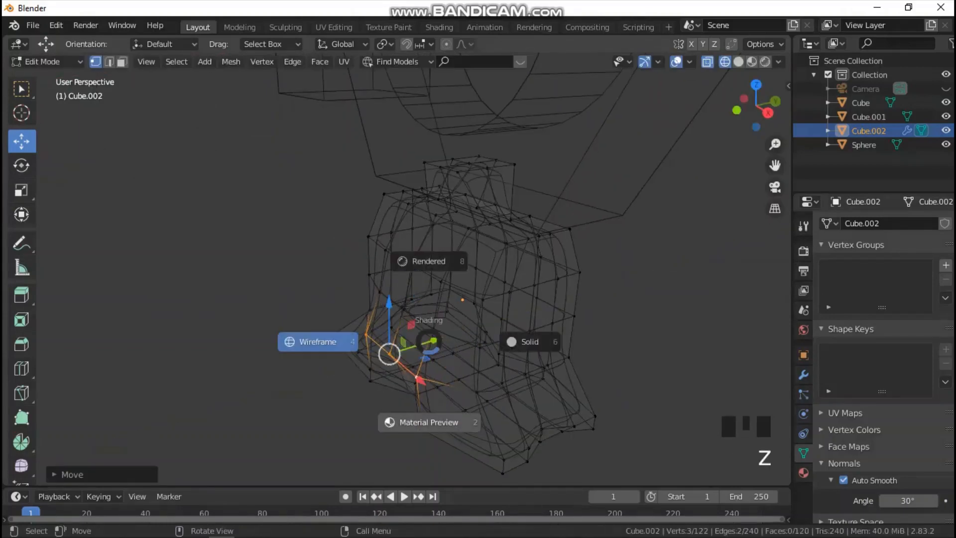
click(437, 480)
mouse_move(389, 355)
middle_down()
mouse_move(414, 357)
mouse_move(490, 322)
middle_up()
key(grave)
click(591, 321)
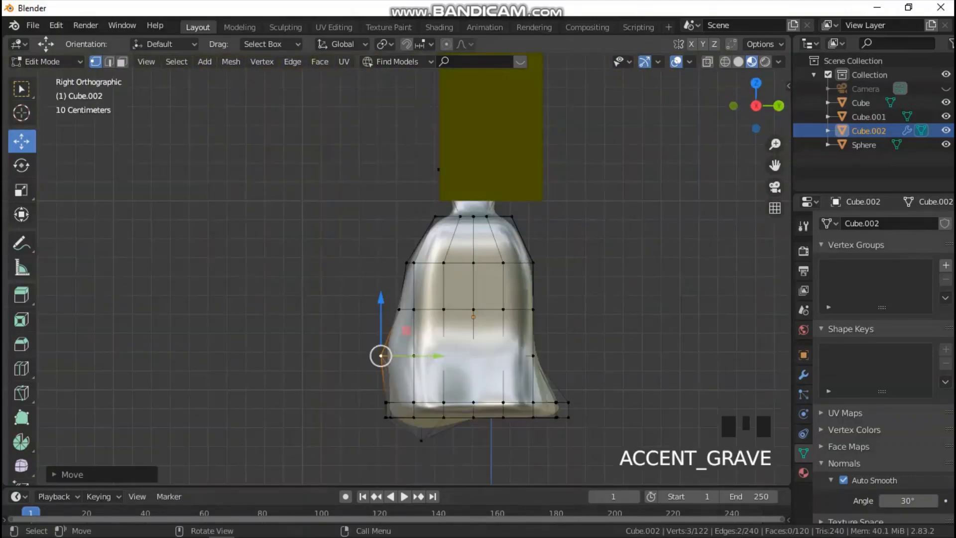
scroll(381, 356, up, 2)
drag(376, 393, 360, 394)
scroll(372, 354, down, 2)
middle_drag(372, 354, 382, 359)
Pull the lower and upper vertices of the middle base edge on the -Y side outward along Y.
click(416, 414)
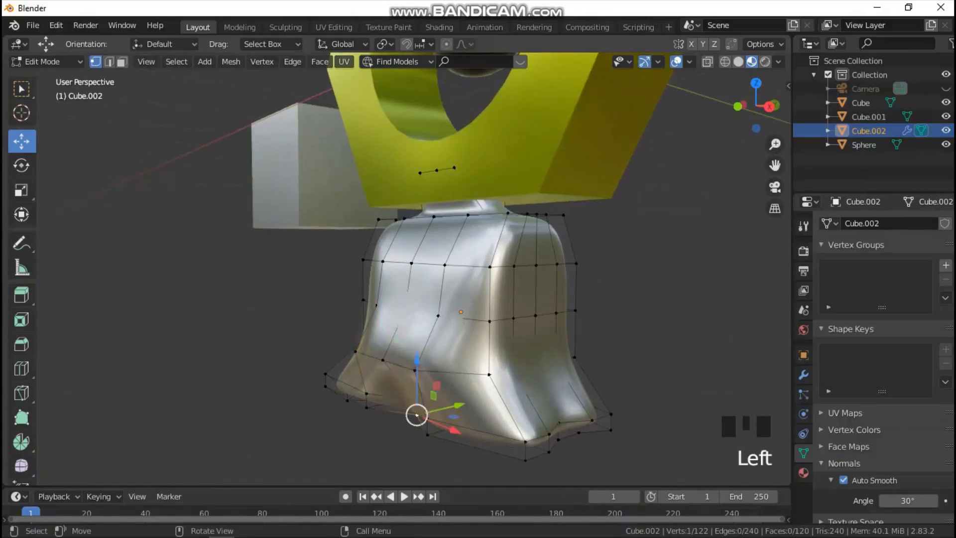
drag(457, 406, 367, 425)
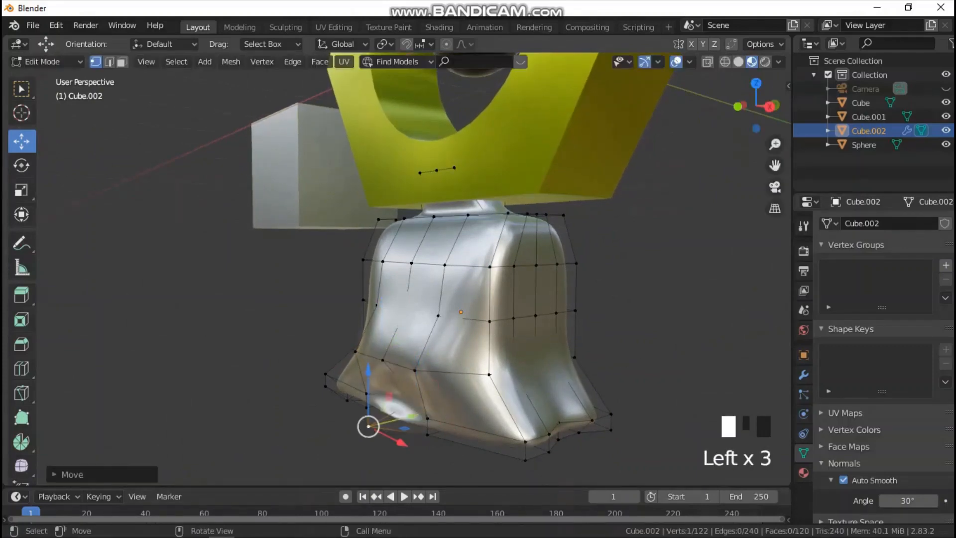
click(427, 418)
key(z)
click(393, 404)
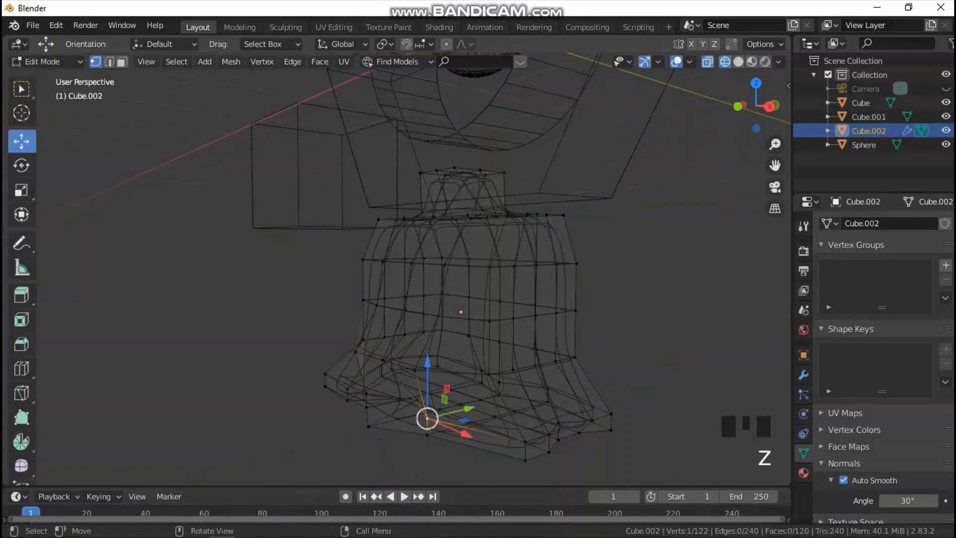
click(410, 398)
click(410, 399)
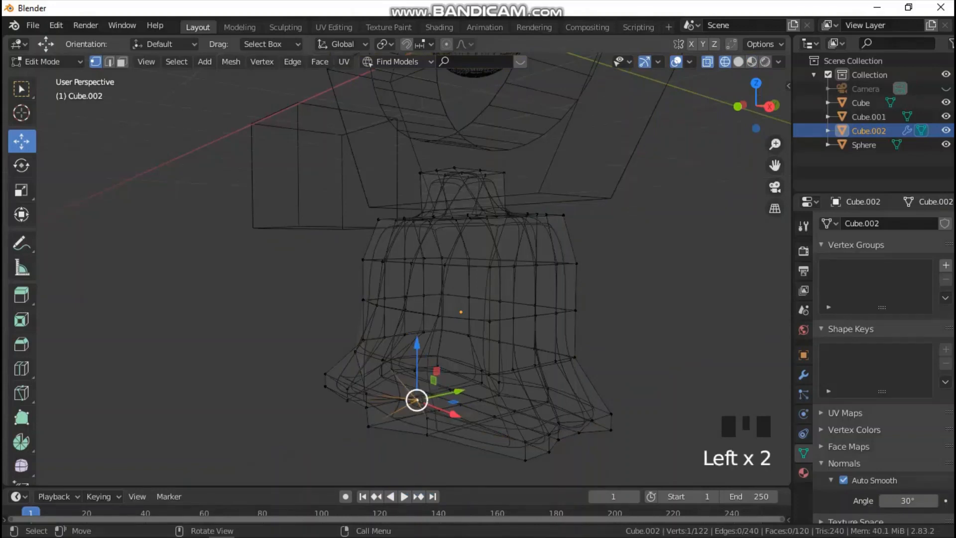
drag(433, 393, 407, 402)
Select both vertices of the middle base edge in Material Preview, move them slightly outward along Y, and return to the front view.
click(384, 407)
key(z)
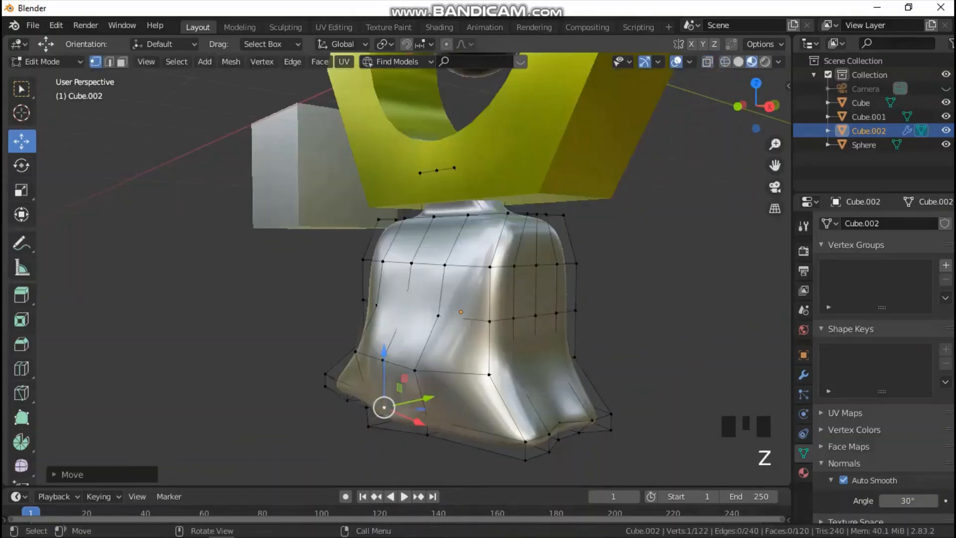
shift+click(371, 434)
shift+drag(384, 443, 384, 443)
drag(420, 407, 413, 408)
middle_drag(413, 409, 501, 407)
mouse_move(495, 321)
middle_down()
mouse_move(513, 321)
mouse_move(495, 322)
middle_up()
key(grave)
click(418, 271)
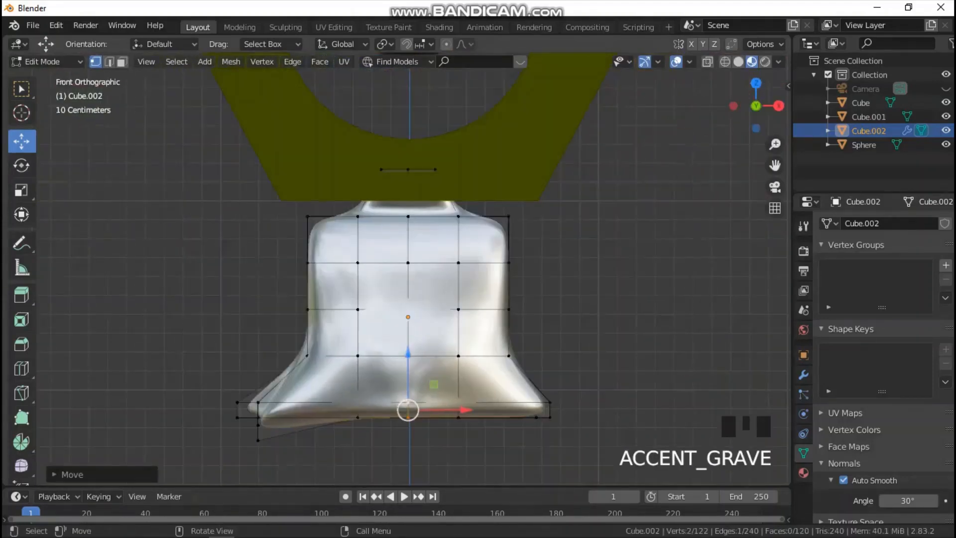
scroll(418, 271, down, 2)
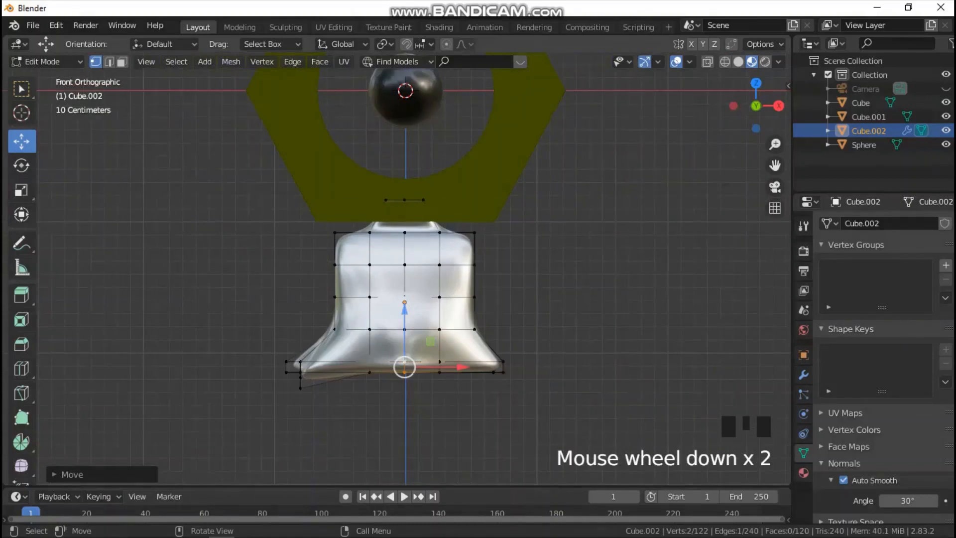
In Wireframe shading, select the vertices at the base's -X corner, raise them slightly along Z, and return to Material Preview.
scroll(398, 269, up, 2)
key(z)
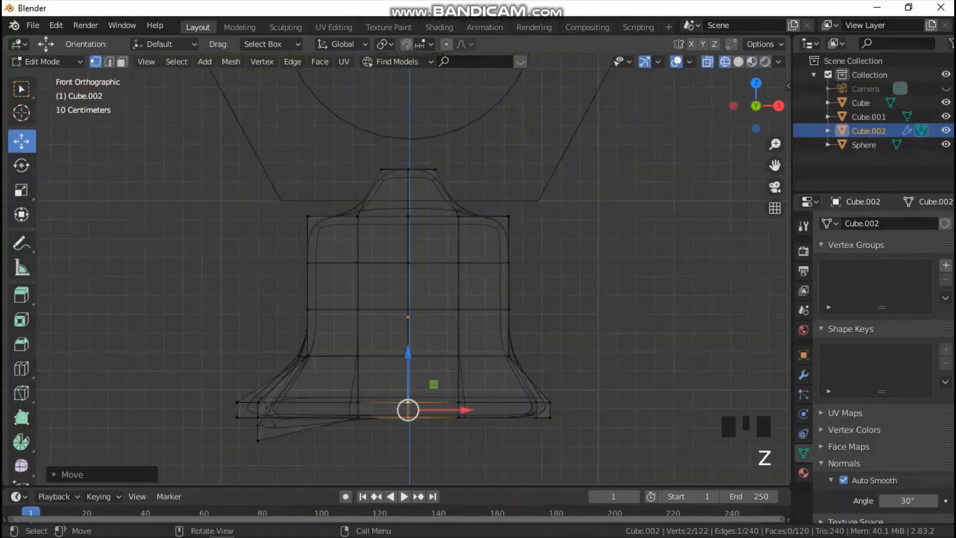
mouse_move(246, 415)
mouse_down()
mouse_move(269, 448)
mouse_move(258, 415)
mouse_up()
key(z)
click(258, 468)
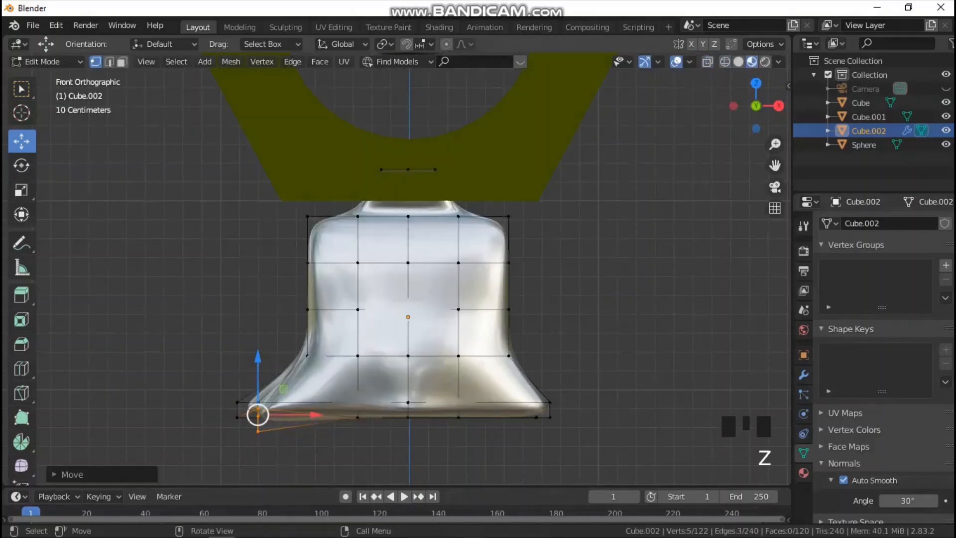
Select the three middle vertices of the second row from the top on the +Y side and move them inward along Y.
middle_drag(257, 448, 331, 451)
key(grave)
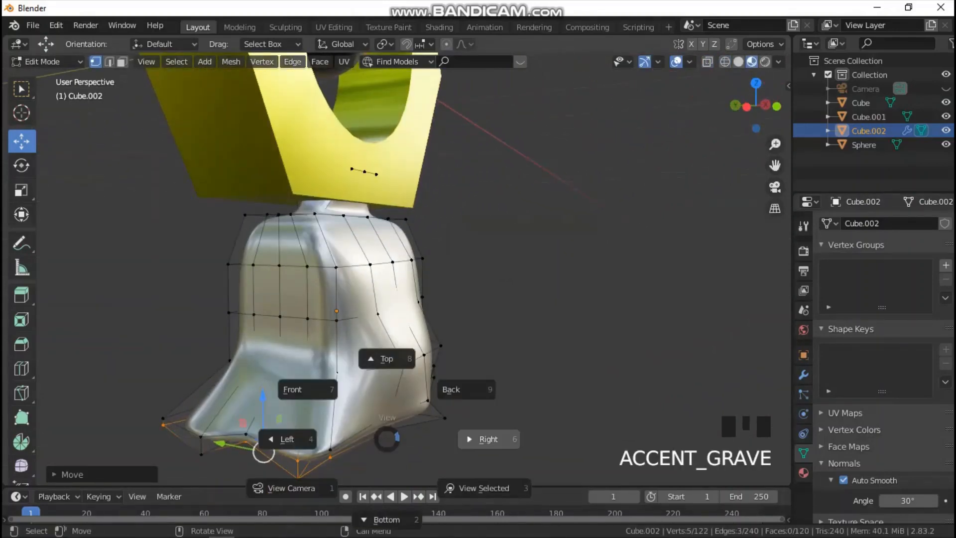
click(487, 440)
middle_drag(487, 439, 411, 438)
click(502, 322)
middle_drag(503, 321, 532, 325)
click(532, 271)
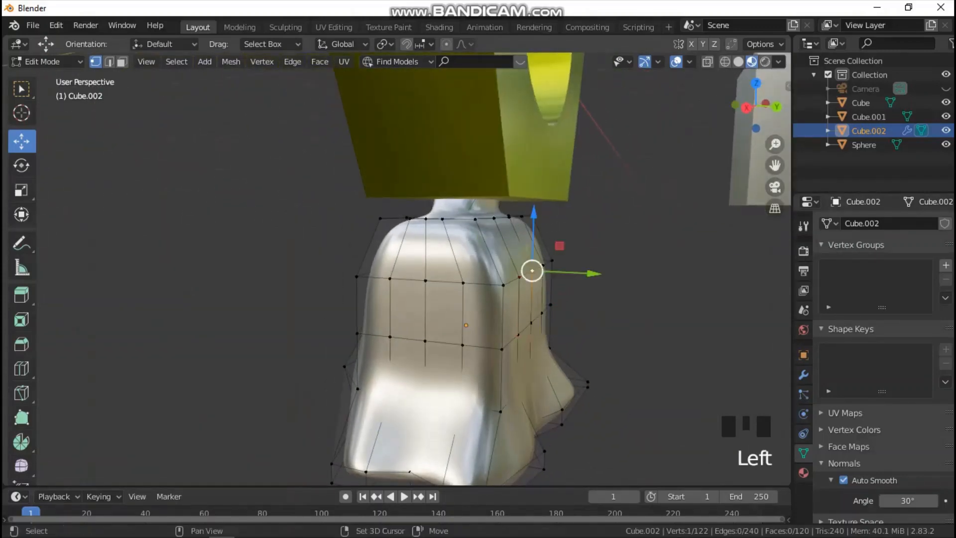
shift+click(543, 264)
shift+click(519, 277)
drag(558, 272, 523, 271)
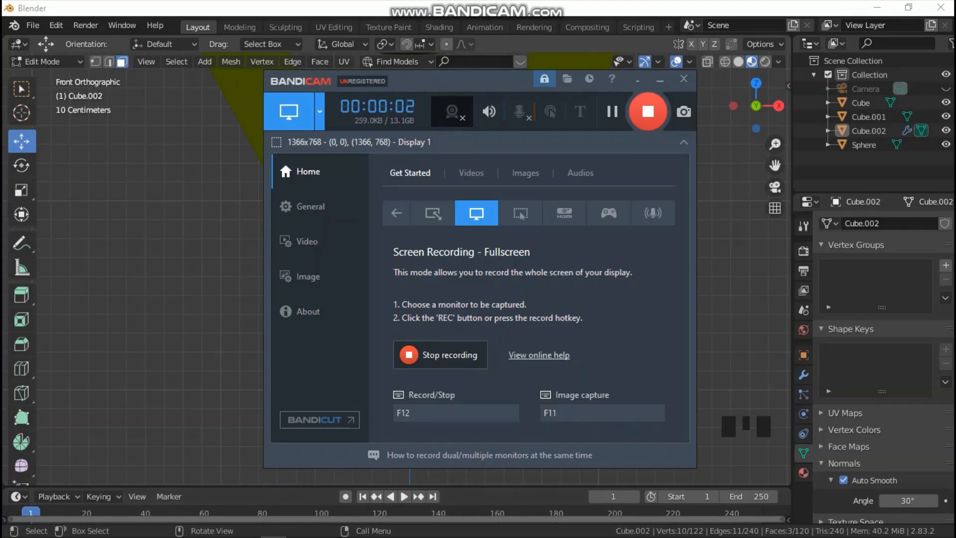
Clear the selection on the flared body and switch the viewport to Solid shading.
click(732, 259)
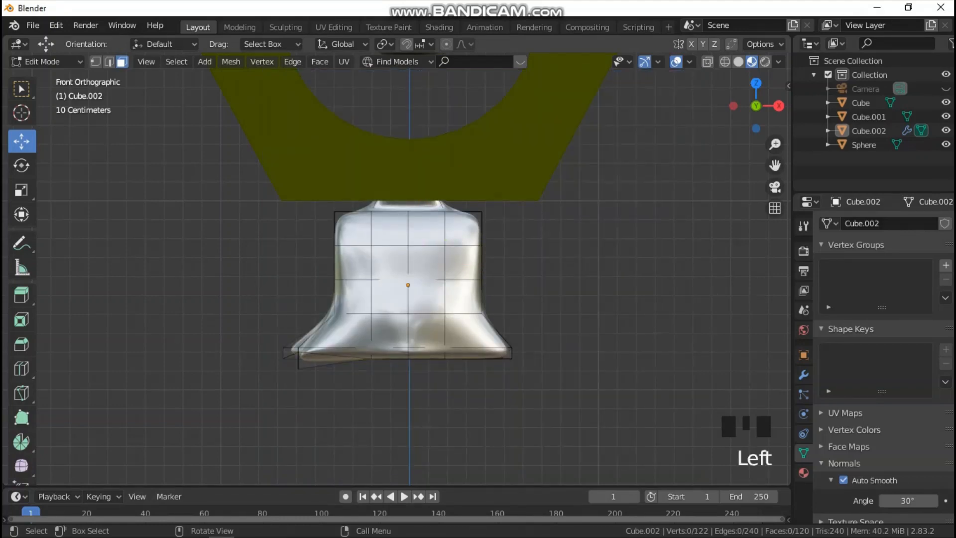
middle_drag(409, 284, 494, 279)
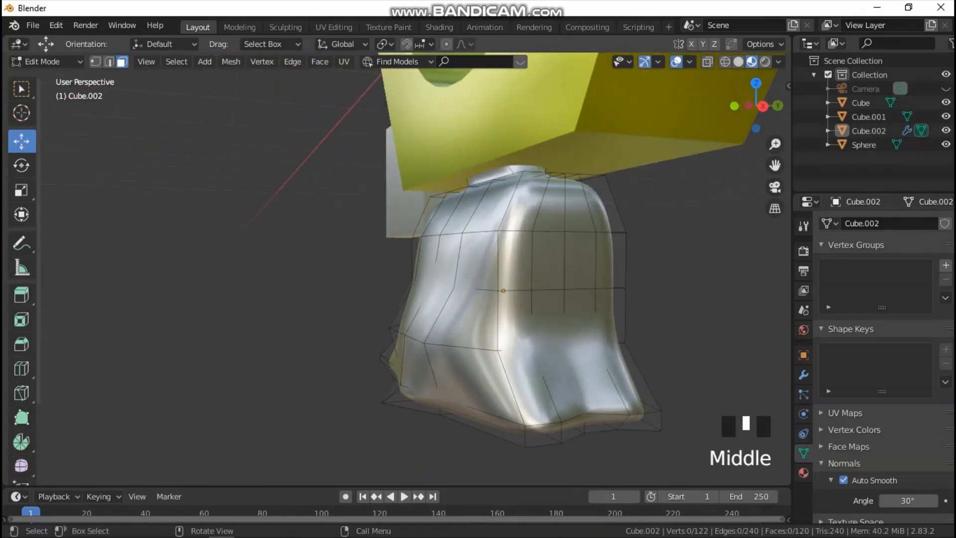
scroll(429, 276, up, 1)
drag(775, 165, 653, 181)
key(z)
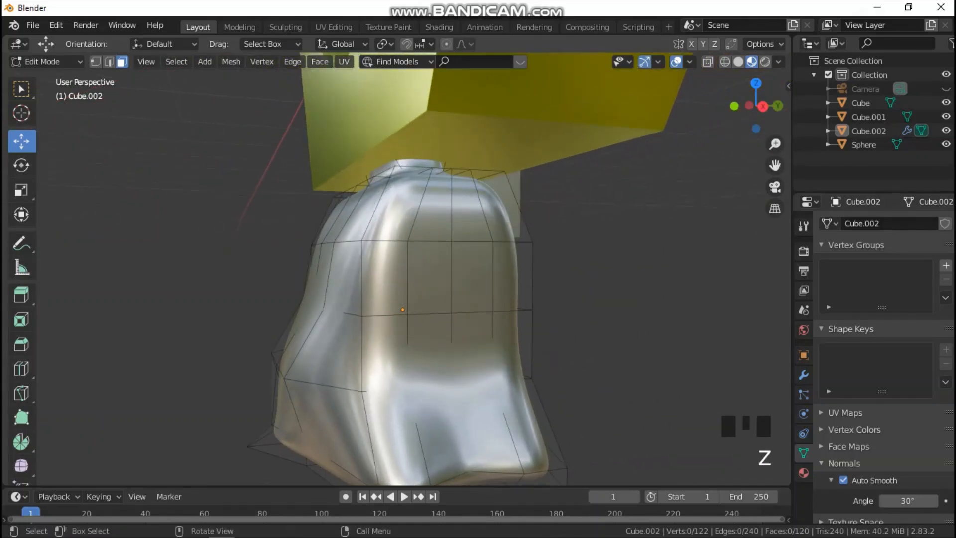
key(z)
Select the two middle faces of the second row on both X sides and extrude them outward, scaling about 1.68 along X.
click(429, 277)
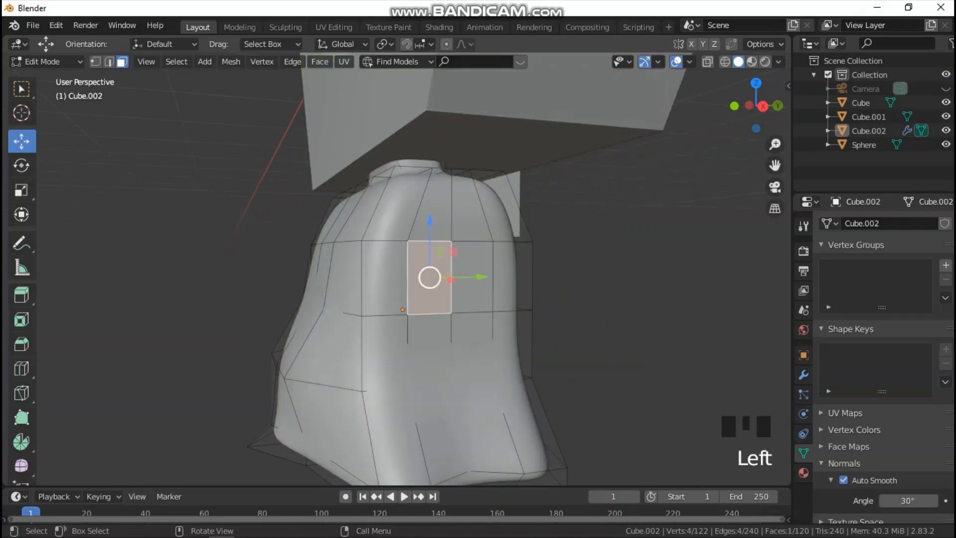
shift+click(473, 278)
scroll(473, 279, up, 3)
middle_drag(407, 337, 412, 299)
scroll(370, 320, down, 2)
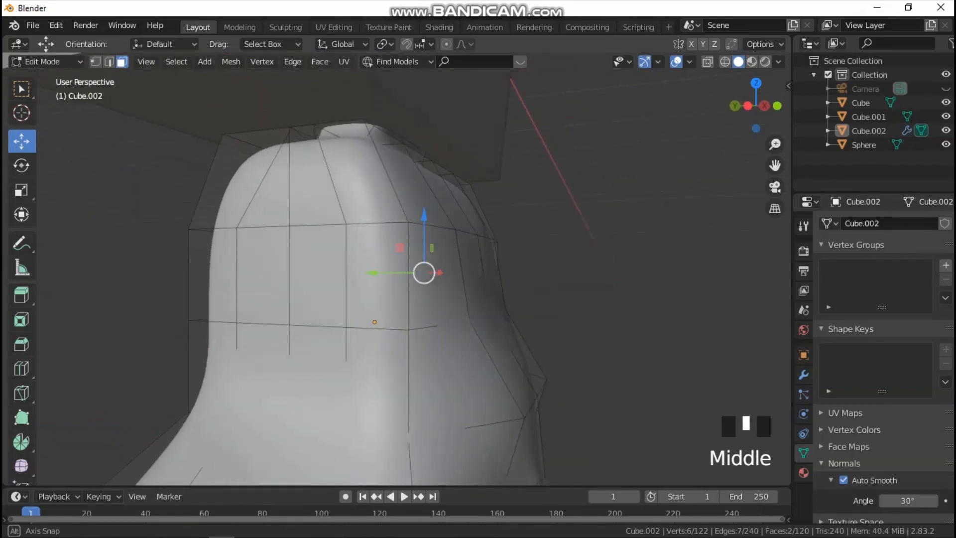
shift+click(318, 277)
shift+click(263, 275)
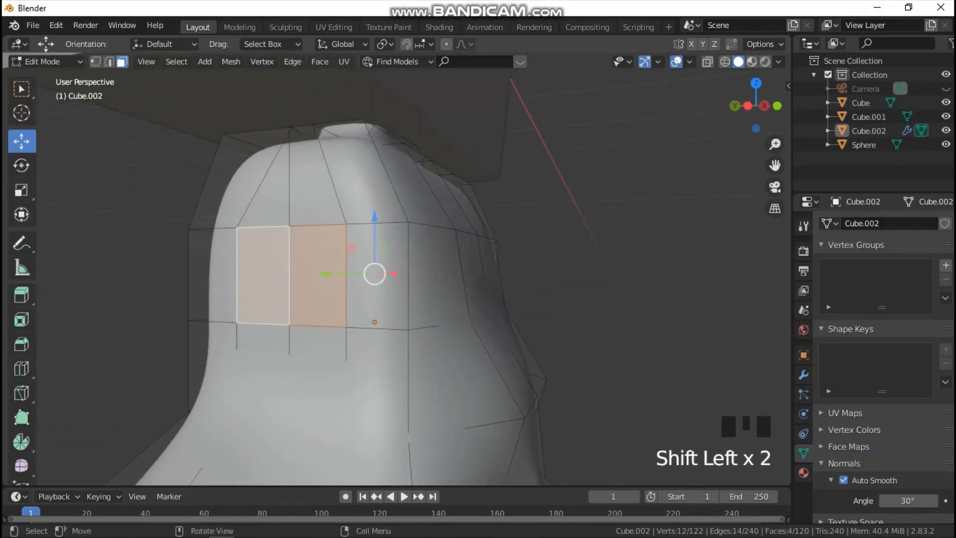
key(grave)
scroll(375, 273, down, 2)
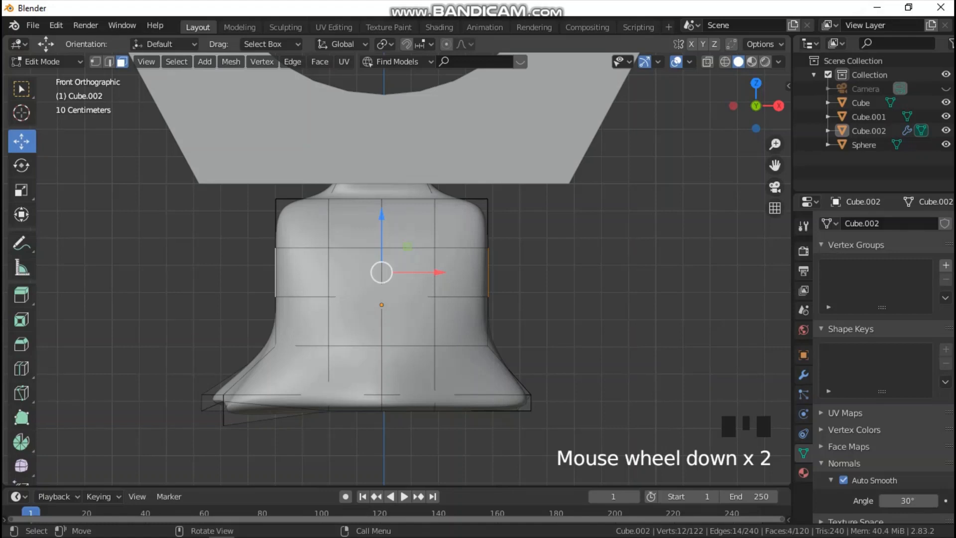
key(e)
key(s)
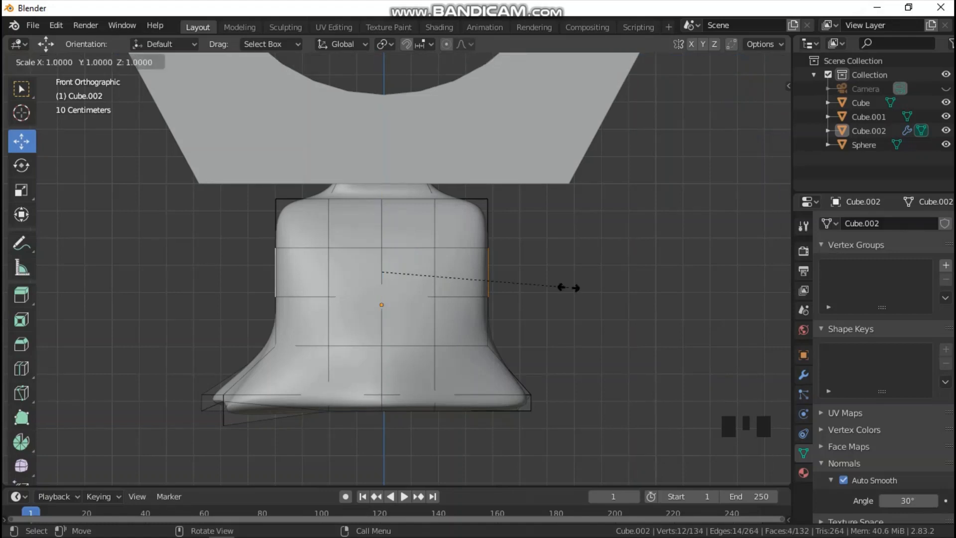
key(x)
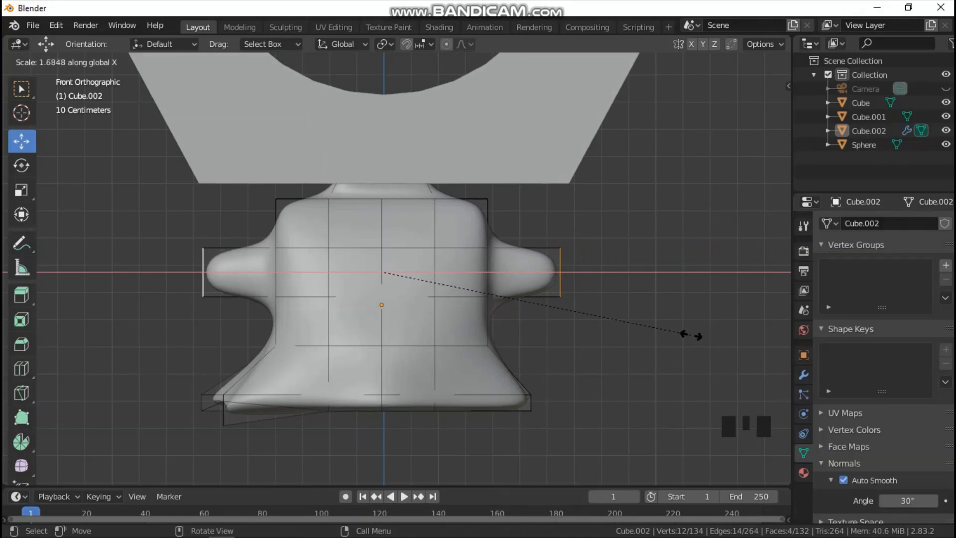
key(Escape)
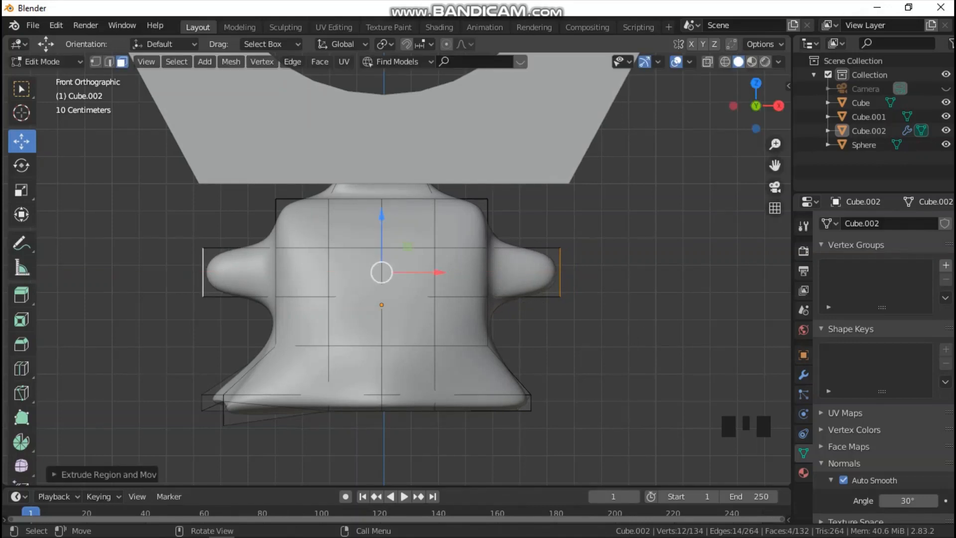
Switch to Wireframe shading and vertex selection, and raise the end vertices of the +X arm along Z.
key(z)
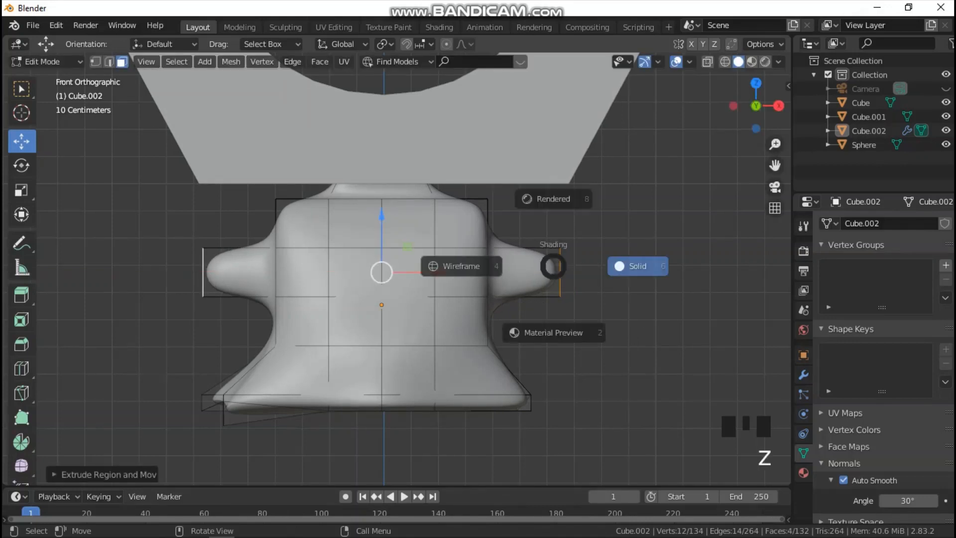
click(439, 266)
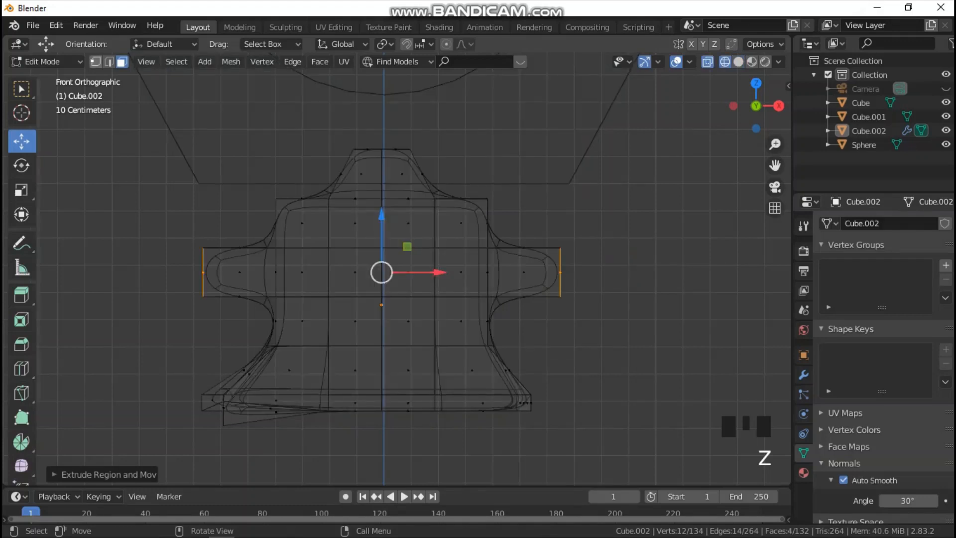
click(94, 61)
drag(527, 230, 577, 313)
drag(561, 215, 560, 162)
Move the upper end vertices of the +X arm inward along X and raise its lower end vertices slightly.
click(560, 194)
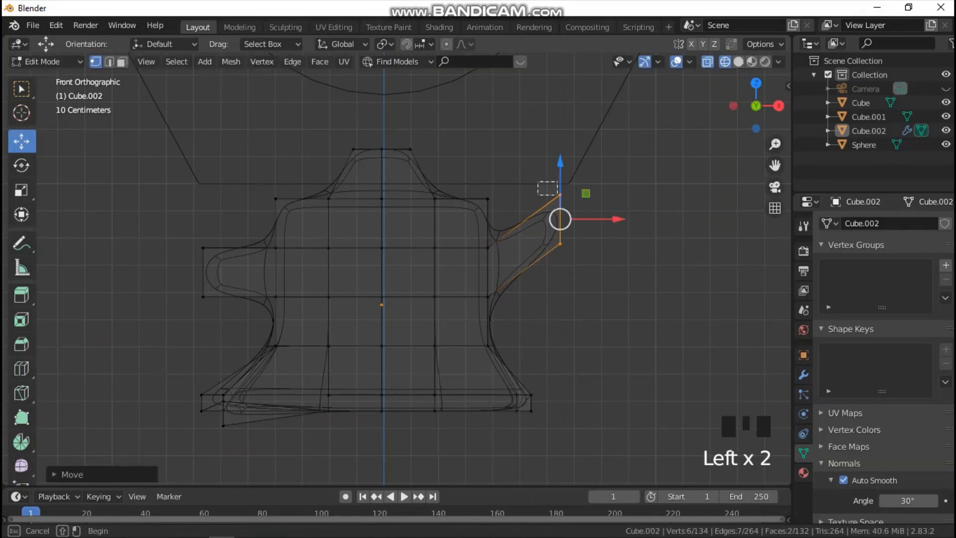
drag(595, 194, 559, 195)
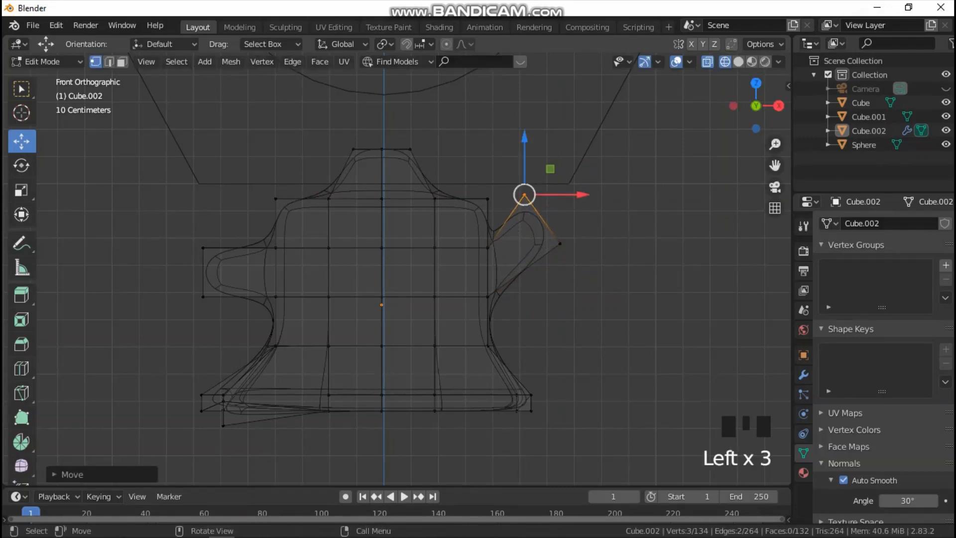
drag(547, 234, 582, 259)
drag(560, 197, 560, 187)
Raise the end vertices of the -X arm along Z and move its upper end vertices inward along X.
drag(188, 228, 218, 258)
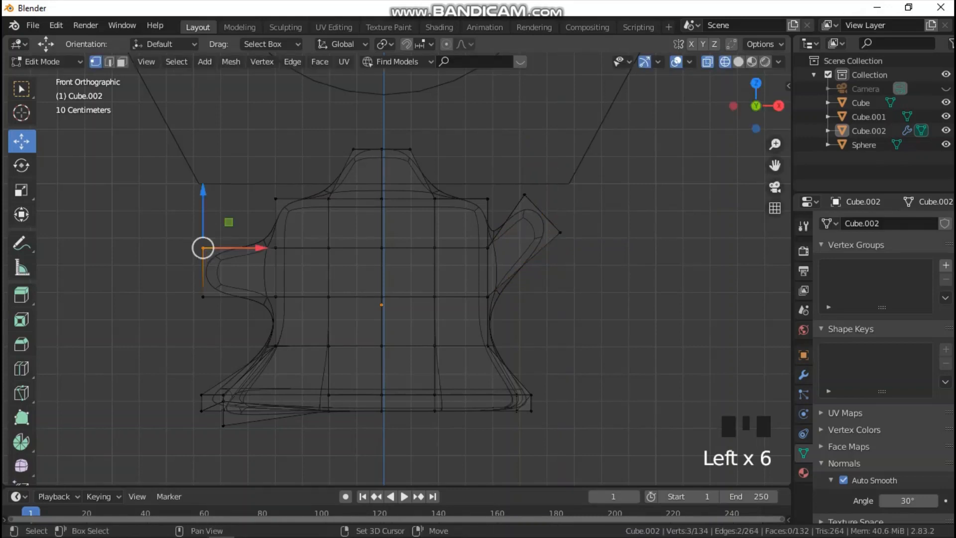
shift+drag(190, 286, 219, 307)
drag(203, 272, 203, 232)
drag(160, 188, 268, 207)
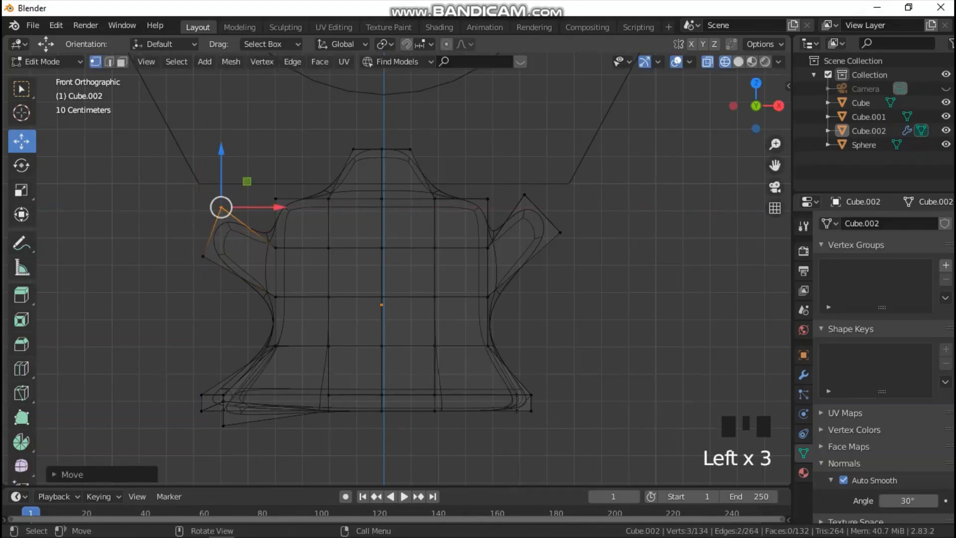
Examine the body and its two arms in Solid shading and Object Mode from several angles, and return to the front view.
key(z)
click(600, 315)
key(Tab)
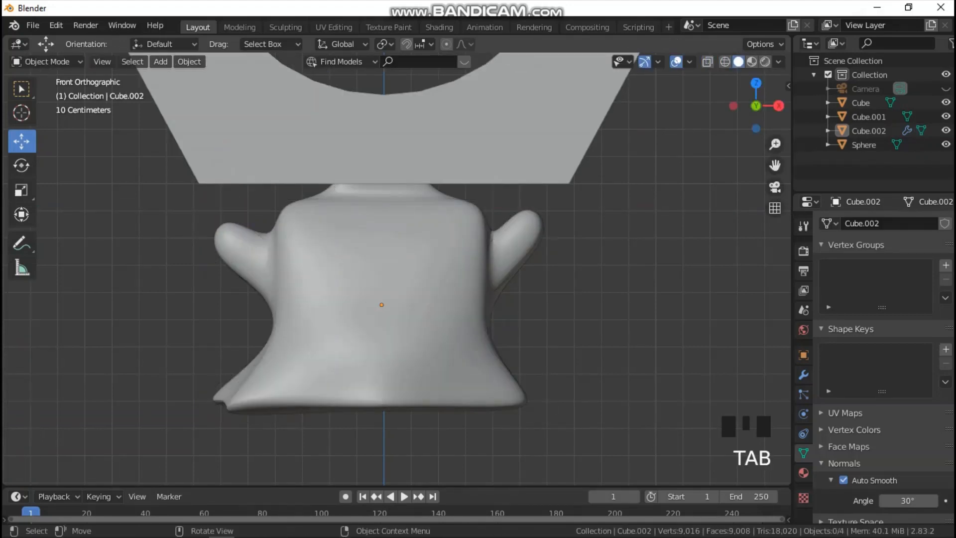
scroll(398, 279, down, 2)
middle_drag(398, 279, 299, 279)
key(grave)
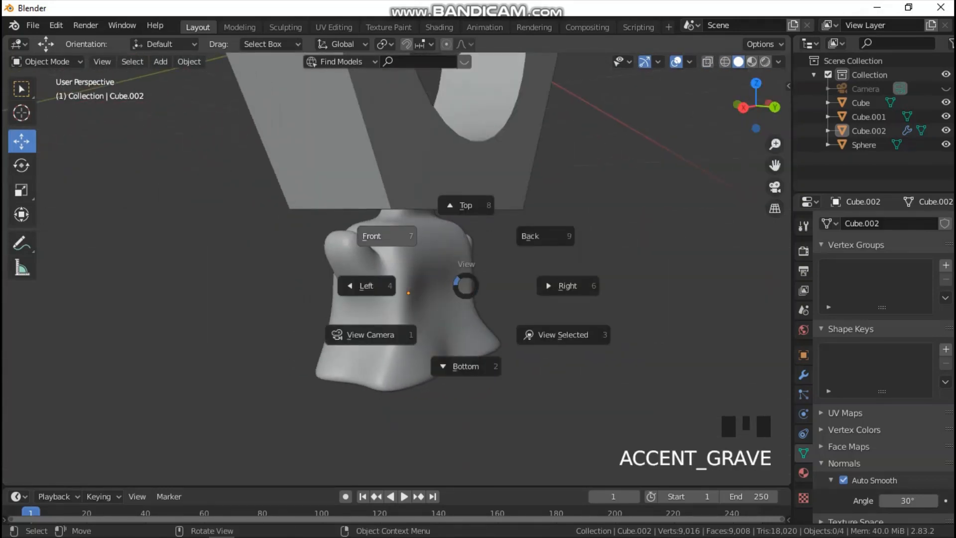
click(387, 236)
scroll(389, 249, up, 2)
click(388, 254)
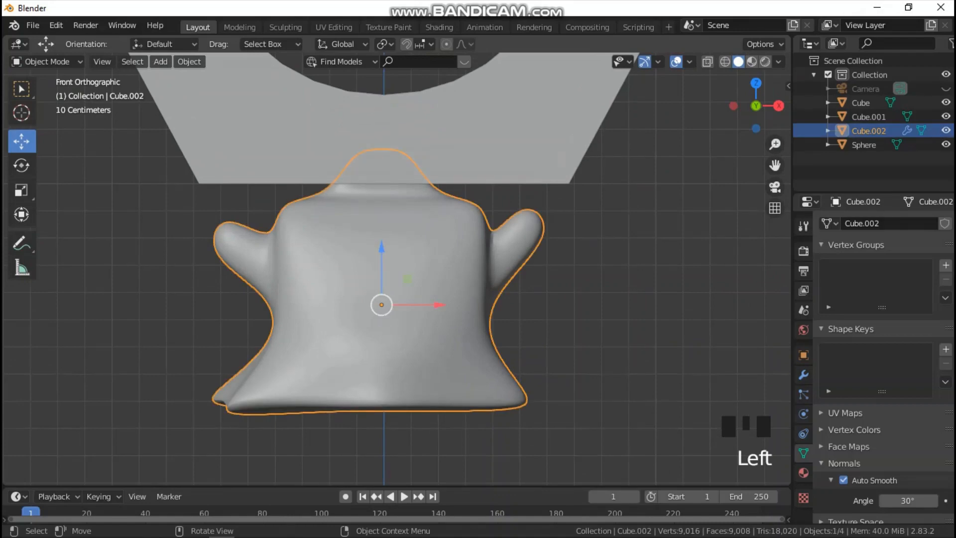
In Edit Mode, select the -Y side's base edge between the -X corner and the middle, and move it along Y.
key(Tab)
middle_drag(398, 279, 361, 265)
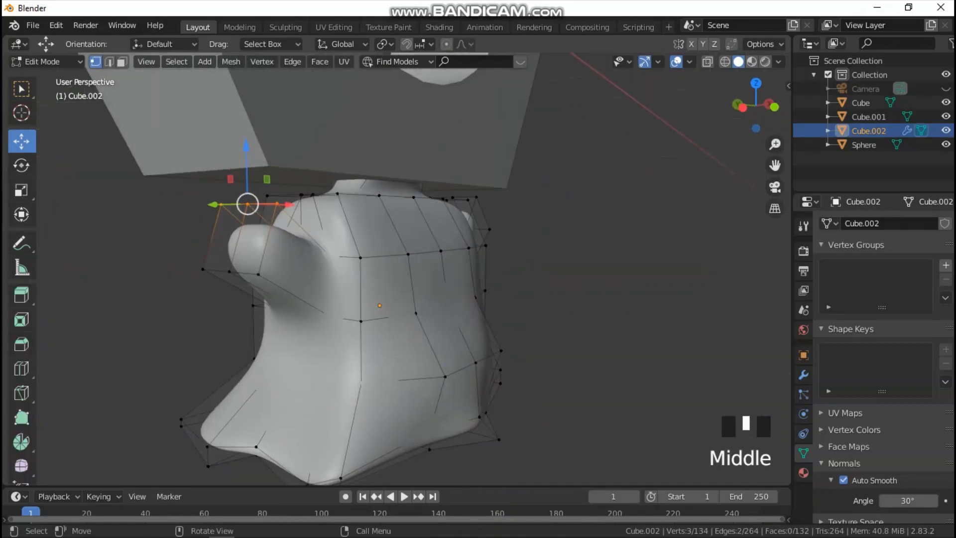
click(430, 449)
shift+click(429, 447)
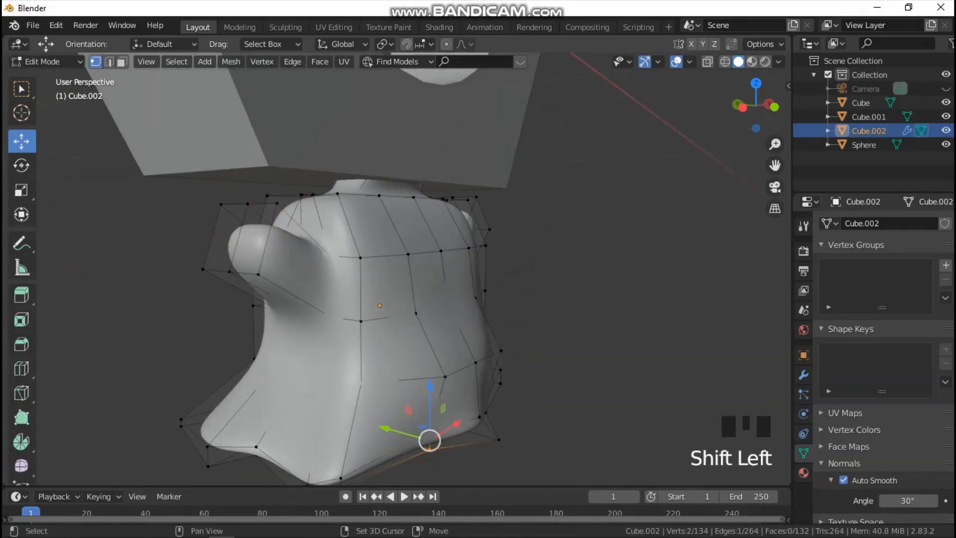
drag(384, 427, 444, 434)
click(445, 444)
Select both vertices of the middle base edge on the +Y side and move them outward along Y.
middle_drag(444, 434, 460, 422)
click(459, 422)
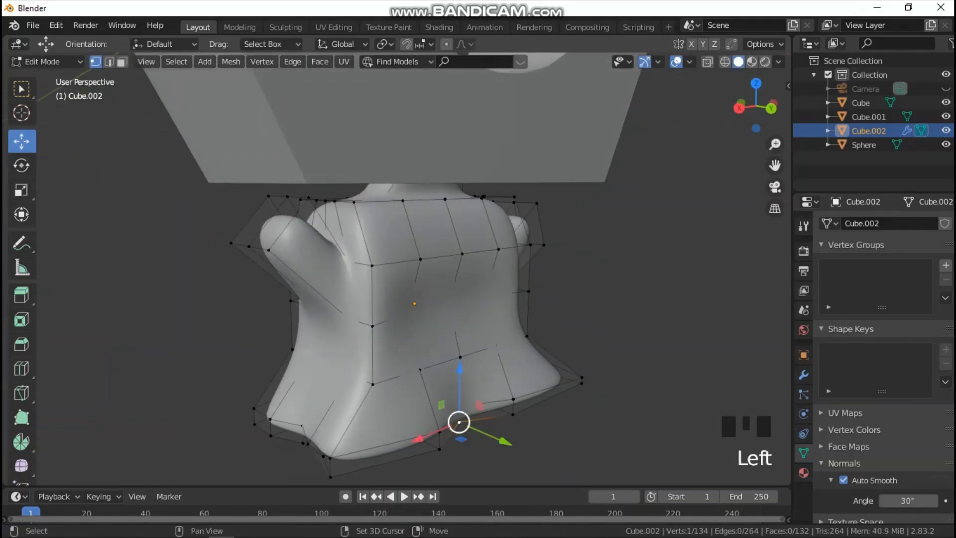
shift+click(459, 406)
drag(490, 427, 528, 442)
Select both vertices of the base corner where the -X and +Y sides meet, move them outward along Y, and return to the front view.
middle_drag(528, 442, 349, 438)
scroll(349, 399, down, 2)
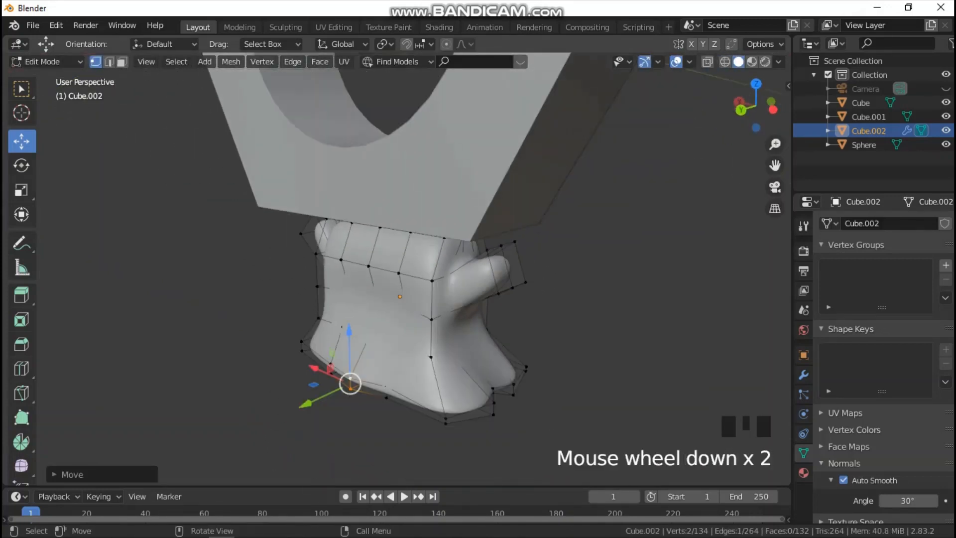
click(446, 418)
shift+click(446, 418)
drag(446, 419, 416, 426)
scroll(417, 426, up, 2)
middle_drag(423, 470, 214, 356)
key(grave)
click(378, 260)
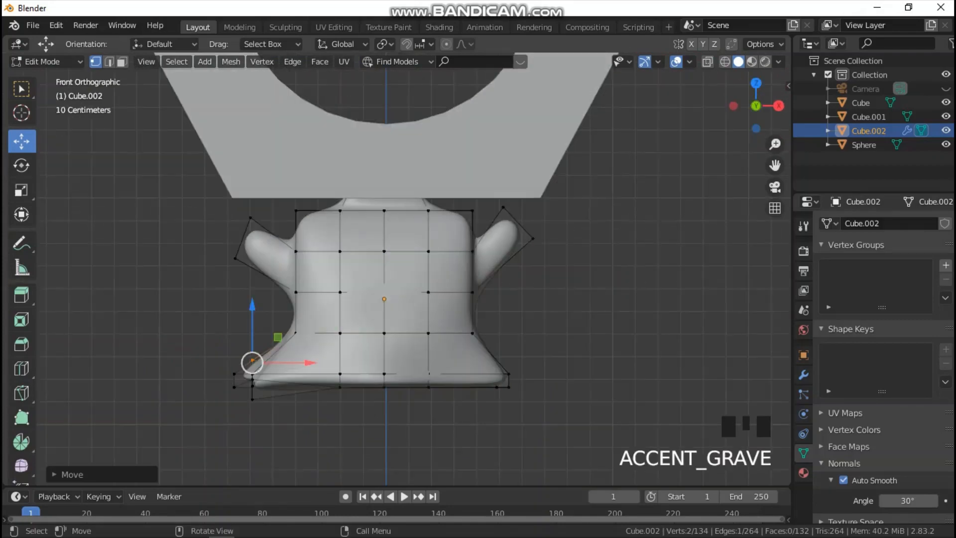
Switch the viewport to Material Preview, check the arms from the sides, and return to the front view.
scroll(378, 260, up, 4)
middle_drag(378, 260, 329, 249)
scroll(329, 249, down, 1)
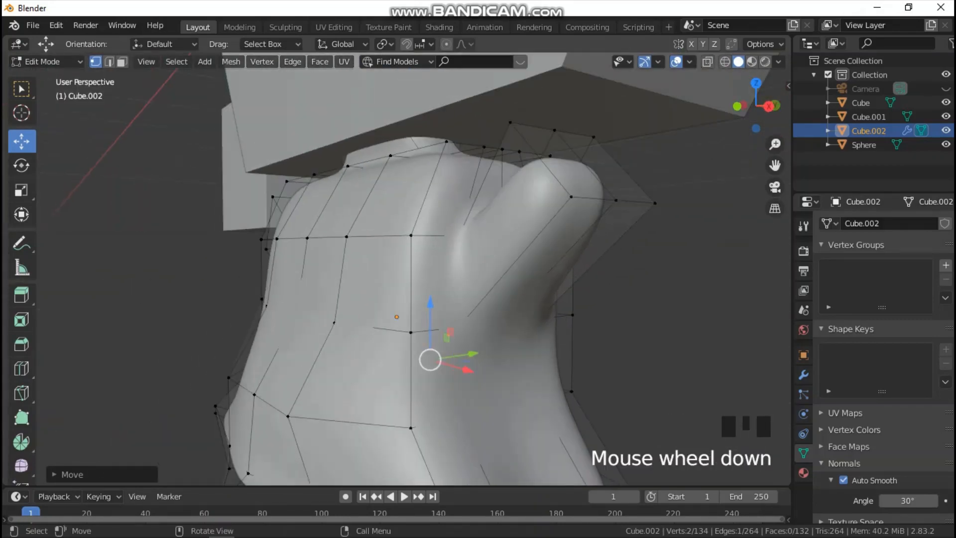
key(z)
click(391, 412)
mouse_move(391, 412)
middle_down()
mouse_move(368, 348)
mouse_move(374, 319)
middle_up()
scroll(508, 321, down, 3)
key(grave)
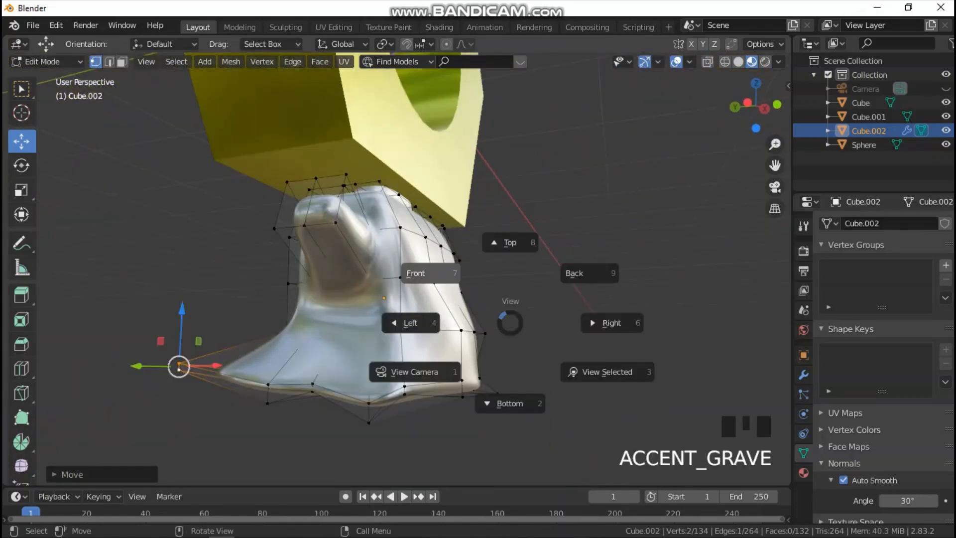
click(417, 270)
Examine the body's front and underside in Object Mode, and return to Edit Mode in the front view.
scroll(417, 271, down, 3)
key(Tab)
scroll(391, 279, up, 4)
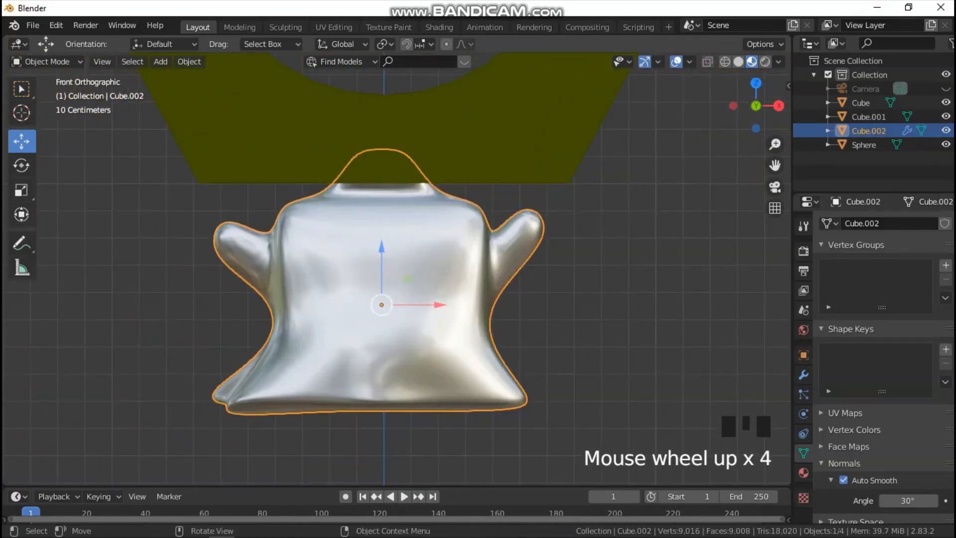
key(Tab)
middle_drag(390, 279, 394, 234)
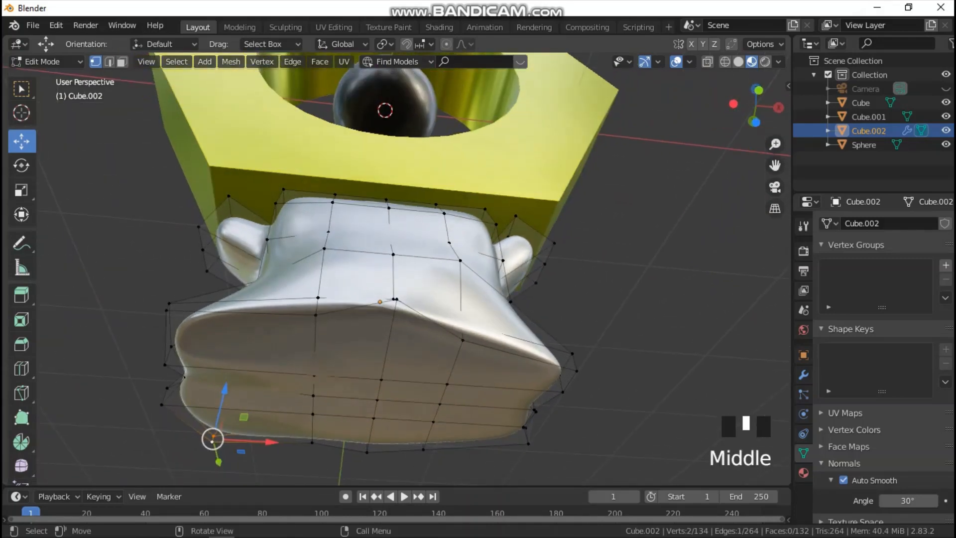
key(Tab)
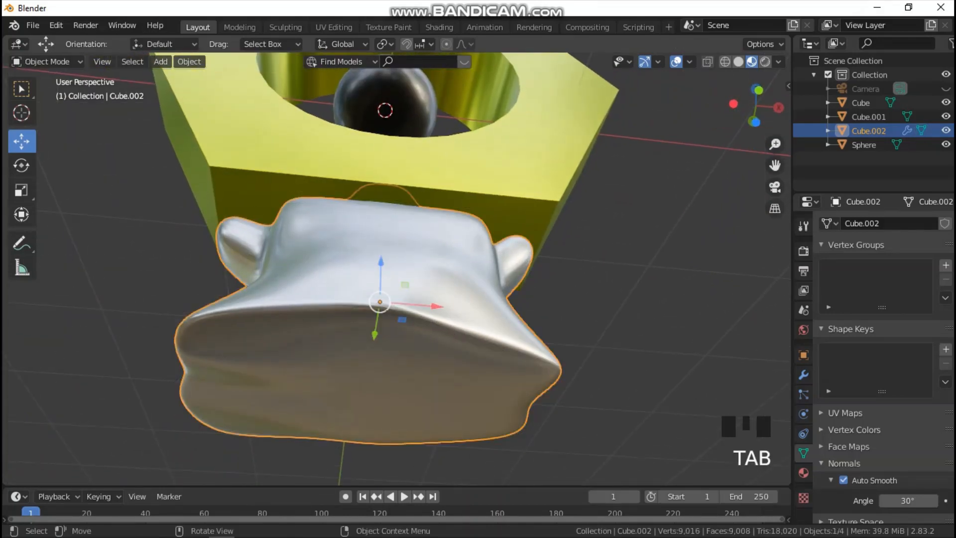
key(grave)
click(85, 279)
key(Tab)
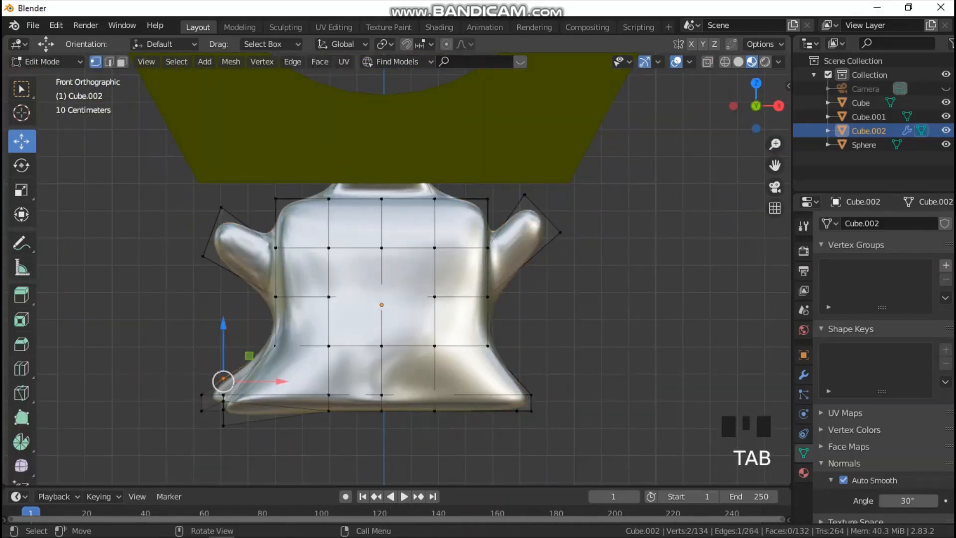
Select both vertices of the base corner where the -X and -Y sides meet, raise them along Z, and return to the front view.
middle_drag(391, 279, 318, 264)
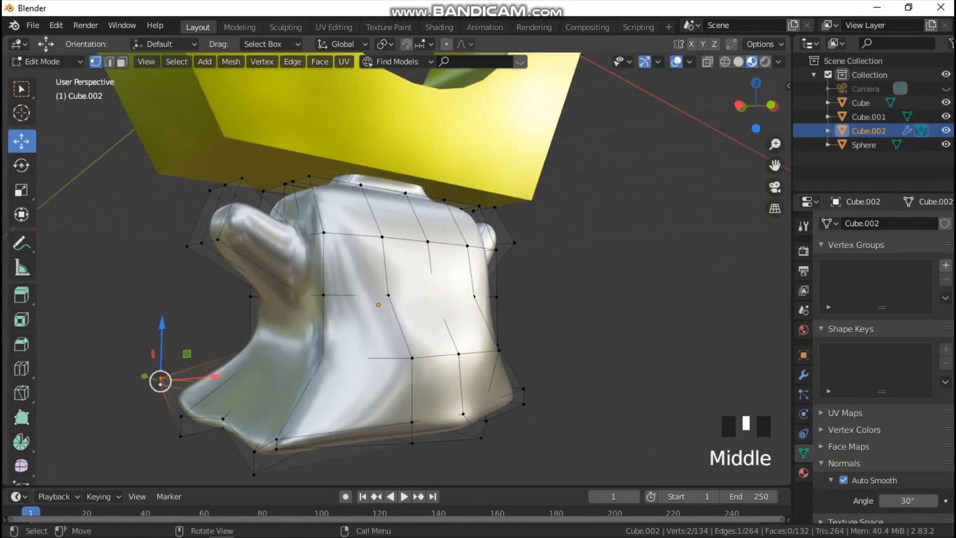
click(254, 451)
shift+click(253, 458)
drag(253, 458, 252, 451)
key(grave)
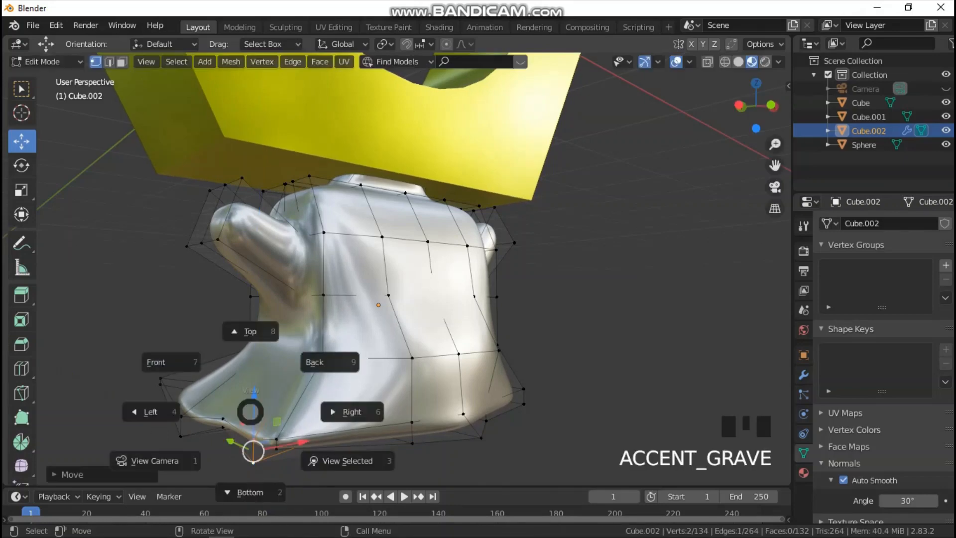
click(165, 361)
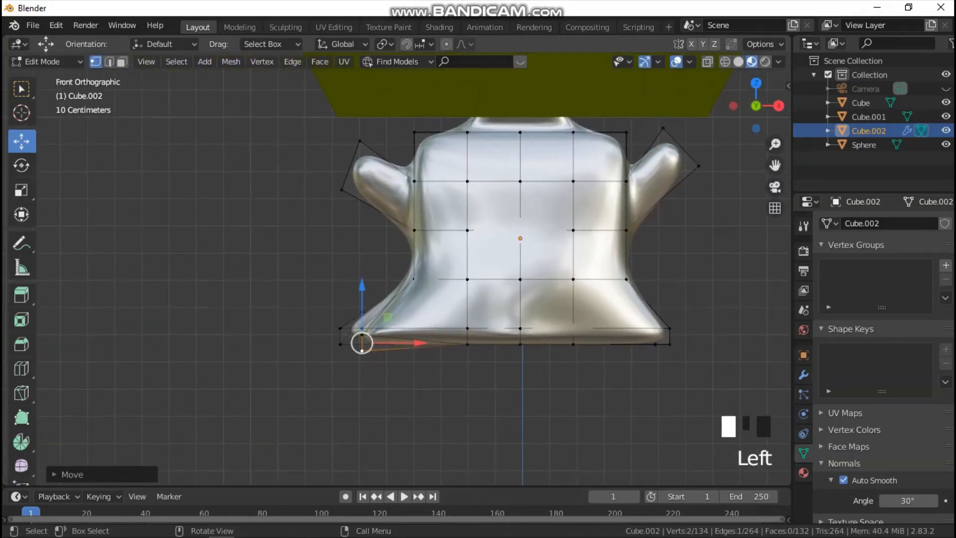
Lower the -X, -Y base corner's vertices slightly along Z, and lower its upper vertex a little further.
scroll(199, 389, up, 5)
scroll(200, 389, down, 1)
click(325, 366)
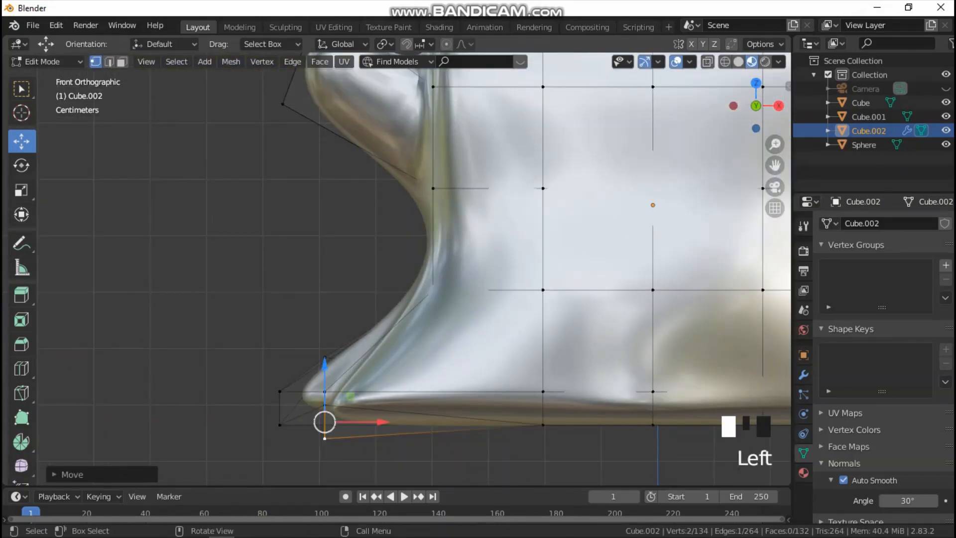
drag(325, 366, 324, 369)
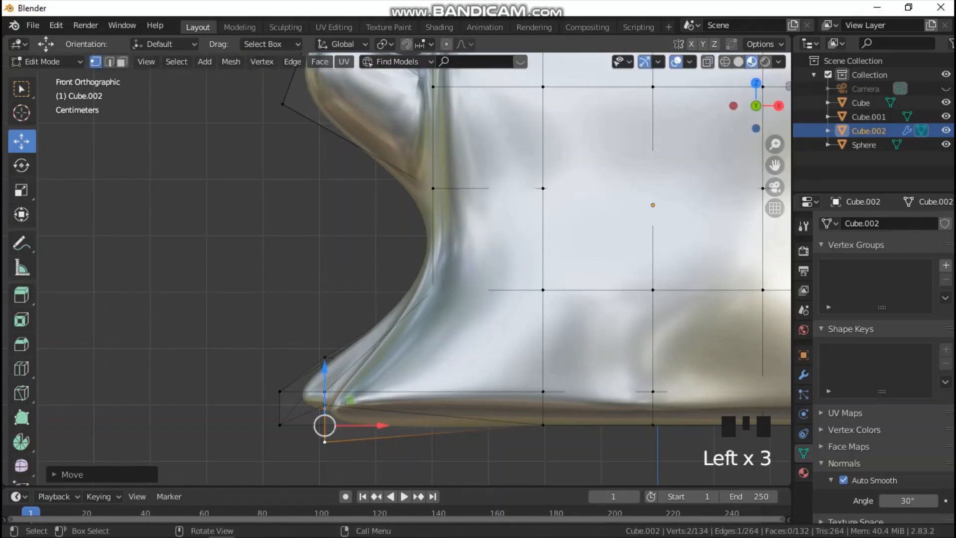
click(325, 406)
drag(325, 349, 325, 360)
middle_drag(326, 359, 404, 365)
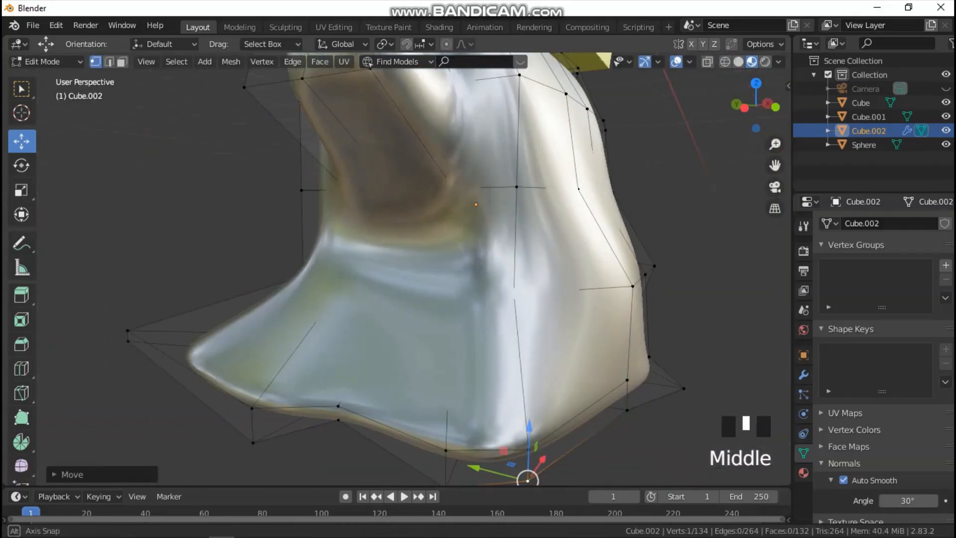
scroll(404, 365, down, 4)
key(grave)
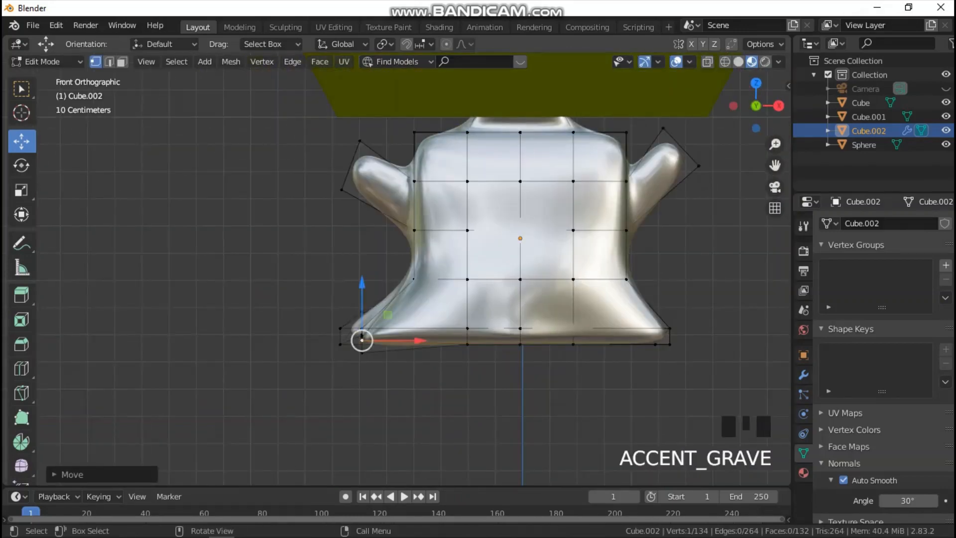
Return to Object Mode with the body deselected, and switch the viewport to Solid shading.
key(Tab)
scroll(416, 239, down, 5)
click(299, 348)
scroll(417, 239, down, 5)
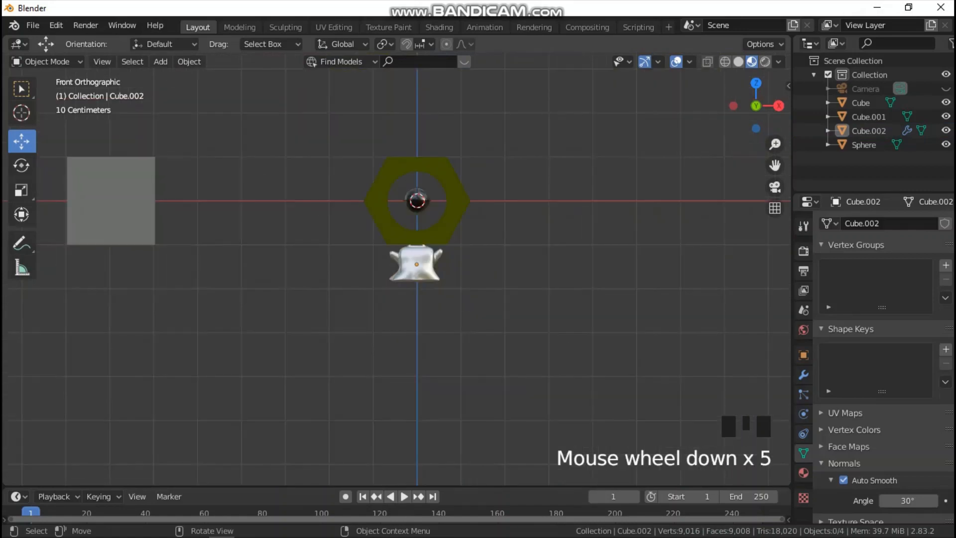
scroll(523, 301, up, 5)
key(z)
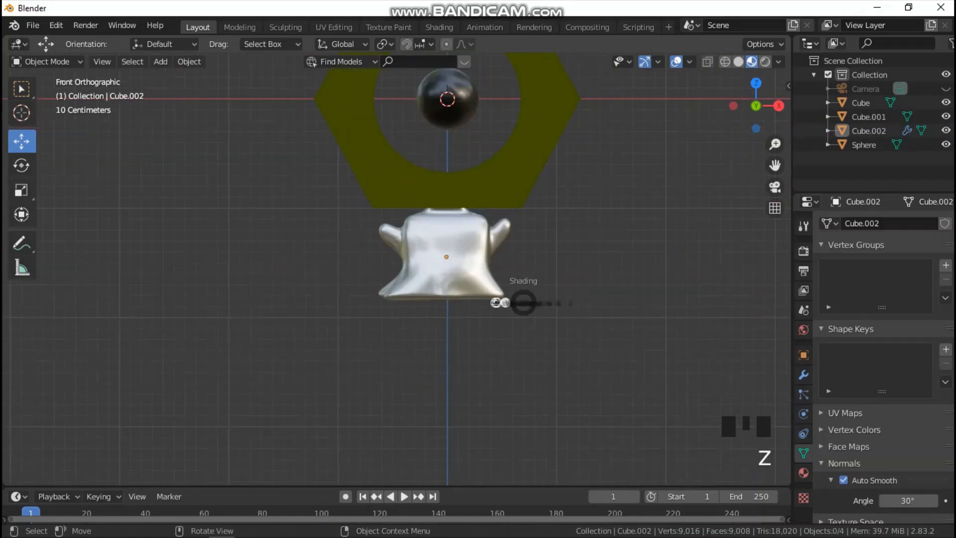
scroll(397, 269, down, 4)
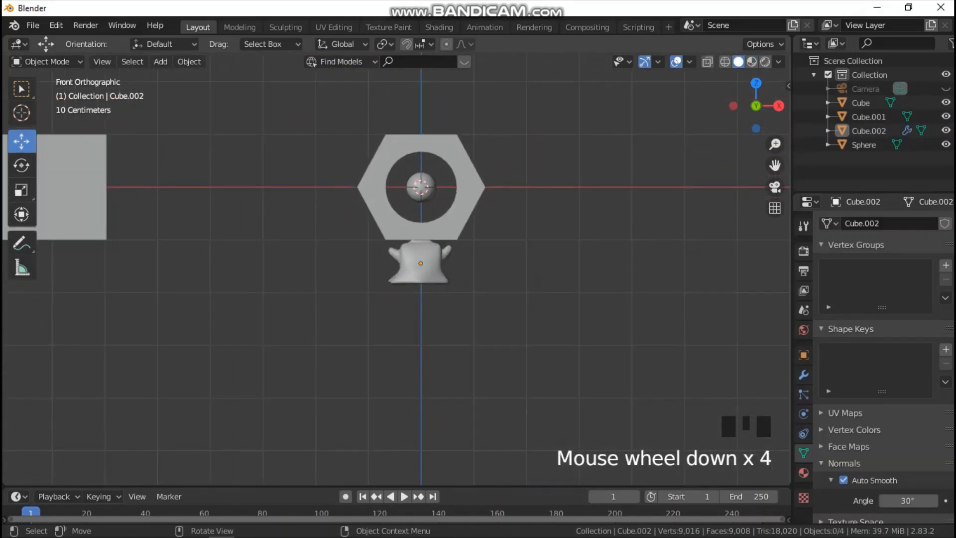
Select the spare cube on the -X side of the nut and enable Auto Smooth for it.
click(75, 199)
scroll(397, 277, down, 1)
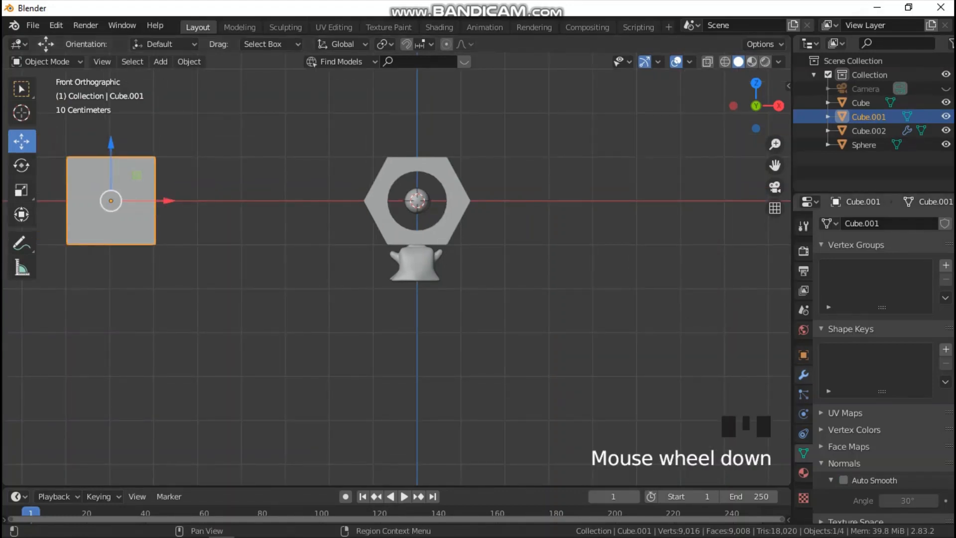
click(803, 374)
click(803, 453)
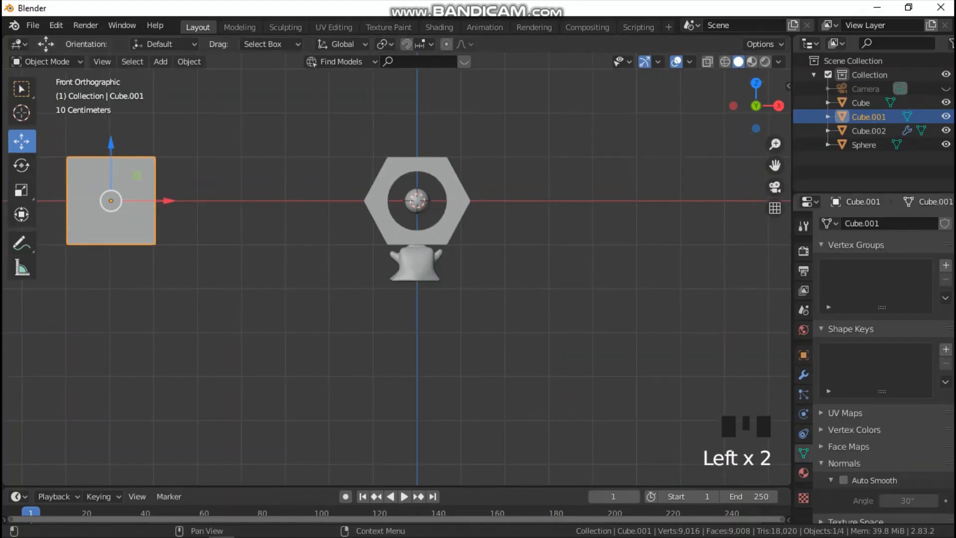
click(844, 480)
Add a Subdivision Surface modifier to the spare cube and set its Viewport subdivisions to 4.
click(803, 374)
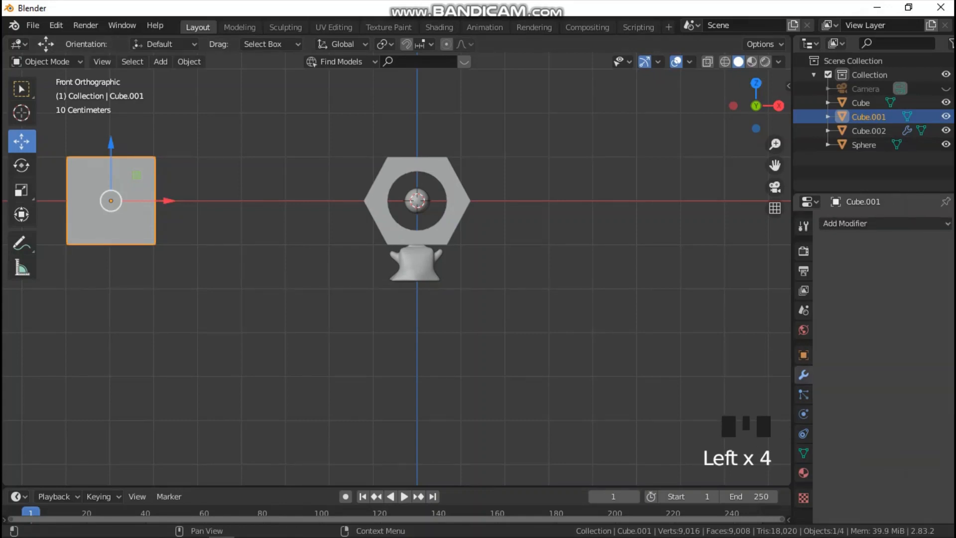
click(845, 223)
click(691, 454)
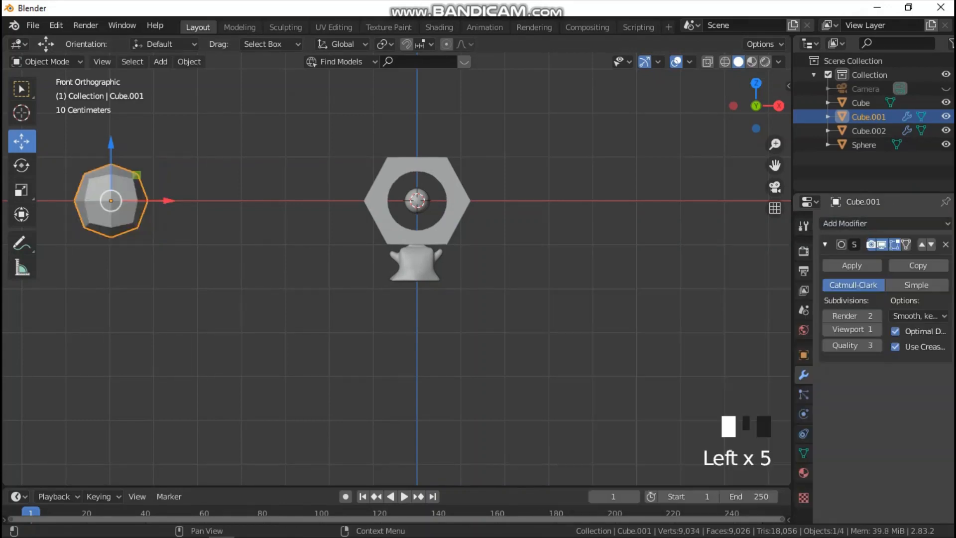
click(877, 330)
click(876, 329)
click(877, 330)
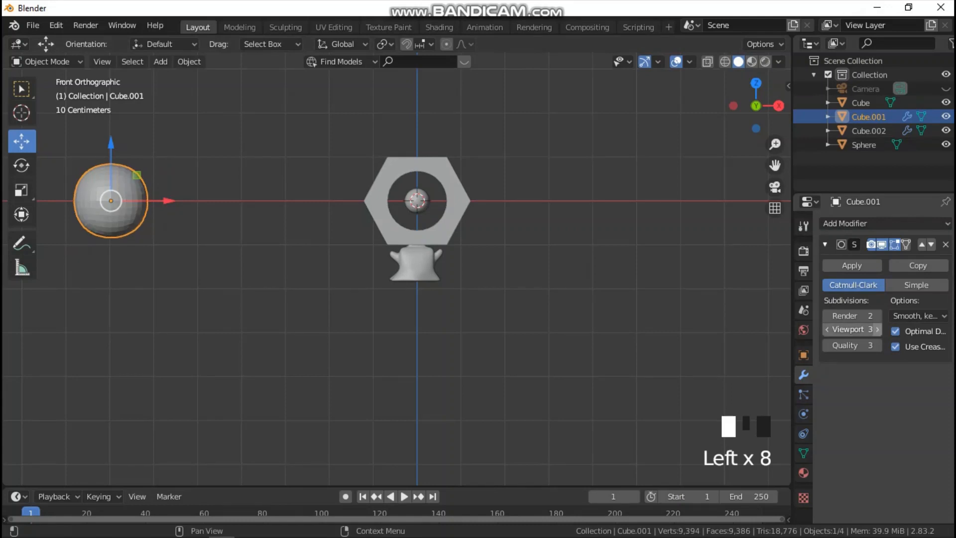
click(876, 330)
Move the subdivided cube along X to the +X side of the nut and lower it along Z.
drag(167, 200, 565, 175)
right_click(562, 180)
key(Escape)
drag(538, 144, 537, 192)
scroll(538, 224, up, 1)
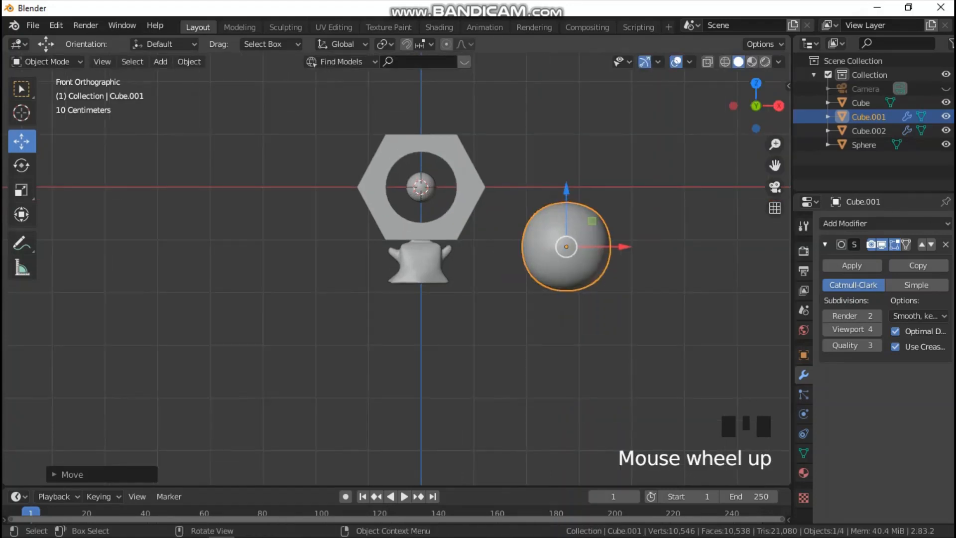
Add a vertical loop cut to the subdivided cube in Edit Mode, slid toward its +X side.
drag(775, 165, 583, 169)
scroll(398, 274, up, 5)
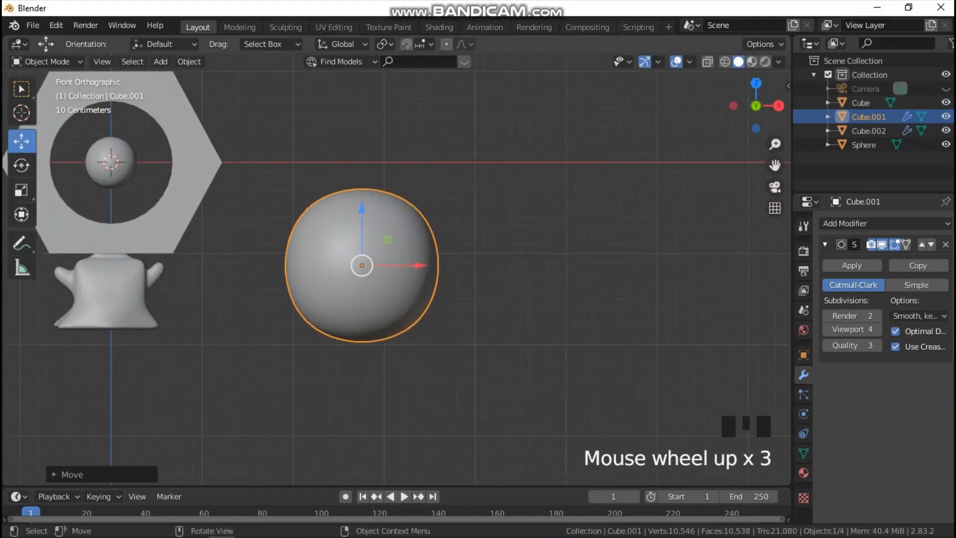
key(Tab)
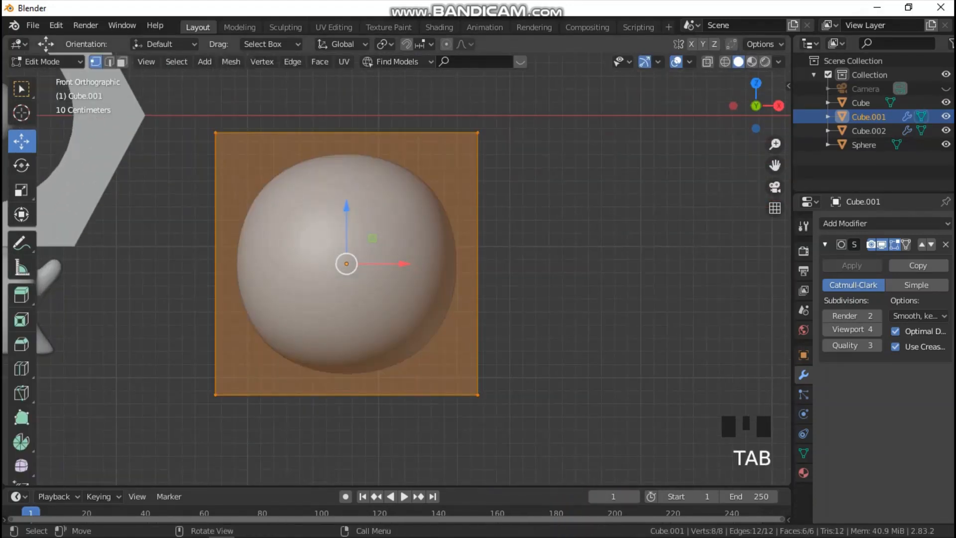
key(ctrl+r)
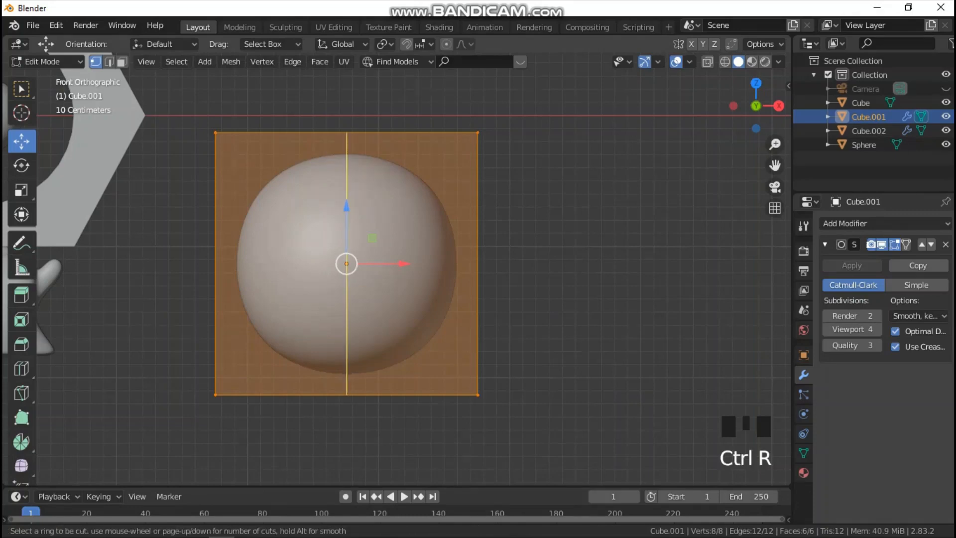
click(417, 129)
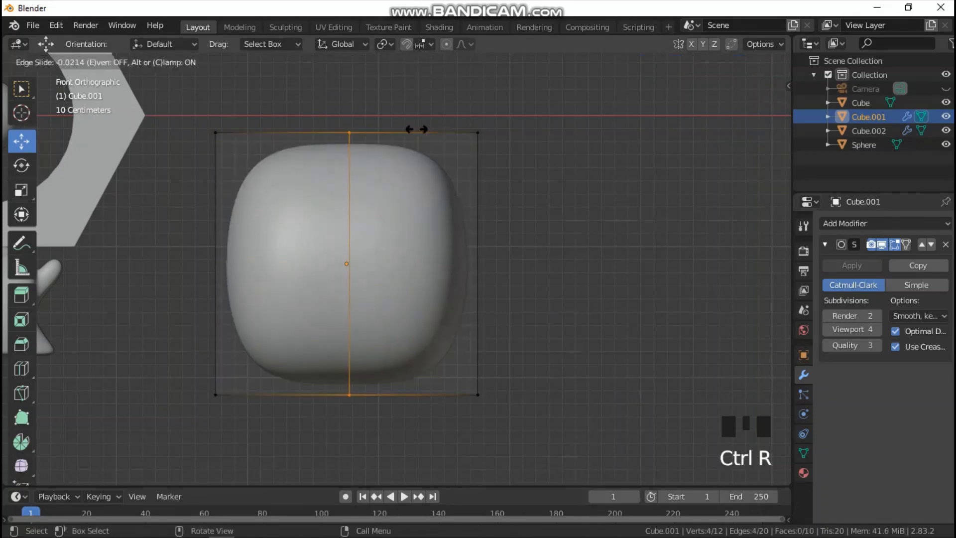
click(489, 129)
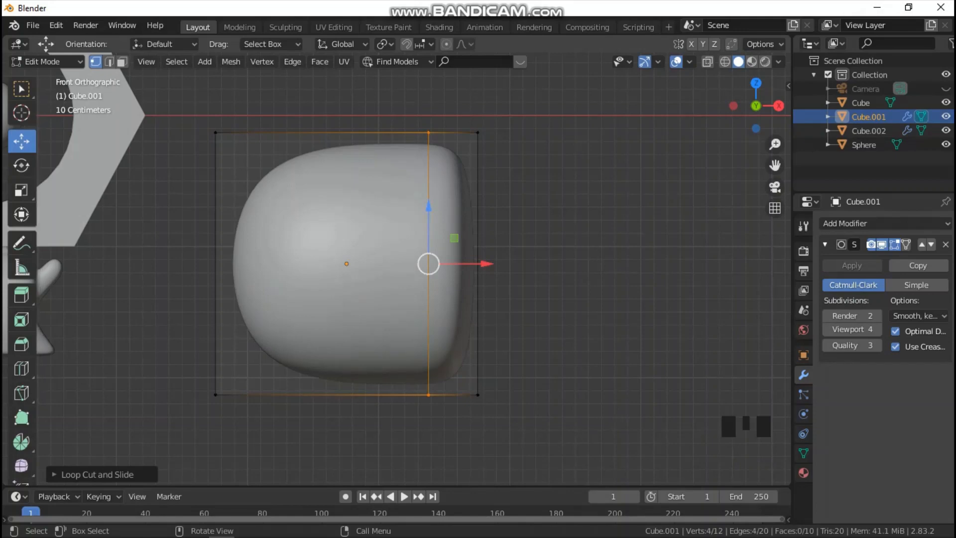
click(489, 128)
Move the subdivided cube along Y in Object Mode, clear of the nut, and return to the front view.
middle_drag(489, 129, 299, 224)
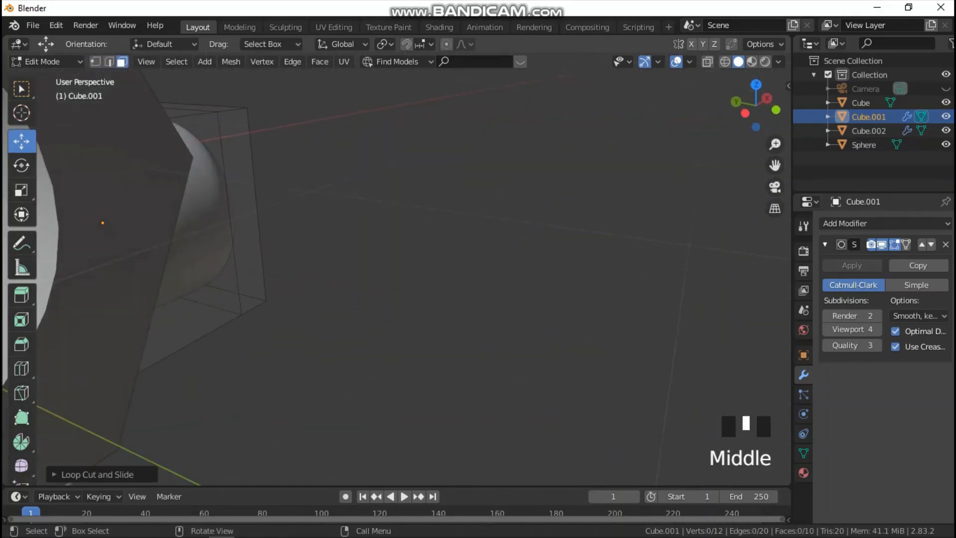
key(Tab)
scroll(397, 279, down, 3)
drag(211, 241, 448, 289)
key(grave)
click(326, 257)
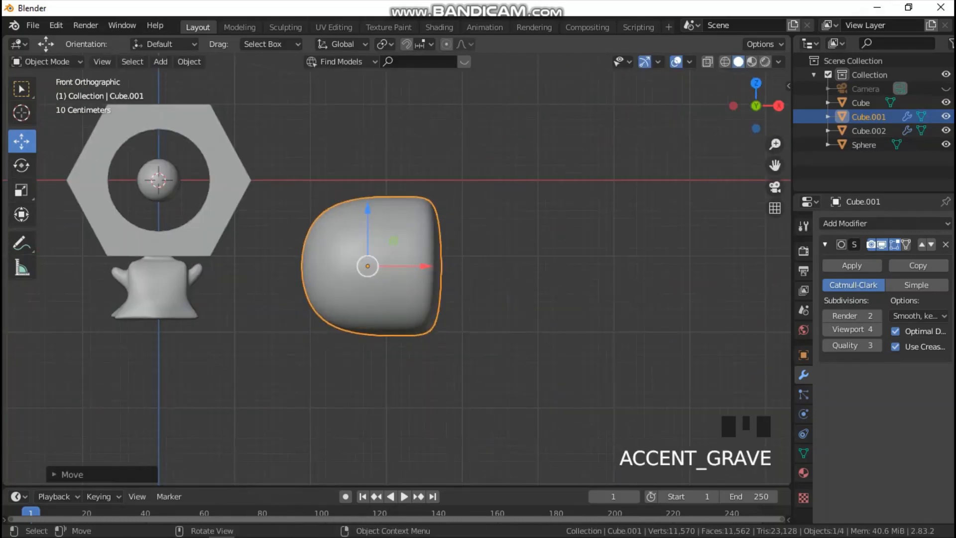
Select the subdivided cube's -X face in Edit Mode and inset it from the front view.
key(Tab)
middle_drag(354, 264, 343, 299)
click(349, 318)
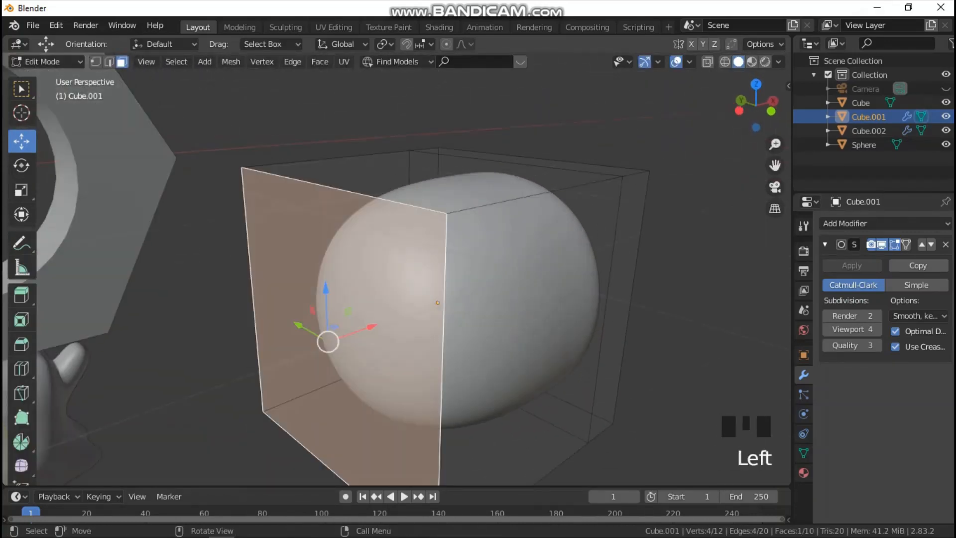
key(grave)
click(313, 246)
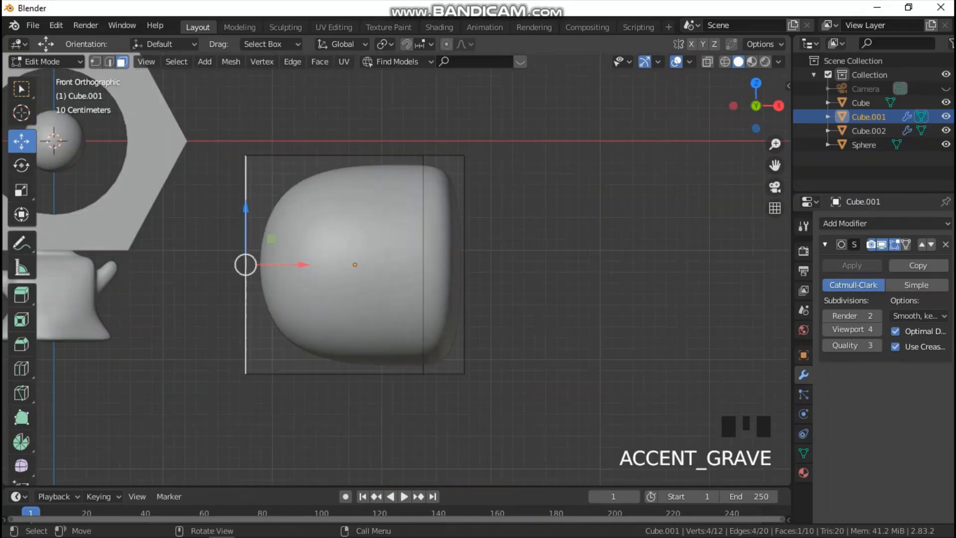
key(i)
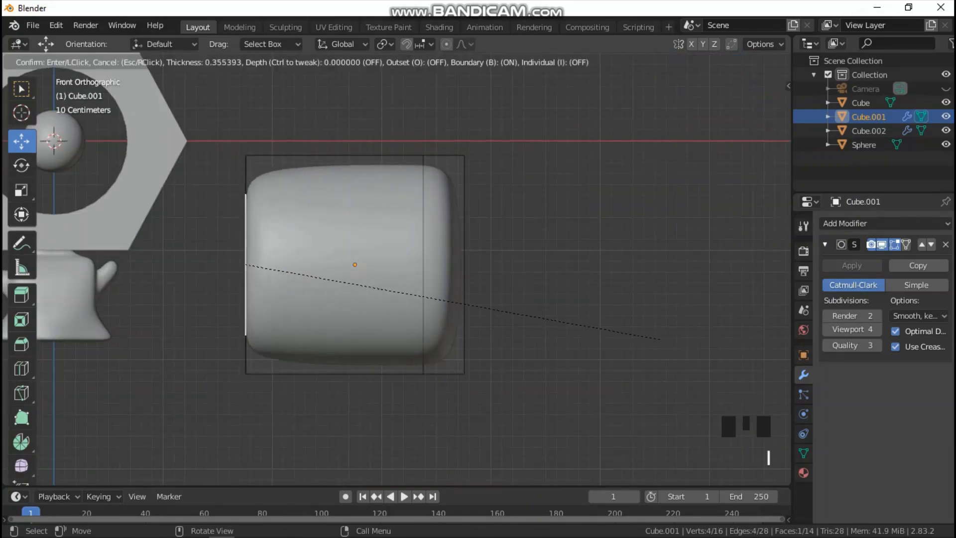
click(247, 264)
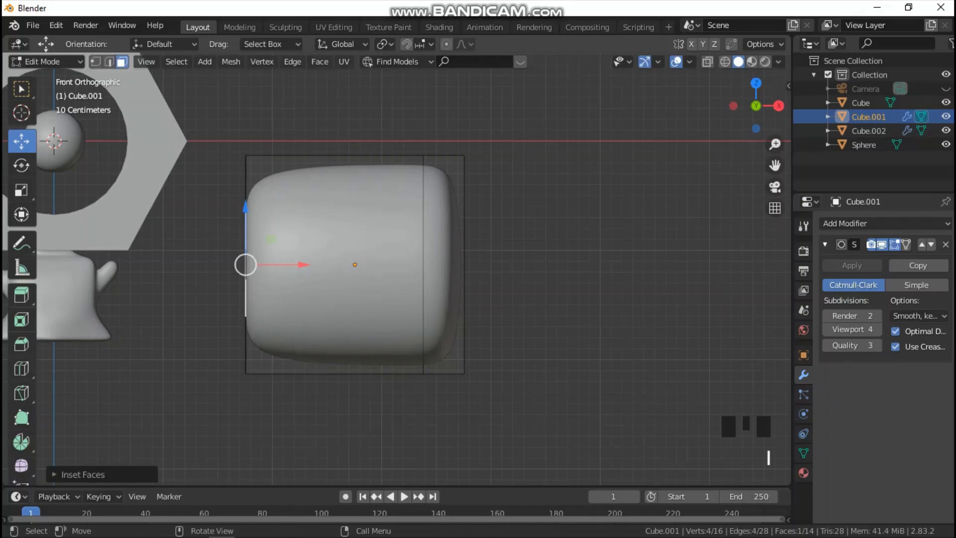
Extrude the inset face outward along -X and lengthen the extrusion into a neck.
key(e)
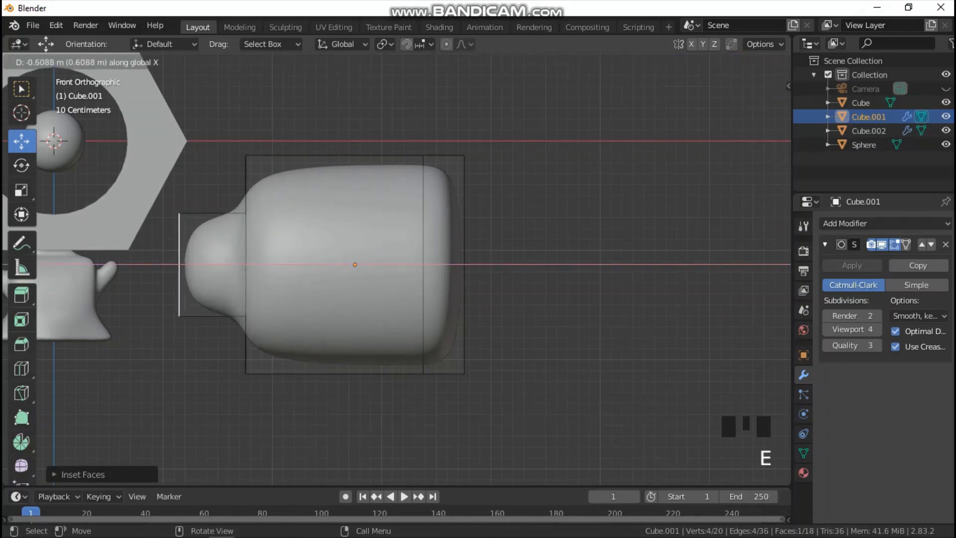
click(155, 264)
scroll(154, 264, down, 3)
drag(255, 267, 240, 267)
Move the whole piece farther from the nut along +X in Object Mode, and return to Edit Mode.
key(Tab)
drag(429, 267, 515, 267)
scroll(516, 266, up, 3)
key(Tab)
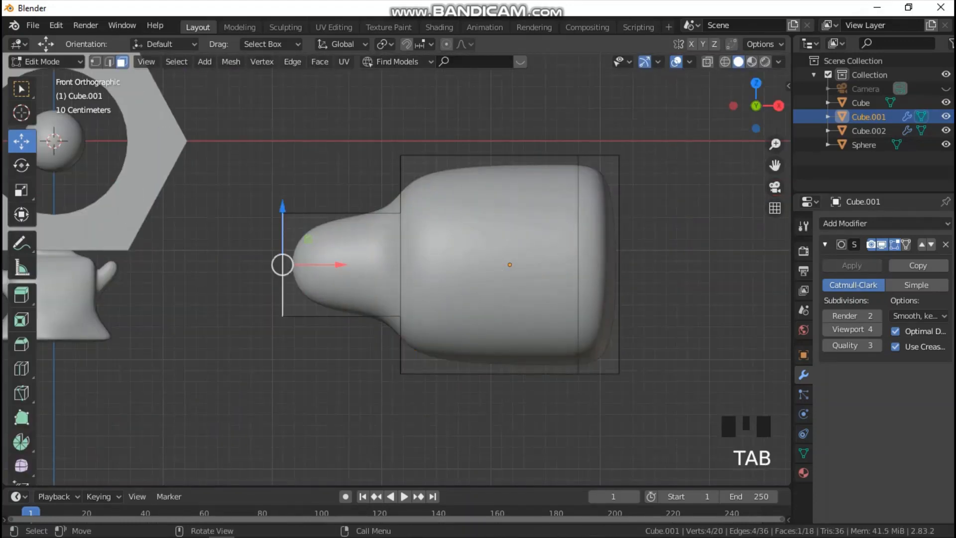
Extrude the neck's end face toward -X twice, lowering it along Z after the first extrusion to form a bend.
key(e)
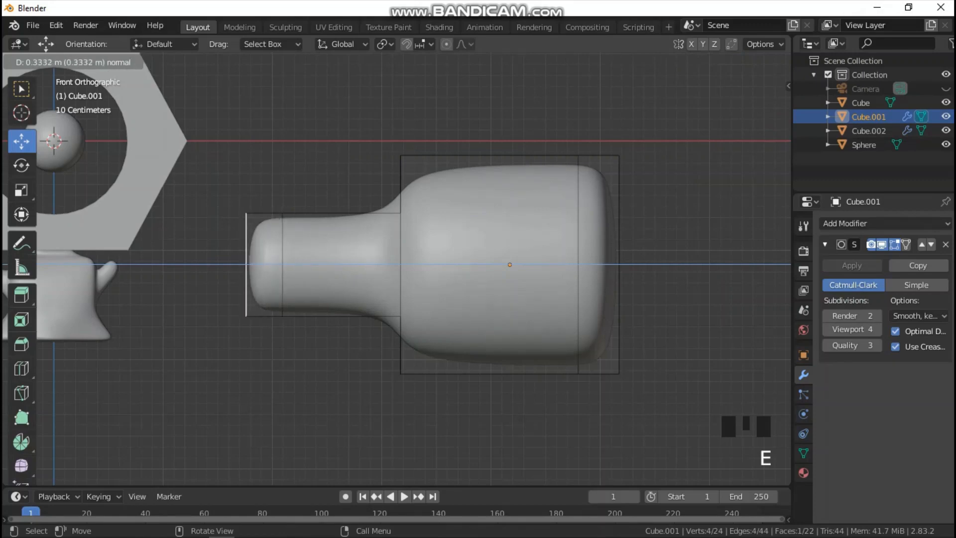
key(Return)
drag(201, 209, 201, 269)
key(e)
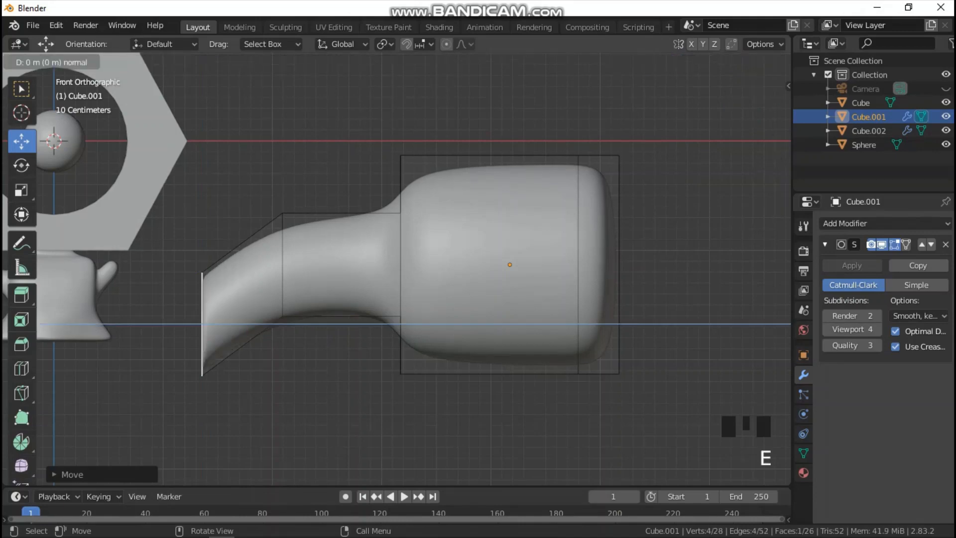
key(Return)
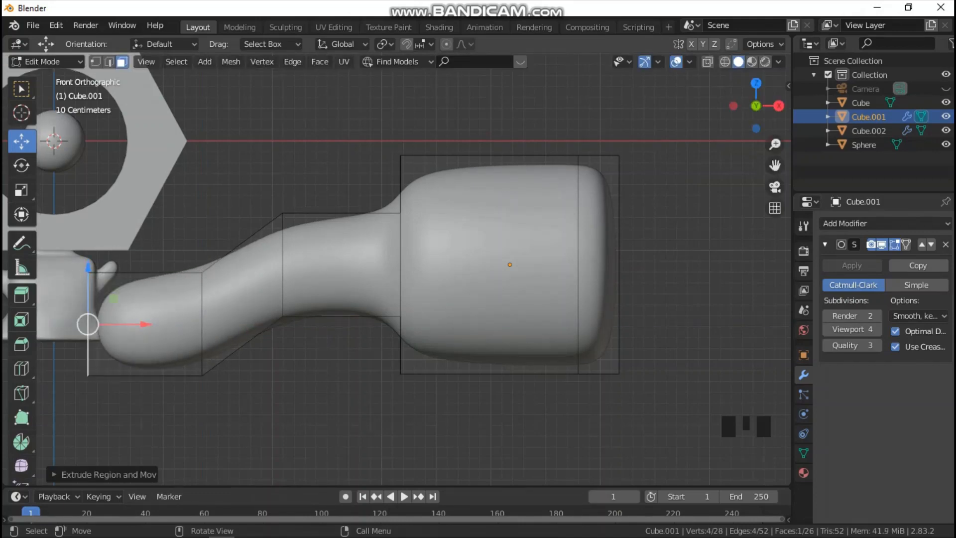
Raise the upper and lower vertices at the neck's first bend along Z, using Wireframe shading and vertex selection.
key(z)
click(95, 61)
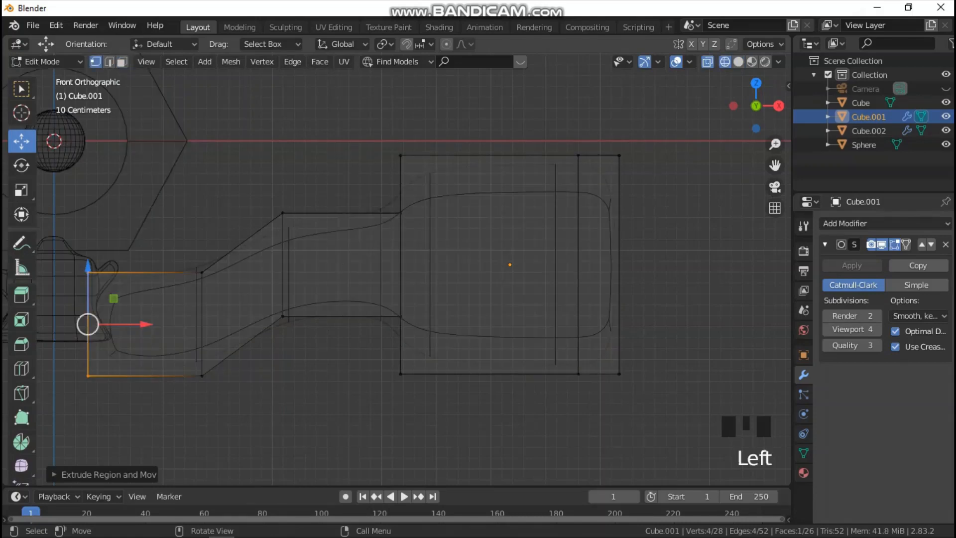
drag(268, 198, 322, 241)
drag(283, 213, 282, 154)
click(282, 316)
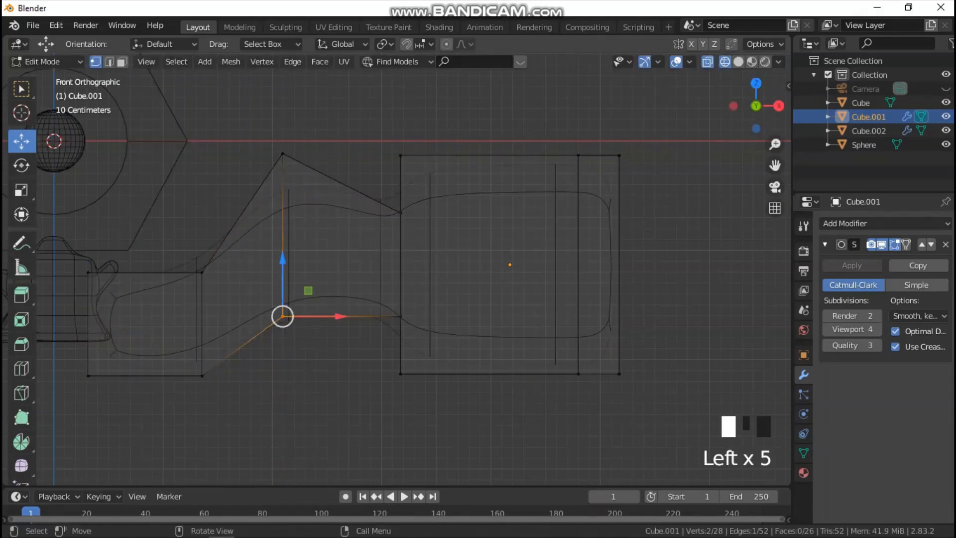
drag(283, 316, 282, 252)
scroll(282, 252, down, 1)
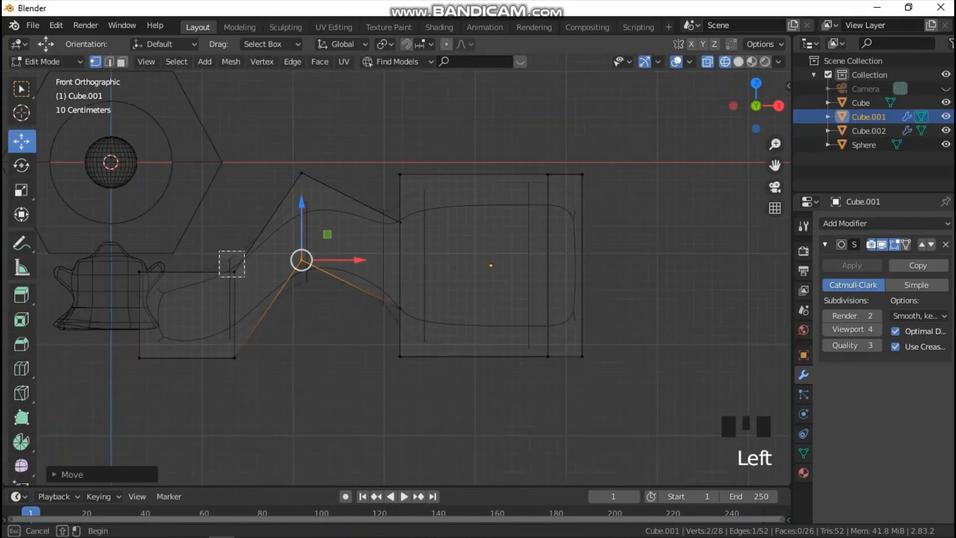
Lower the upper and lower vertices at the neck's second bend along Z in the front view.
click(234, 271)
drag(235, 227, 235, 249)
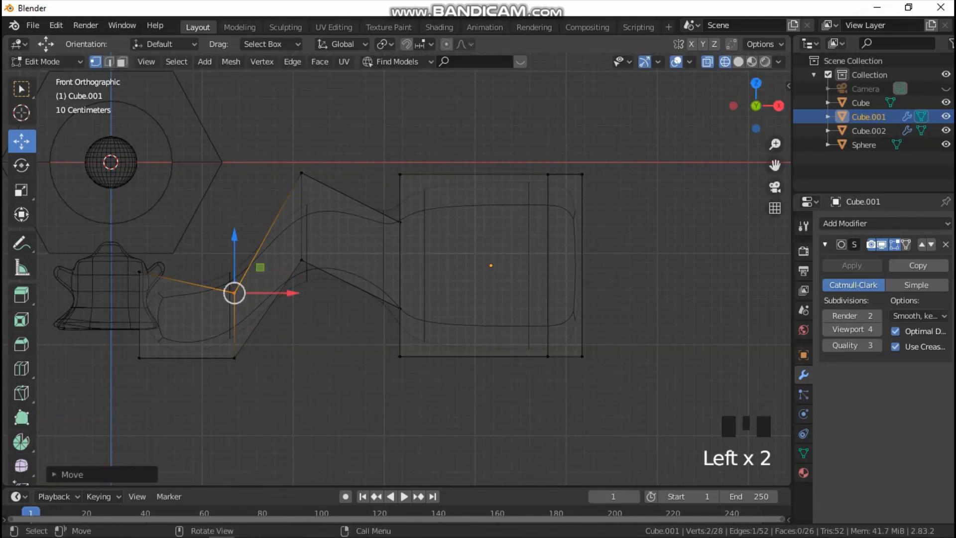
click(234, 358)
drag(235, 301, 234, 334)
In top view, angle the neck's end face counterclockwise with two rotations, shifting the face toward -Y between them.
drag(124, 261, 176, 301)
shift+click(139, 358)
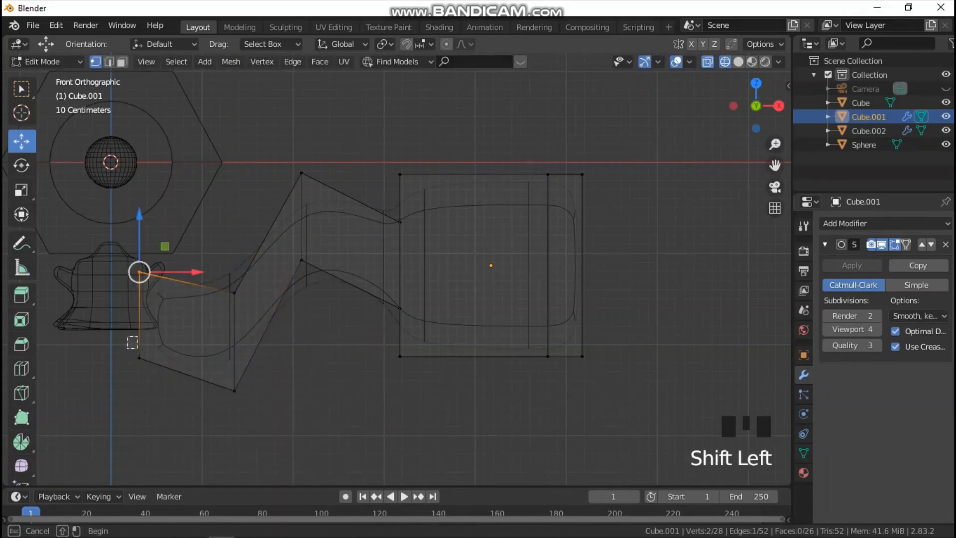
key(grave)
click(229, 150)
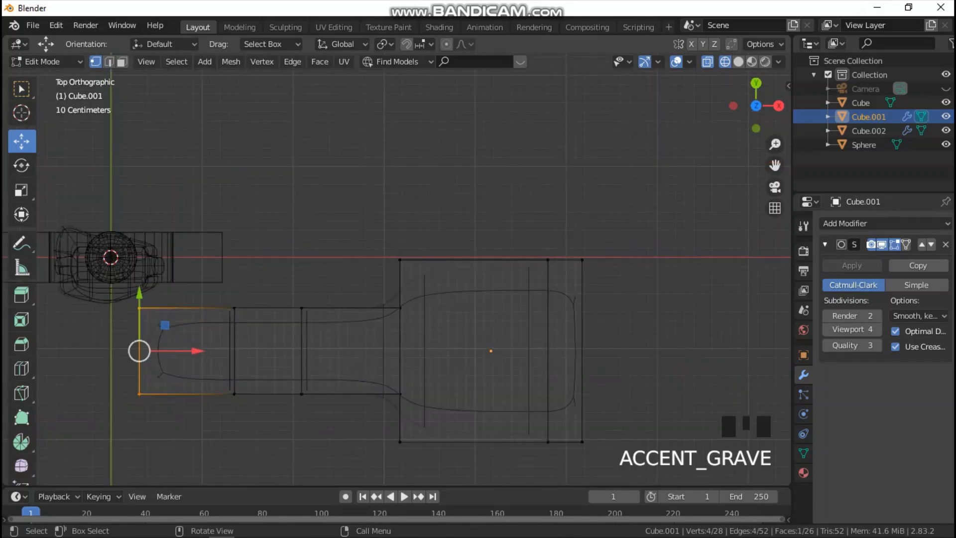
key(r)
click(316, 231)
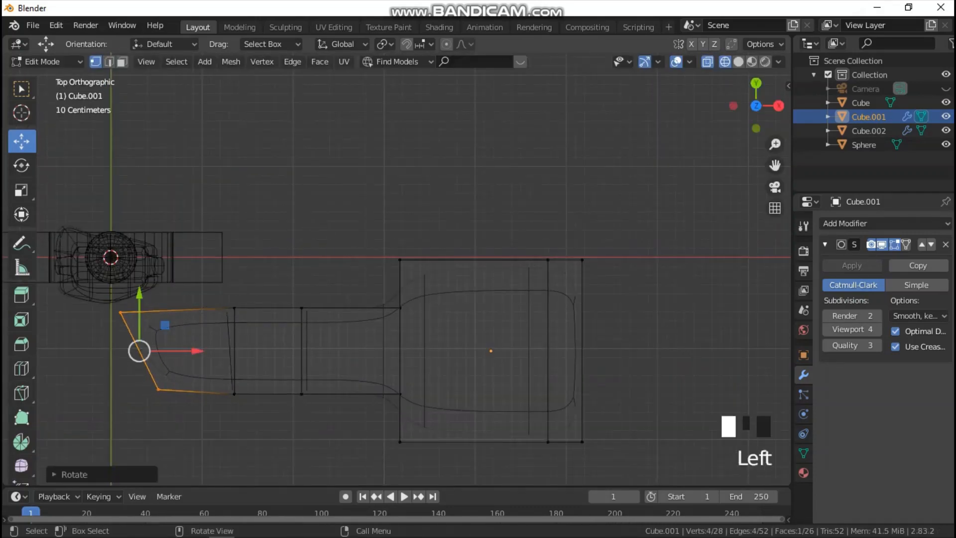
drag(139, 295, 139, 329)
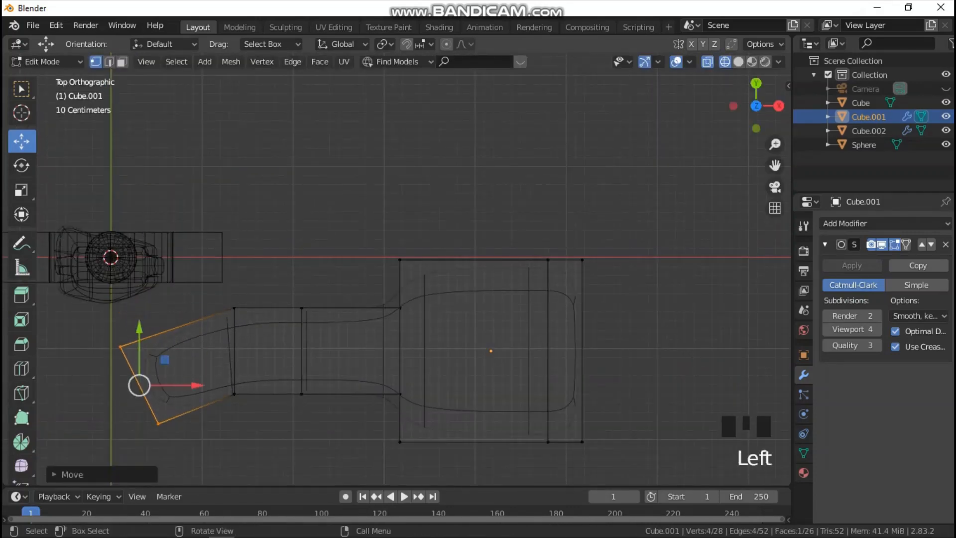
key(r)
click(225, 289)
Extrude the neck's angled end face outward about 0.61 m and shift the new end toward -Y.
drag(775, 166, 887, 107)
scroll(396, 277, up, 3)
scroll(396, 276, down, 1)
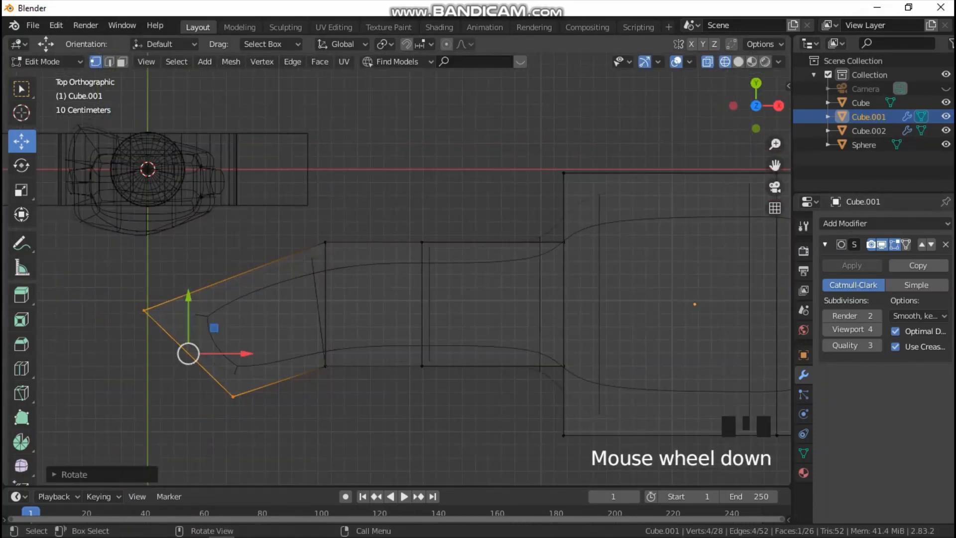
scroll(396, 276, down, 1)
key(e)
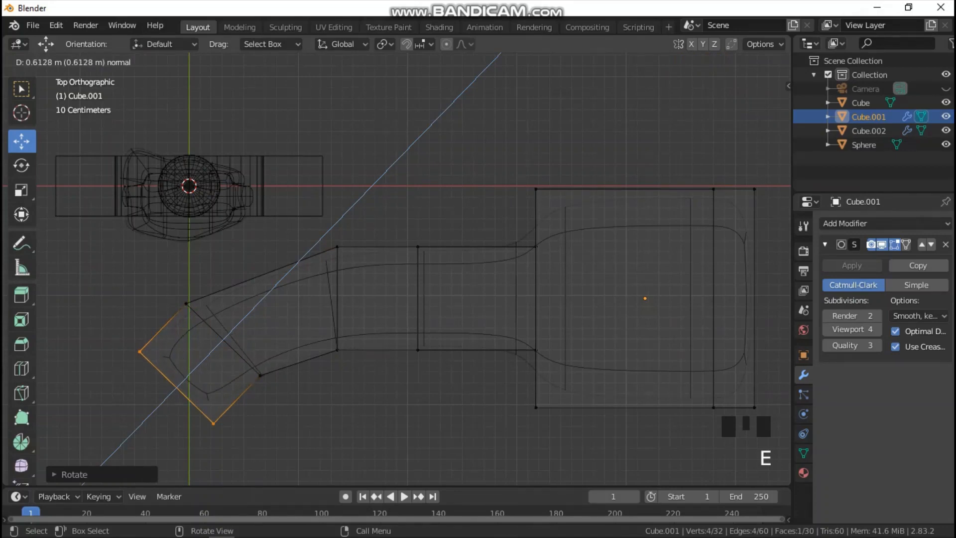
click(176, 388)
drag(176, 388, 177, 414)
Rotate the new end face slightly counterclockwise and move its outer -X vertices toward -Y, level with the opposite corner.
key(r)
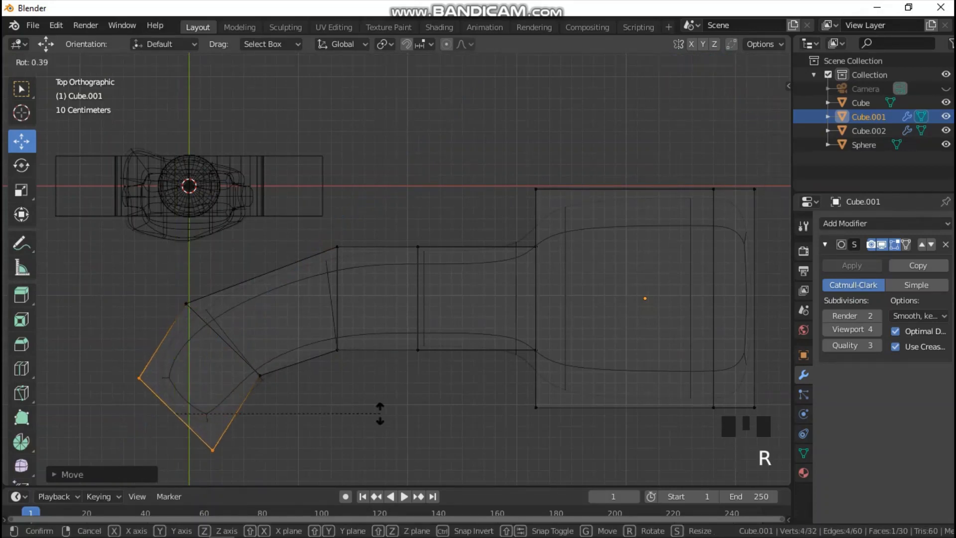
click(393, 388)
drag(110, 363, 153, 407)
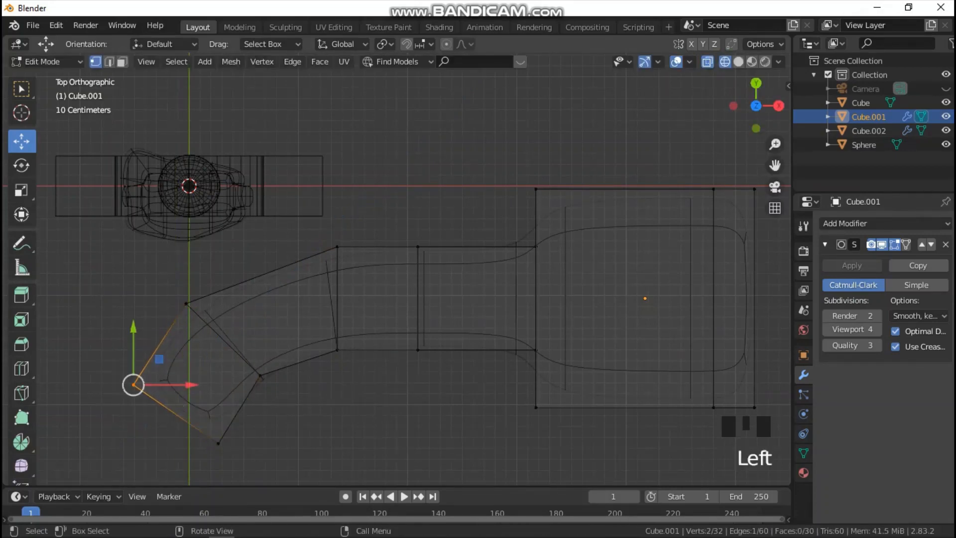
drag(133, 331, 133, 391)
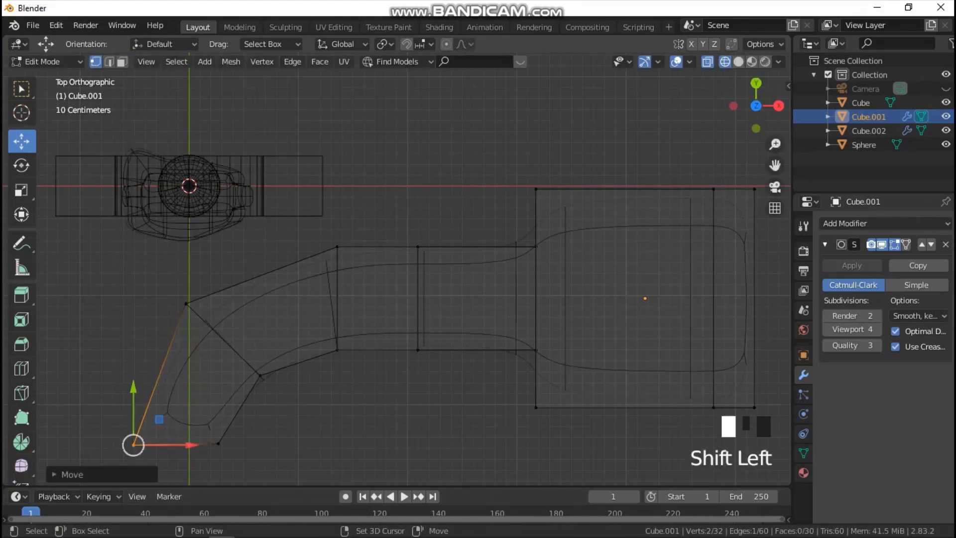
Scale the narrow tip of the curved arm to about 0.44 and check the smoothed shape from the front in Material Preview.
shift+click(218, 444)
key(s)
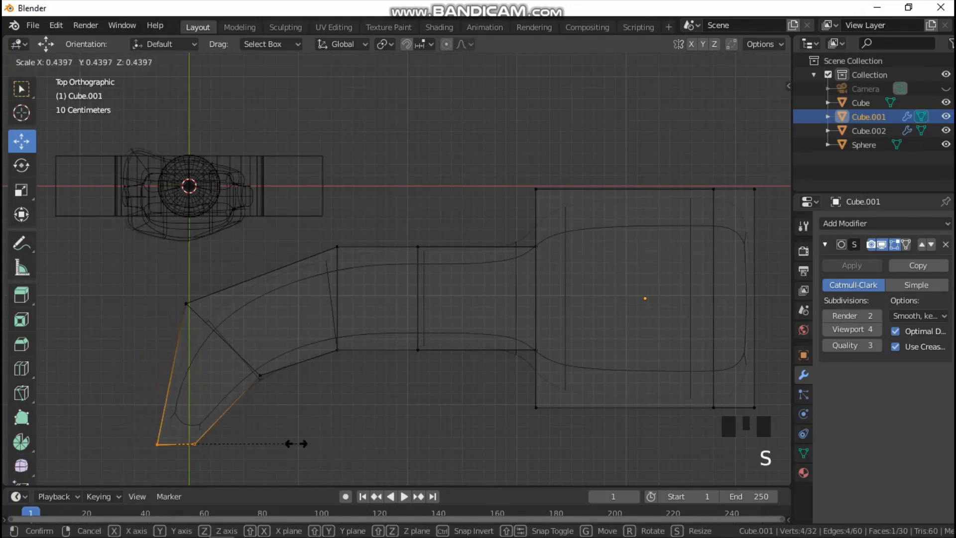
click(298, 443)
key(grave)
click(203, 388)
key(z)
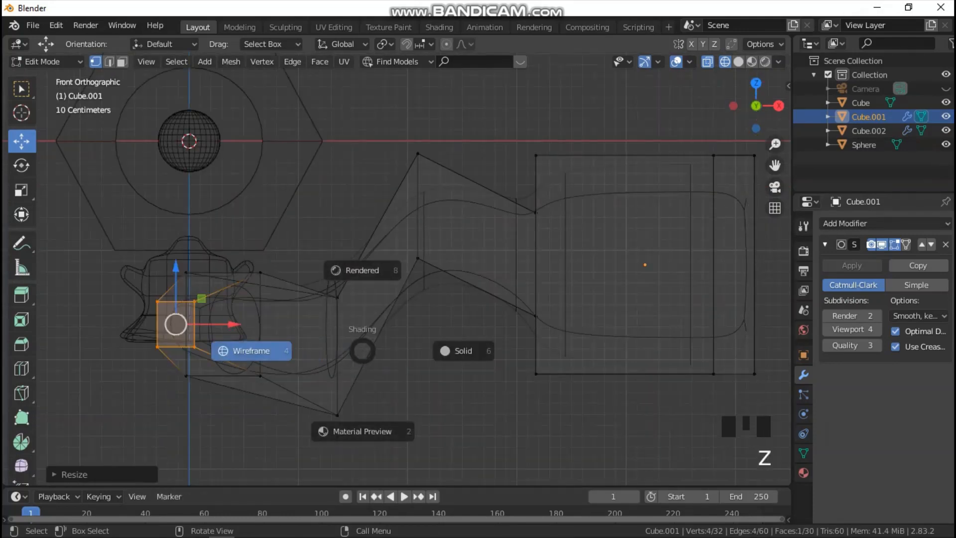
click(362, 432)
key(Tab)
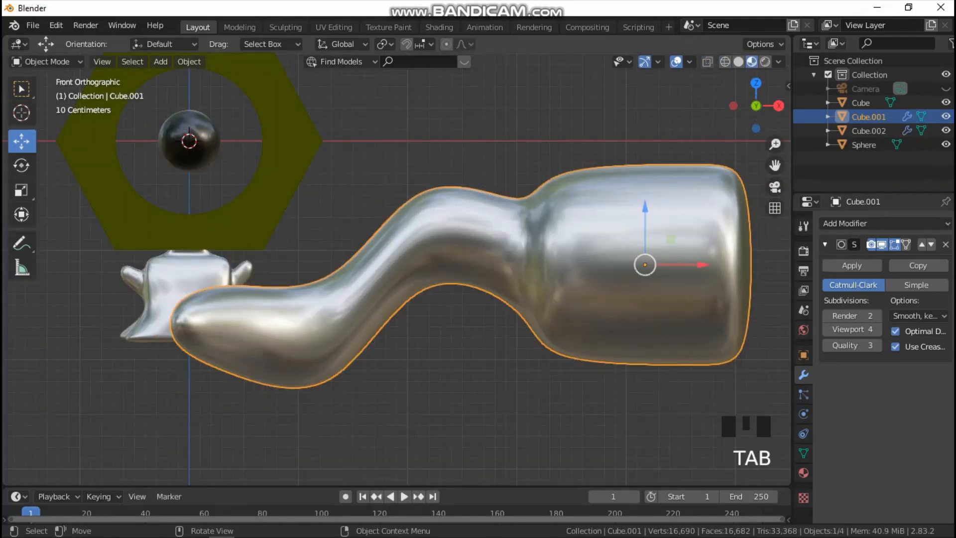
Select the outer section of the arm's wide end in wireframe, raise it along Z and shift it slightly outward along X.
key(Tab)
scroll(396, 267, down, 1)
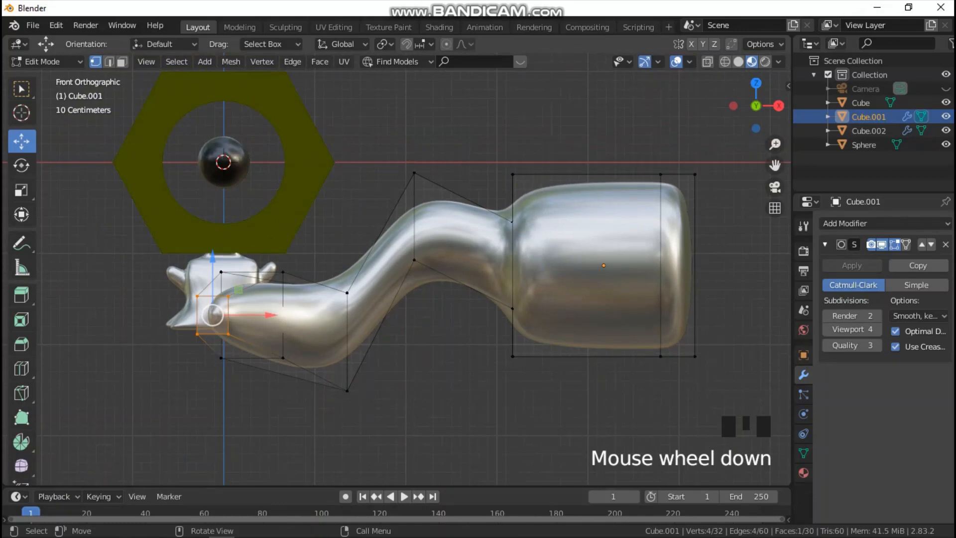
key(z)
click(523, 203)
drag(623, 131, 714, 379)
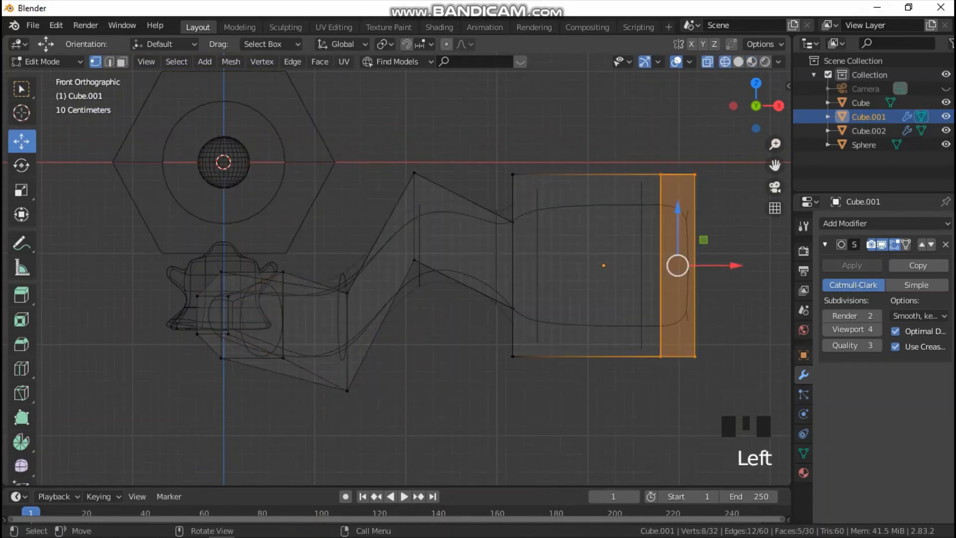
scroll(396, 269, down, 2)
drag(592, 212, 592, 155)
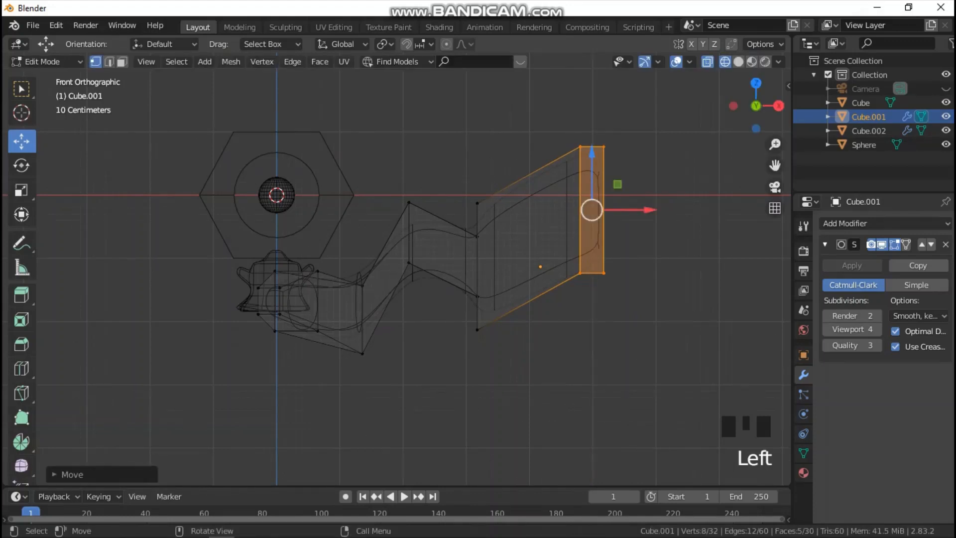
drag(648, 211, 652, 210)
Stretch the wide end's outer section along Z and show the arm in Material Preview in Object Mode.
key(s)
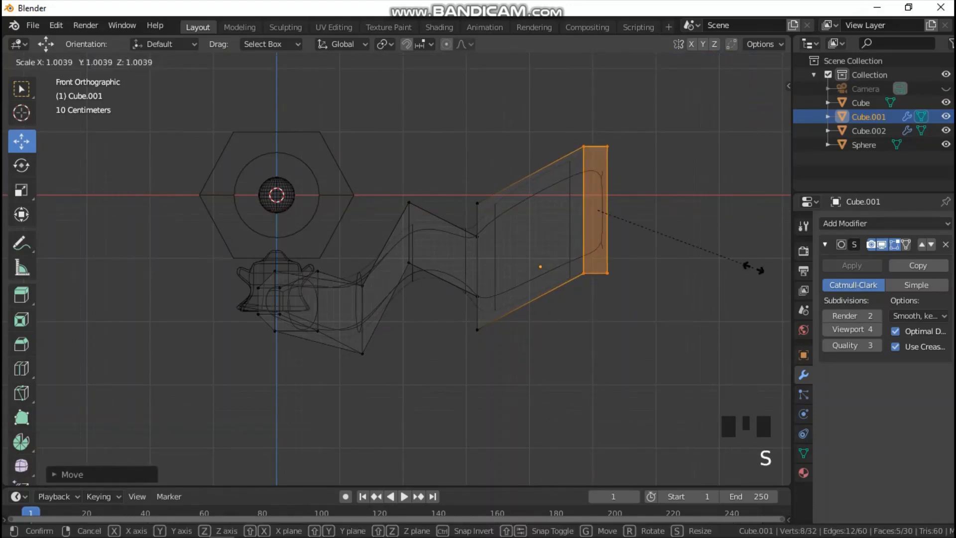
key(z)
click(60, 290)
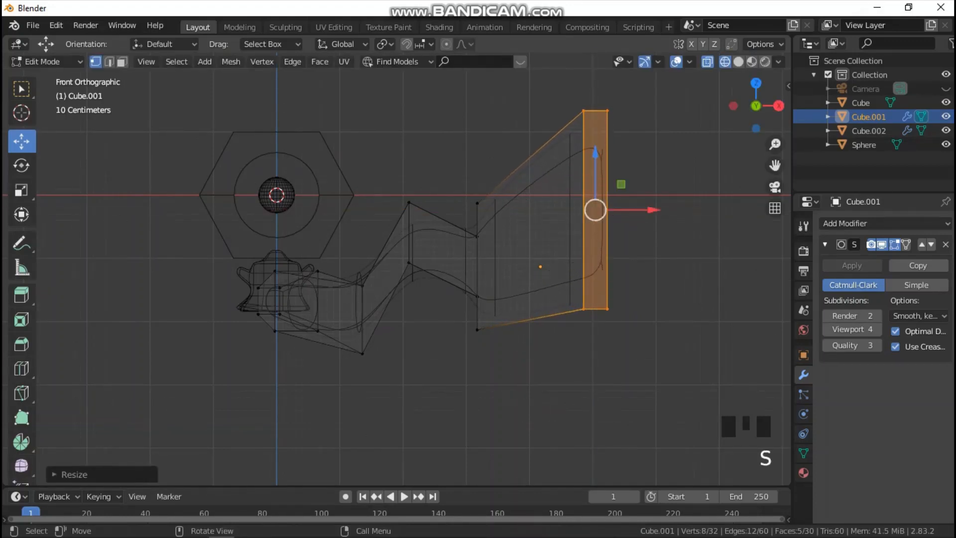
key(z)
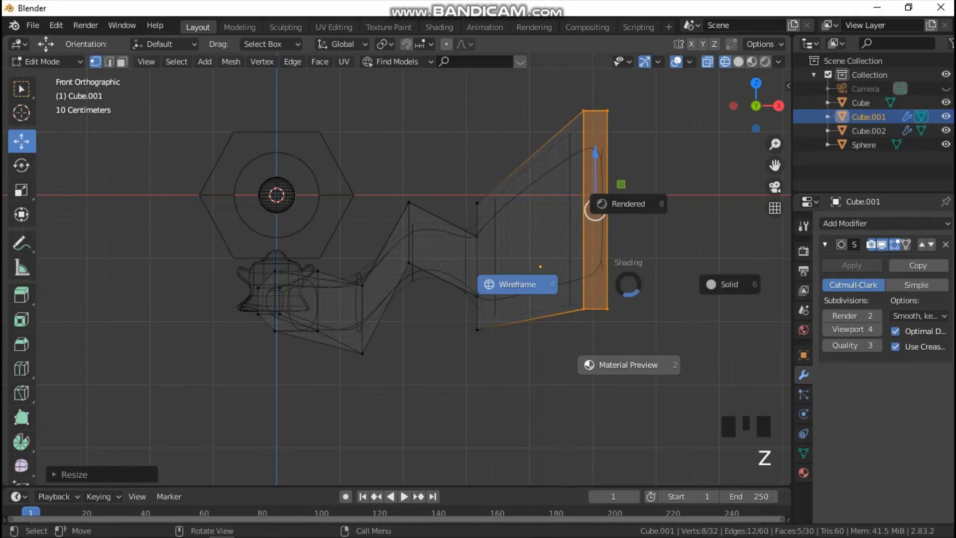
key(Tab)
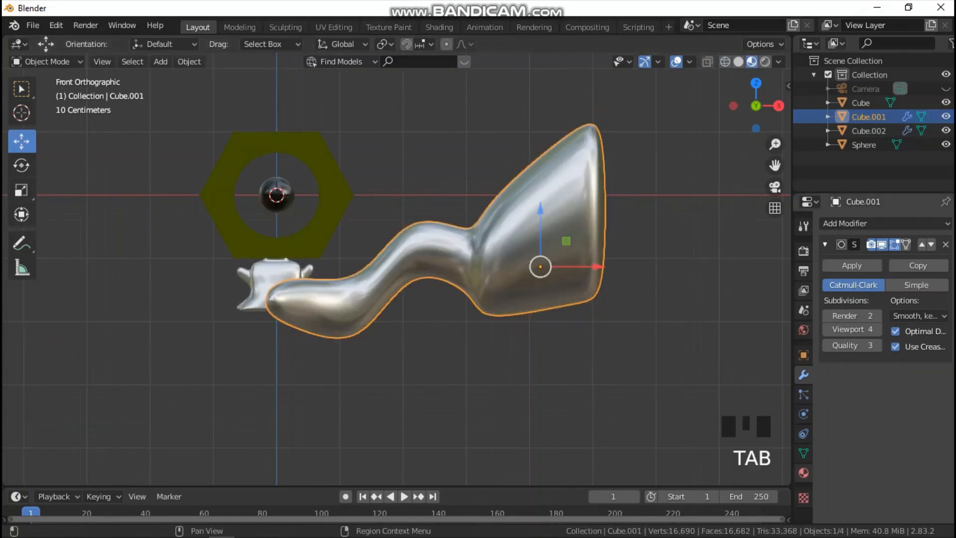
Add a second material slot to the arm with a new material and set its base color to red.
click(803, 472)
click(946, 224)
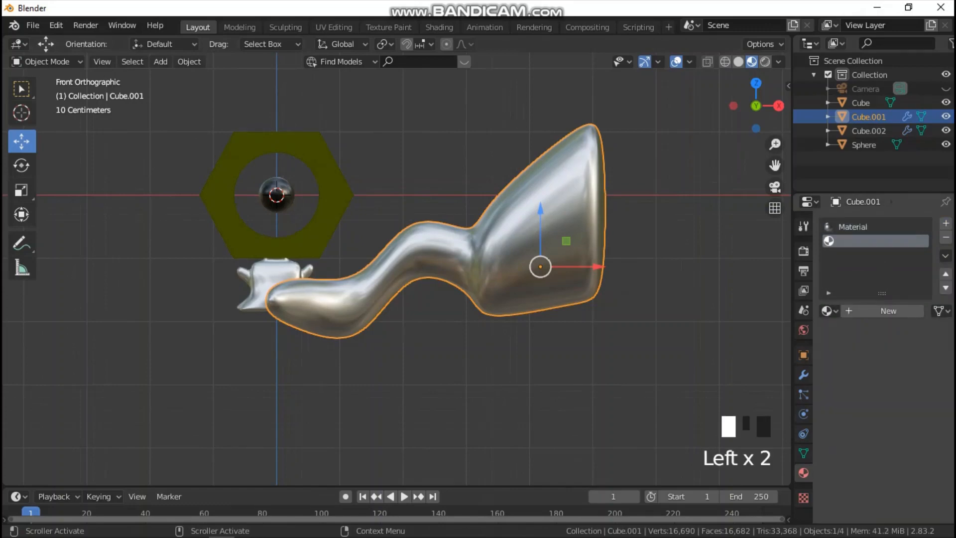
click(884, 311)
scroll(884, 319, down, 8)
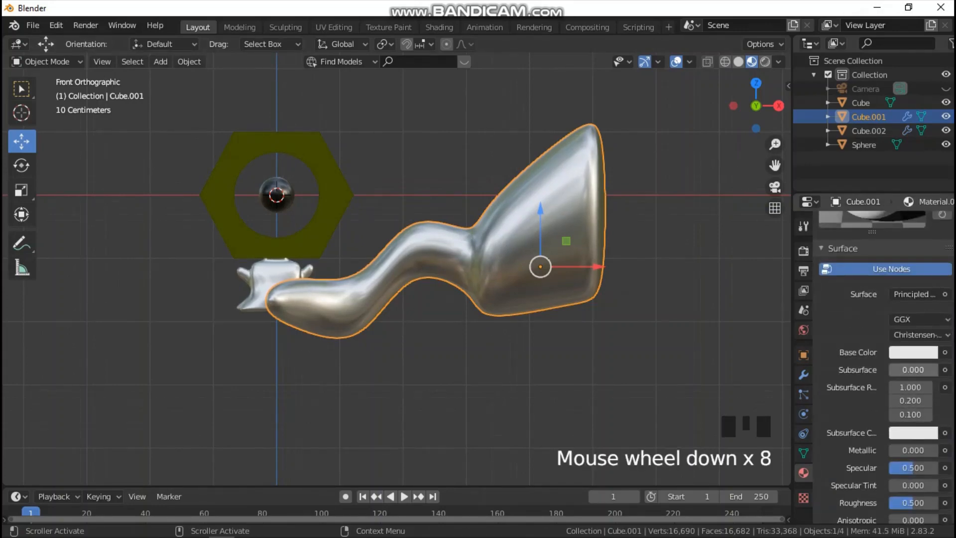
click(914, 352)
click(865, 240)
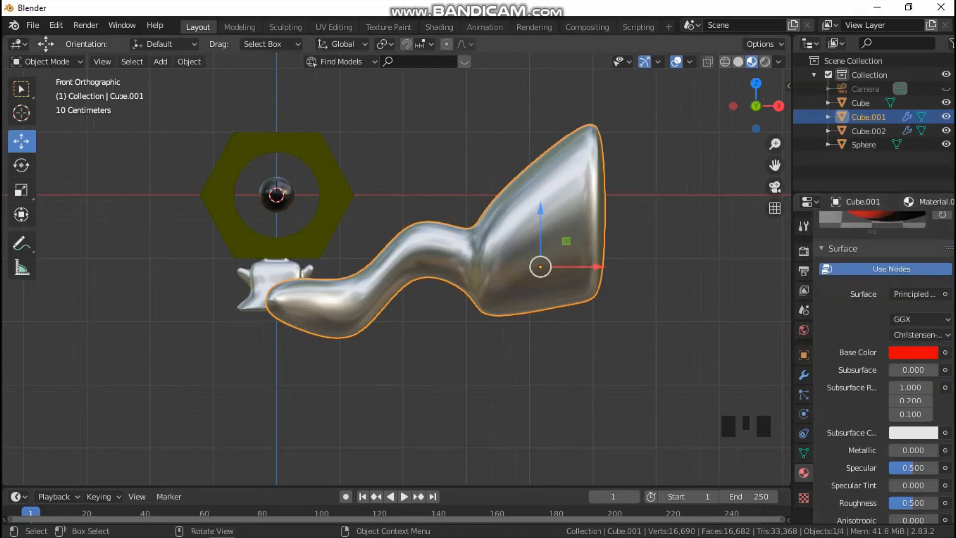
Assign the red material to the arm's entire mesh.
key(Tab)
key(a)
scroll(882, 348, up, 7)
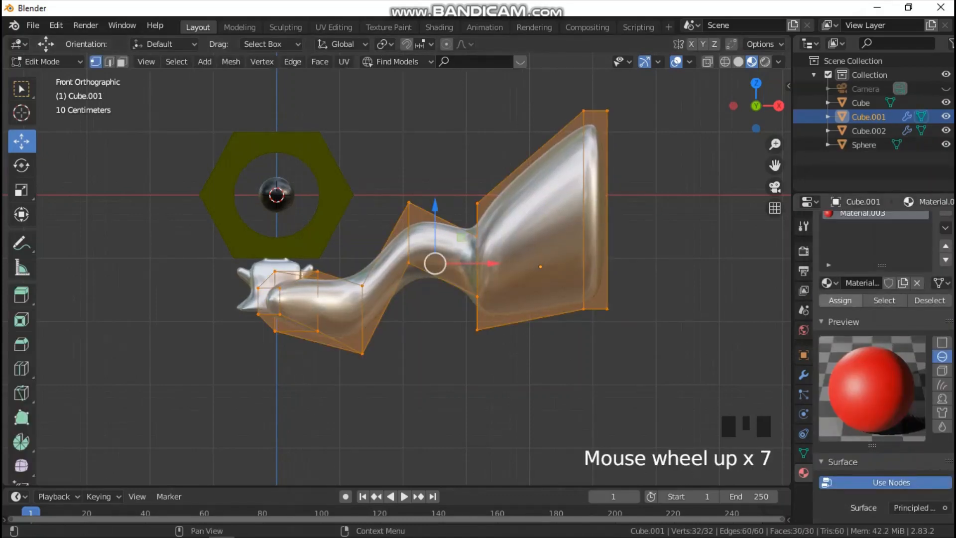
key(Tab)
middle_drag(448, 249, 493, 234)
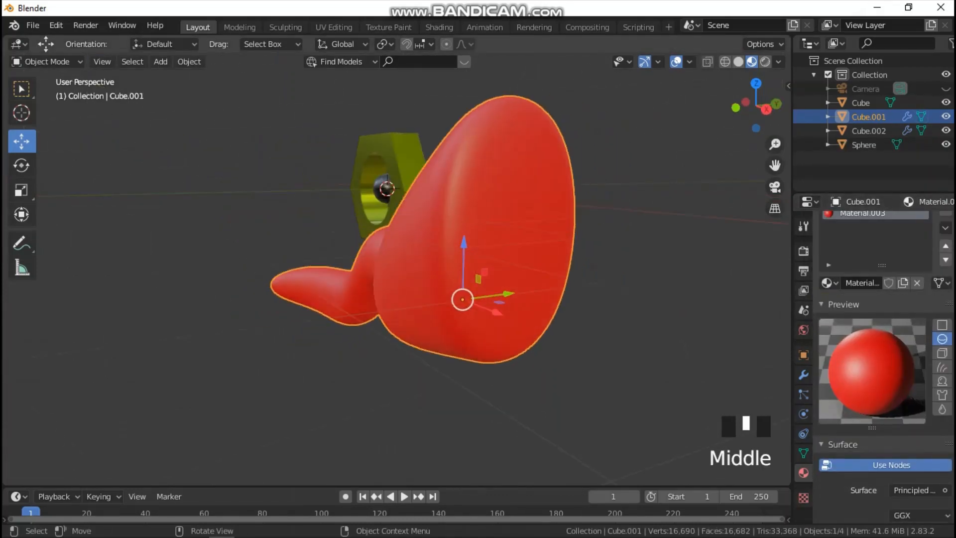
Select the large outer face of the arm's wide end and inset it.
key(Tab)
click(122, 61)
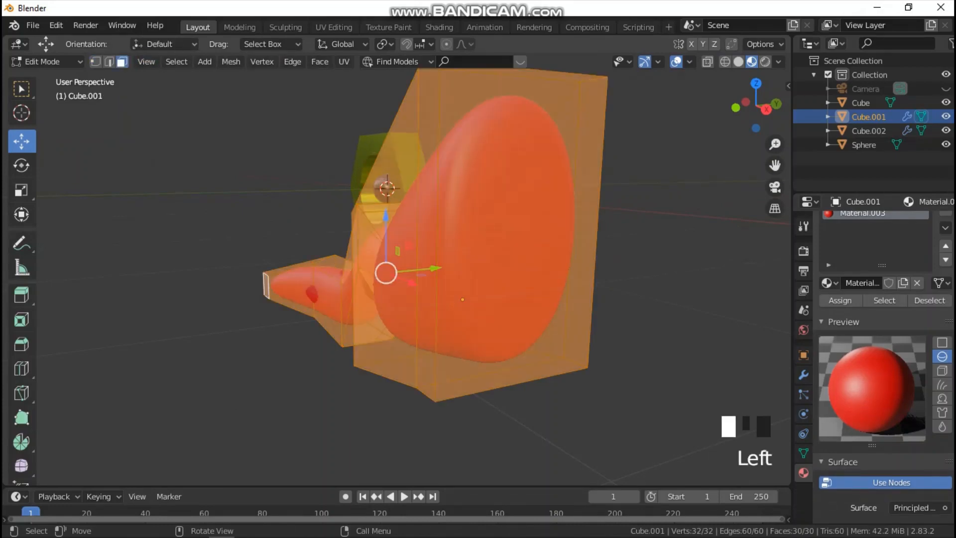
click(498, 224)
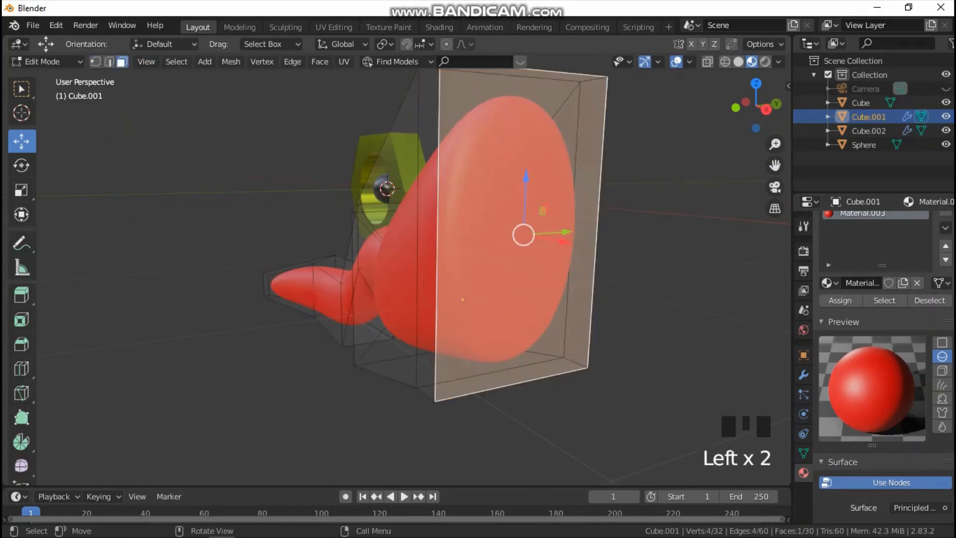
key(i)
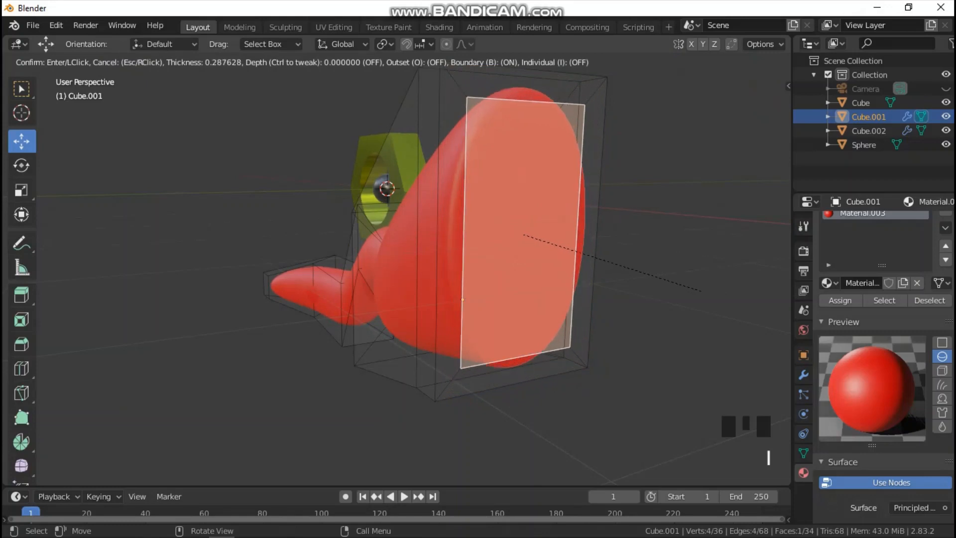
click(678, 280)
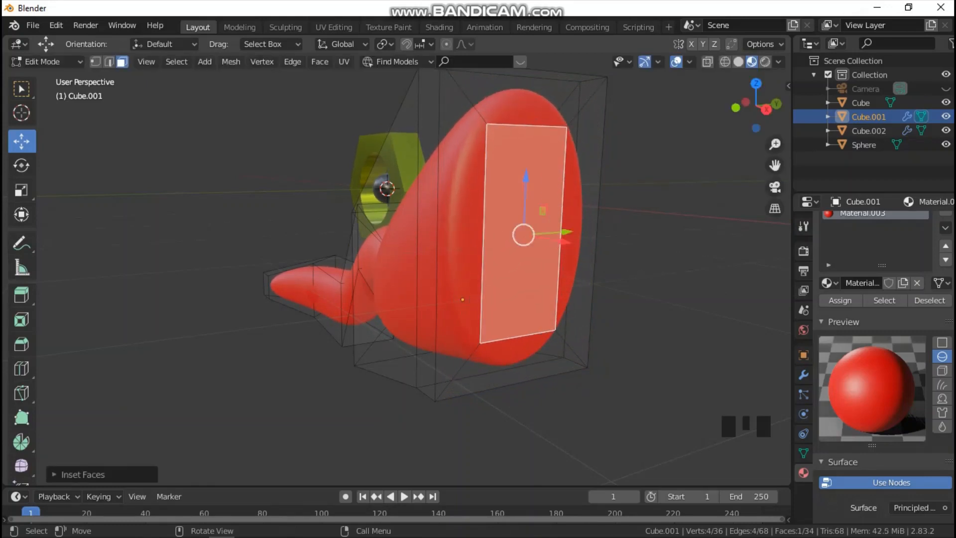
Extrude the inset face inward along X by about 0.36 m to hollow out the wide end.
middle_drag(677, 280, 707, 285)
key(e)
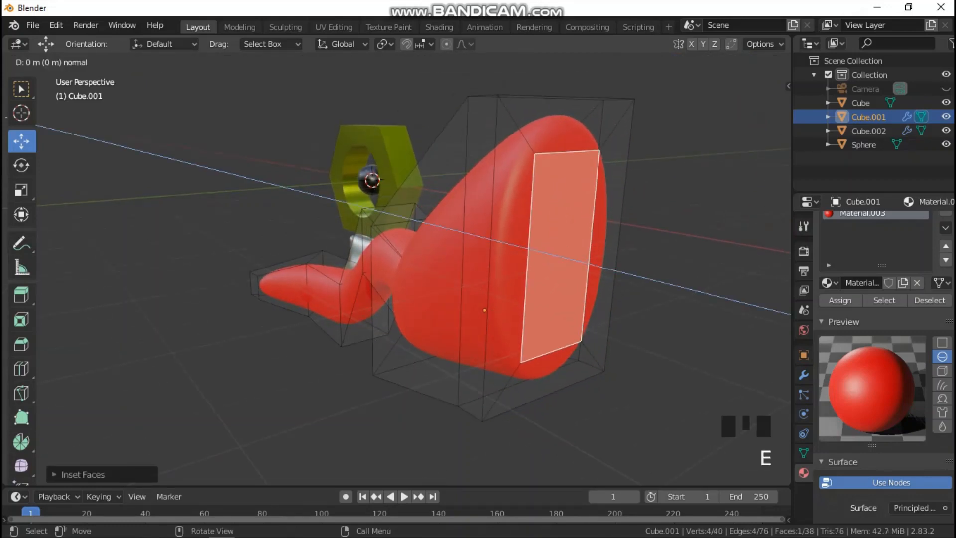
key(x)
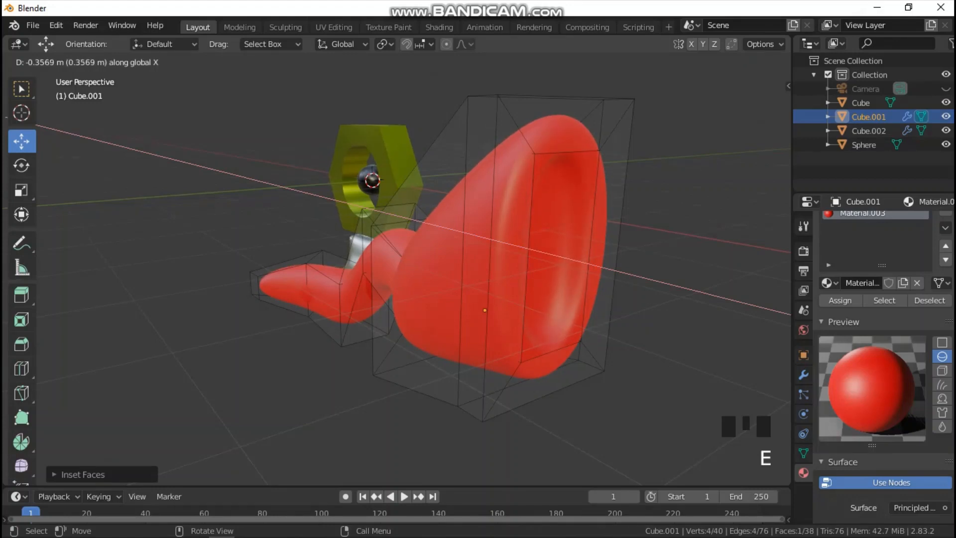
click(528, 269)
middle_drag(528, 269, 544, 269)
In Solid shading, enlarge the recessed inner face, shrink it slightly, and move it deeper along X.
key(z)
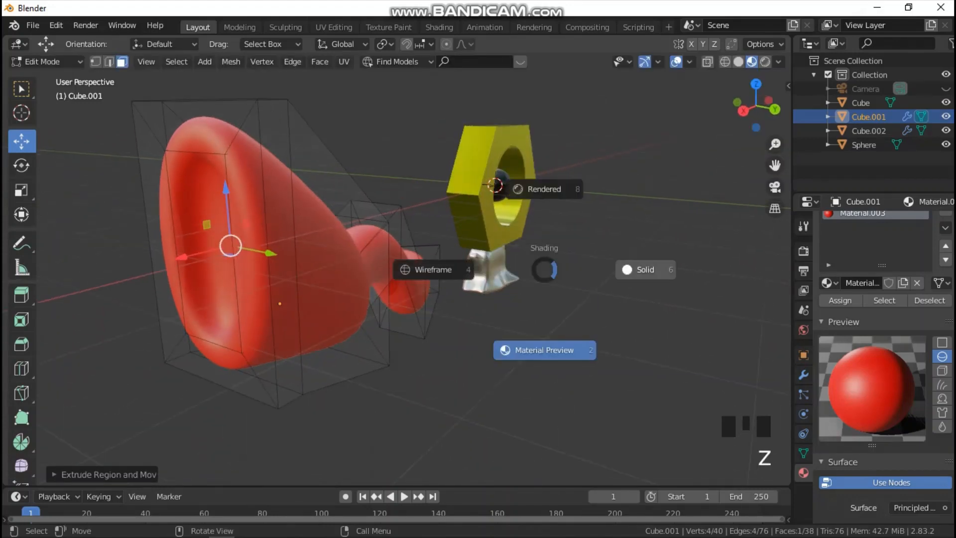
click(645, 270)
key(s)
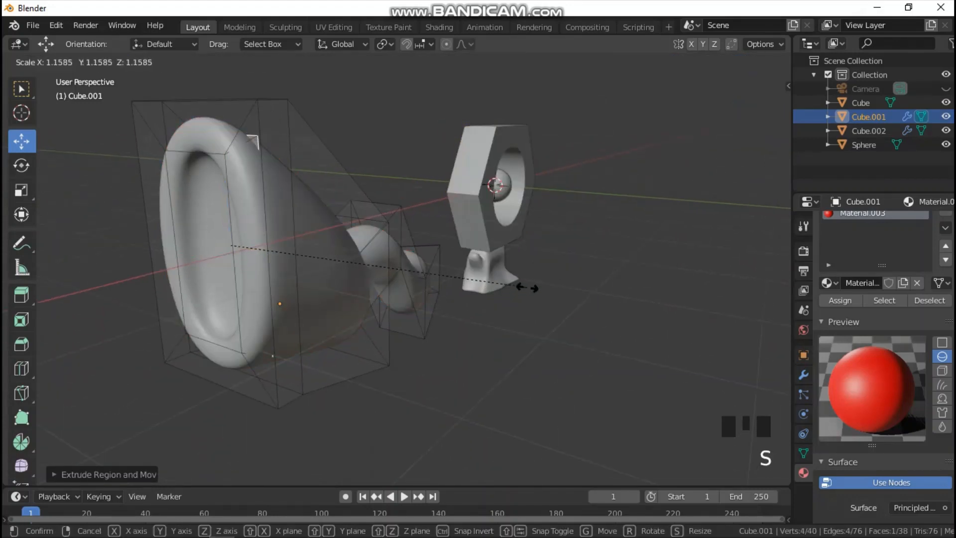
click(598, 290)
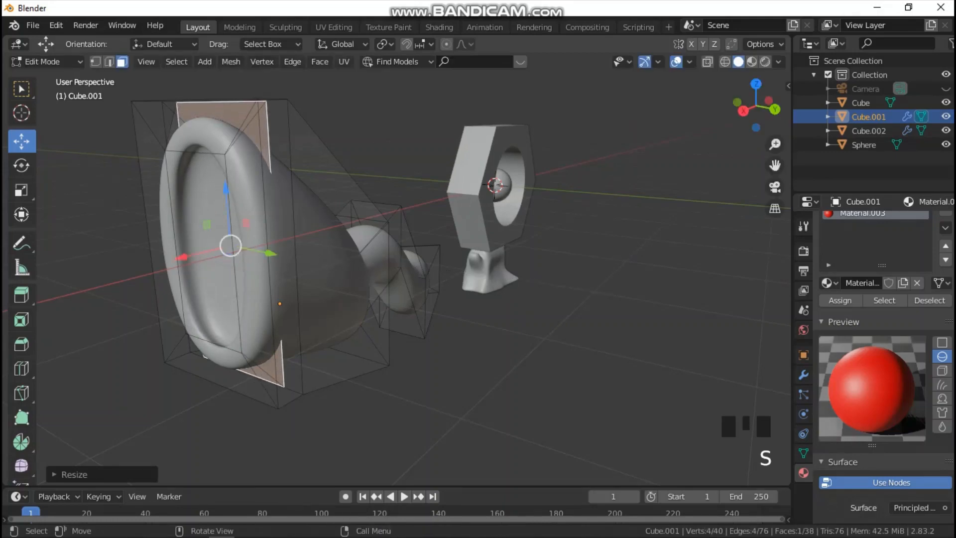
middle_drag(598, 290, 612, 252)
key(s)
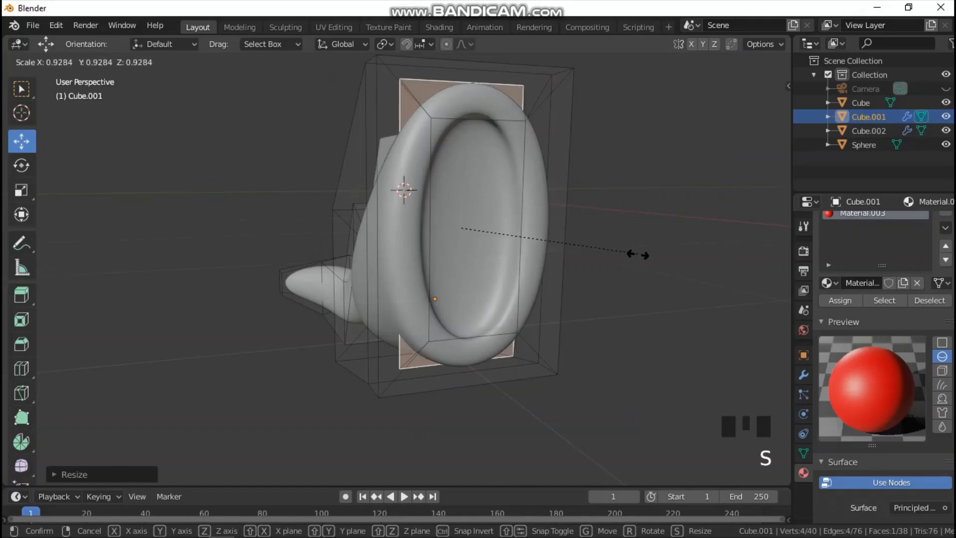
click(634, 254)
middle_drag(634, 254, 578, 249)
drag(649, 260, 615, 256)
Shrink the recessed face along Z from the front, and return to Object Mode with Material Preview shading.
key(grave)
key(s)
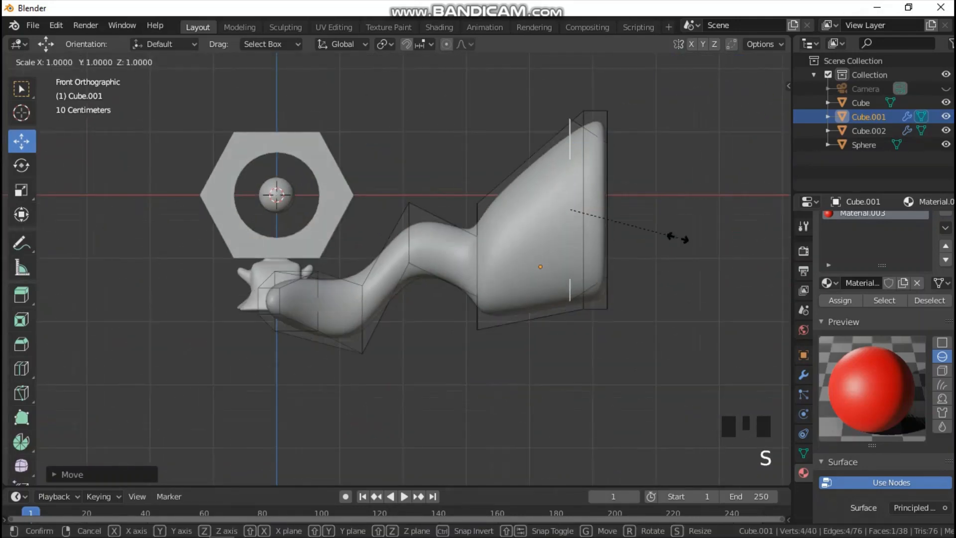
key(z)
click(633, 213)
middle_drag(573, 209, 491, 219)
key(Tab)
key(z)
click(545, 306)
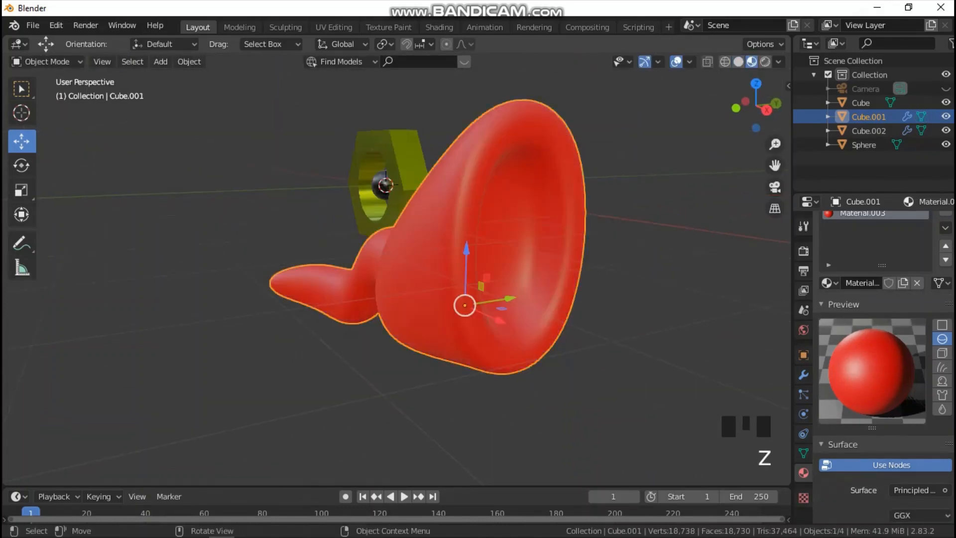
Deselect the red arm and add a cube mesh to the scene in the front view.
key(grave)
click(473, 256)
key(grave)
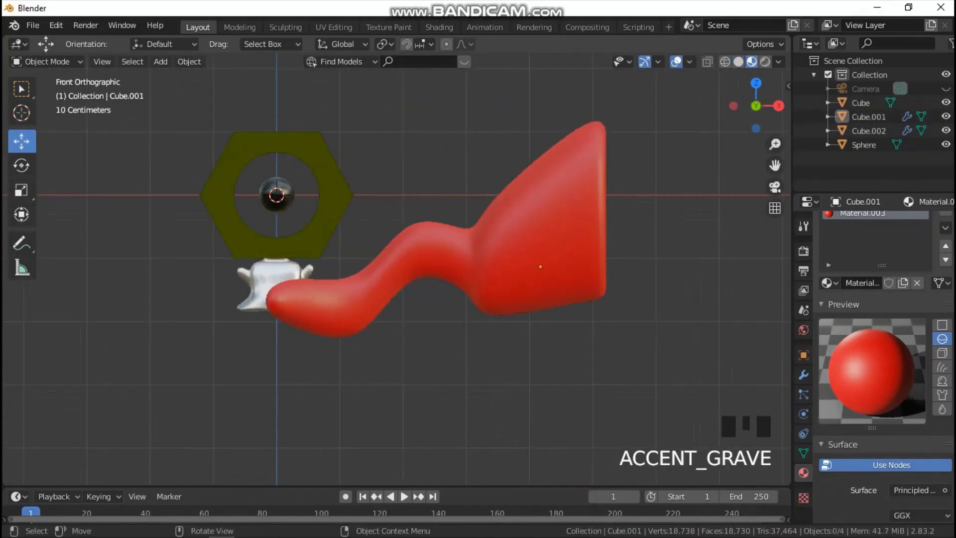
scroll(398, 269, down, 2)
key(shift+a)
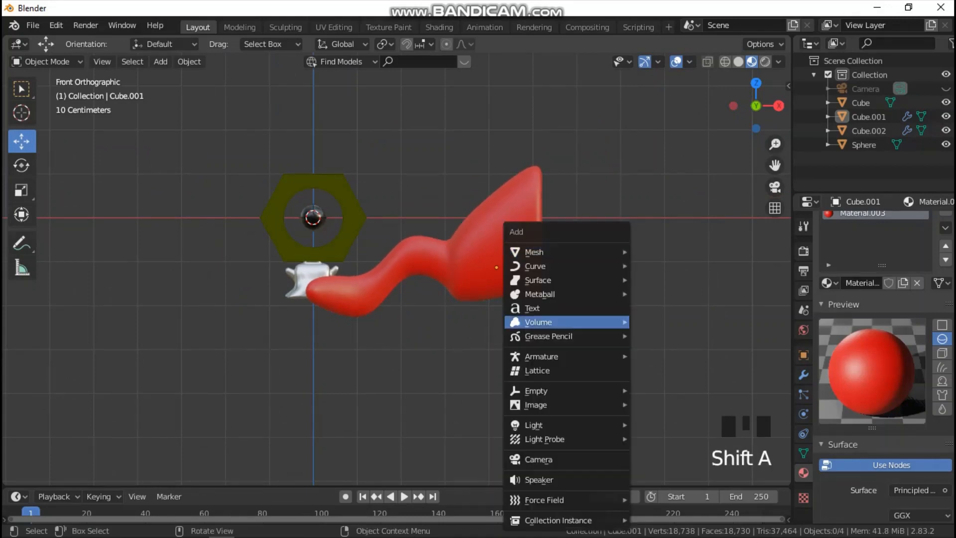
mouse_move(535, 252)
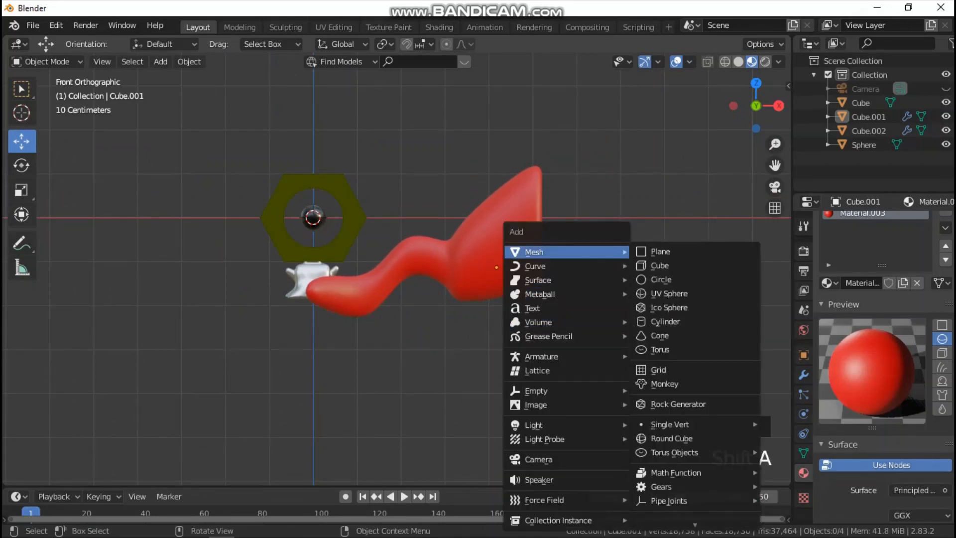
click(660, 265)
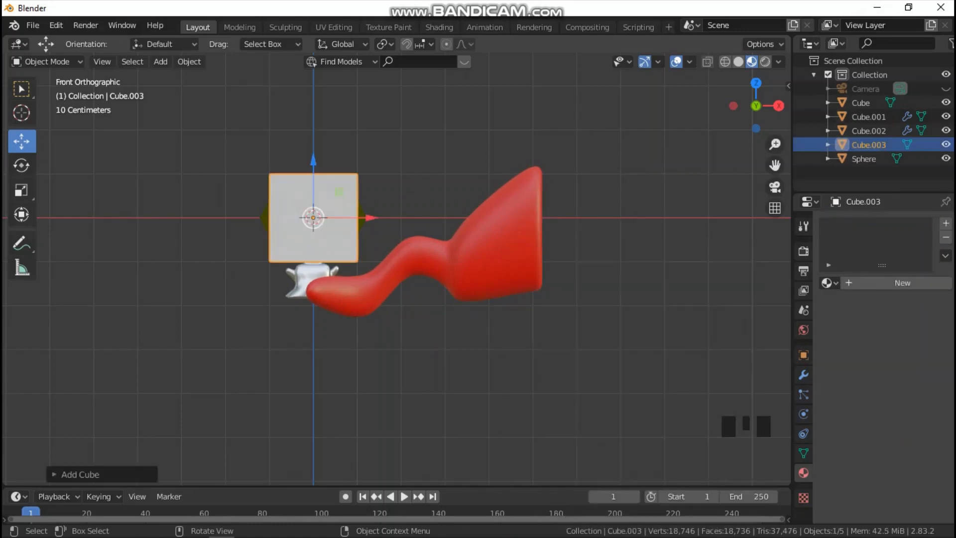
Move the new cube along X to the arm's open wide end and give it the existing metallic "Material".
drag(339, 192, 589, 192)
click(827, 282)
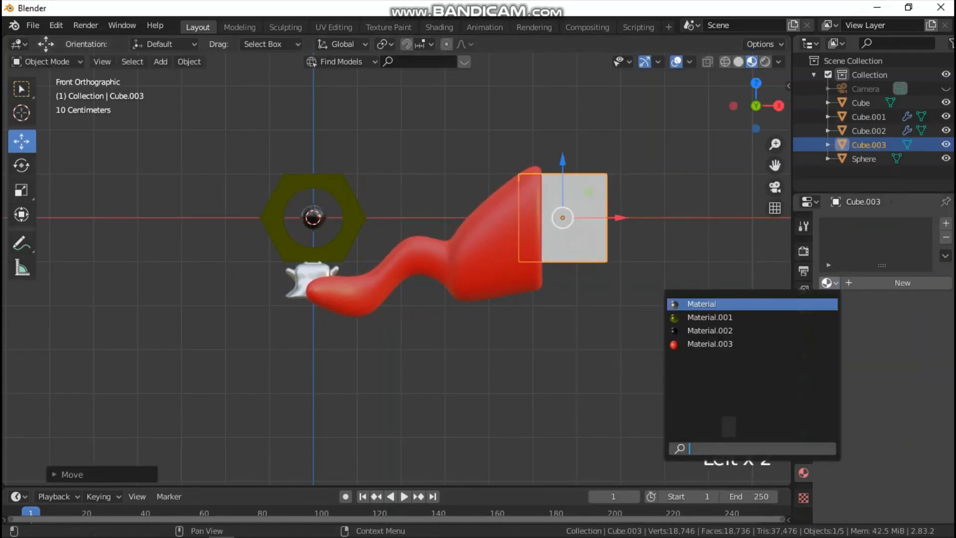
click(698, 303)
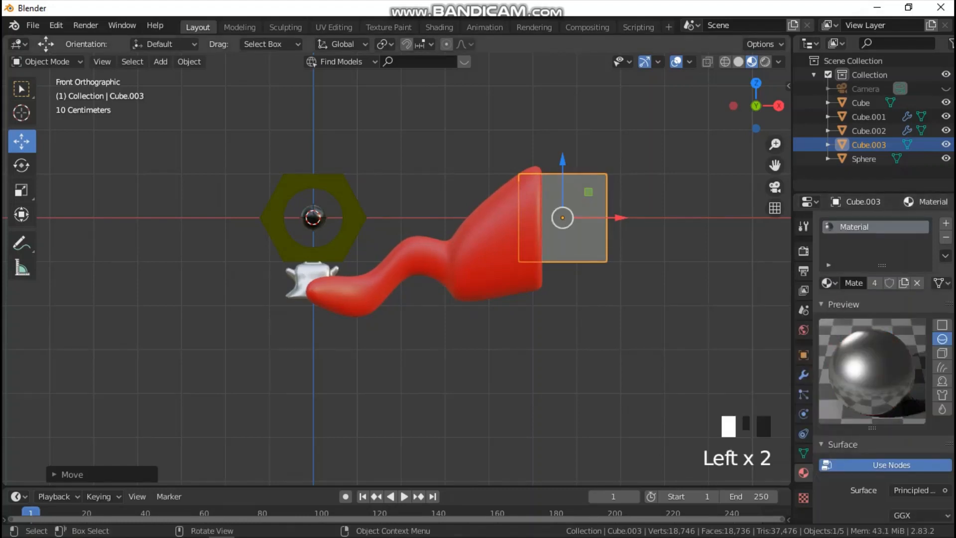
Add a Subdivision Surface modifier to the new metallic cube and set its viewport subdivisions to 3.
click(803, 375)
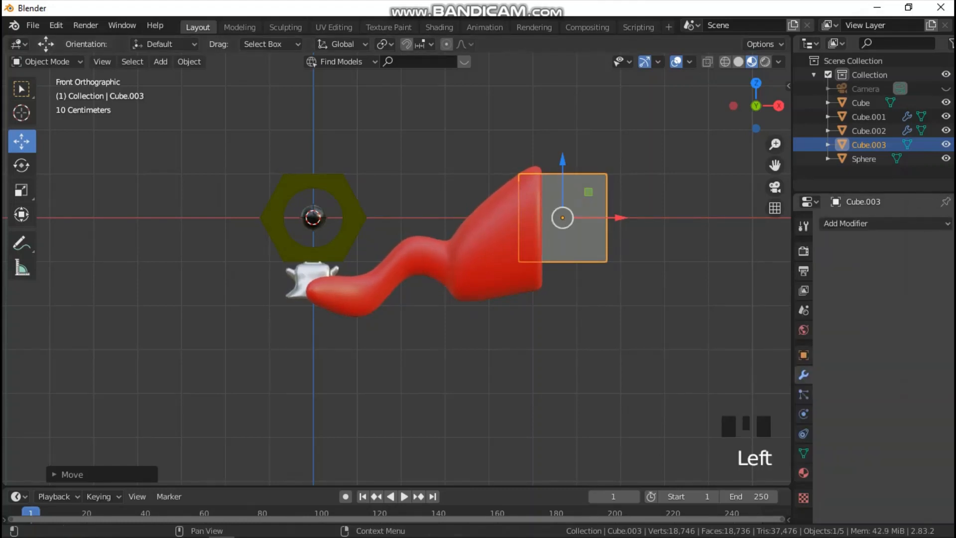
click(885, 223)
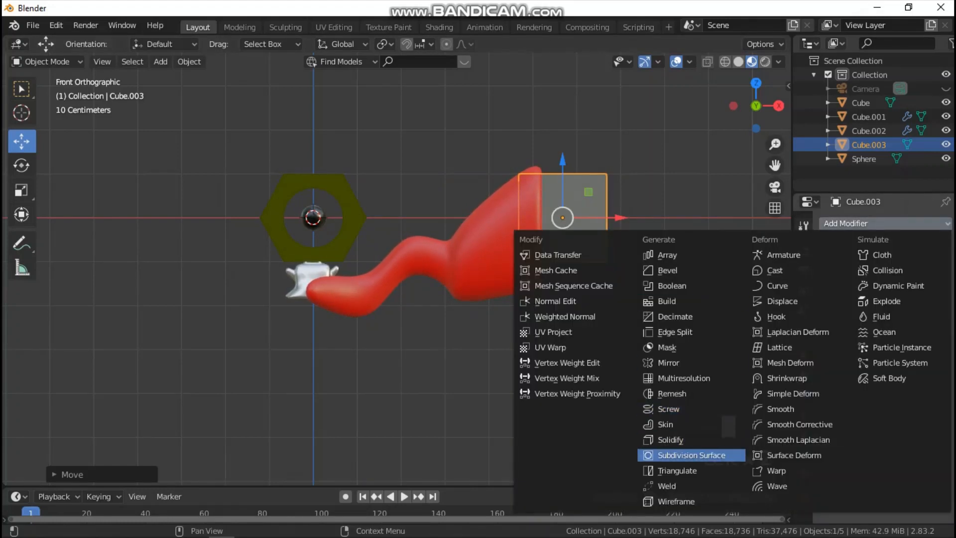
click(688, 455)
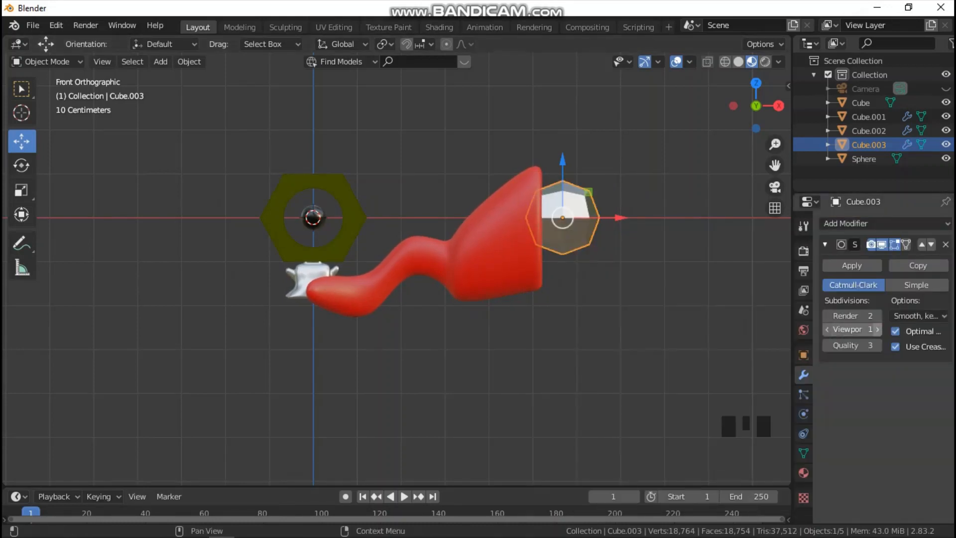
click(878, 329)
click(878, 329)
Shade the metallic piece smooth and enable Auto Smooth on its normals.
right_click(597, 210)
click(597, 210)
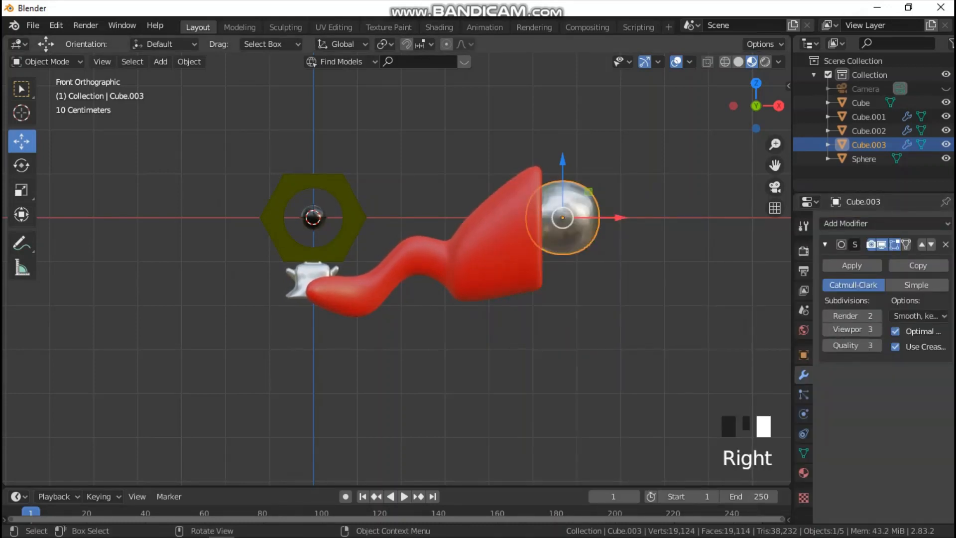
click(804, 453)
click(844, 480)
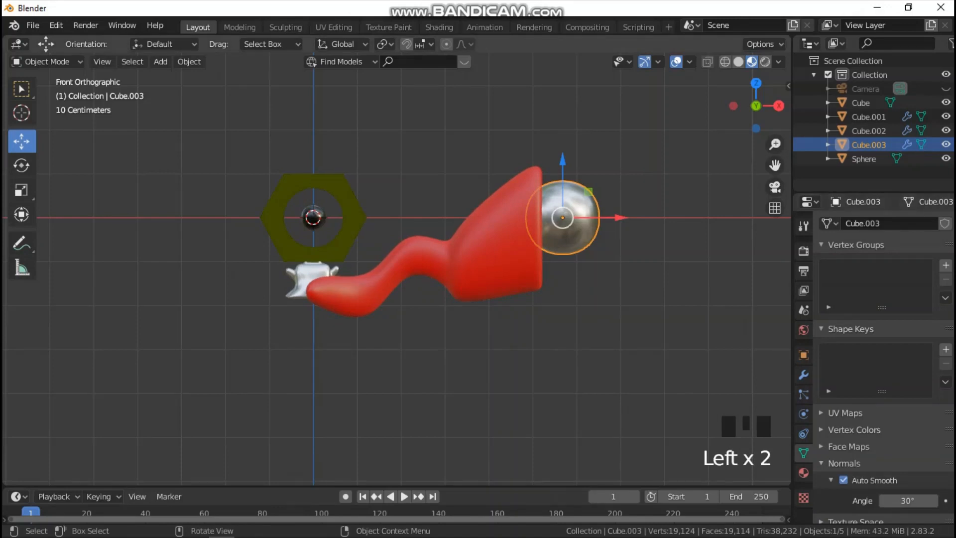
Move the metallic piece down along Z below the arm and add a horizontal loop cut near its lower end.
drag(563, 159, 563, 273)
key(Tab)
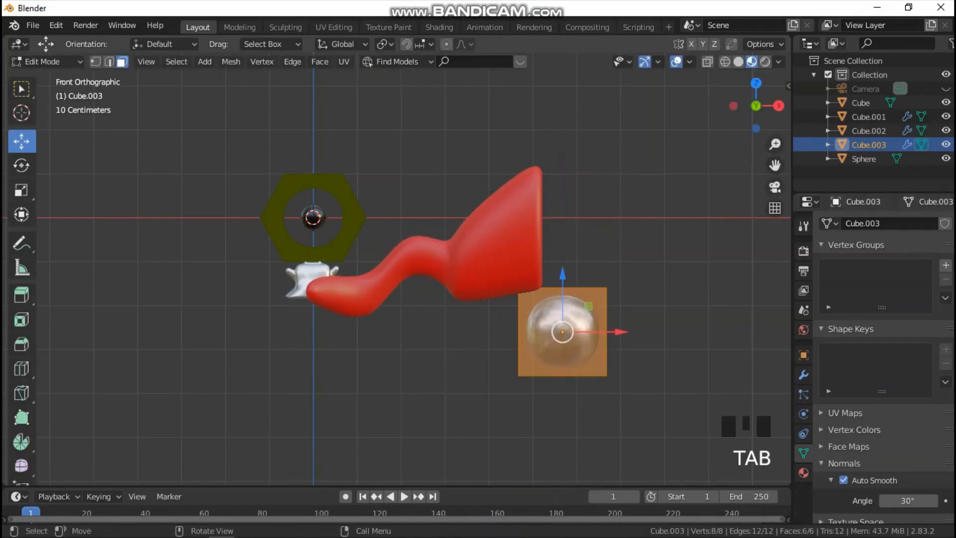
key(ctrl+r)
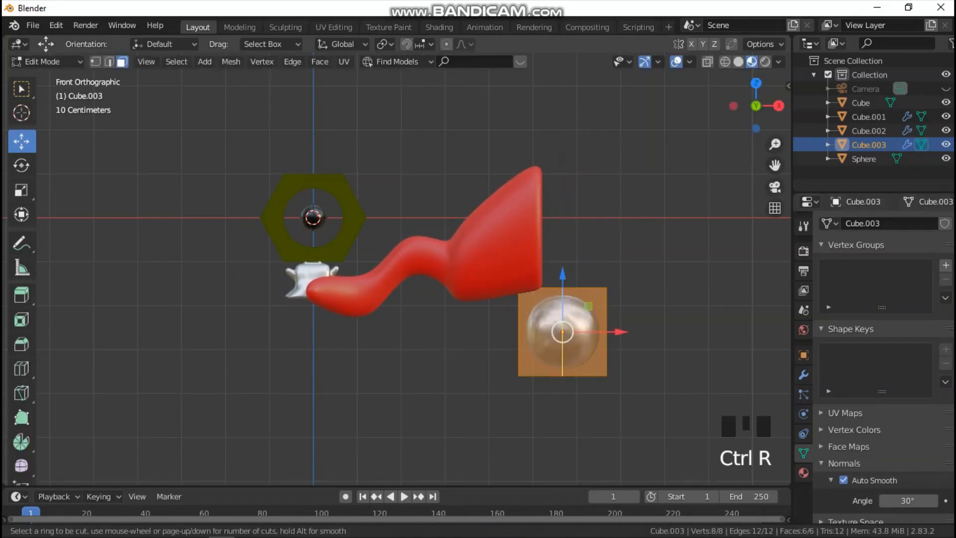
click(597, 331)
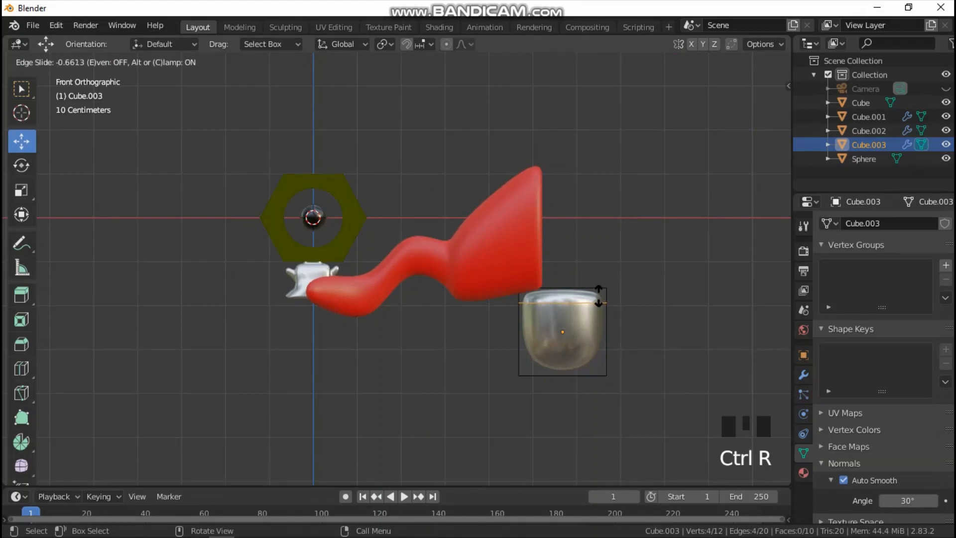
click(599, 304)
key(Tab)
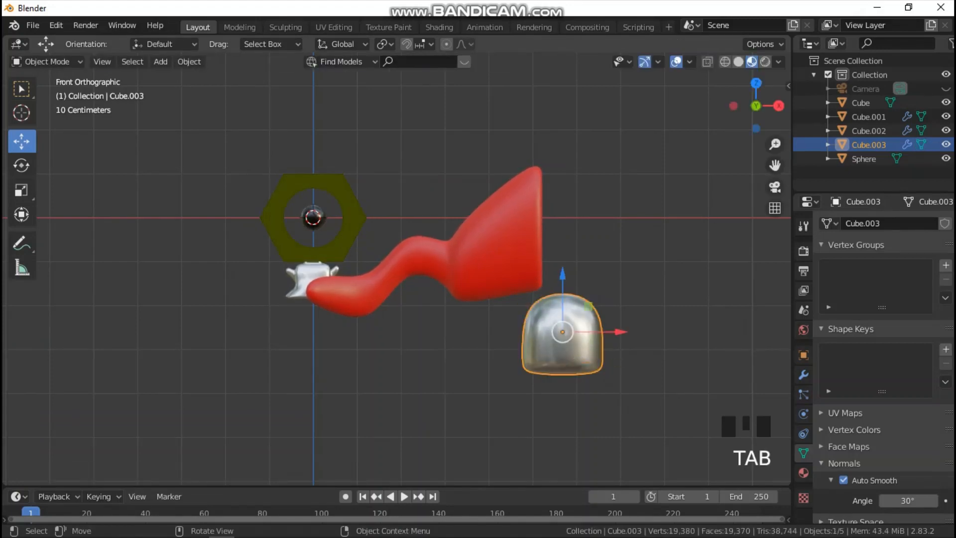
Stretch the metallic piece along Z to about twice its height.
key(s)
key(z)
click(687, 325)
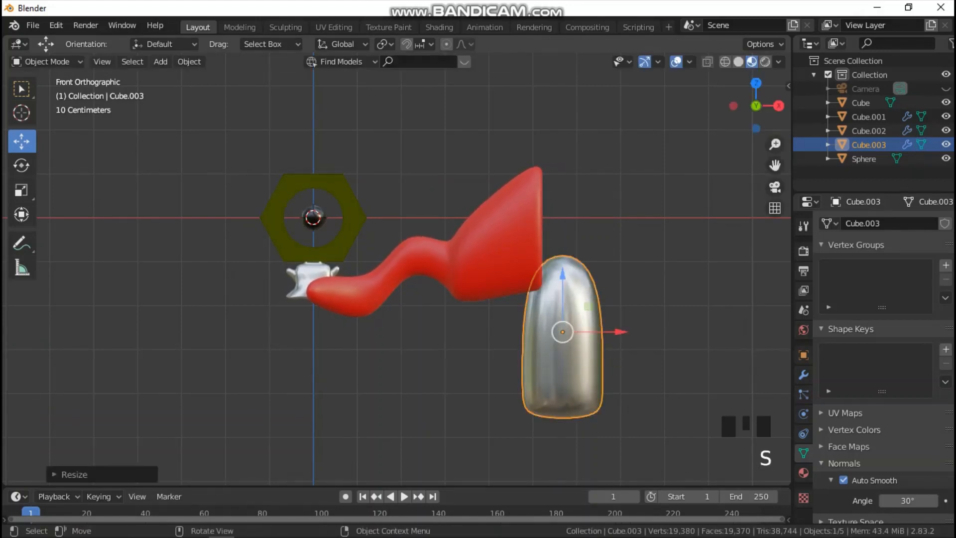
From the right view, add a second loop cut close to the piece's base to sharpen its flat end, and return to the front view.
key(grave)
click(720, 303)
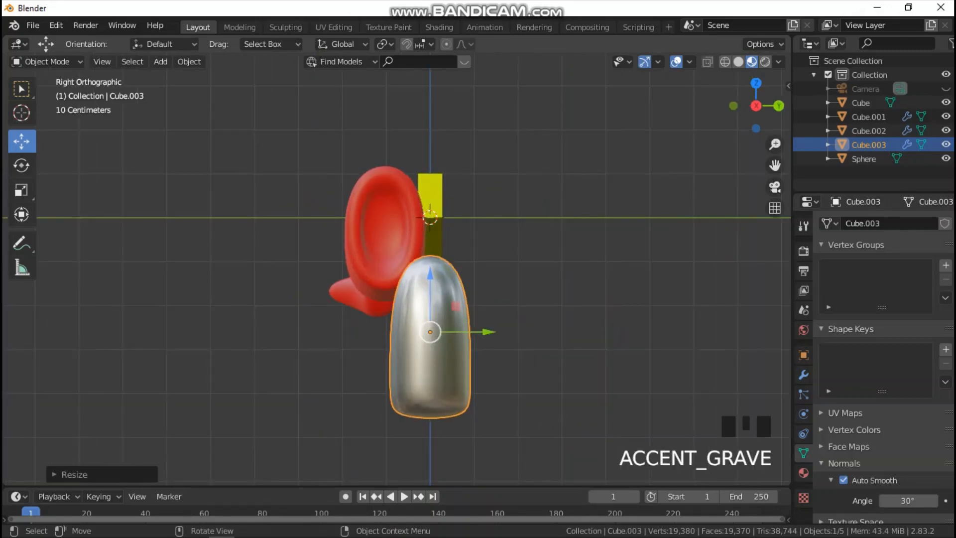
key(Tab)
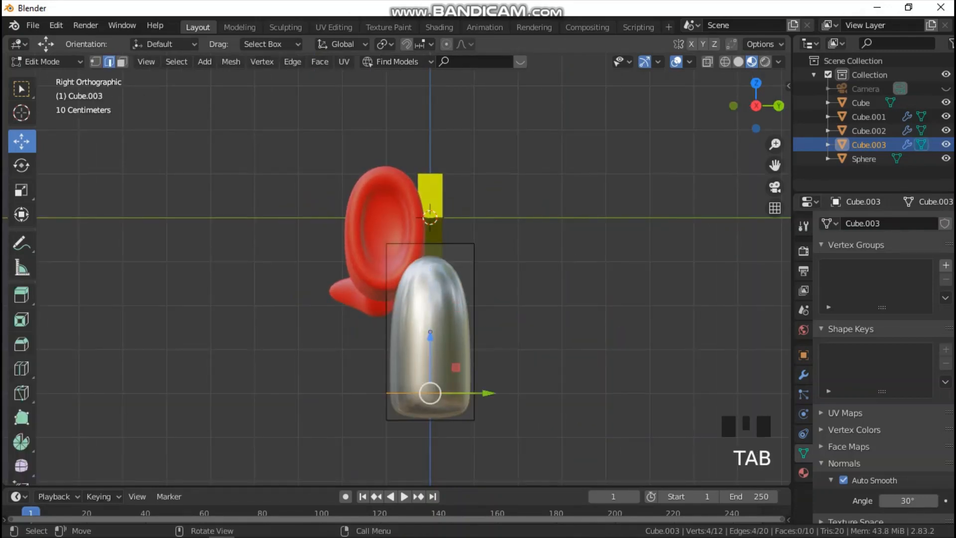
key(ctrl+r)
click(430, 407)
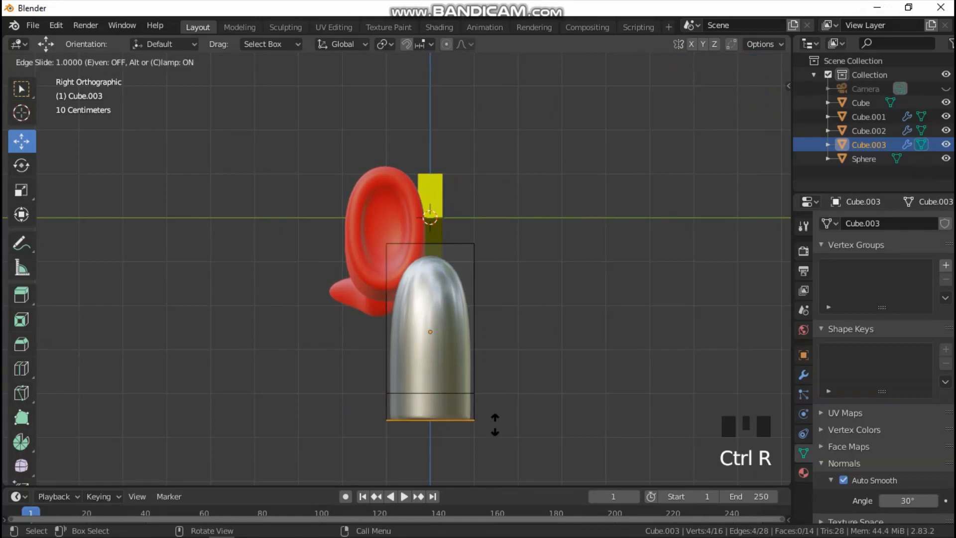
click(430, 417)
key(grave)
click(455, 241)
key(Tab)
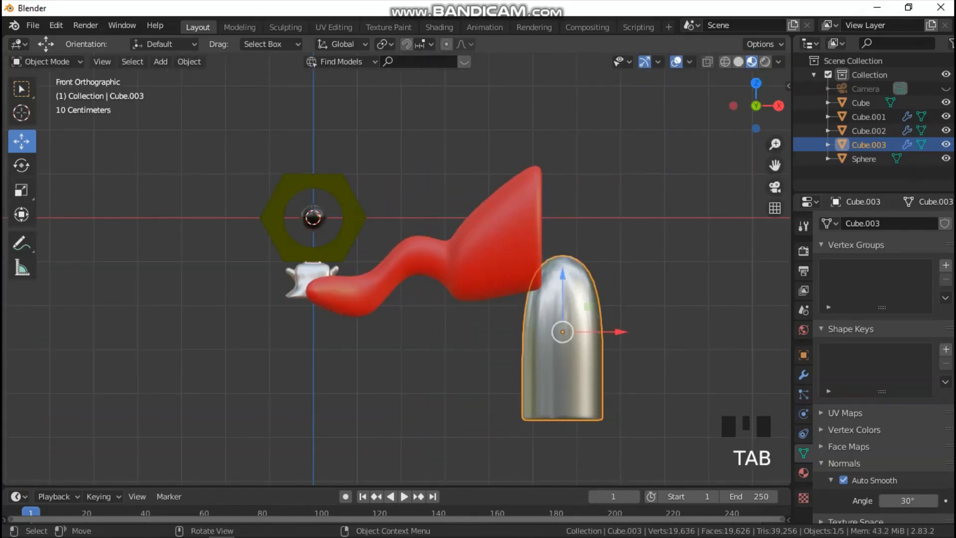
Rotate the metallic piece horizontal with its rounded end pointing away from the arm, and raise it along Z to the arm's opening.
key(r)
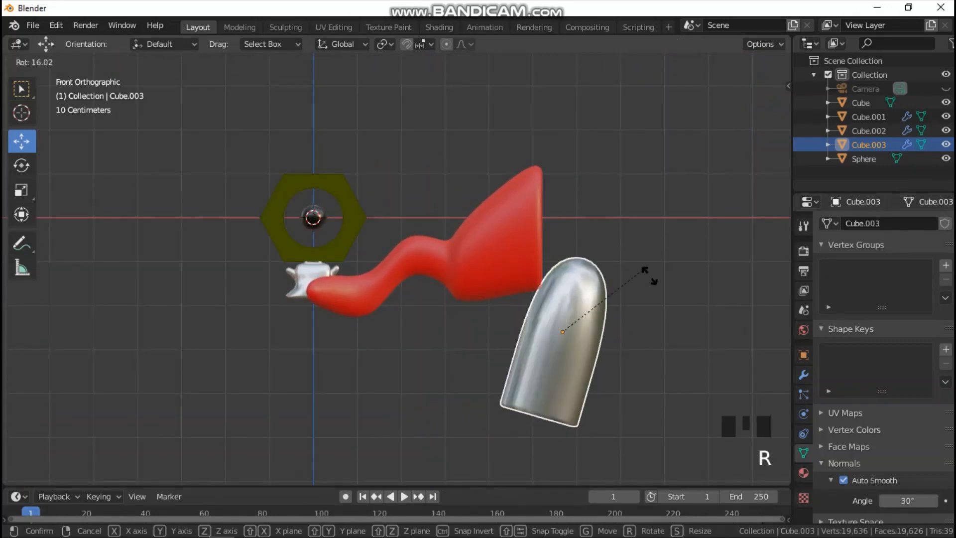
click(657, 334)
drag(563, 304, 563, 193)
key(r)
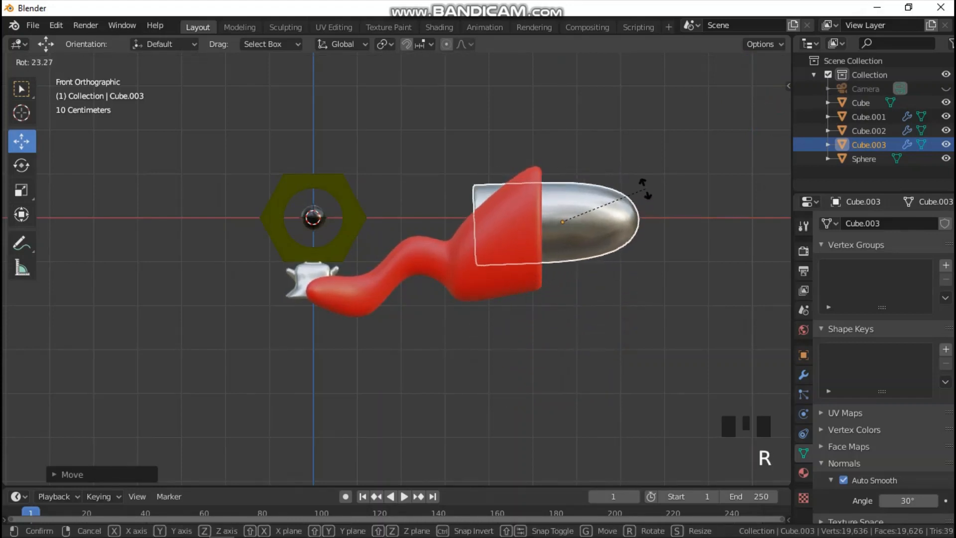
click(646, 218)
Scale the metallic piece down, center it in the arm's opening along Y from the right view, and shrink it further.
key(s)
click(639, 217)
key(grave)
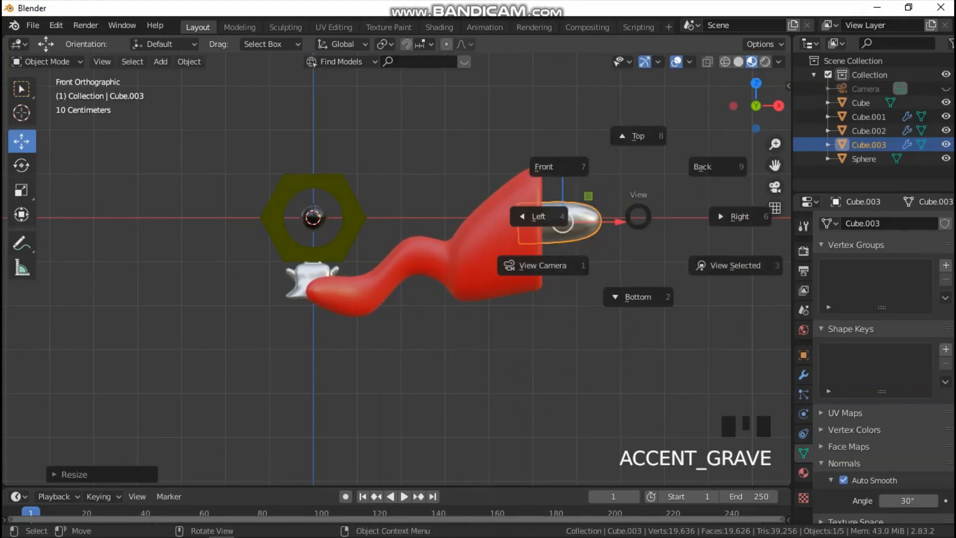
click(736, 213)
drag(483, 222, 441, 222)
key(s)
click(515, 220)
From the front view, move the metallic prong up along Z and slightly into the arm along X.
key(grave)
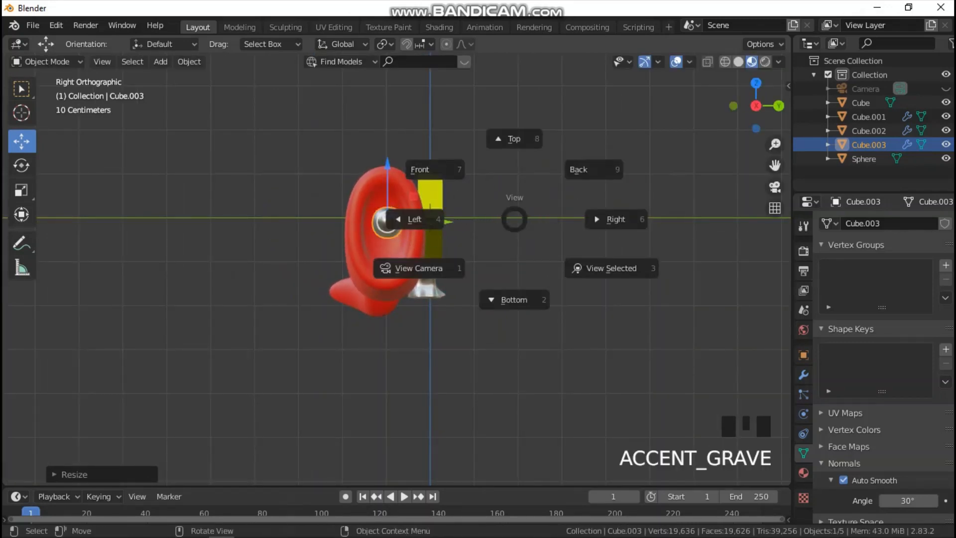
click(420, 168)
drag(562, 170, 563, 154)
drag(593, 201, 580, 202)
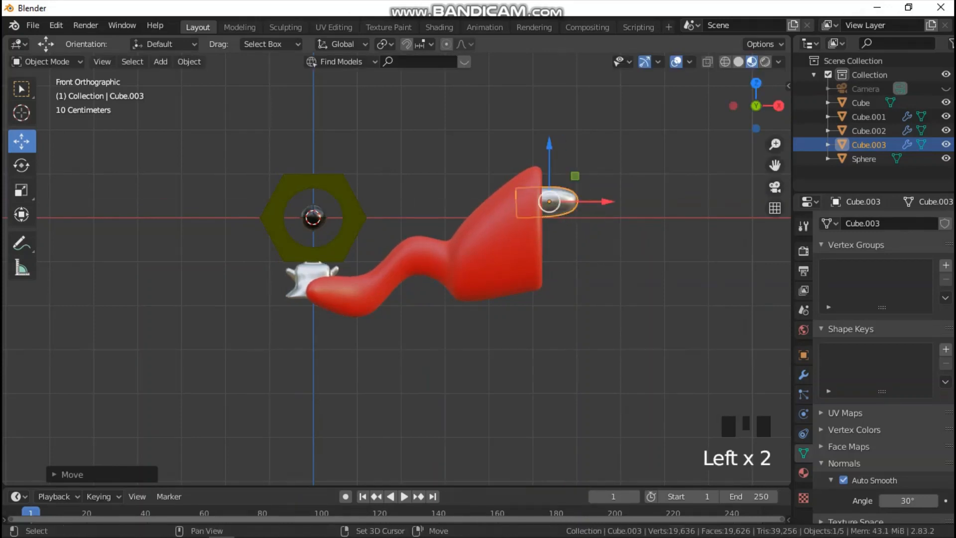
Duplicate the prong, move the copy down along Z as a second prong, and lower the upper prong slightly.
key(shift+d)
right_click(592, 209)
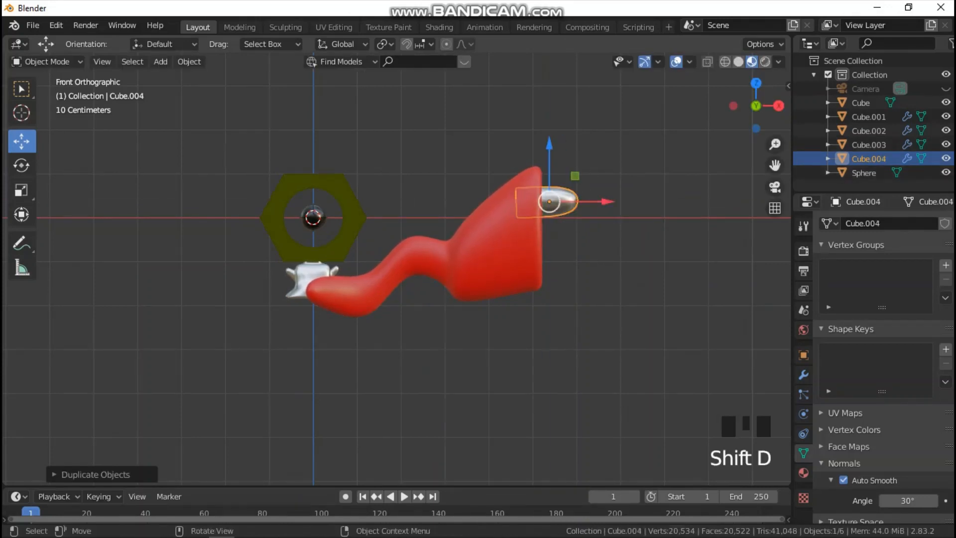
drag(549, 159, 550, 205)
click(553, 201)
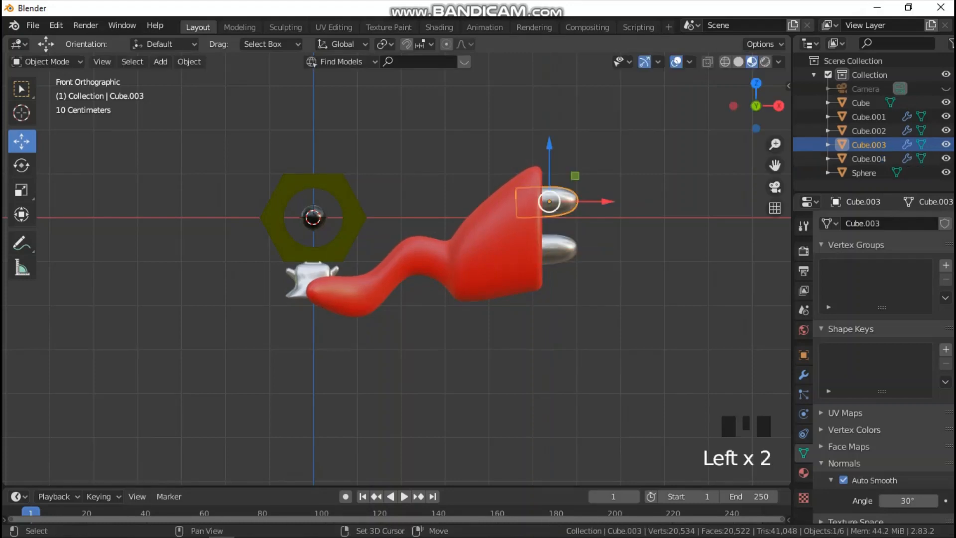
drag(549, 159, 549, 191)
Deselect the prongs, switch to Solid shading and examine how both prongs sit inside the arm's opening.
click(552, 249)
click(547, 349)
middle_drag(547, 349, 498, 329)
key(grave)
click(692, 241)
key(z)
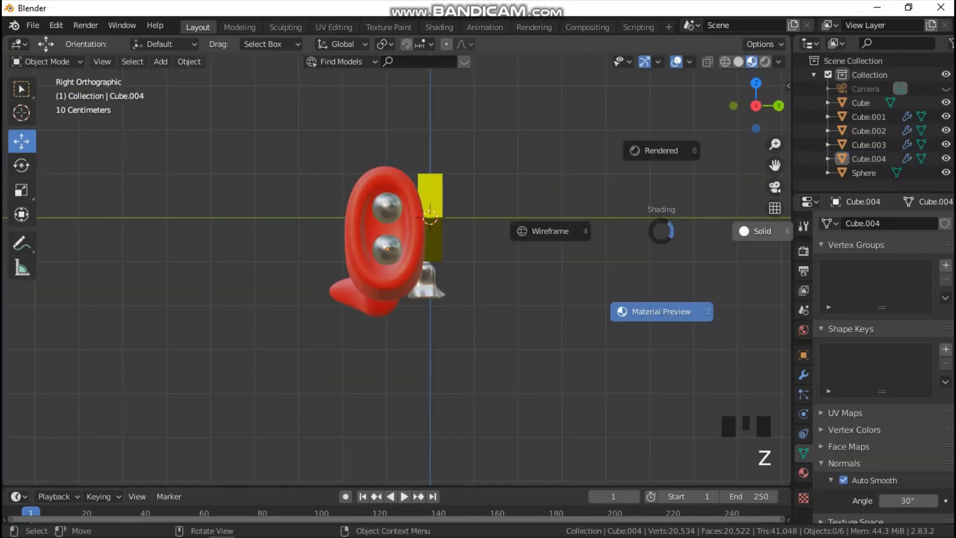
click(762, 232)
scroll(548, 249, up, 2)
middle_drag(548, 249, 656, 222)
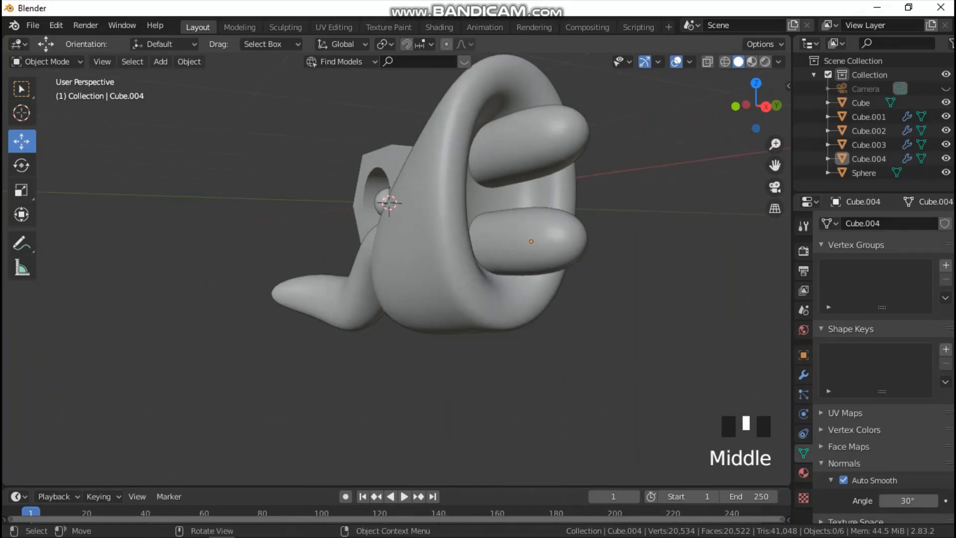
In the front view, apply the Subdivision Surface modifier on the upper prong and on the lower prong.
key(grave)
drag(473, 124, 618, 338)
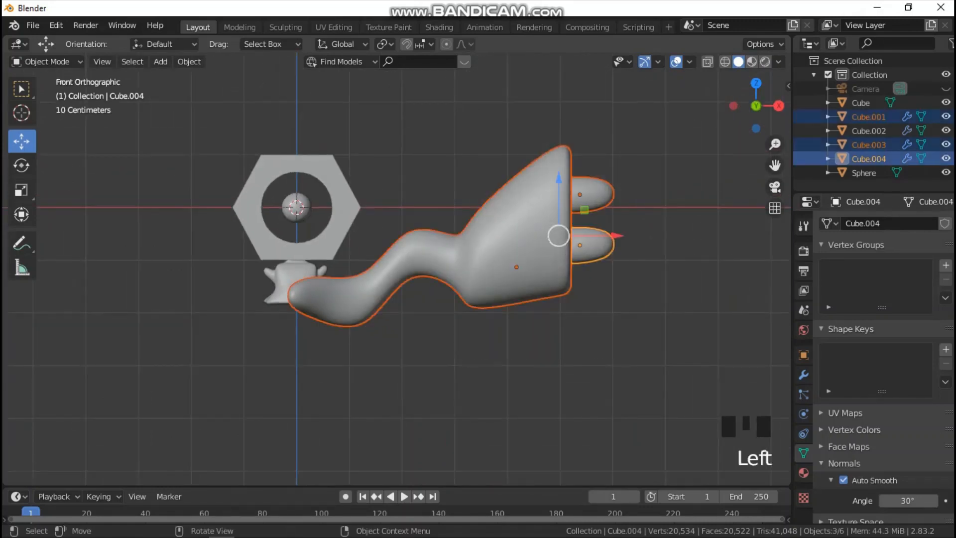
scroll(397, 269, up, 2)
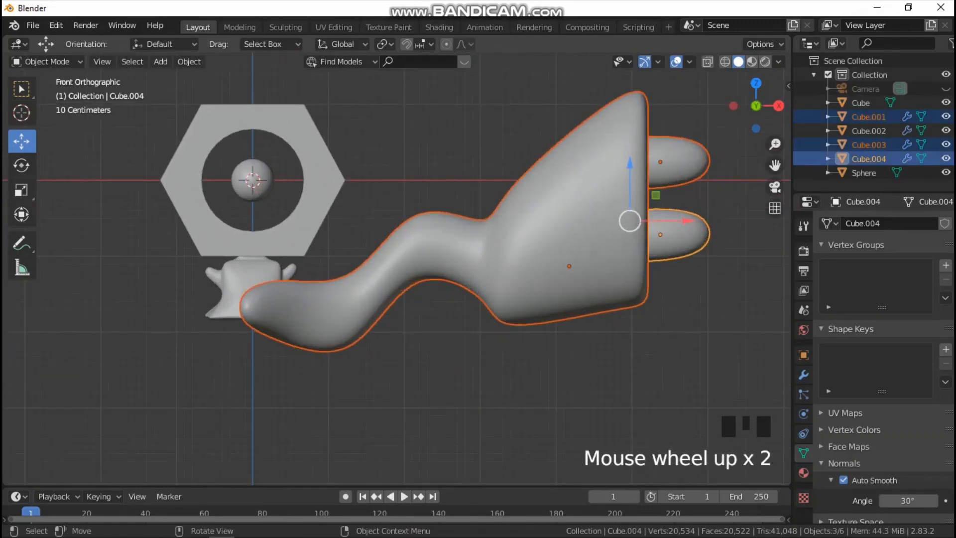
click(660, 162)
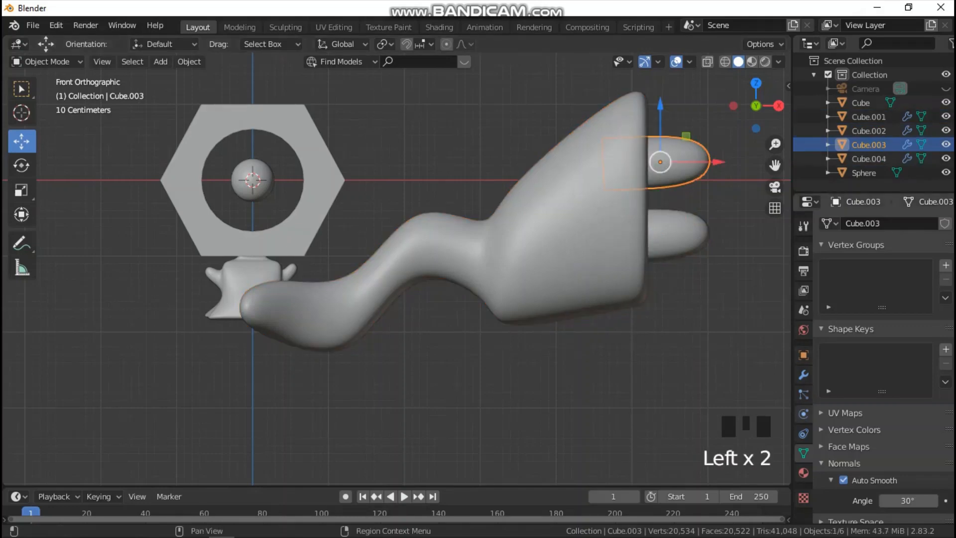
click(803, 473)
click(803, 375)
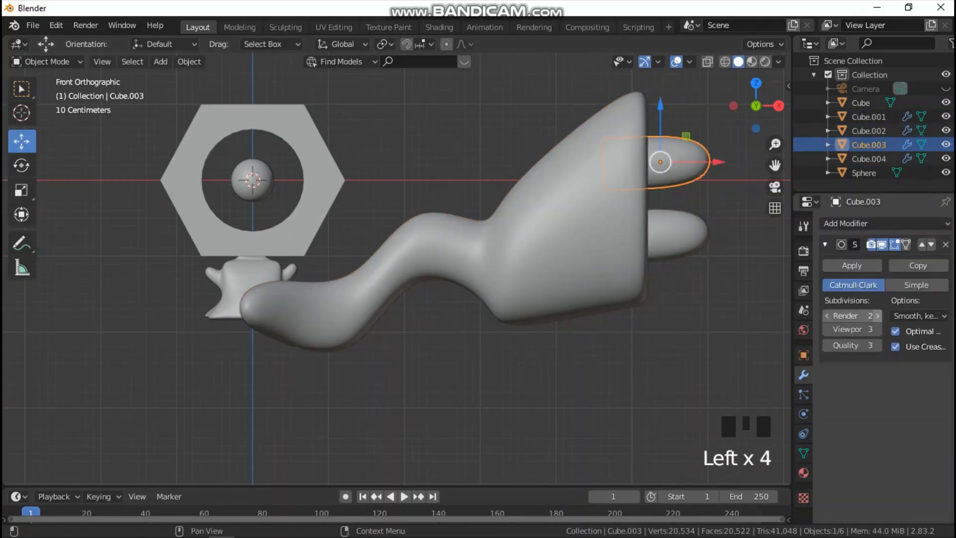
click(852, 266)
click(678, 233)
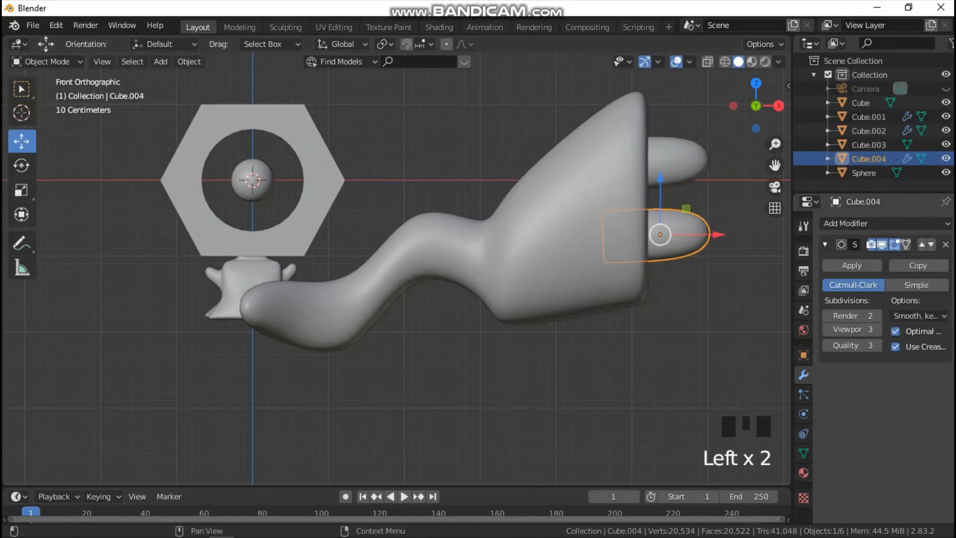
click(852, 266)
Apply the Subdivision Surface modifier on the curved arm and on the small piece beneath the hexagon.
click(572, 234)
click(853, 265)
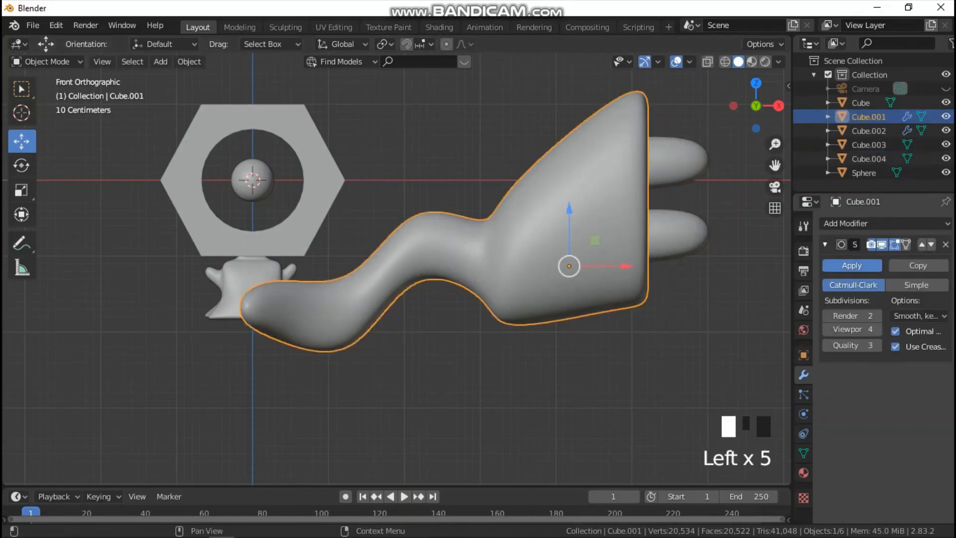
click(269, 271)
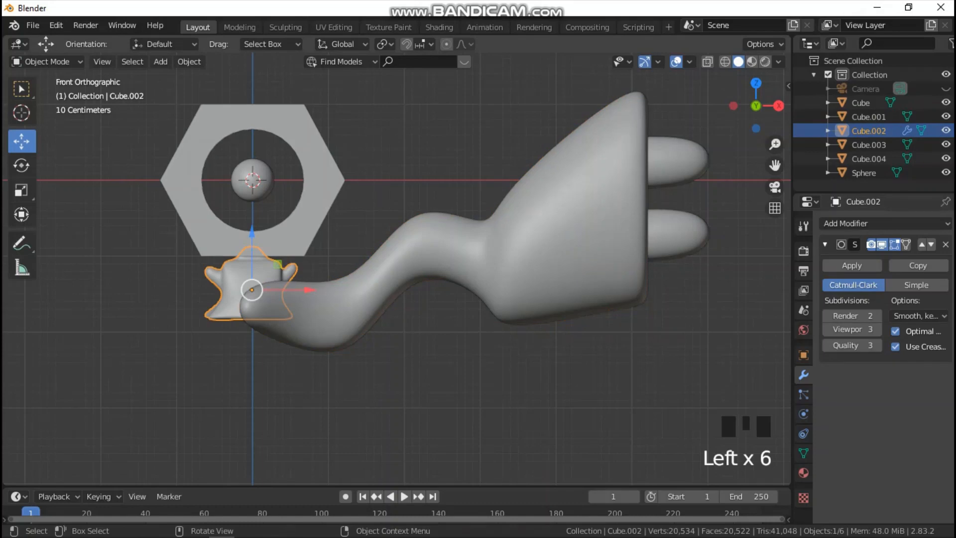
click(852, 265)
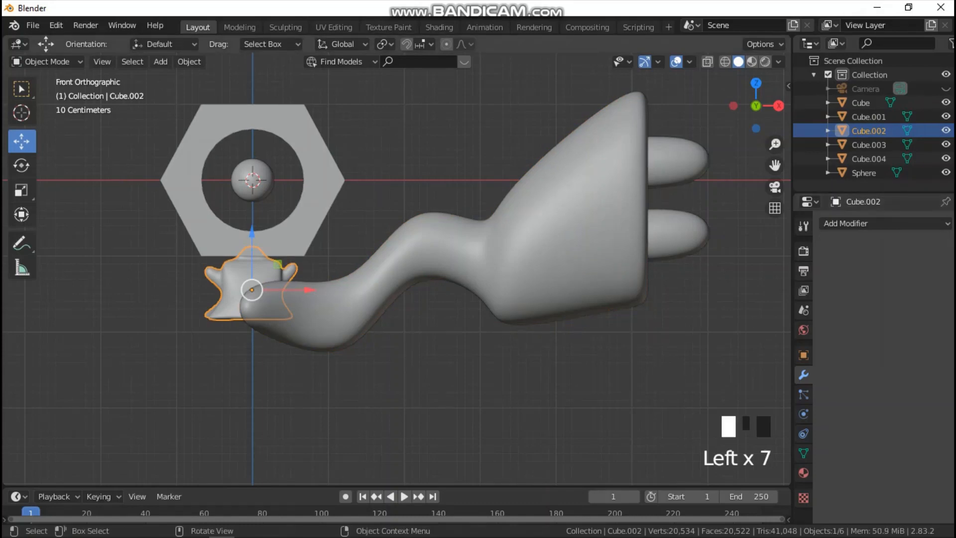
shift+drag(572, 107, 690, 381)
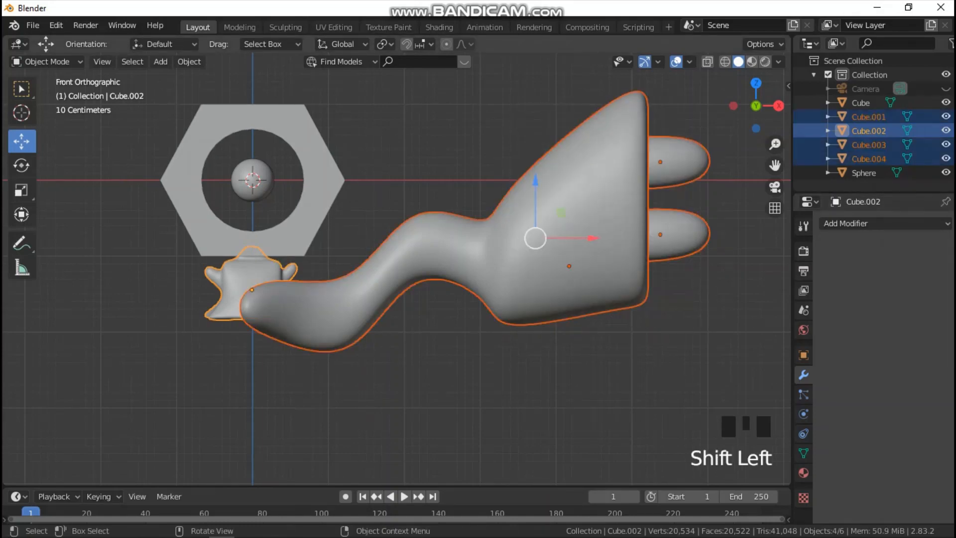
key(s)
key(Escape)
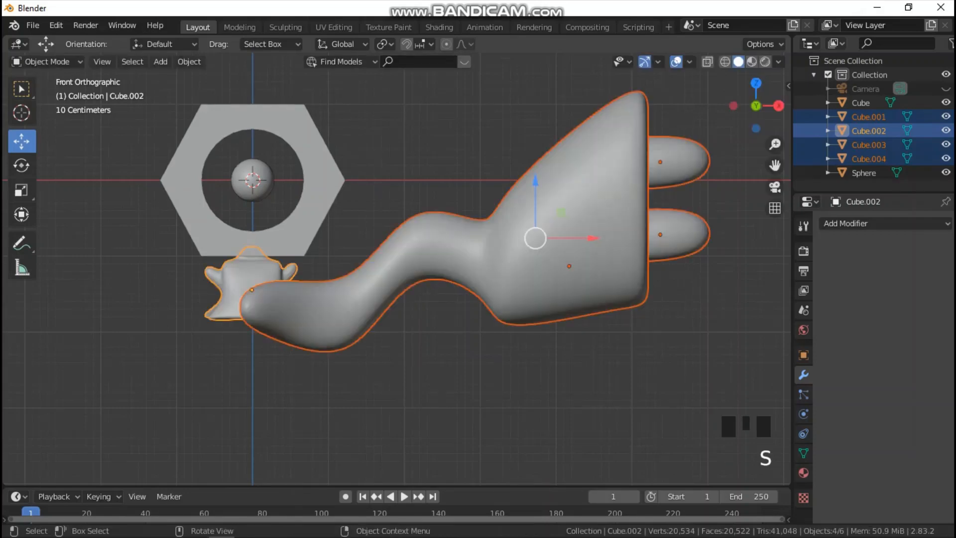
Select the curved arm together with both prongs and scale them down as a group.
drag(399, 135, 704, 321)
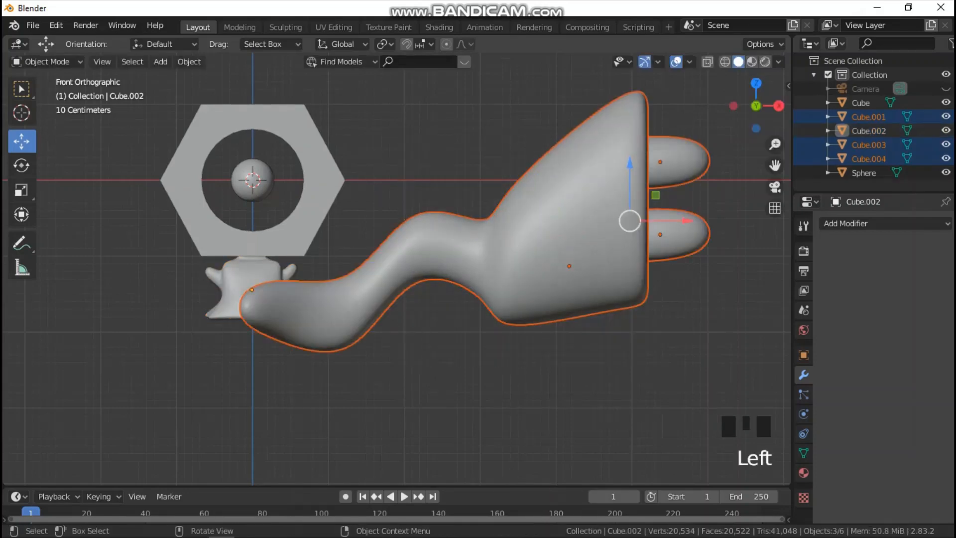
key(s)
click(534, 277)
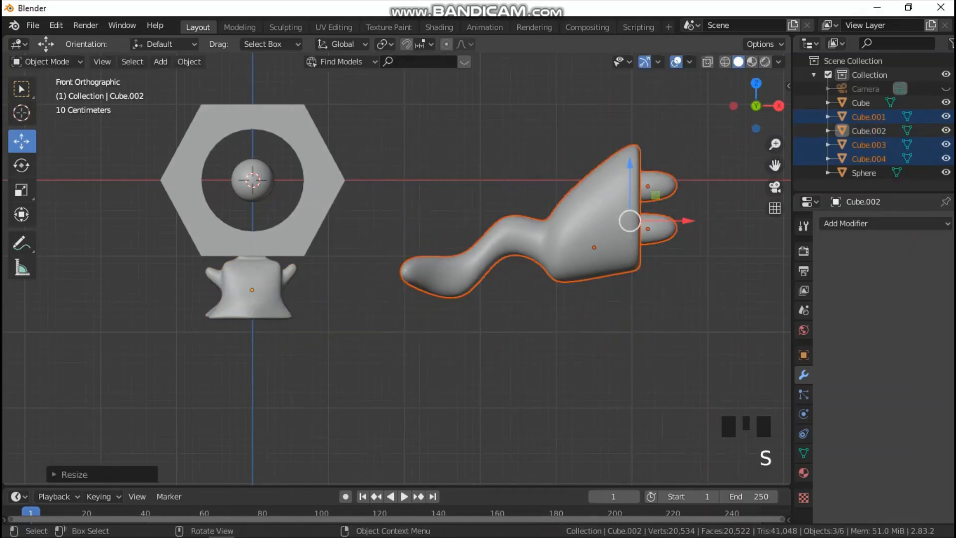
Move the curved arm and both prongs along X to the hexagon's edge and scale the group down further.
drag(629, 221, 336, 221)
key(s)
click(546, 268)
Move the arm and prongs along Y so they sit behind the hexagon, using the back view to judge the position.
key(grave)
click(438, 181)
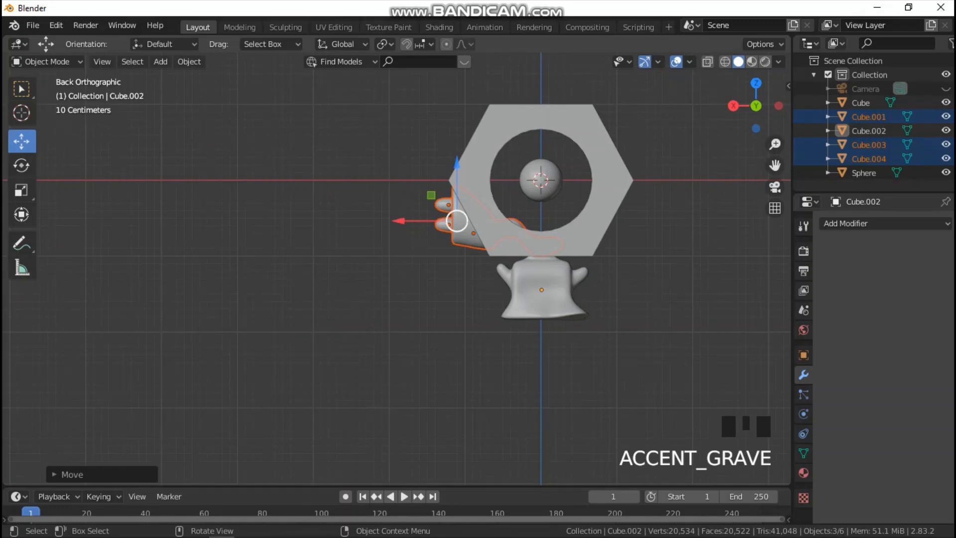
middle_drag(457, 221, 438, 213)
drag(437, 213, 553, 242)
key(grave)
click(617, 192)
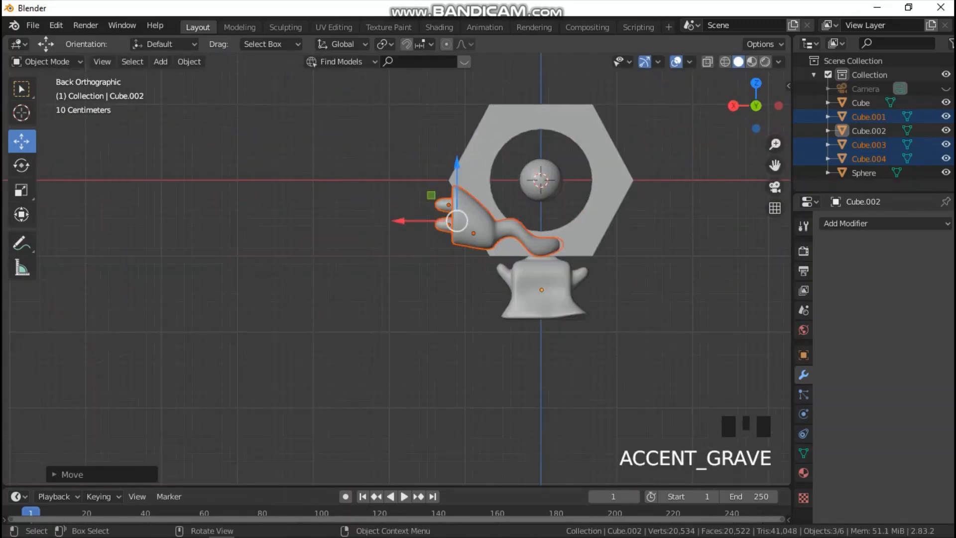
Lower the arm and prongs to the height of the body and check their placement from the bottom and front views.
drag(457, 221, 457, 269)
key(grave)
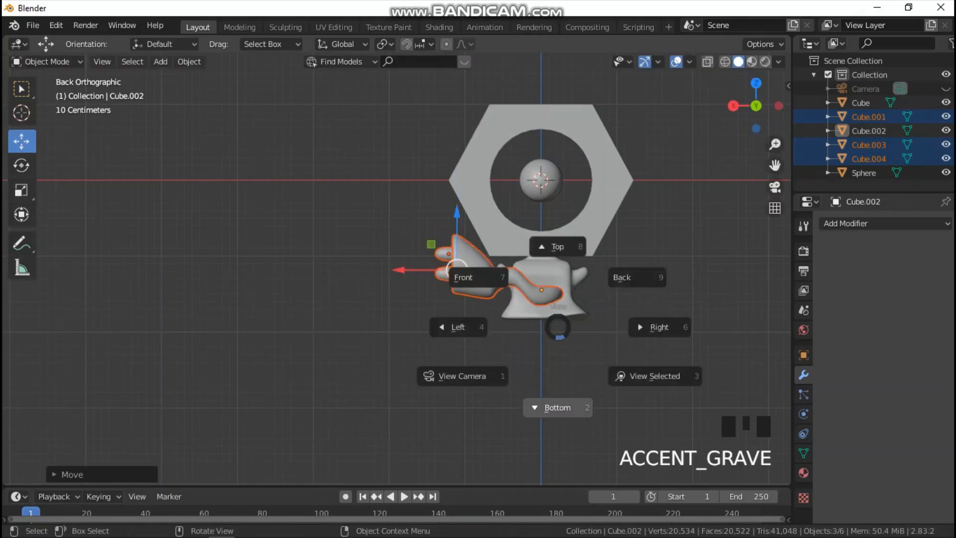
click(557, 408)
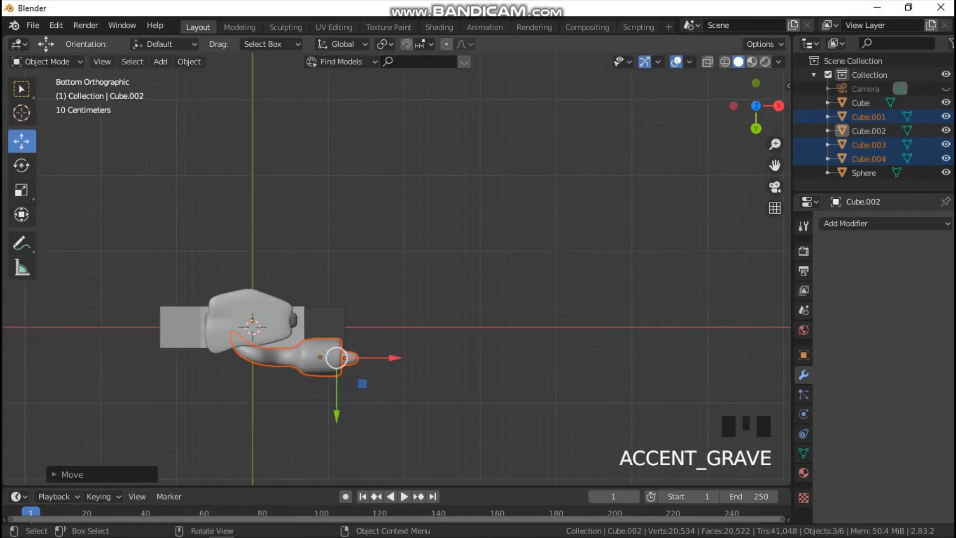
key(grave)
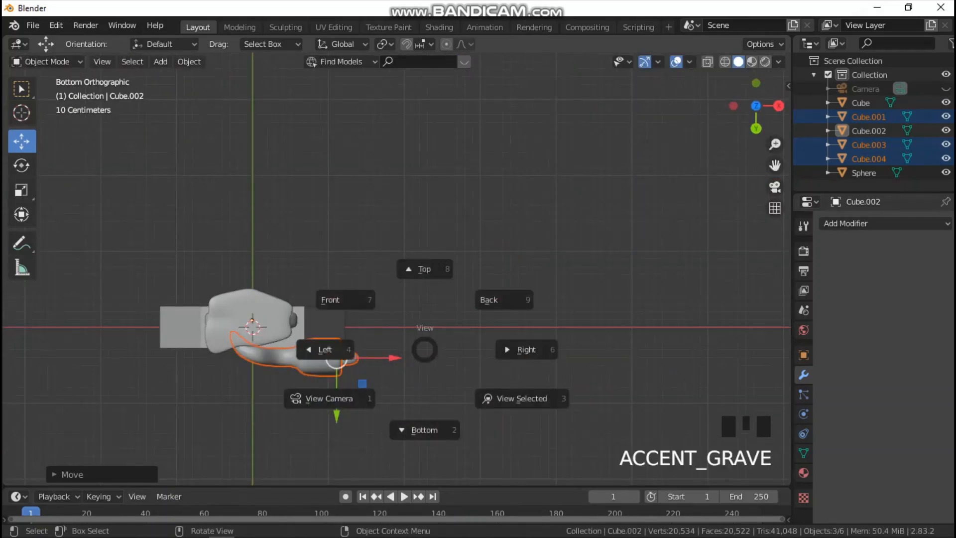
click(345, 299)
In Material Preview, scale the arm and prongs down slightly, then lower them and nudge them along X toward the body.
key(z)
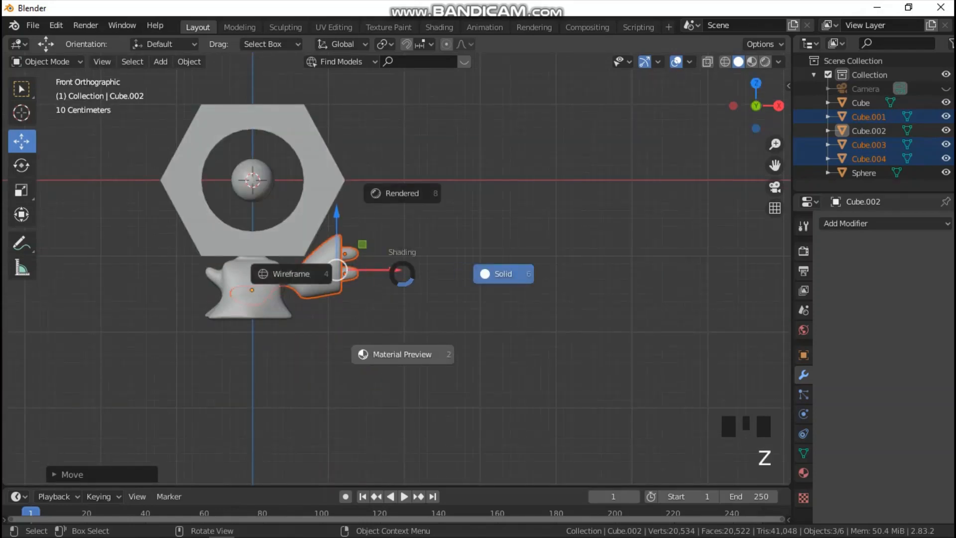
click(405, 350)
drag(775, 165, 935, 183)
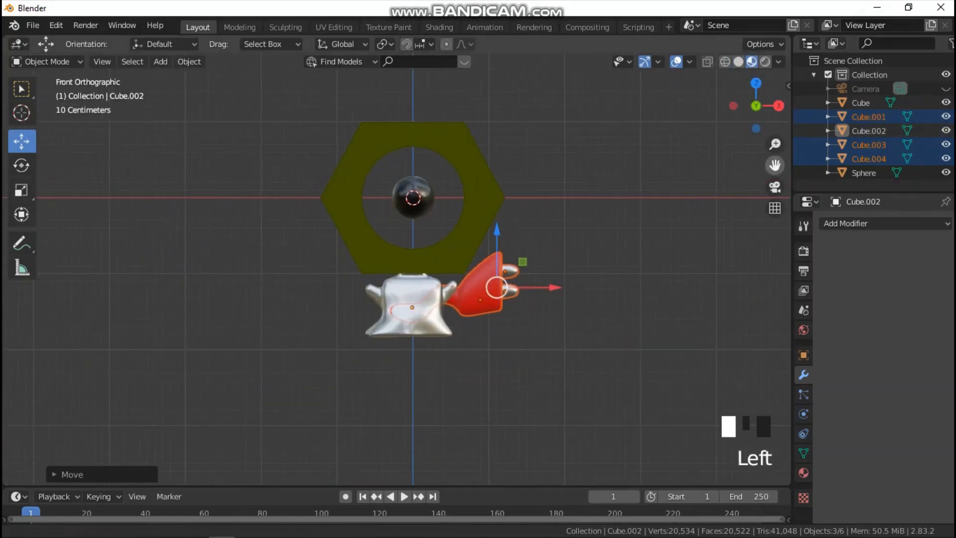
scroll(521, 170, up, 2)
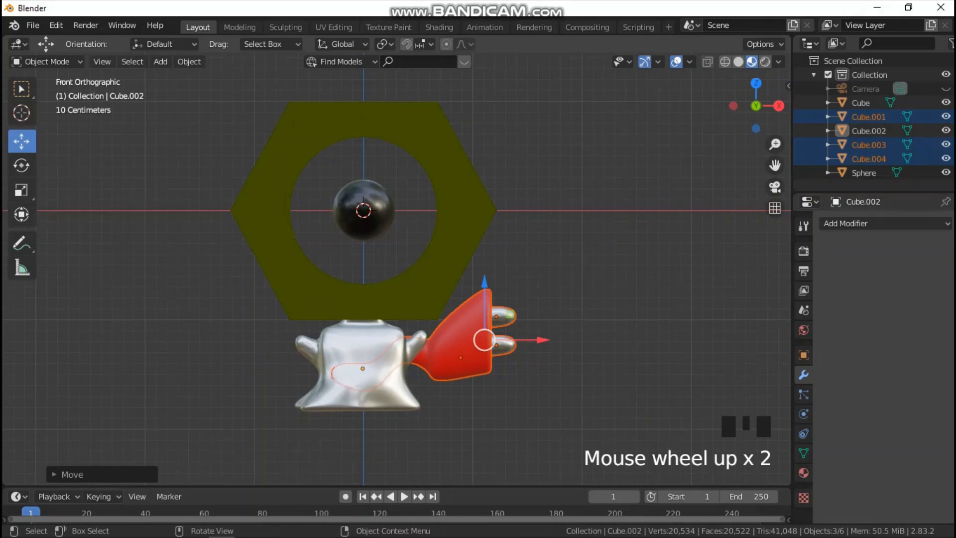
key(s)
click(572, 359)
drag(485, 283, 485, 296)
drag(540, 352, 533, 352)
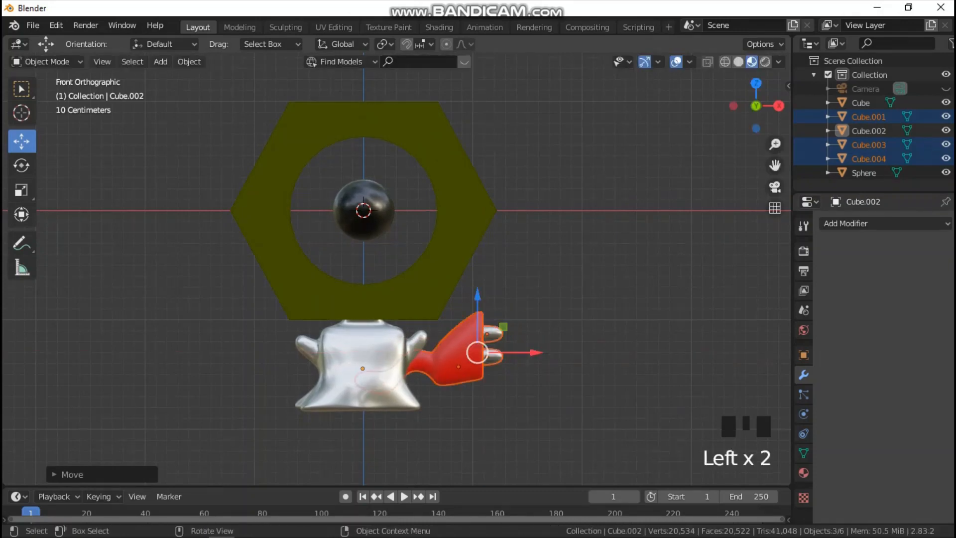
Select all the parts and raise them together along Z until the body's base rests on the ground line.
scroll(397, 270, down, 4)
drag(230, 154, 603, 395)
drag(409, 234, 408, 139)
drag(776, 165, 838, 264)
scroll(398, 269, up, 5)
drag(578, 266, 578, 262)
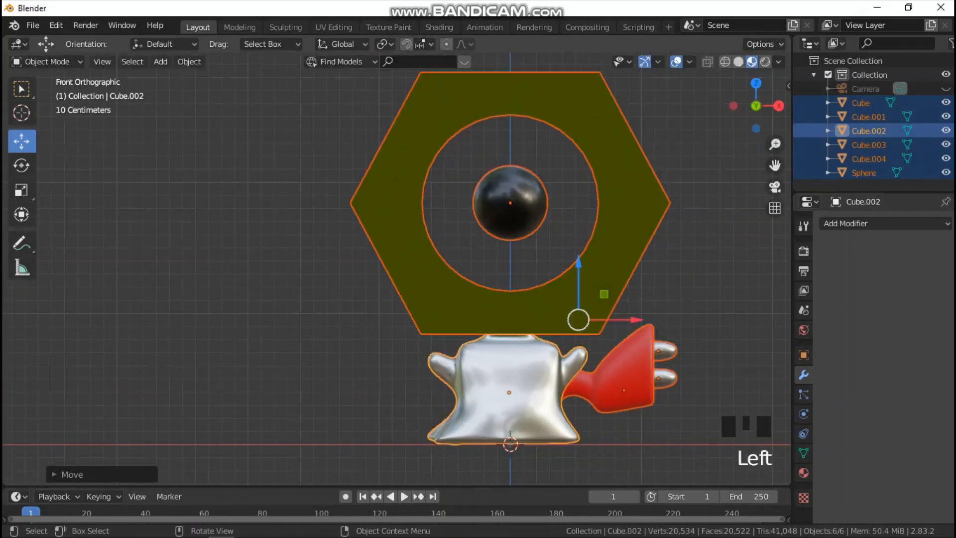
In the right view, shift all the parts along Y to centre the body over the origin.
scroll(621, 299, down, 3)
key(grave)
click(723, 298)
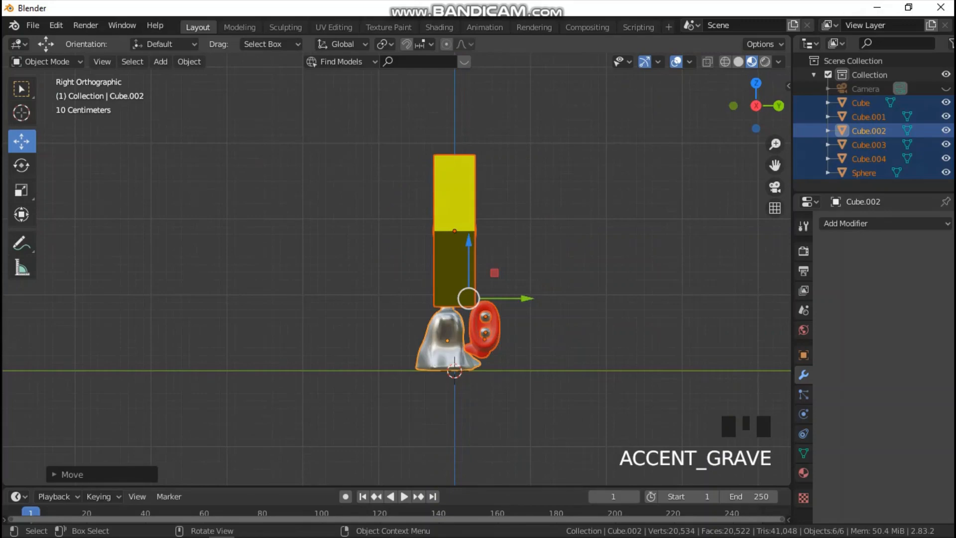
drag(498, 298, 506, 299)
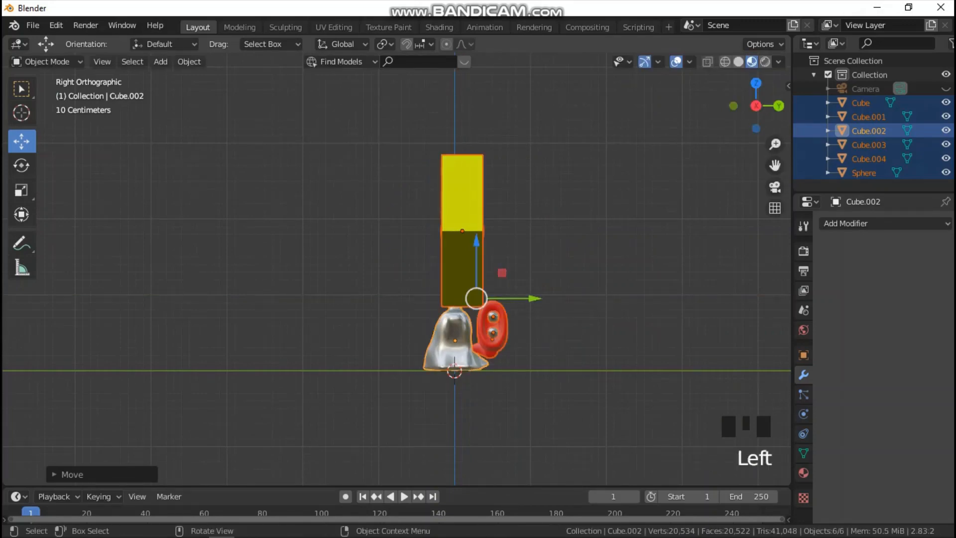
In Wireframe shading, shift only the hexagon and sphere along Y to centre them above the body, then restore Material Preview and deselect.
key(z)
click(384, 243)
scroll(399, 239, up, 3)
mouse_move(383, 126)
mouse_down()
mouse_move(423, 134)
mouse_move(569, 251)
mouse_up()
drag(568, 203, 557, 202)
key(grave)
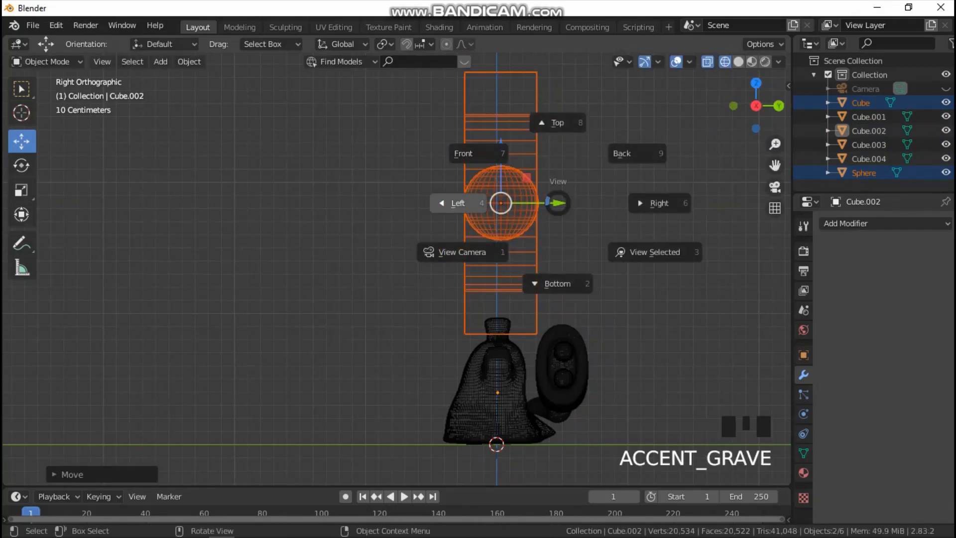
click(463, 153)
scroll(620, 293, down, 2)
key(z)
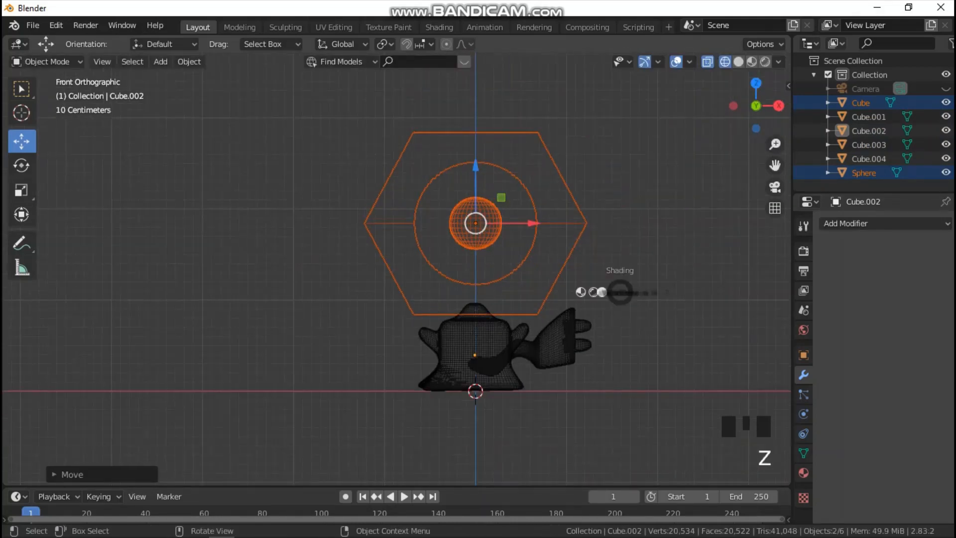
click(621, 369)
click(626, 343)
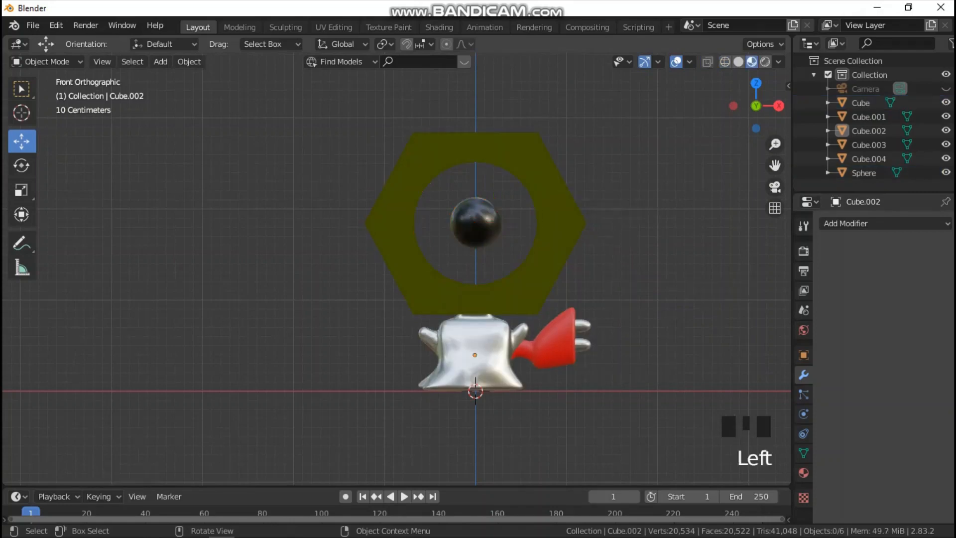
Switch to Solid shading and add a plane mesh at the origin beneath the character.
key(z)
click(723, 343)
scroll(401, 279, down, 1)
click(585, 252)
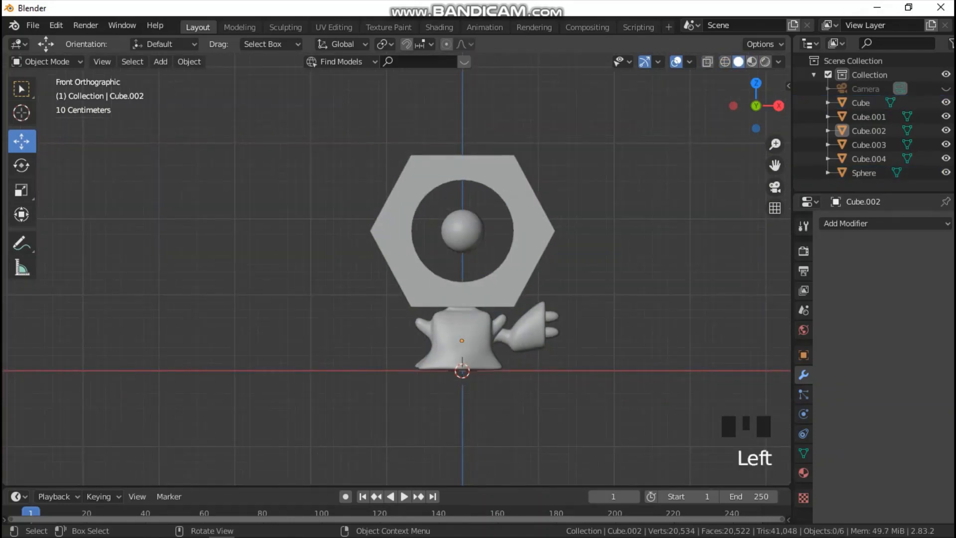
key(shift+a)
click(680, 252)
middle_drag(623, 299, 596, 315)
In the front view, select every character part except the plane using Wireframe shading, then return to Solid shading.
key(z)
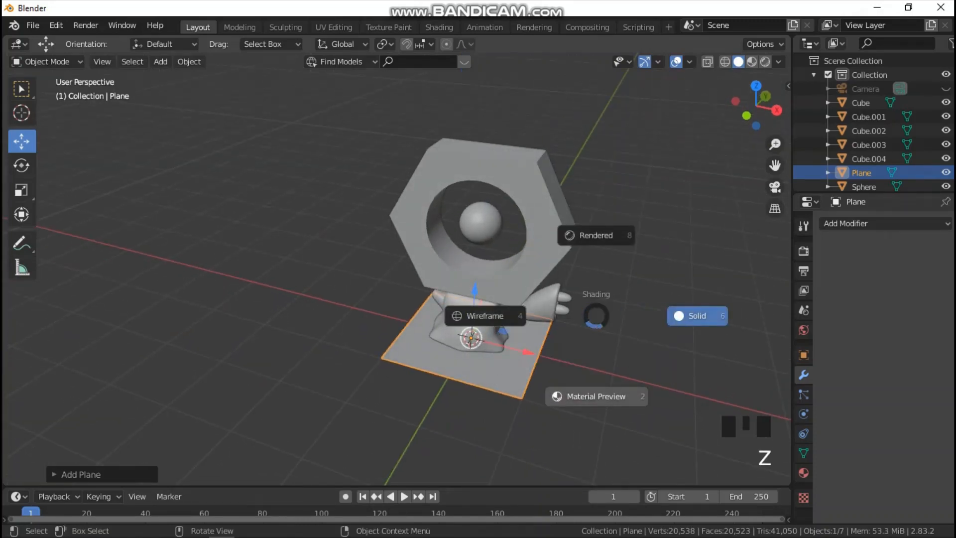
click(597, 396)
key(grave)
click(477, 259)
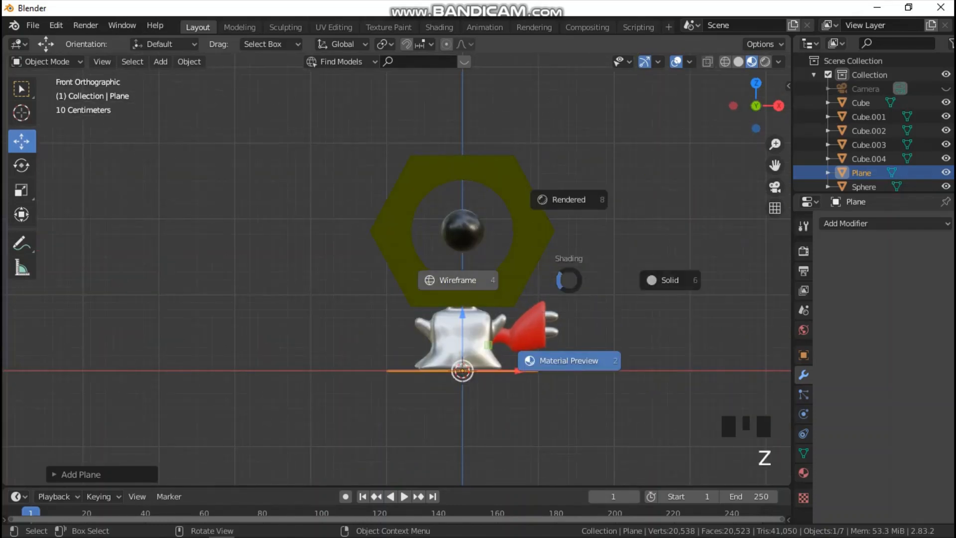
drag(330, 137, 576, 348)
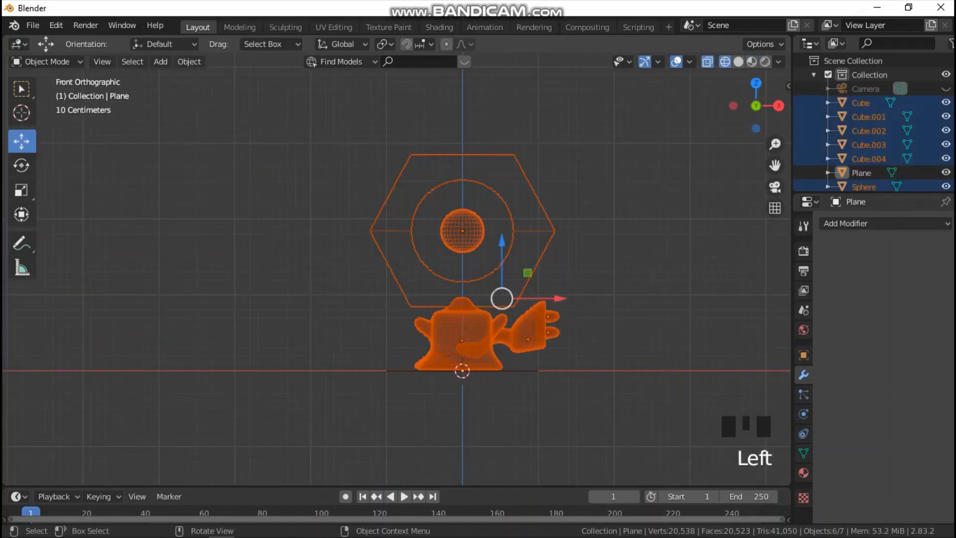
key(z)
click(648, 368)
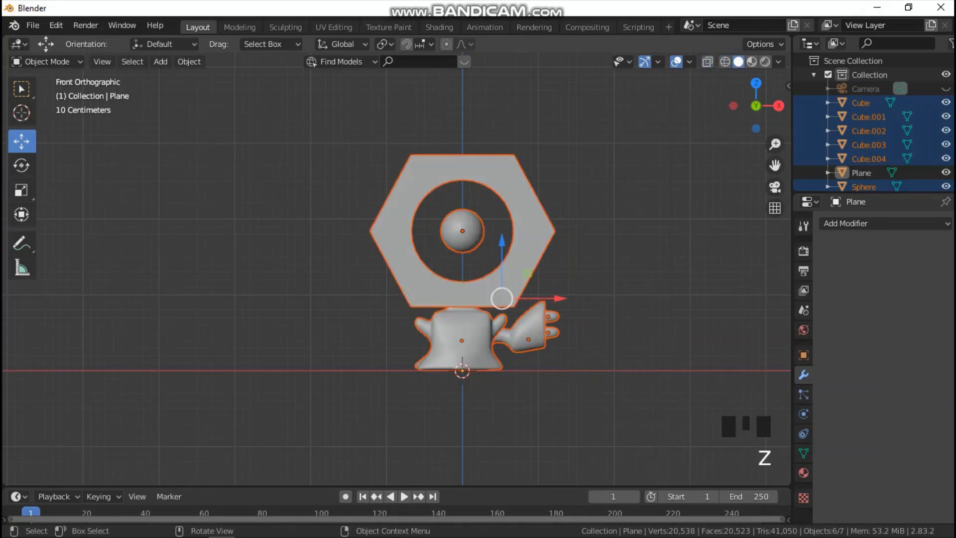
Scale all the character parts down together and move them along X to centre the hexagon on the vertical axis.
key(s)
click(576, 320)
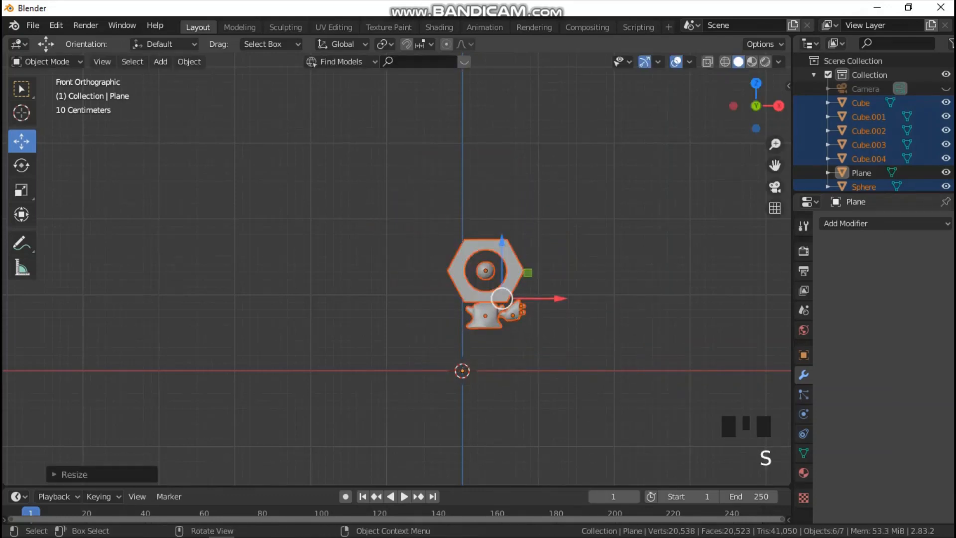
drag(552, 298, 530, 298)
In the right view, move the scaled-down character along Y until it is centred over the origin.
key(grave)
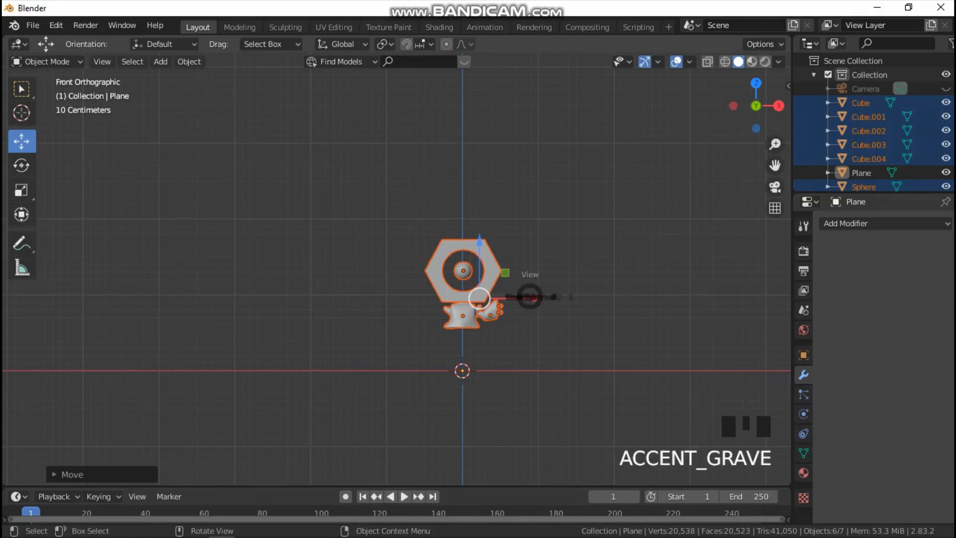
click(630, 297)
scroll(518, 319, up, 3)
drag(576, 330, 554, 330)
Turn on Lock Camera to View in the viewport's view settings and return to the front view.
key(n)
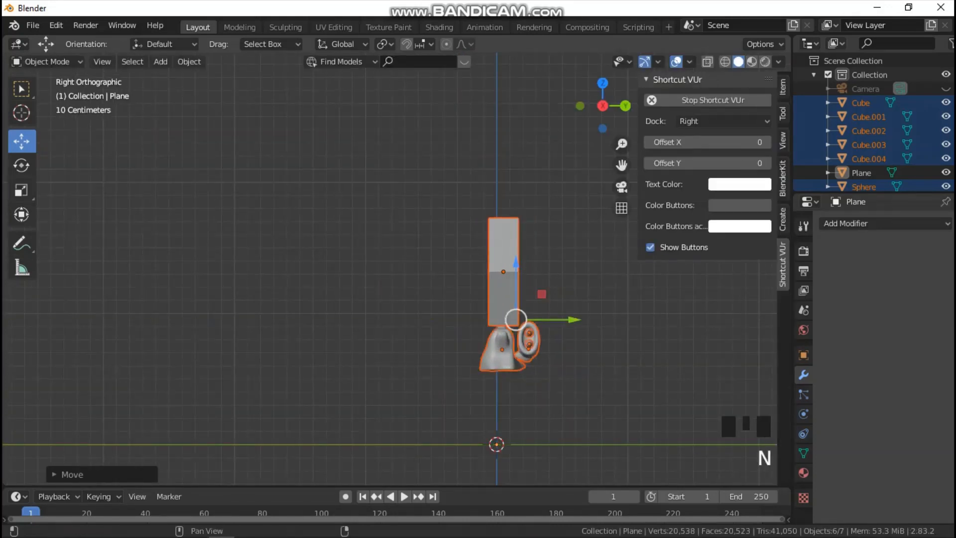
click(783, 140)
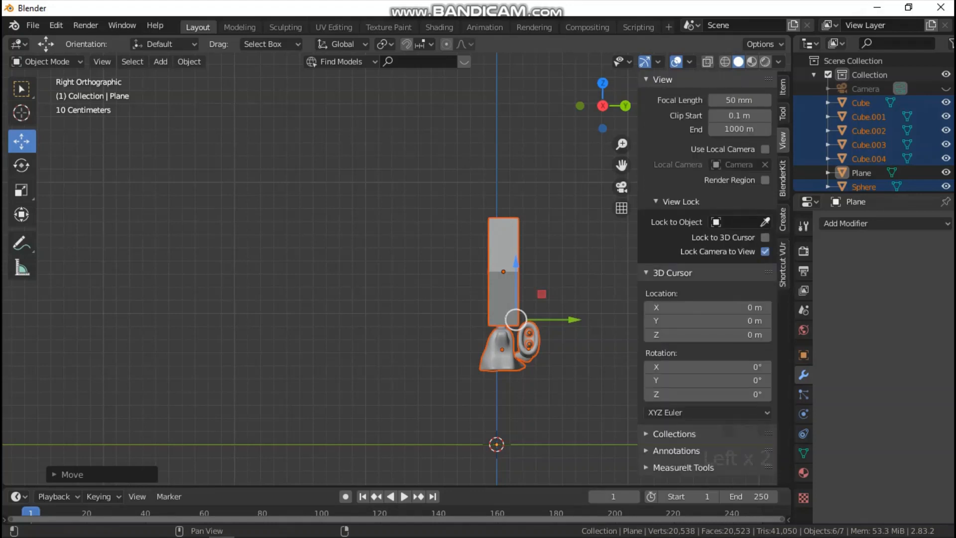
key(n)
key(grave)
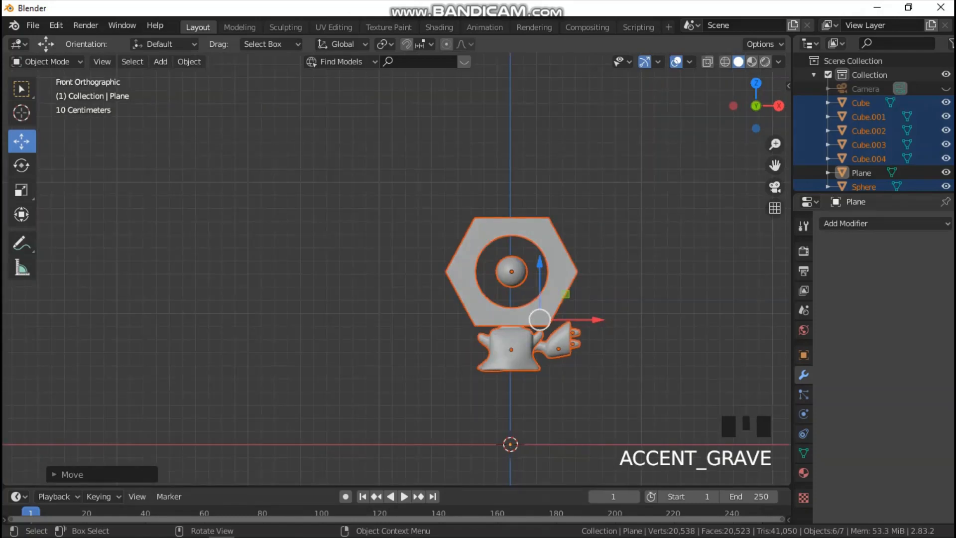
click(273, 527)
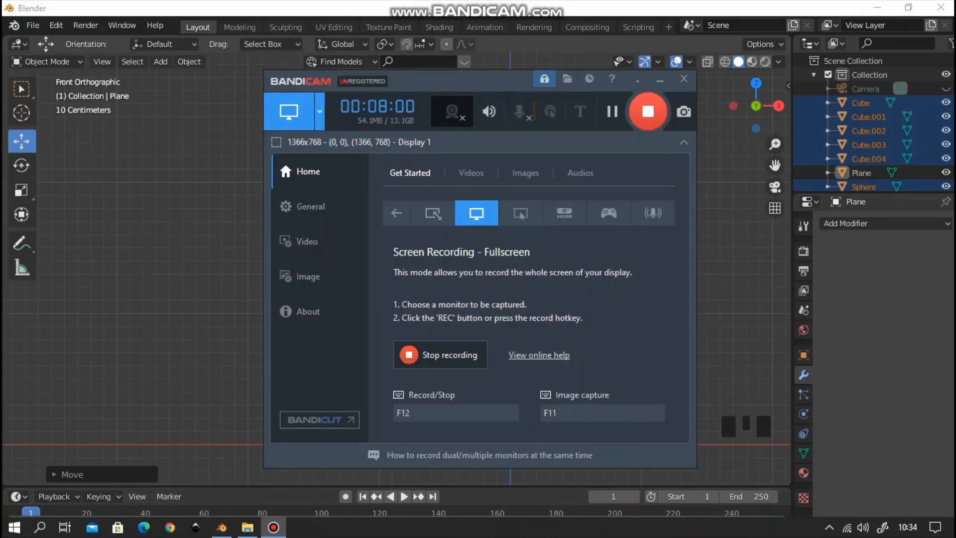
click(440, 354)
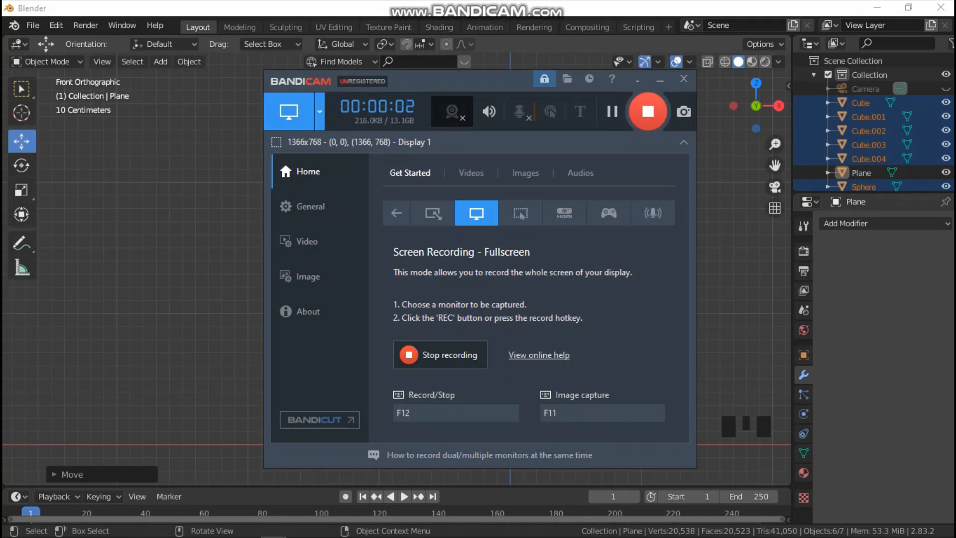
click(723, 299)
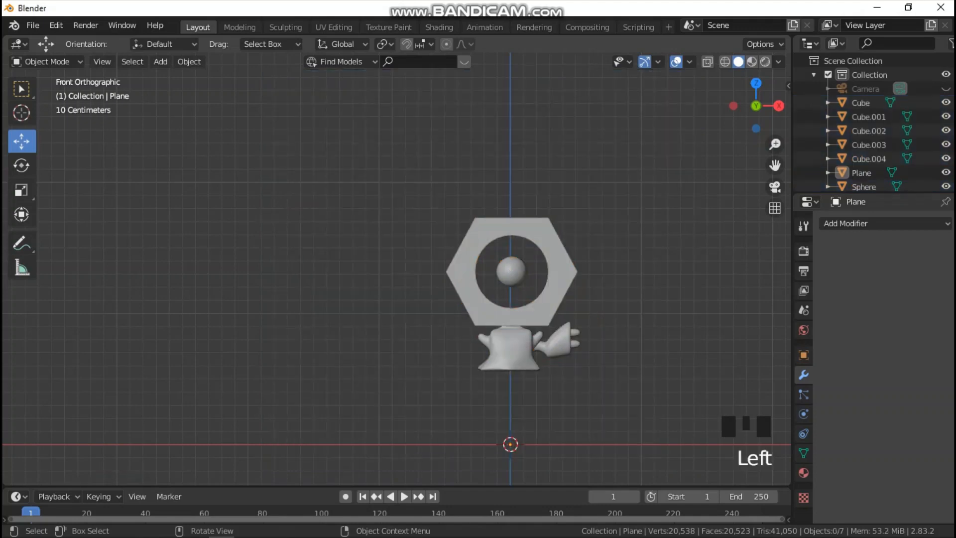
Select all the character parts without the plane and lower them along Z until the body's base stands on the plane.
scroll(414, 289, up, 4)
scroll(414, 288, down, 3)
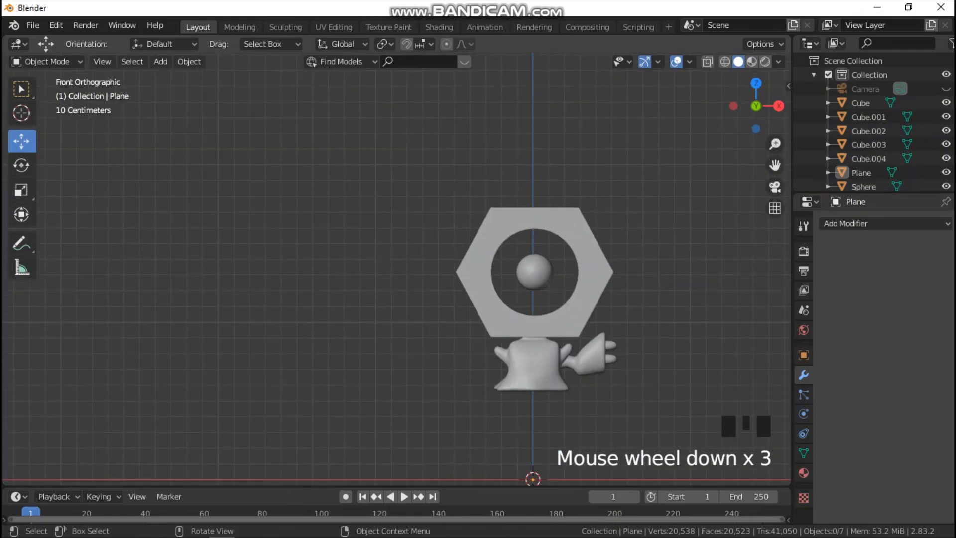
scroll(395, 265, down, 3)
drag(384, 204, 507, 342)
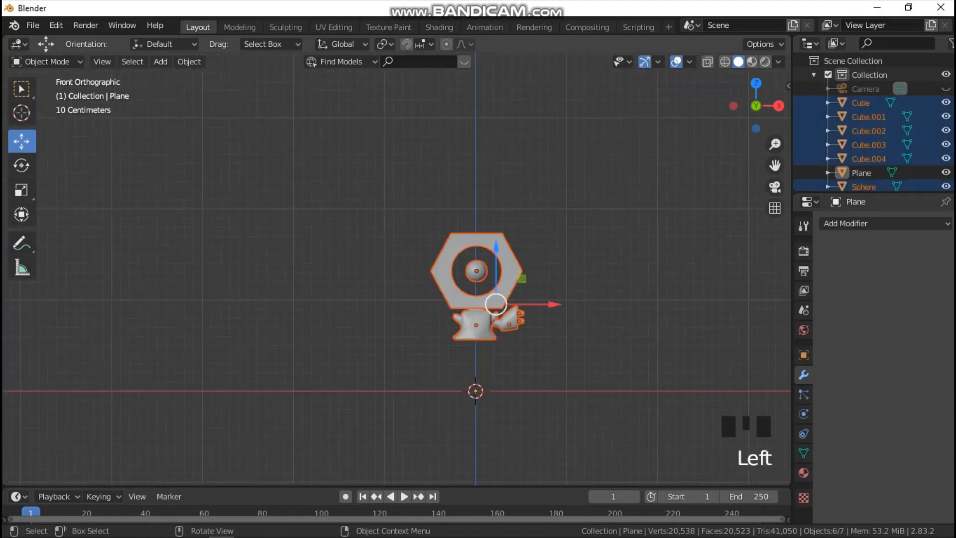
drag(496, 304, 496, 334)
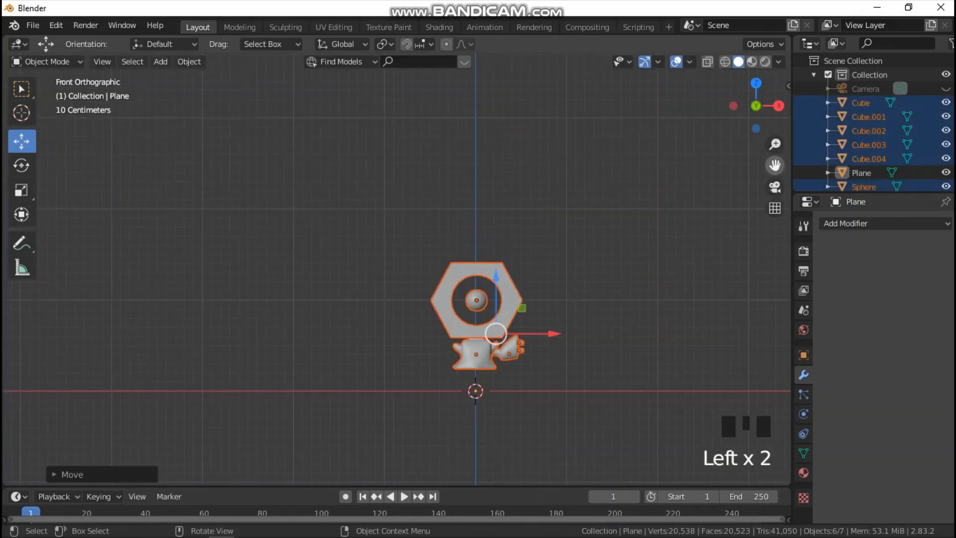
drag(775, 165, 725, 66)
scroll(397, 269, up, 7)
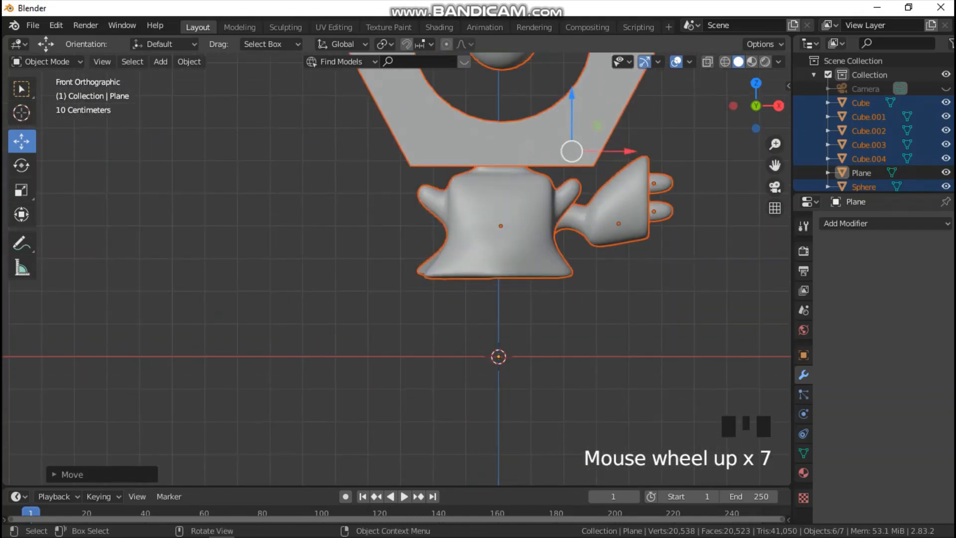
drag(572, 107, 572, 184)
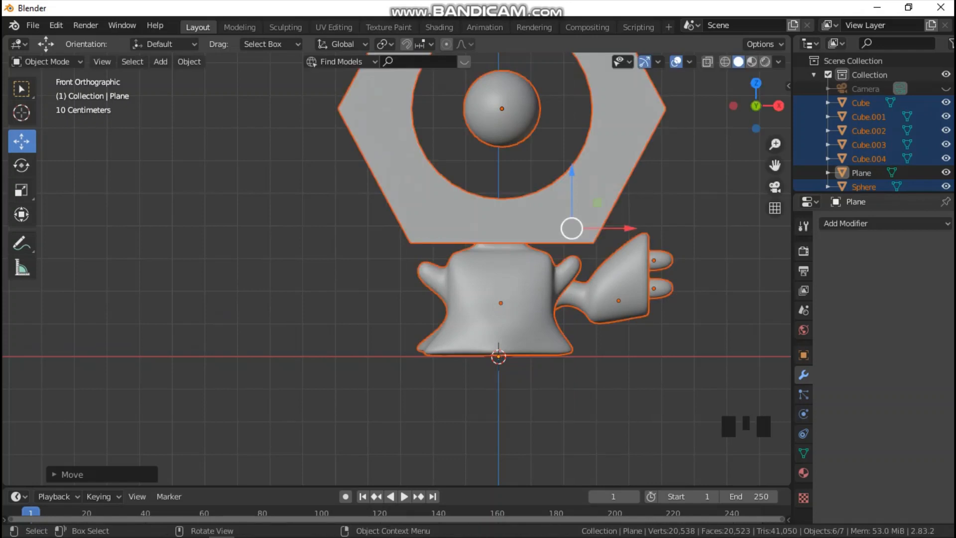
Switch the viewport to Material Preview shading and check the character on the plane from the top and front.
key(z)
click(563, 330)
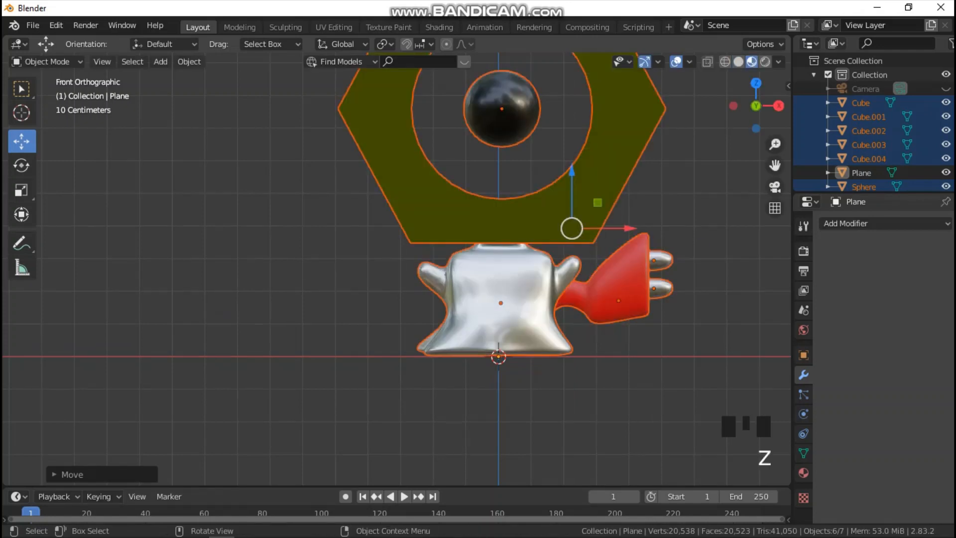
middle_drag(398, 249, 418, 306)
key(grave)
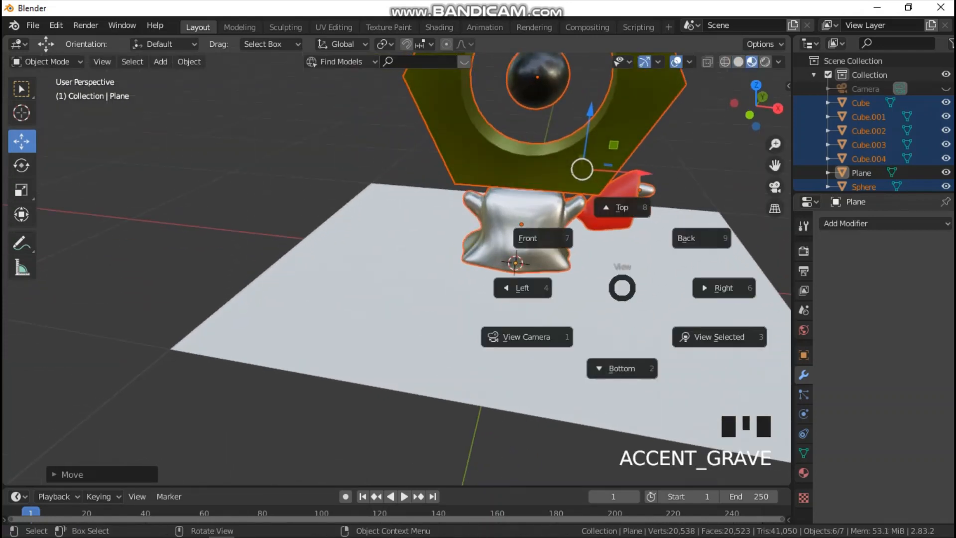
click(624, 207)
scroll(624, 209, down, 8)
key(grave)
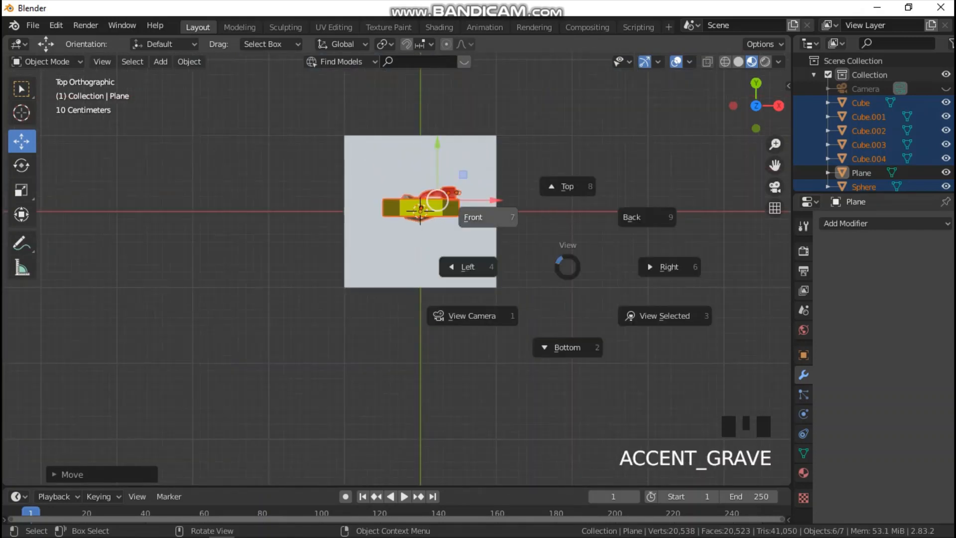
click(473, 216)
scroll(474, 216, up, 6)
middle_drag(449, 299, 448, 349)
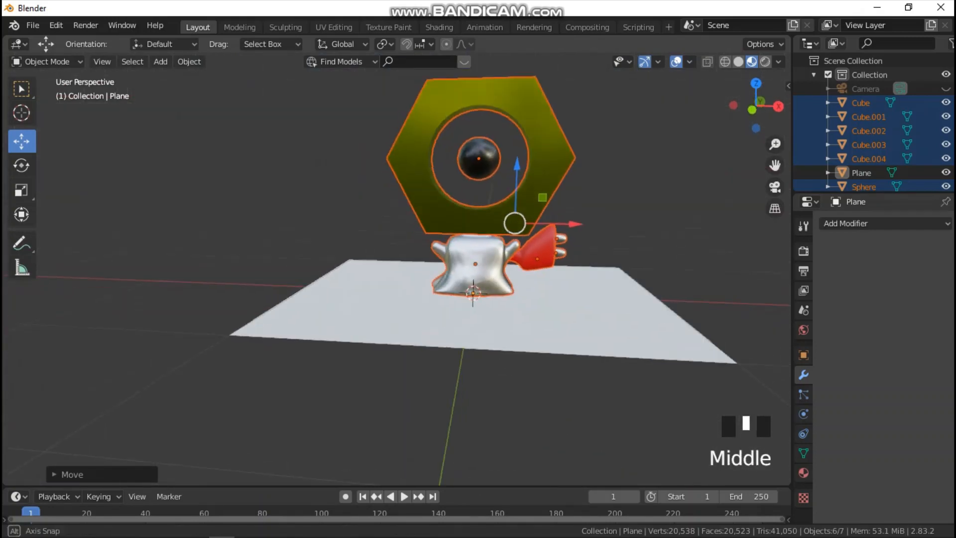
Give the ground plane a new material with a dark red base color.
click(572, 319)
click(804, 473)
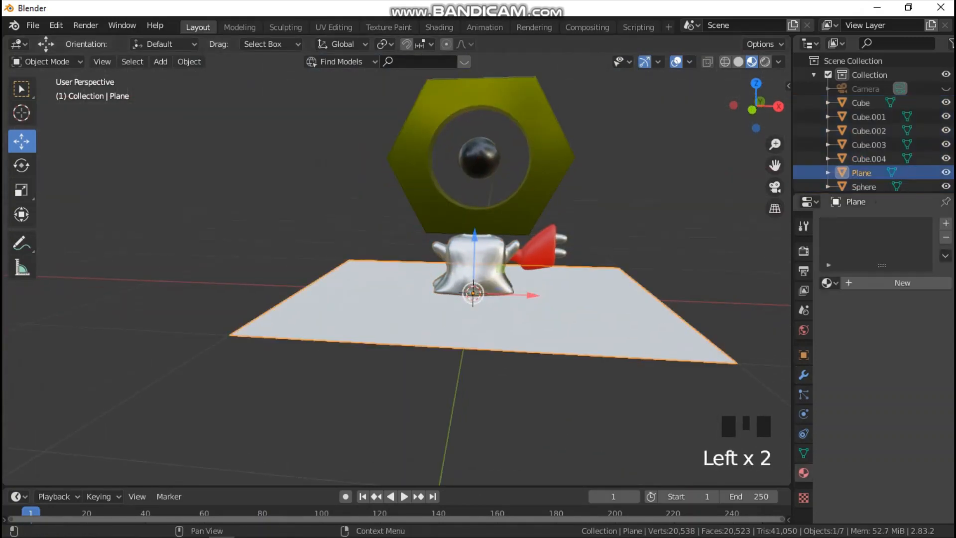
click(903, 282)
scroll(884, 348, down, 8)
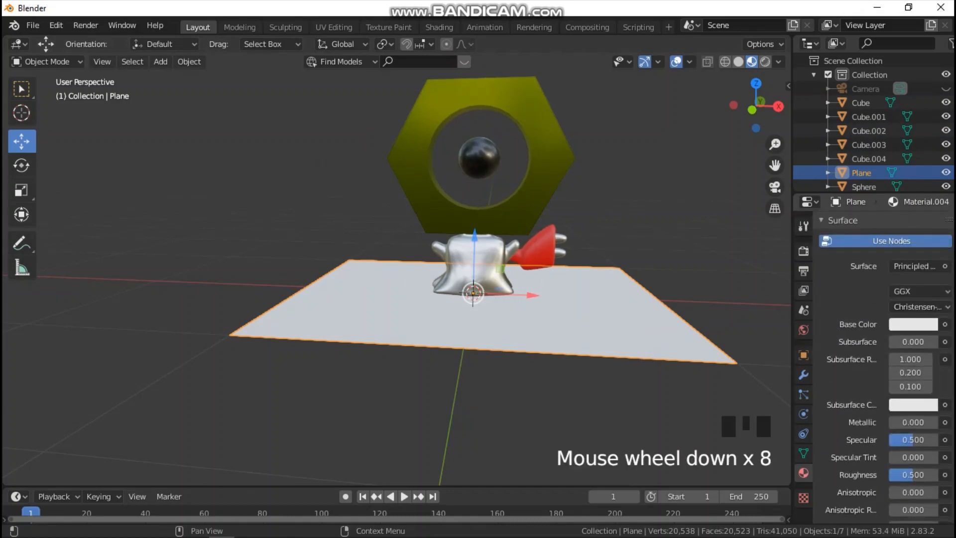
click(913, 324)
click(872, 217)
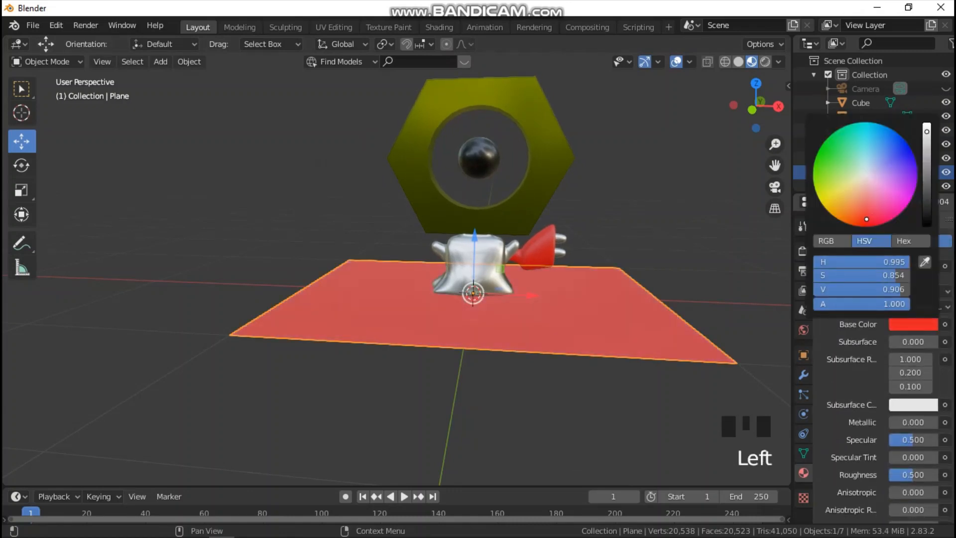
drag(866, 219, 866, 225)
drag(927, 131, 927, 194)
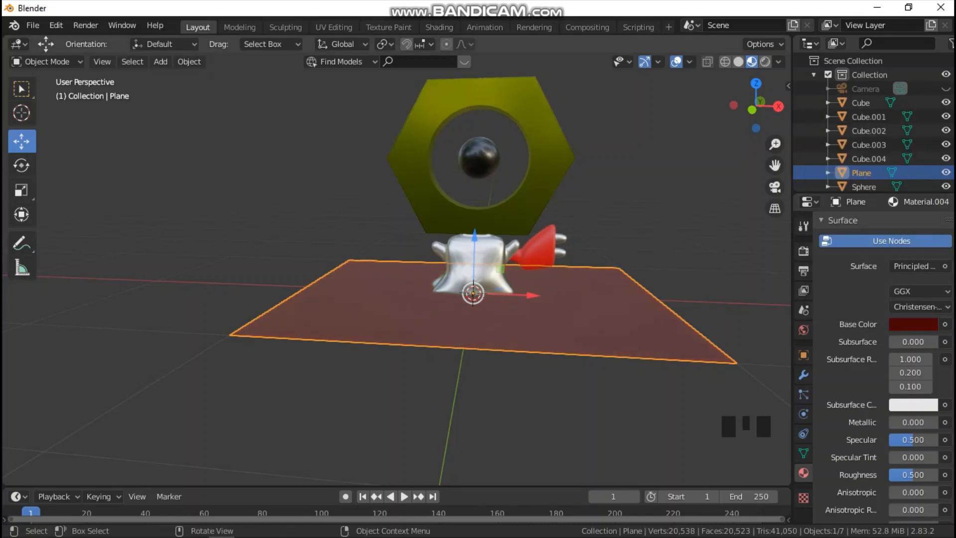
Switch to the camera view and scale the plane up until it extends well beyond the camera frame.
key(grave)
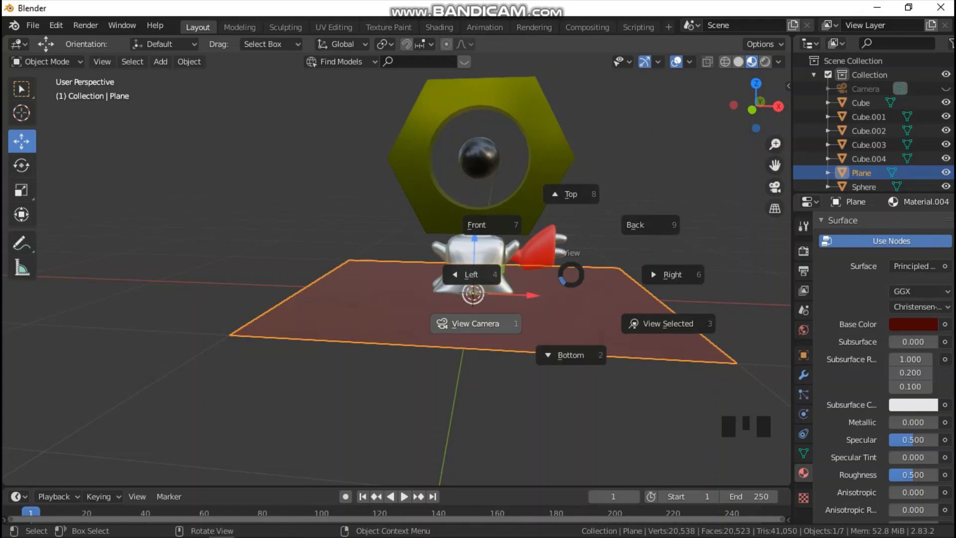
click(476, 323)
key(s)
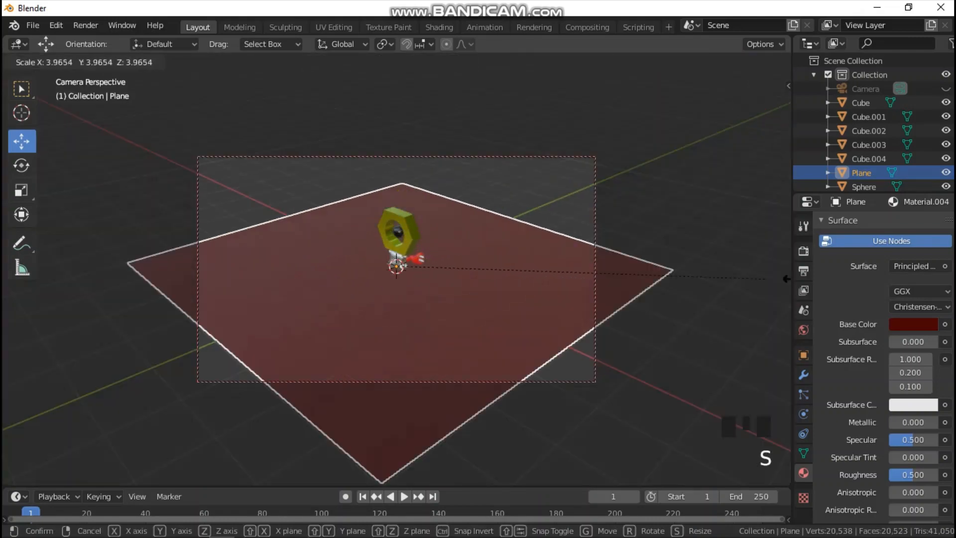
click(495, 269)
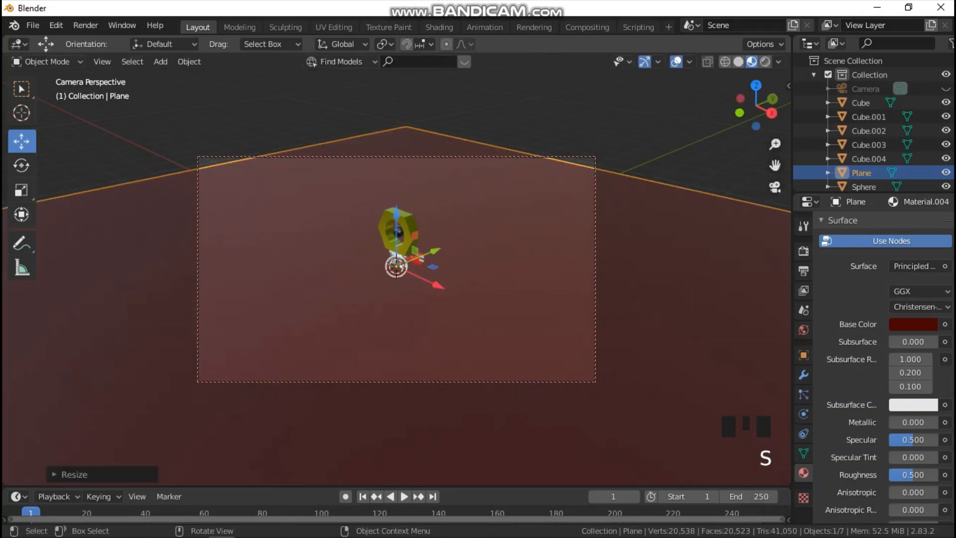
In Edit Mode, extrude the plane's edge behind the character straight up along Z to form a tall back wall.
key(Tab)
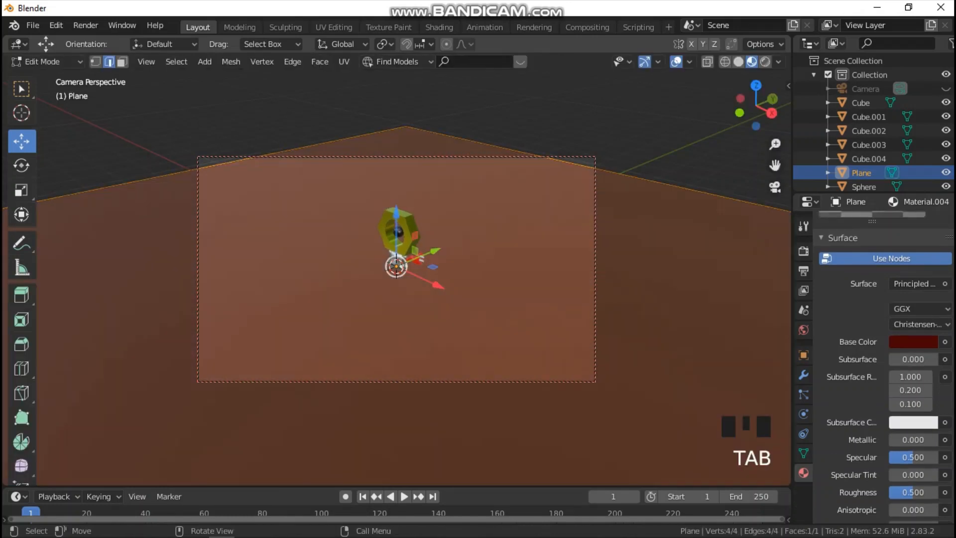
click(282, 152)
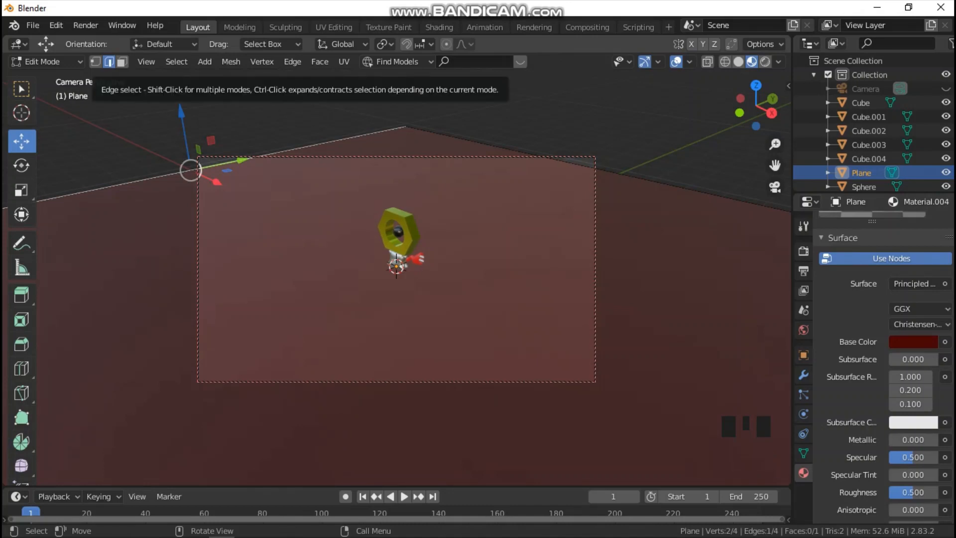
click(619, 173)
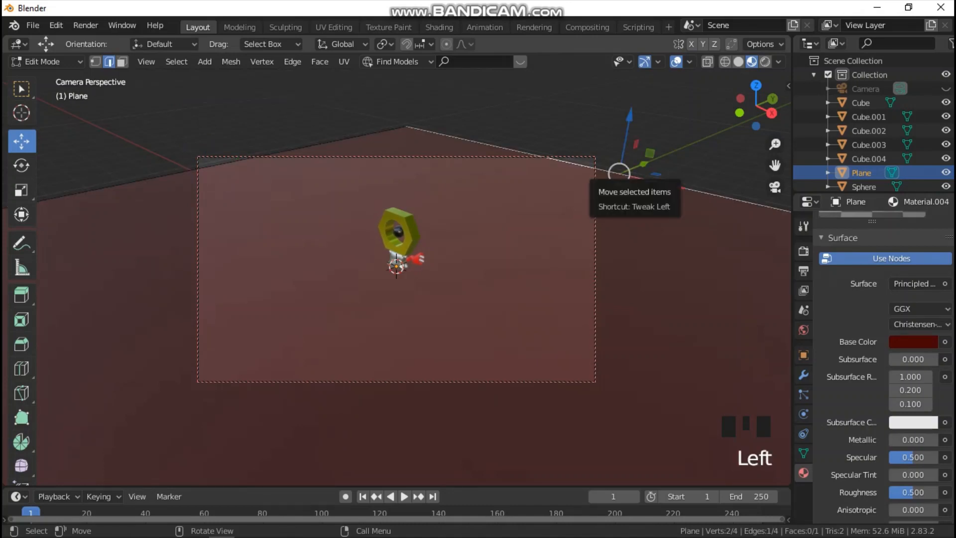
key(e)
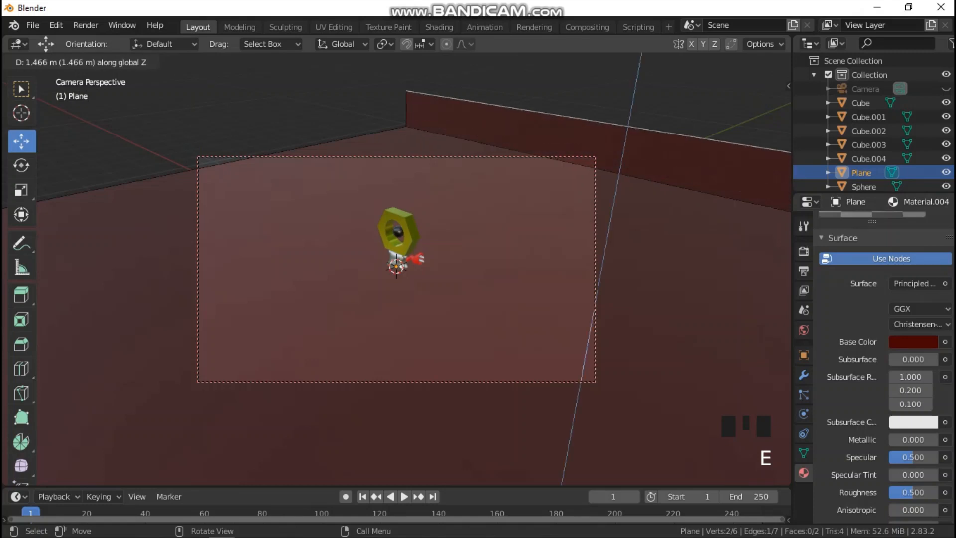
key(Return)
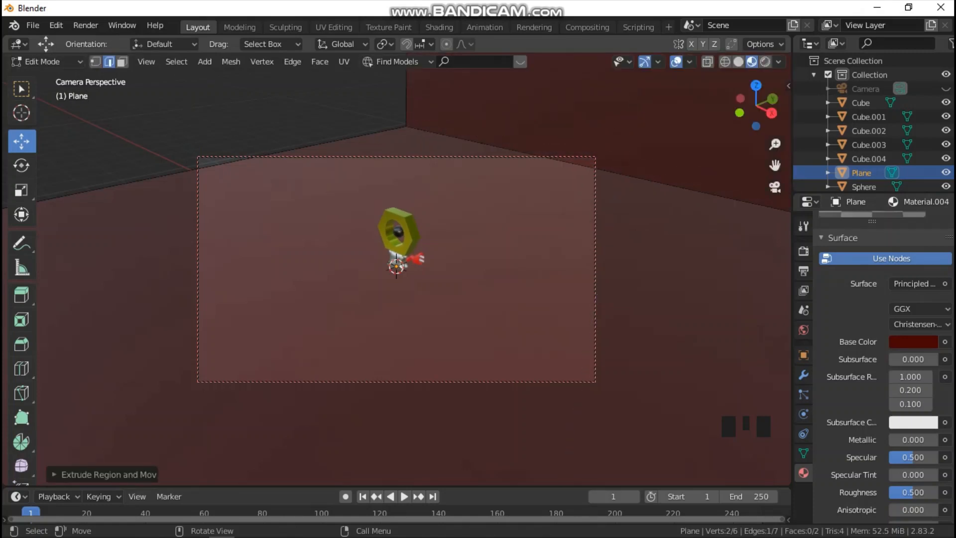
Bevel the edge between floor and wall about 0.527 m wide with 66 segments to form a curved backdrop.
click(619, 174)
key(ctrl+b)
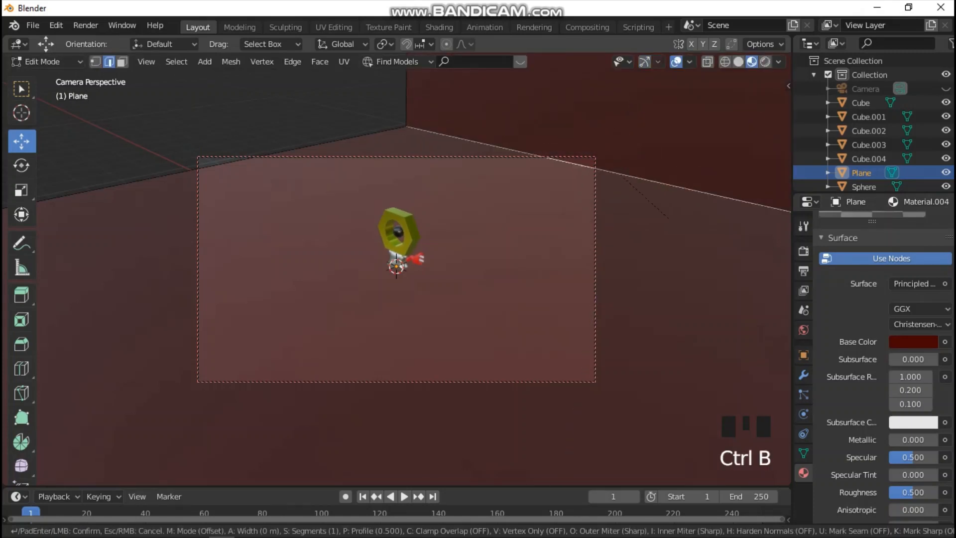
scroll(669, 222, up, 11)
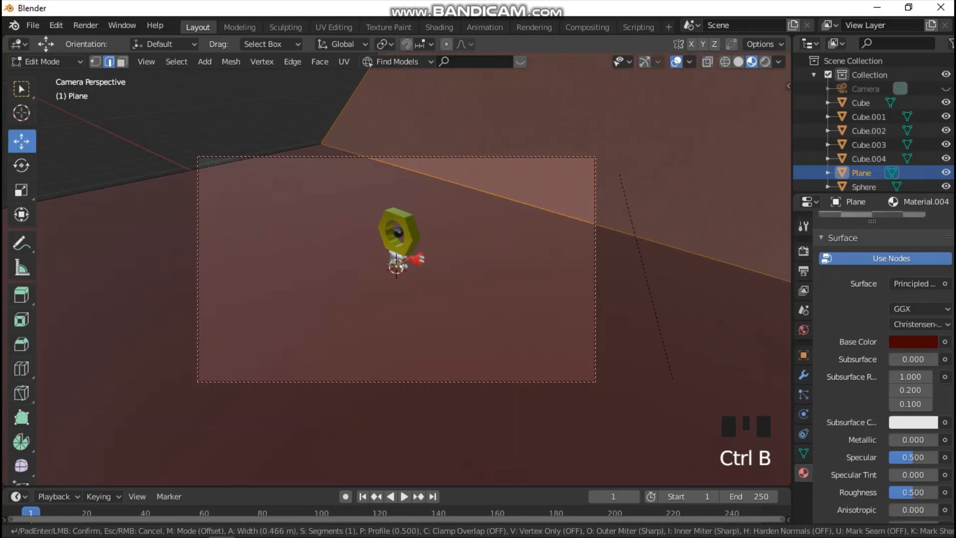
scroll(674, 372, up, 20)
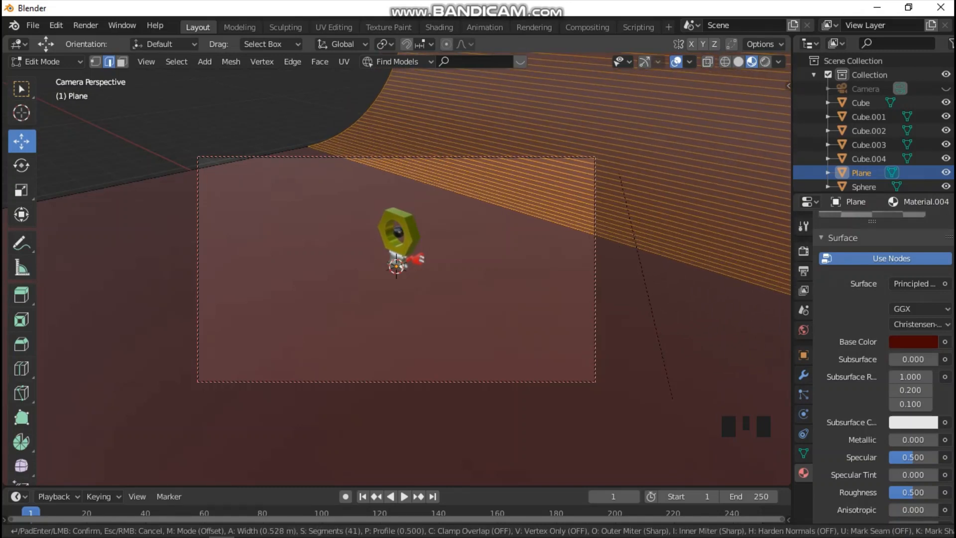
scroll(673, 398, up, 15)
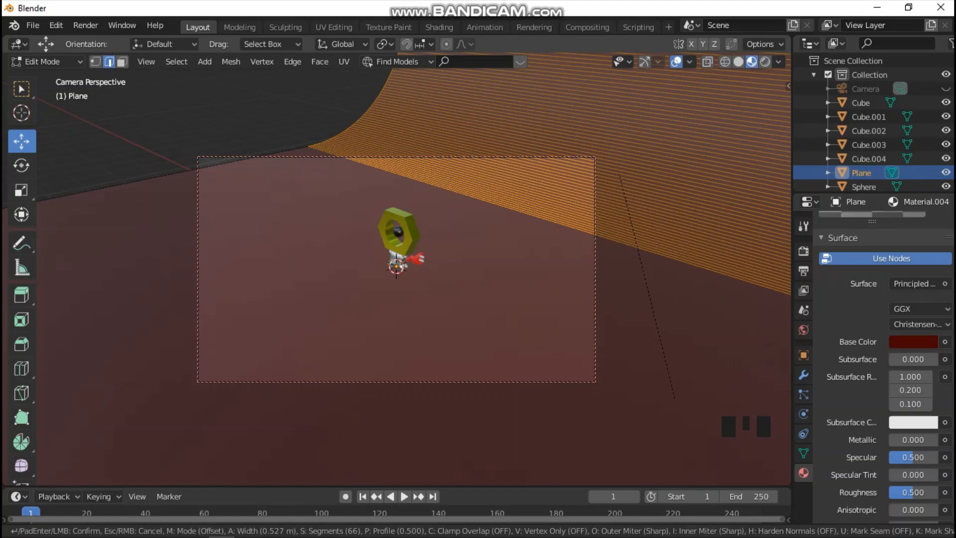
key(Return)
key(Tab)
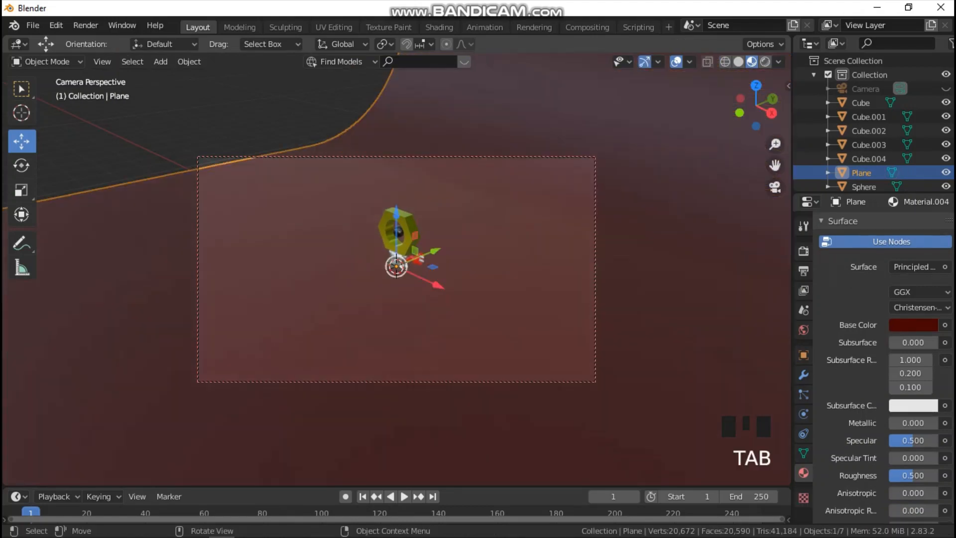
Shade the backdrop plane smooth with Auto Smooth at 30° and scale it up further.
right_click(623, 242)
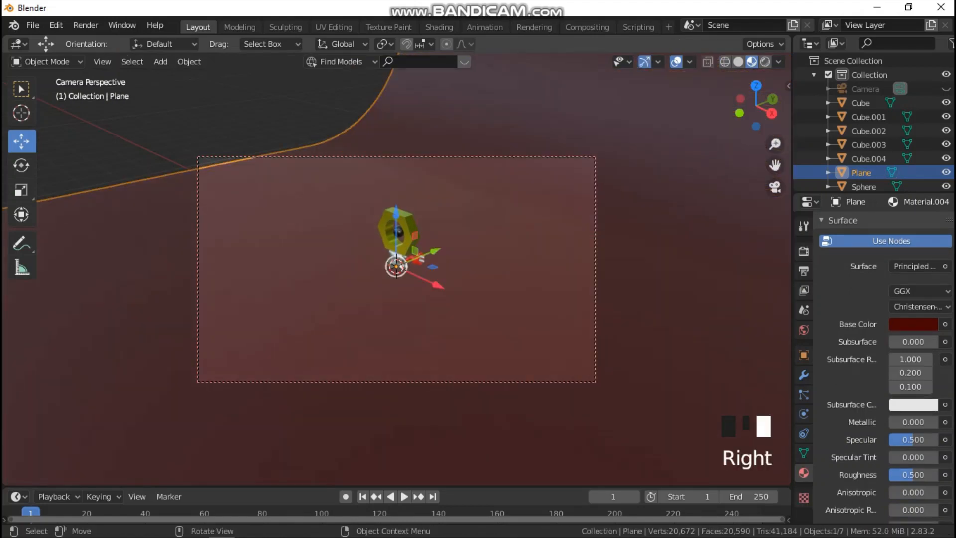
click(803, 452)
click(843, 480)
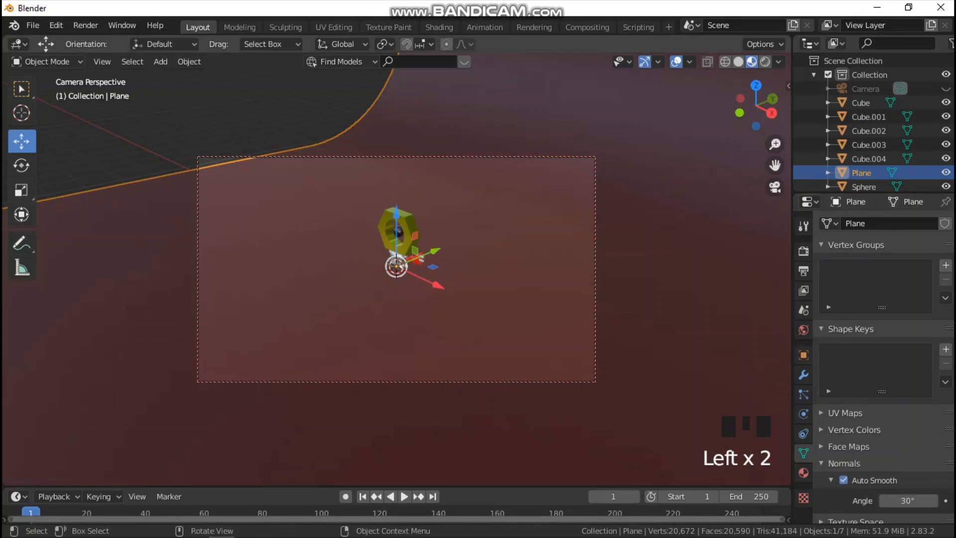
key(s)
click(657, 341)
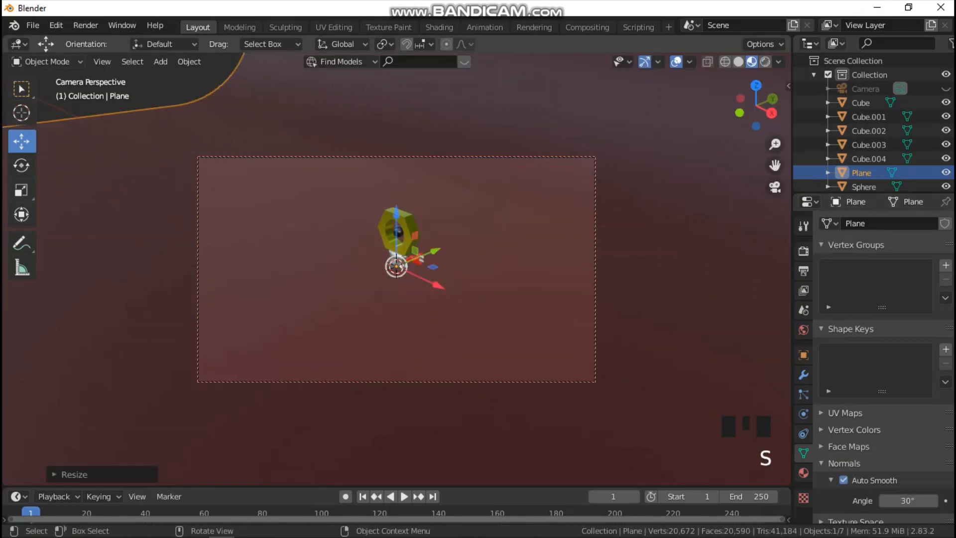
Move the camera closer to the character and turn it to face the character's front.
scroll(396, 259, up, 7)
drag(775, 165, 761, 271)
middle_drag(396, 259, 364, 259)
scroll(364, 259, down, 3)
Return to the front view and hide the backdrop plane.
key(grave)
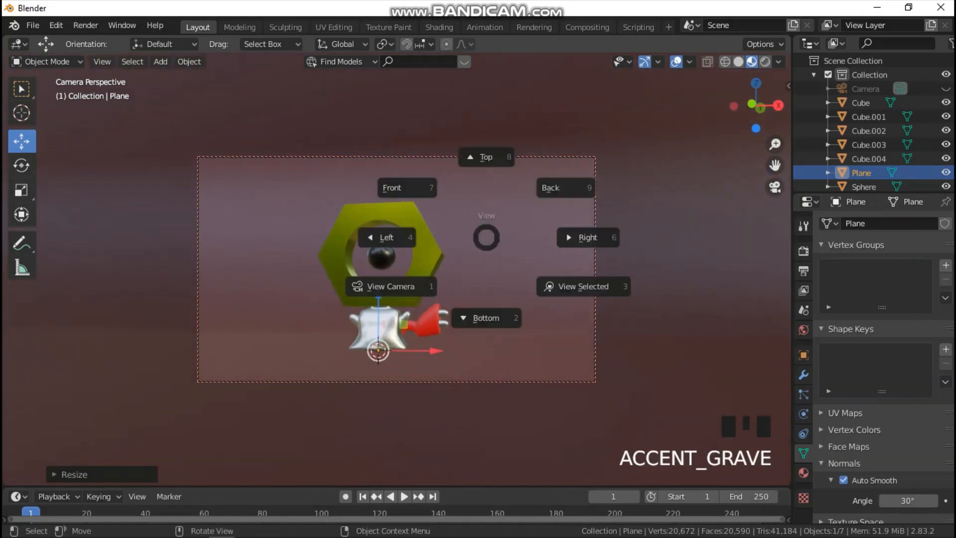
click(390, 185)
scroll(391, 186, up, 6)
scroll(396, 278, down, 3)
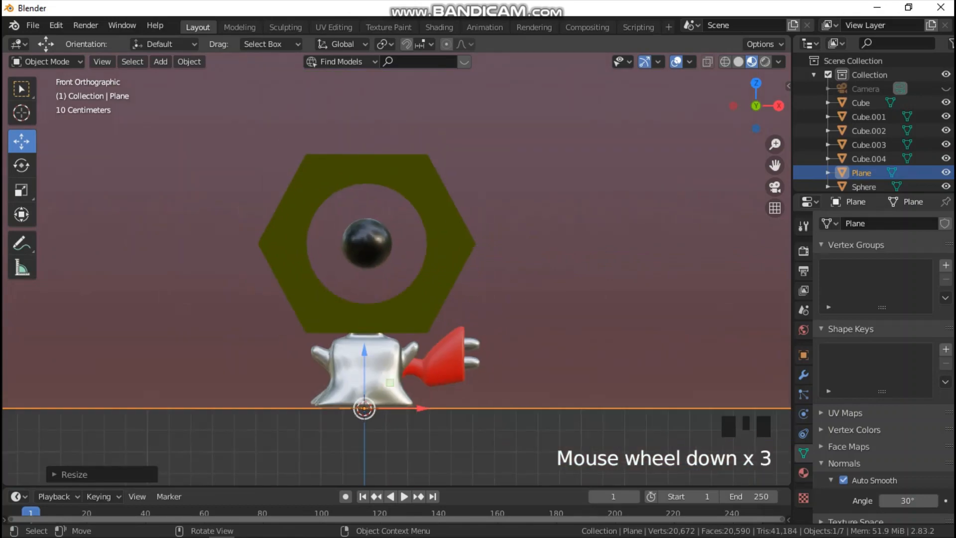
scroll(397, 270, up, 1)
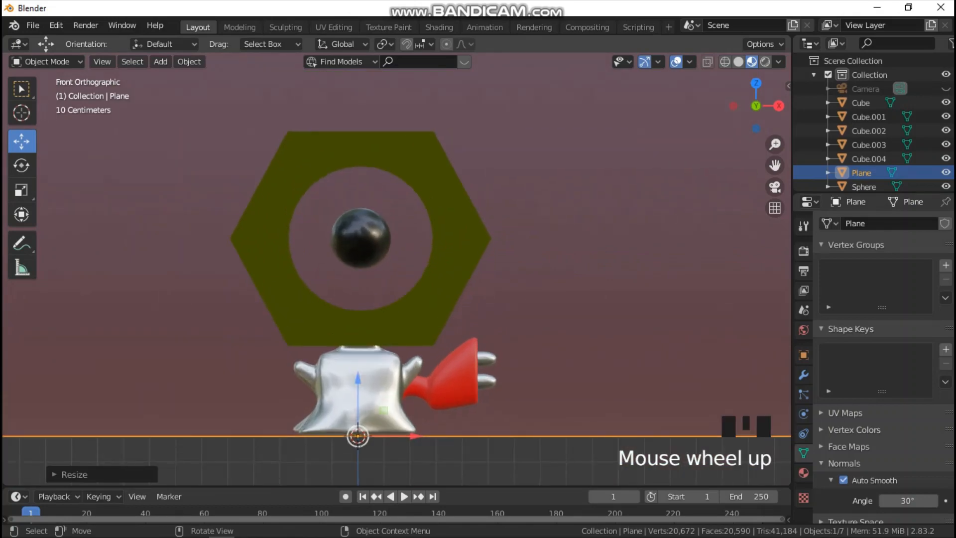
click(946, 173)
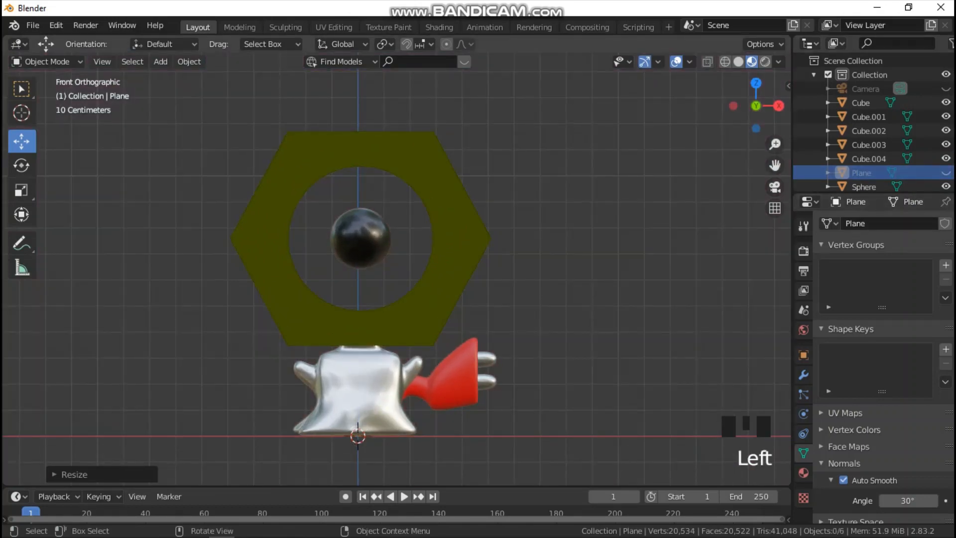
Duplicate all the character parts and place the copy beside the original along X.
drag(176, 126, 540, 399)
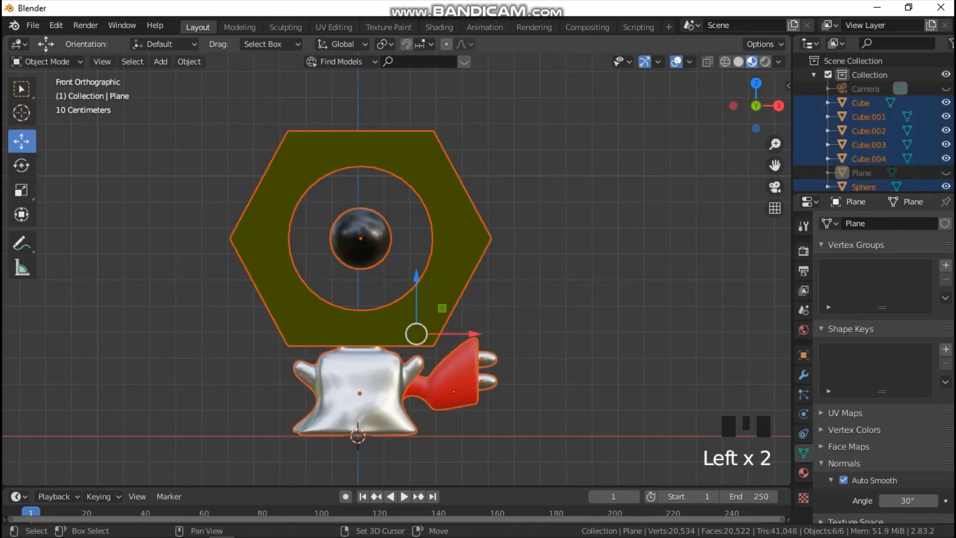
key(shift+d)
key(x)
key(Return)
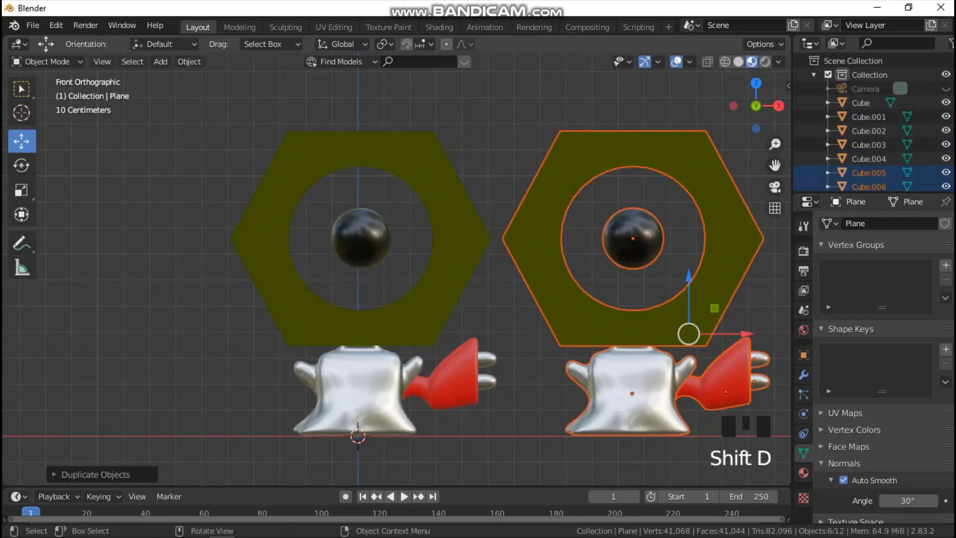
scroll(689, 334, down, 1)
Add a third material slot with a new material to the copy's red arm and set its base color to blue, hue 0.666 and saturation 0.926.
click(670, 371)
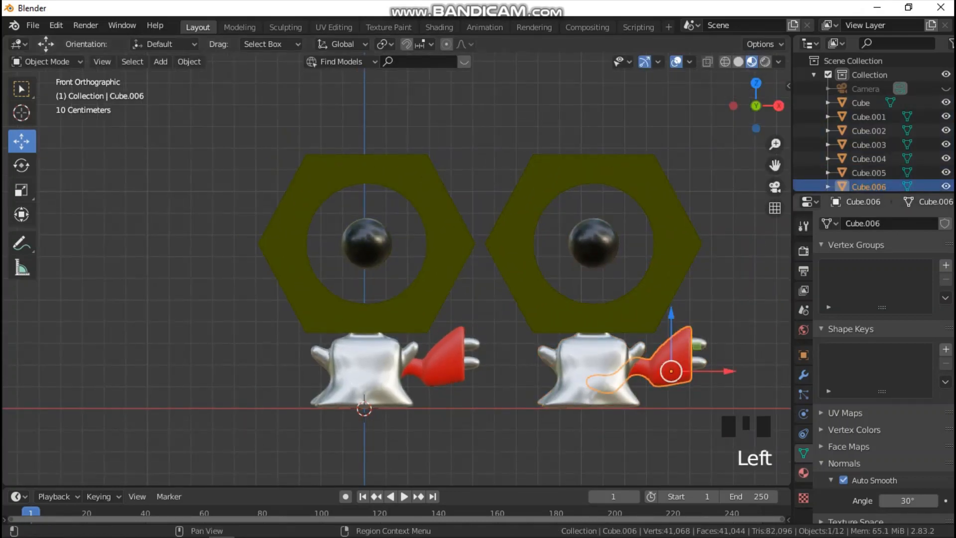
click(804, 472)
scroll(882, 374, up, 9)
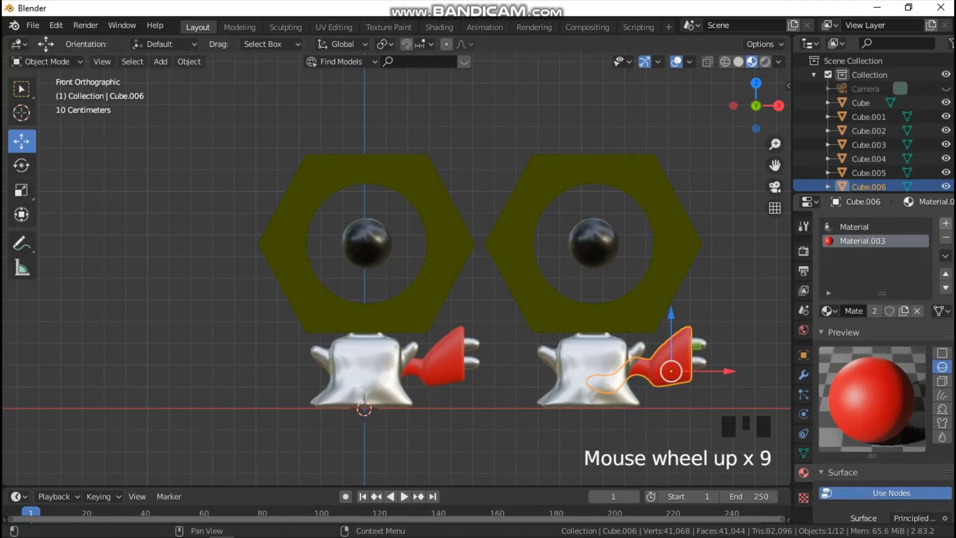
click(946, 223)
click(877, 310)
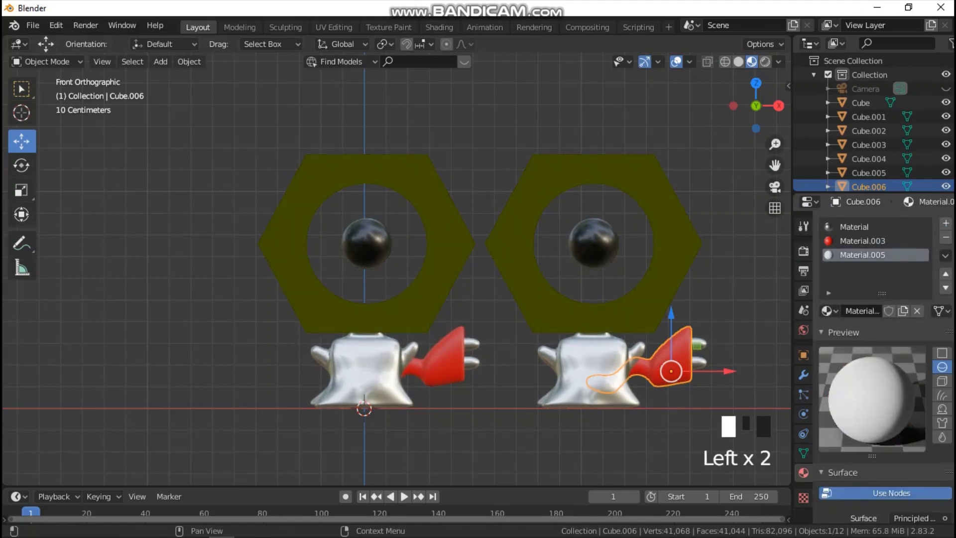
scroll(881, 398, down, 4)
click(914, 465)
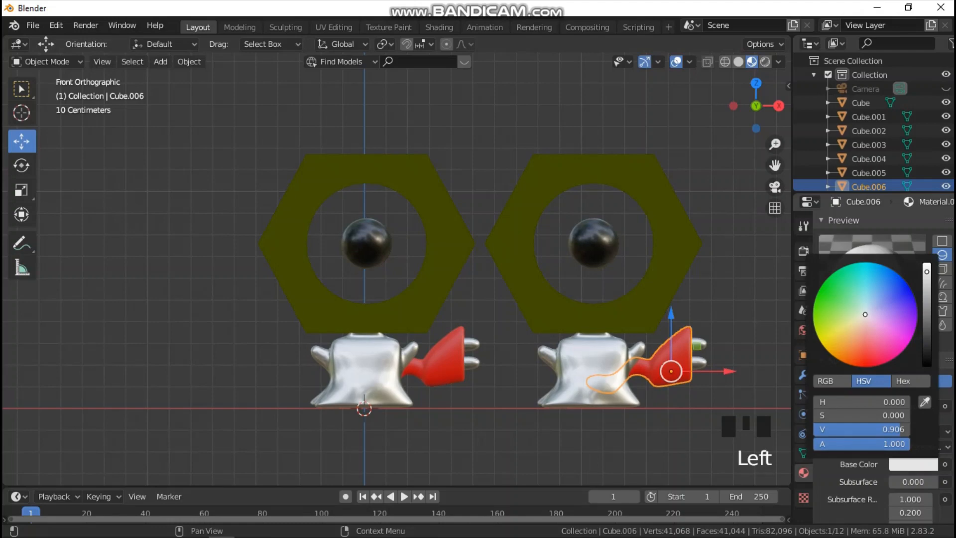
click(908, 290)
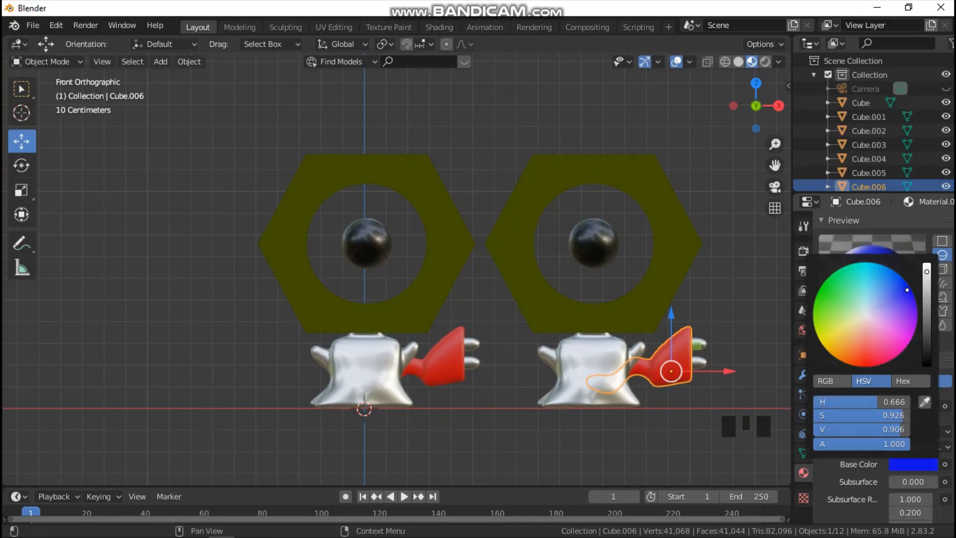
Try to assign the blue material to the copy's red arm in Edit Mode.
key(Tab)
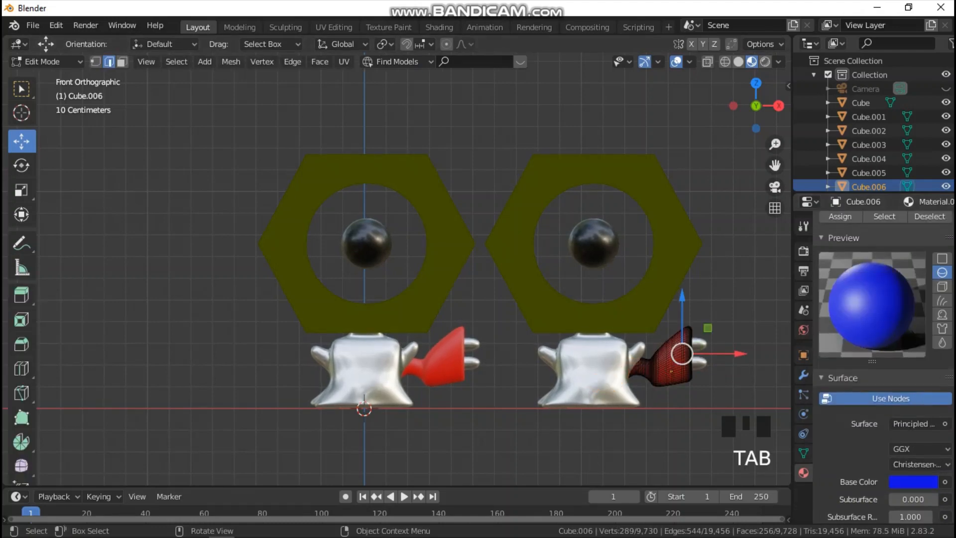
key(a)
scroll(884, 348, up, 4)
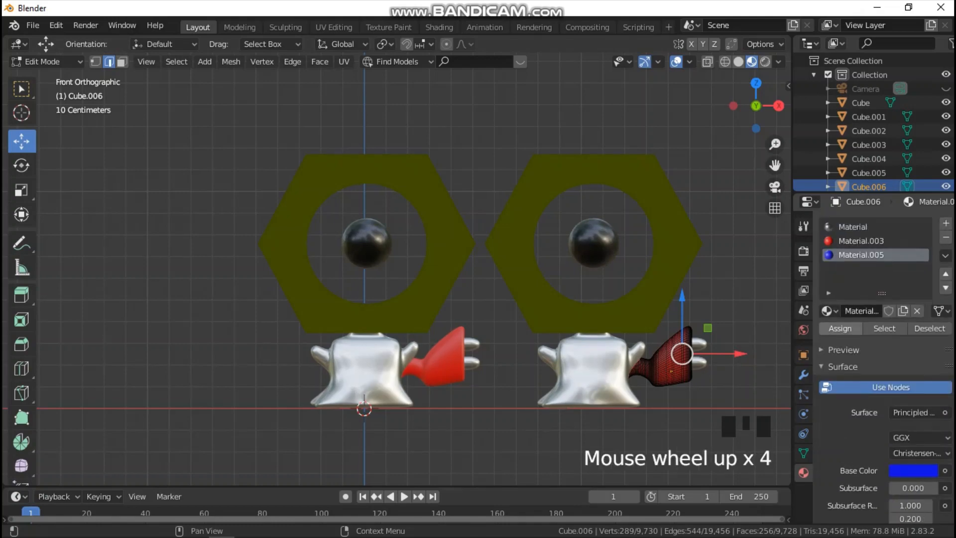
click(840, 329)
key(Tab)
click(728, 393)
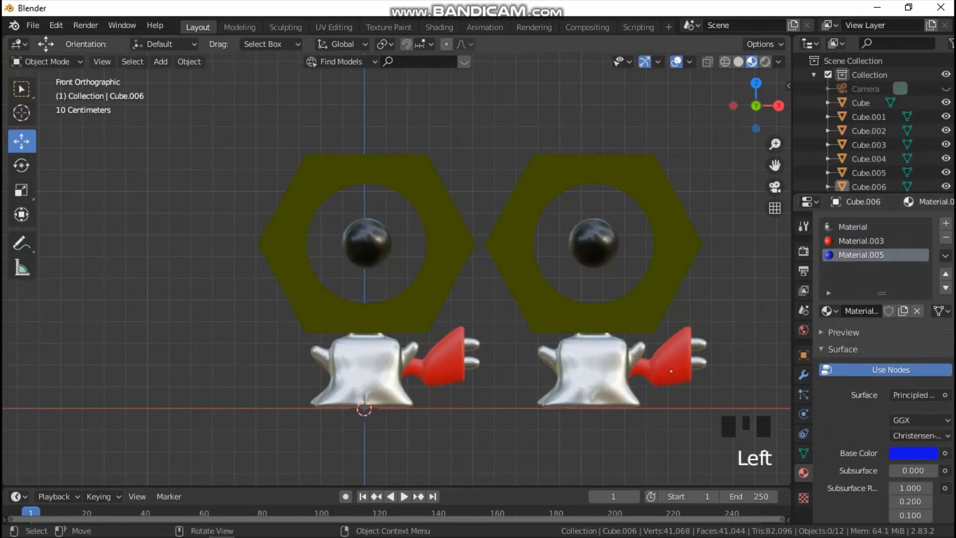
Select the entire mesh of the copy's arm and assign the blue Material.005 to it.
click(670, 366)
key(Tab)
key(a)
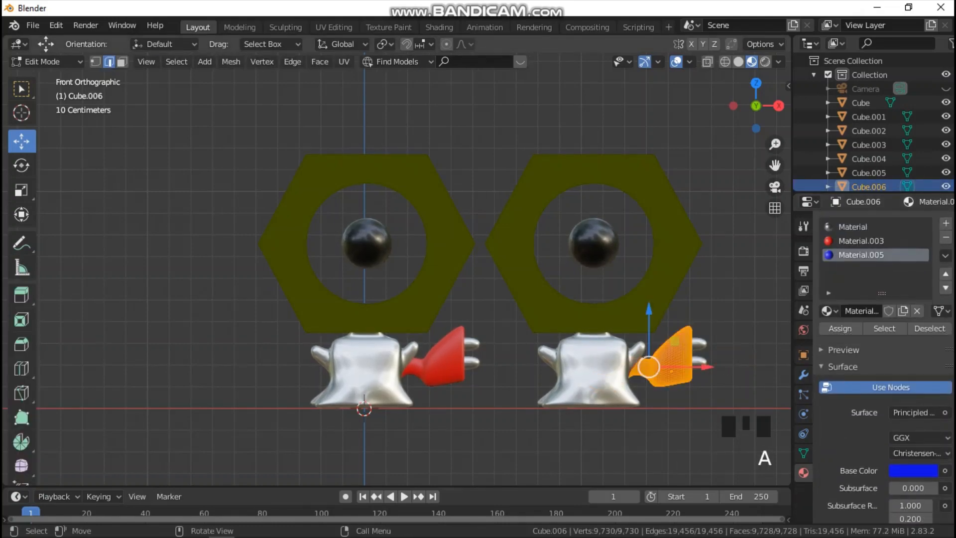
click(840, 329)
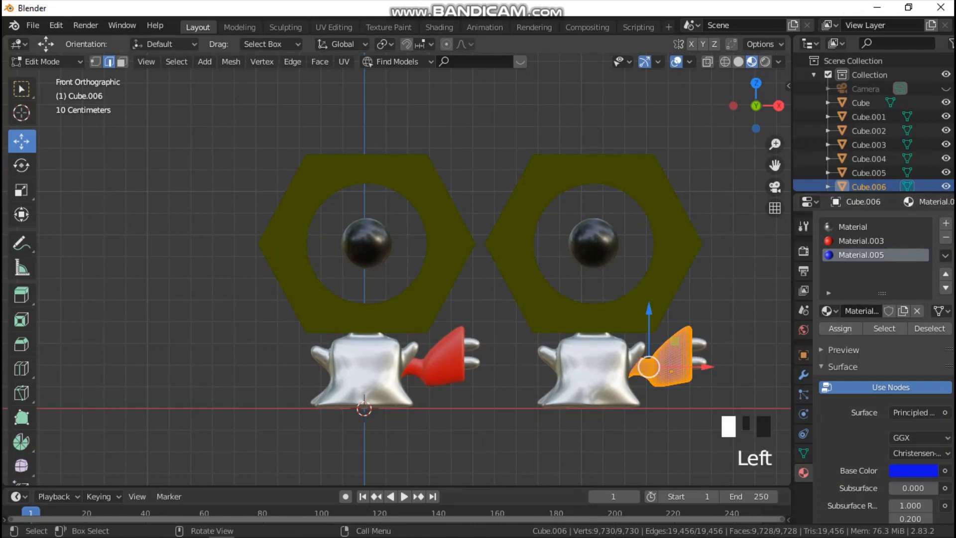
key(Tab)
Mirror the copy's blue arm along the global X axis from the top view.
scroll(397, 269, down, 1)
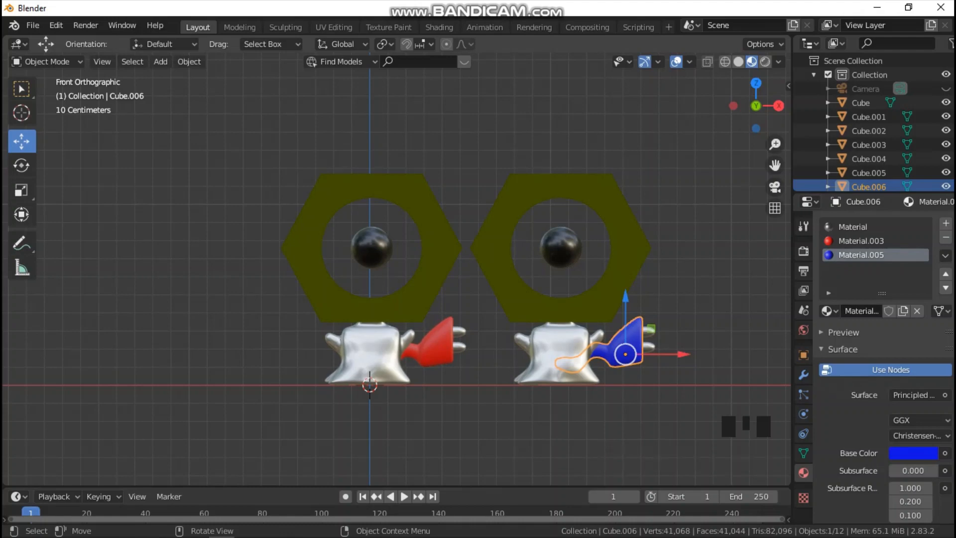
key(grave)
click(679, 244)
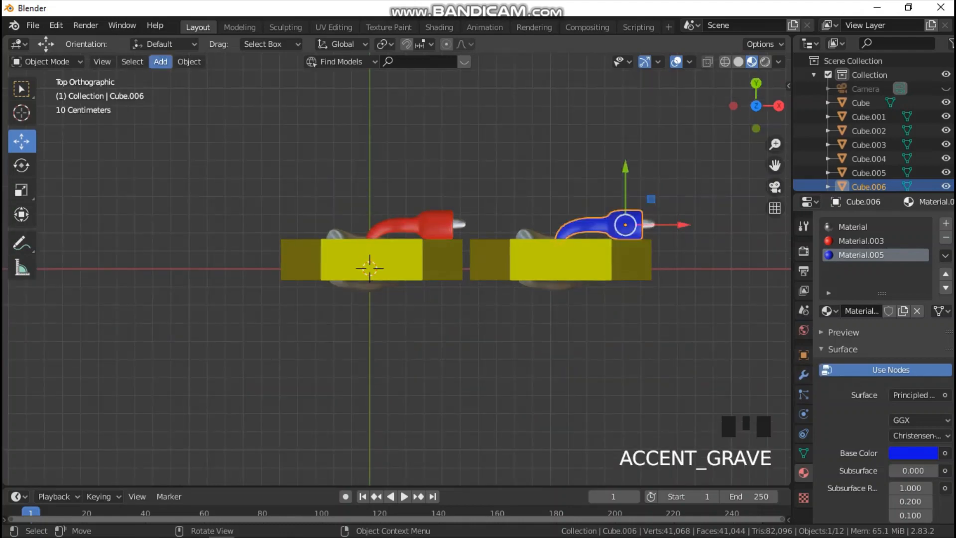
click(189, 62)
mouse_move(214, 102)
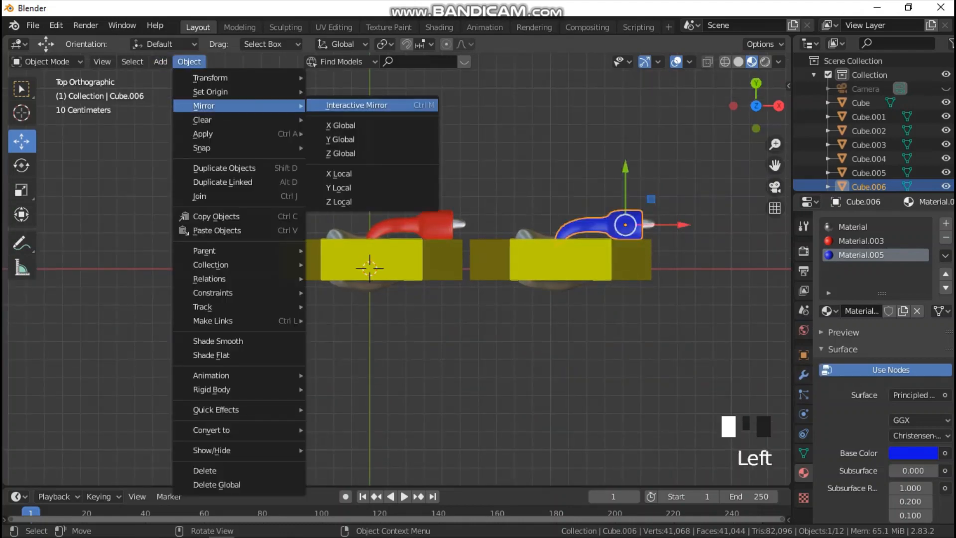
click(339, 124)
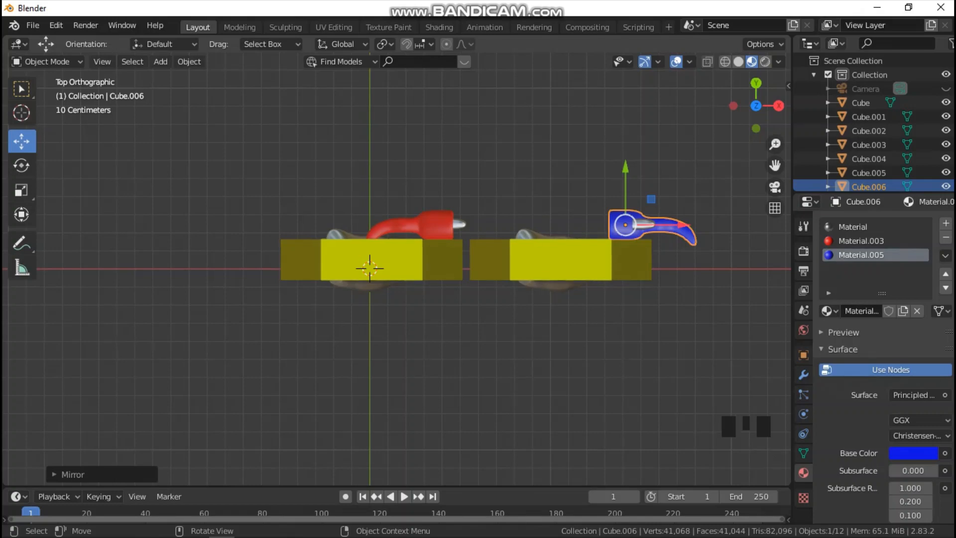
Select only the two metal fingers of the copy's blue arm and mirror them along the global X axis.
click(646, 224)
middle_drag(646, 224, 565, 125)
key(shift)
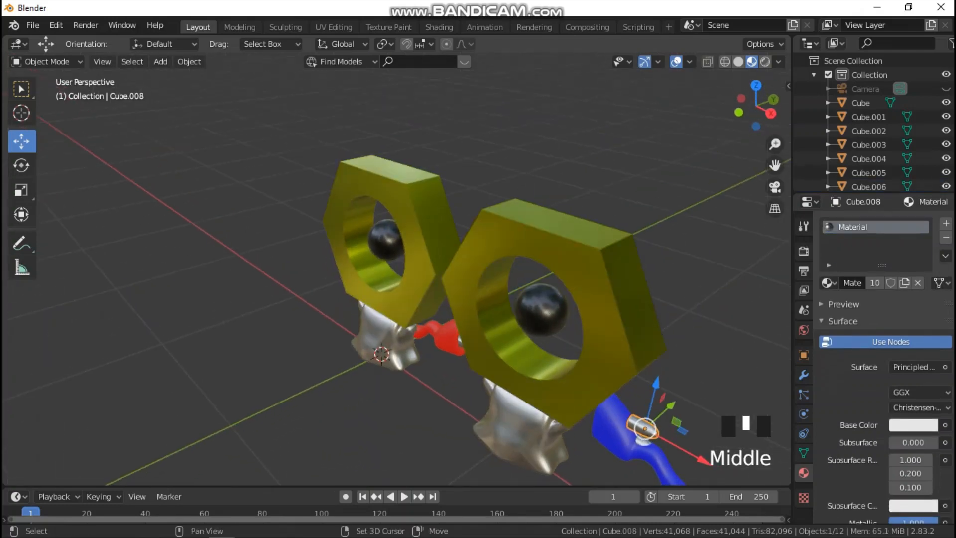
shift+click(642, 436)
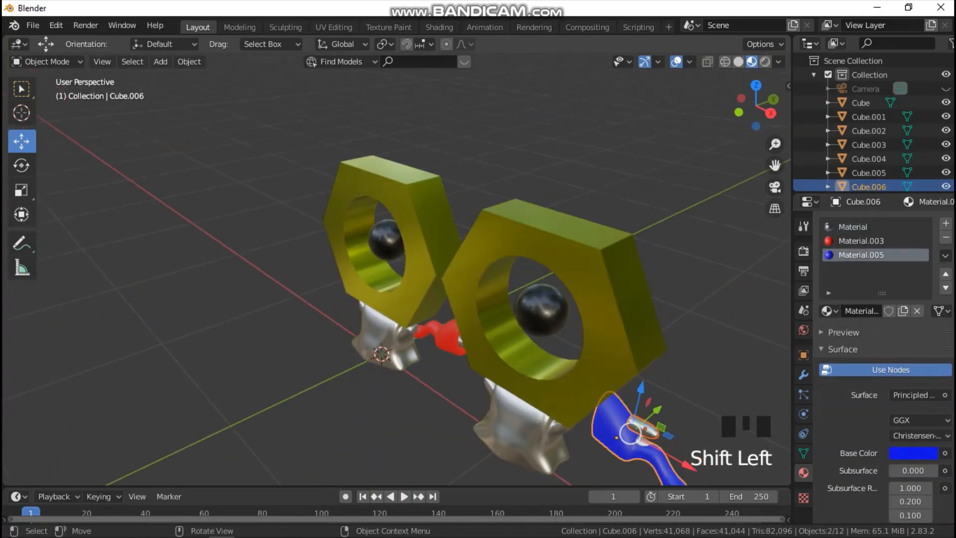
drag(775, 165, 771, 161)
scroll(690, 304, up, 3)
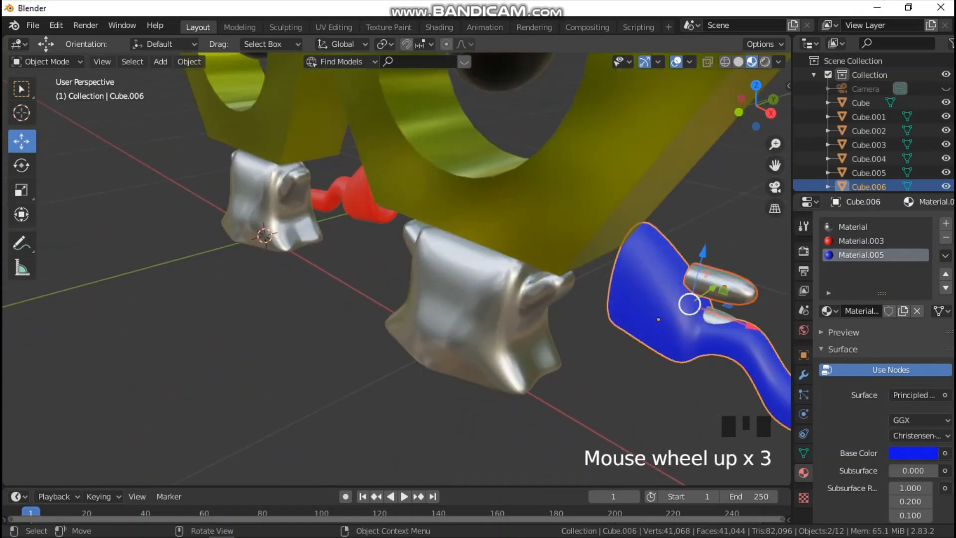
shift+click(725, 294)
key(grave)
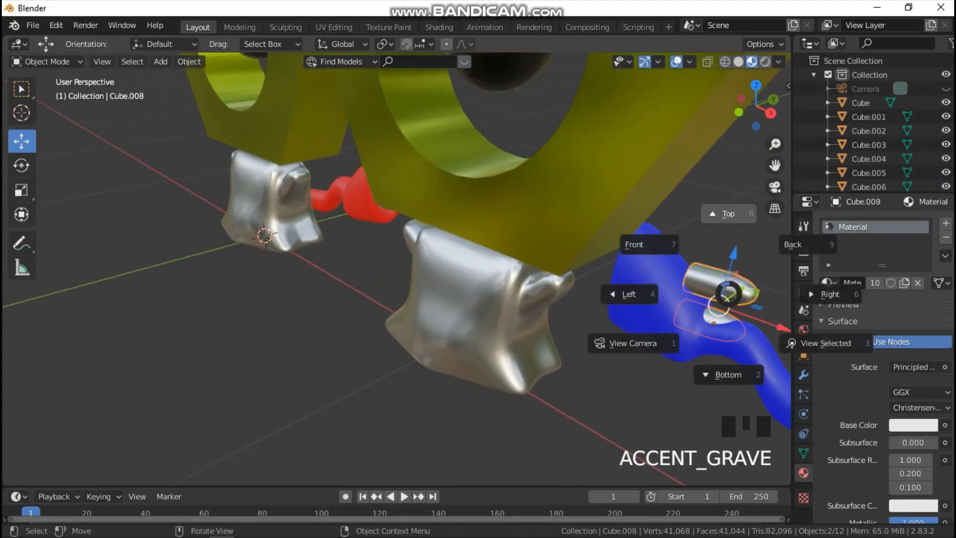
click(189, 61)
mouse_move(209, 106)
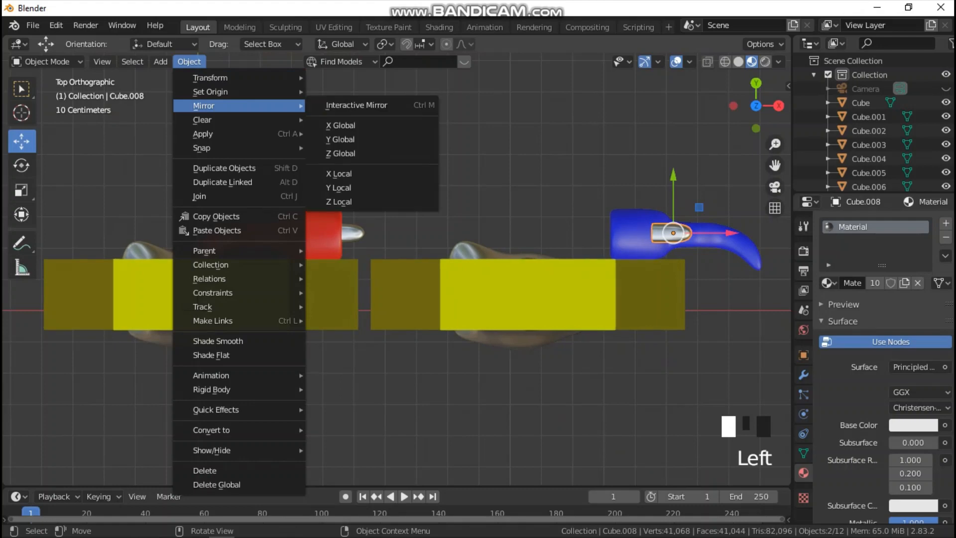
click(341, 125)
Move the mirrored fingers along X to the blue hand's end, and shift arm and fingers together to the copy's side facing the original.
drag(731, 232, 663, 233)
shift+drag(635, 145, 714, 242)
key(grave)
click(635, 192)
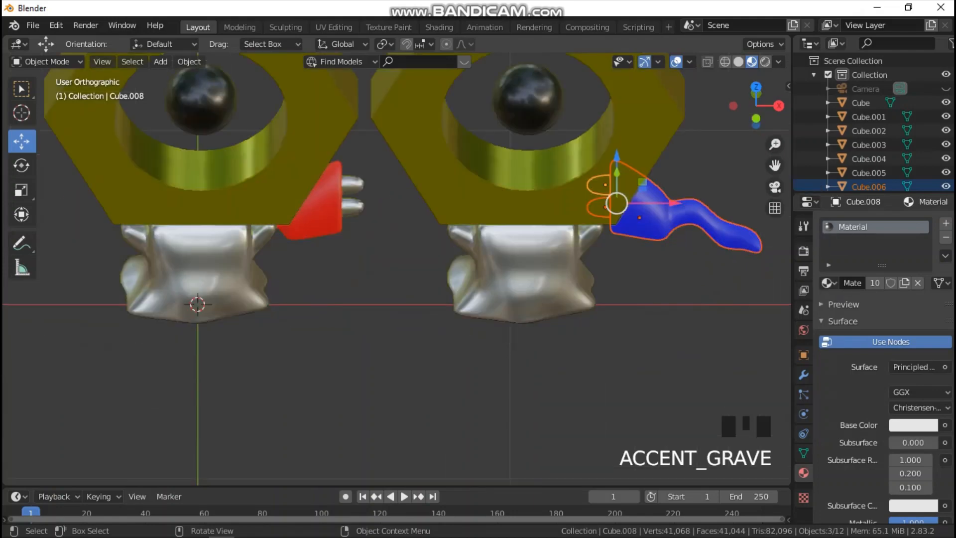
drag(672, 214, 459, 214)
scroll(460, 214, down, 5)
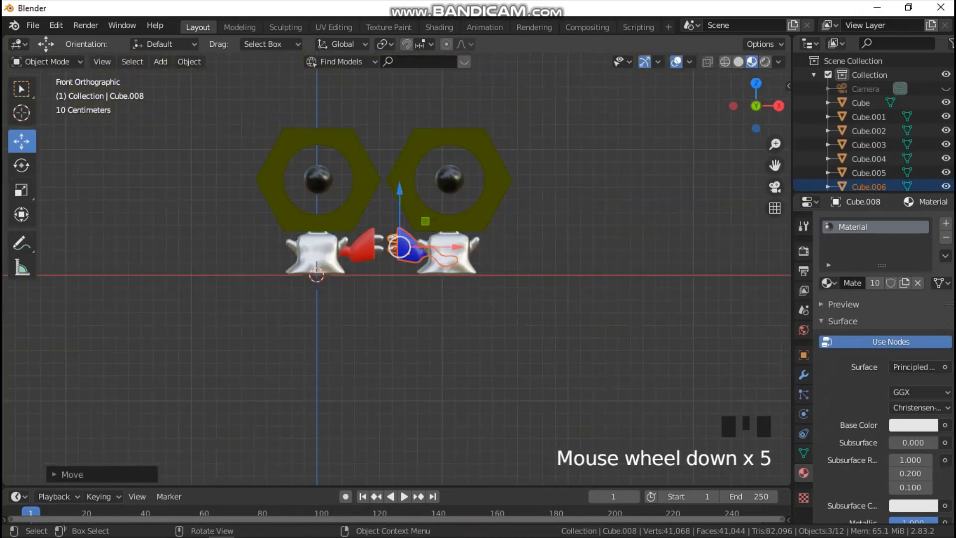
In wireframe shading, shift the original character and the copy along negative X so the pair straddles the world origin.
key(z)
click(171, 158)
drag(194, 94, 381, 305)
drag(401, 226, 329, 225)
drag(359, 106, 523, 296)
drag(478, 225, 410, 226)
Return the viewport to Material Preview shading and make the backdrop plane visible again.
key(z)
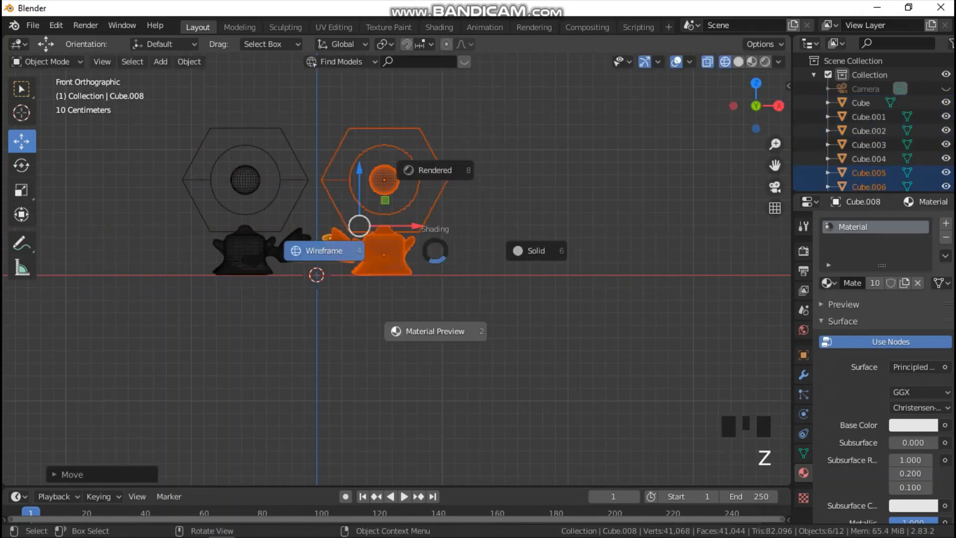
click(438, 331)
middle_drag(438, 331, 424, 358)
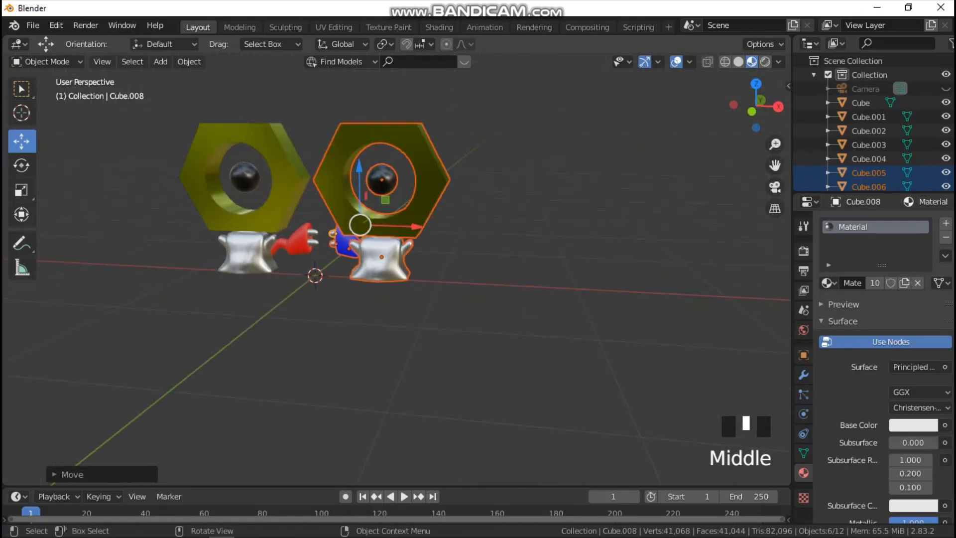
scroll(872, 159, down, 7)
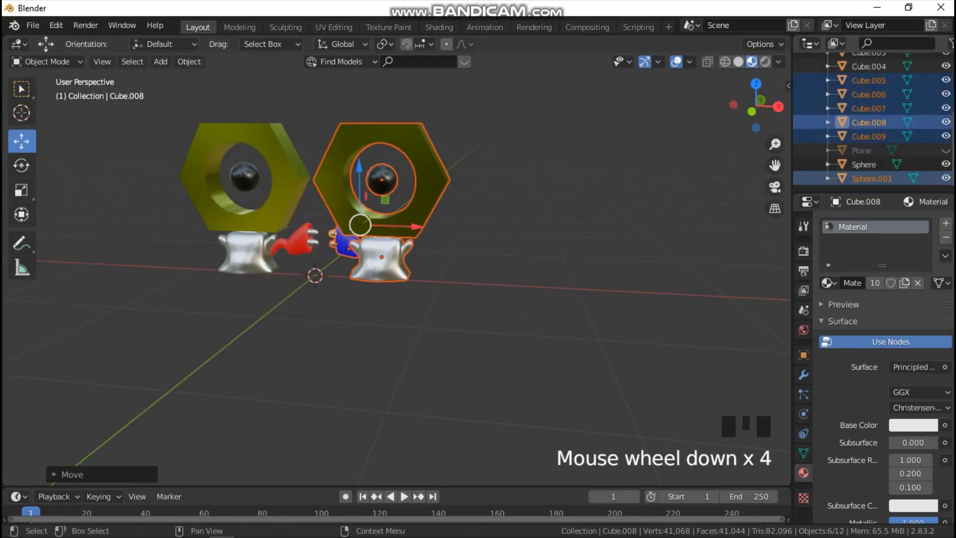
click(946, 150)
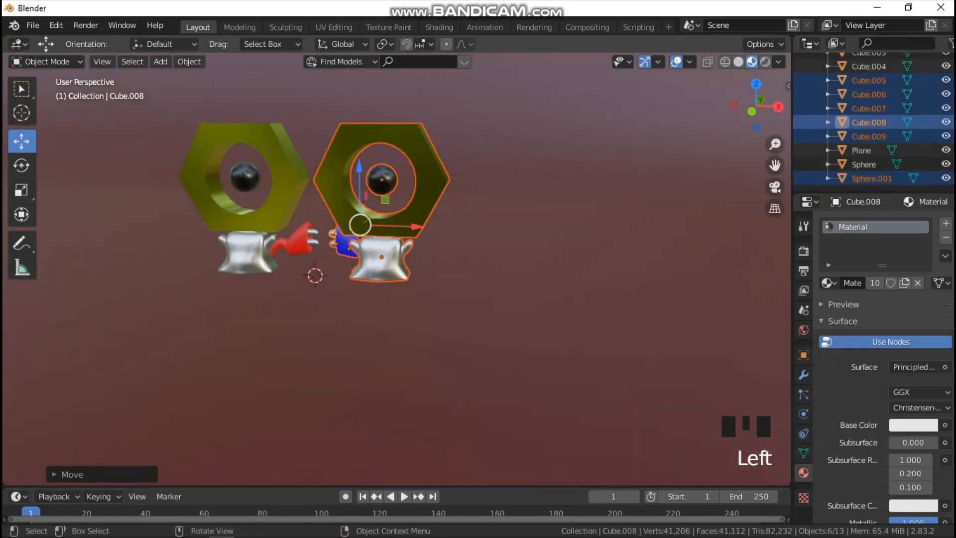
Look through the camera and adjust its distance and angle so both characters fit inside the frame from the front.
key(grave)
click(469, 266)
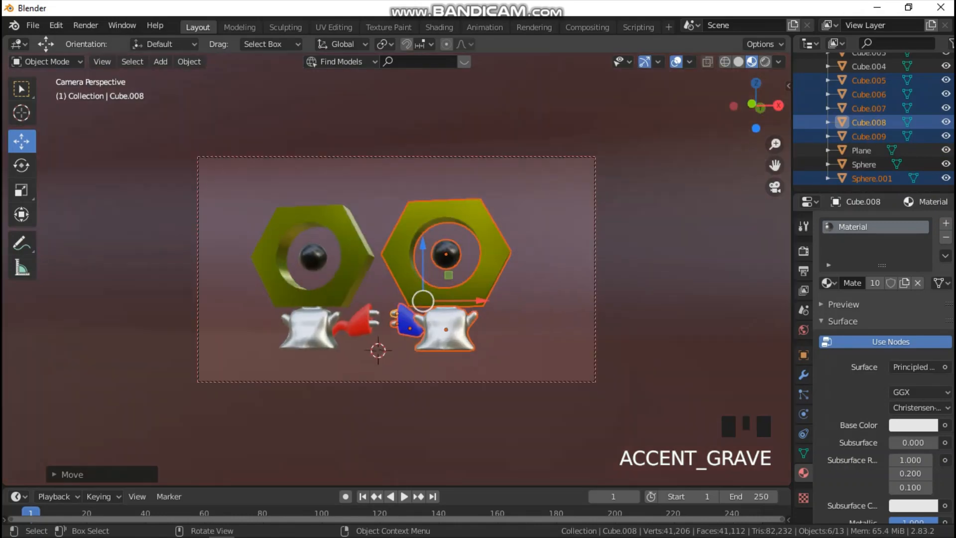
scroll(396, 269, up, 2)
middle_drag(396, 269, 391, 299)
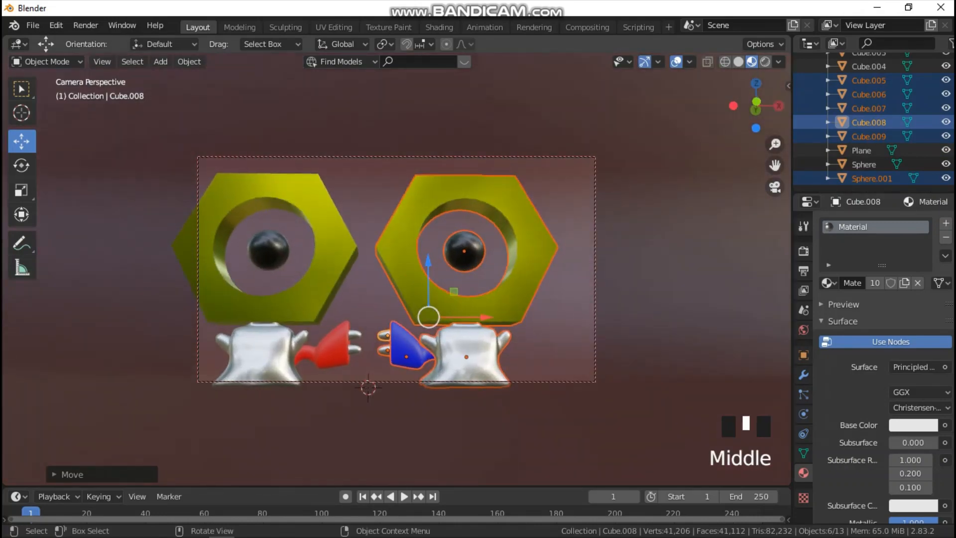
scroll(396, 269, down, 1)
drag(775, 165, 797, 159)
click(775, 165)
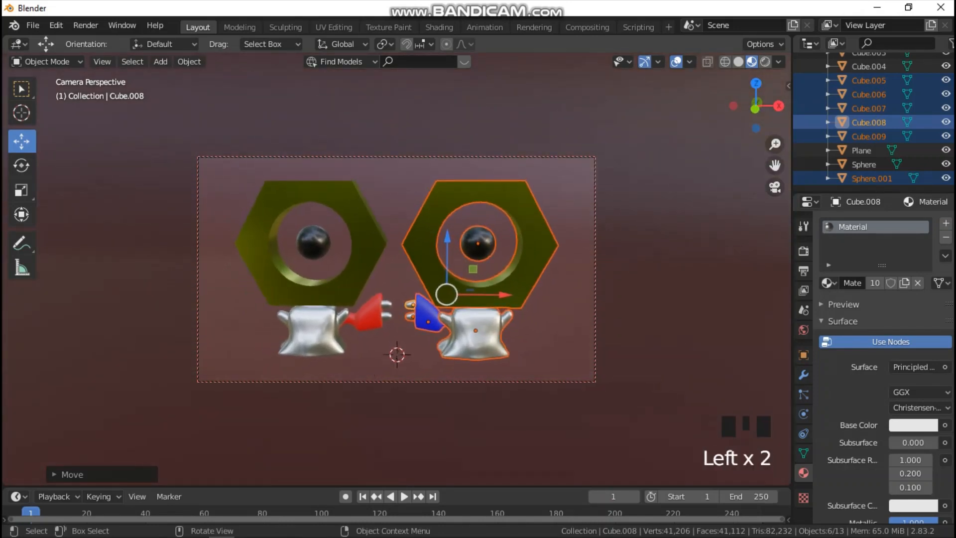
middle_drag(395, 269, 402, 271)
click(402, 270)
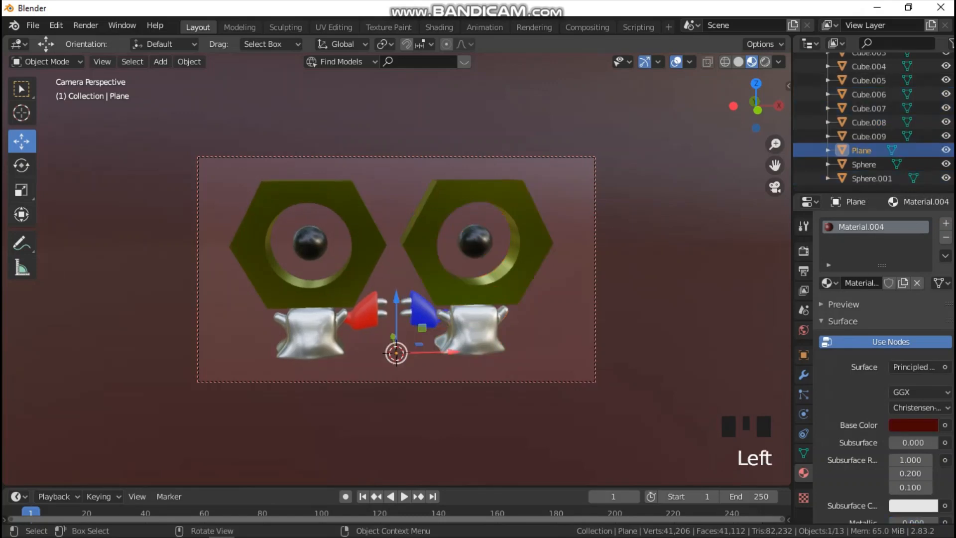
Switch the camera view to Solid shading and check the framing distance of both characters.
key(z)
click(732, 246)
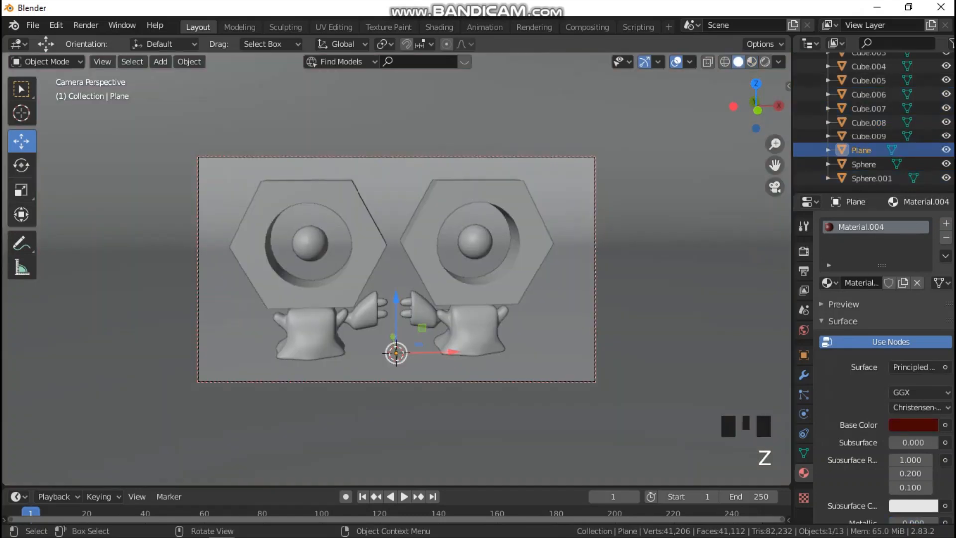
scroll(396, 269, up, 1)
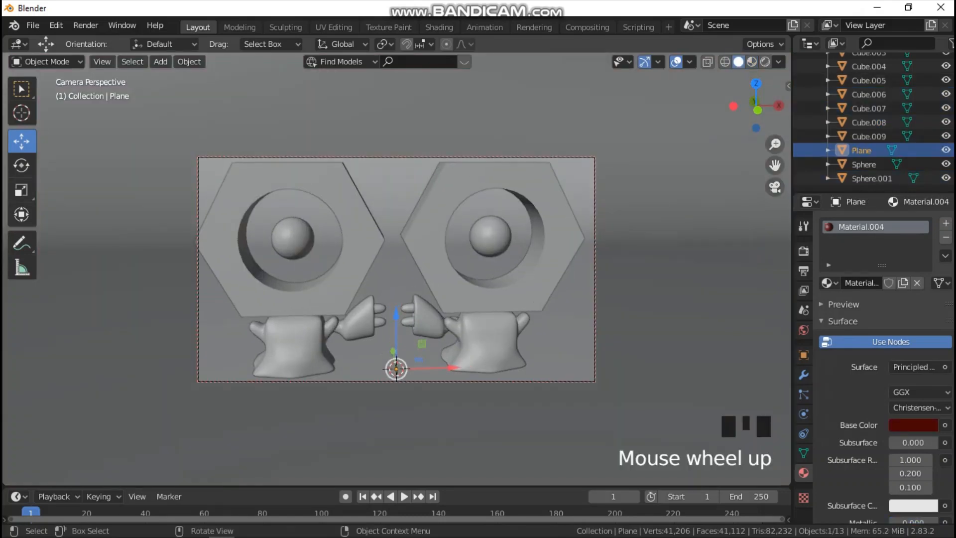
scroll(396, 269, down, 1)
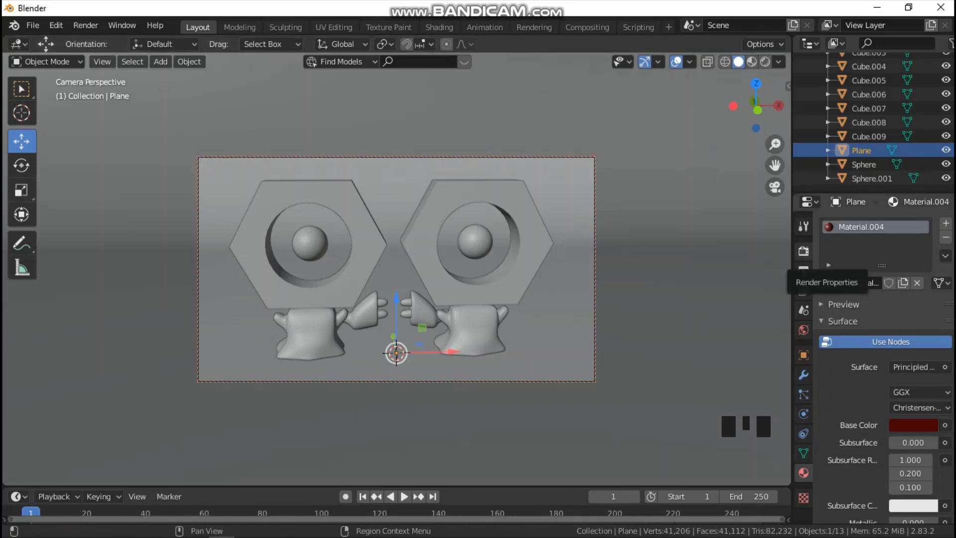
Enable Ambient Occlusion, Bloom and Screen Space Reflections with Refraction in the Eevee render settings.
click(803, 251)
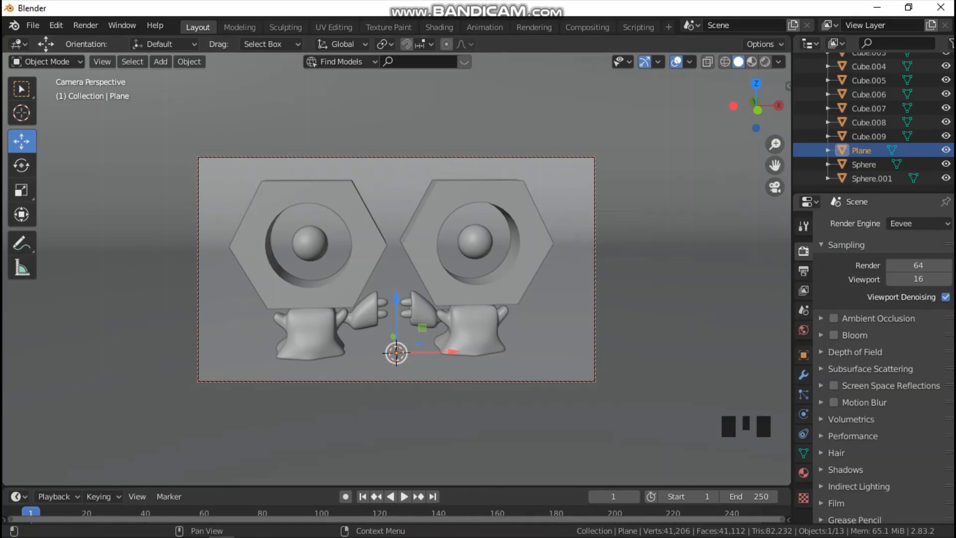
click(833, 319)
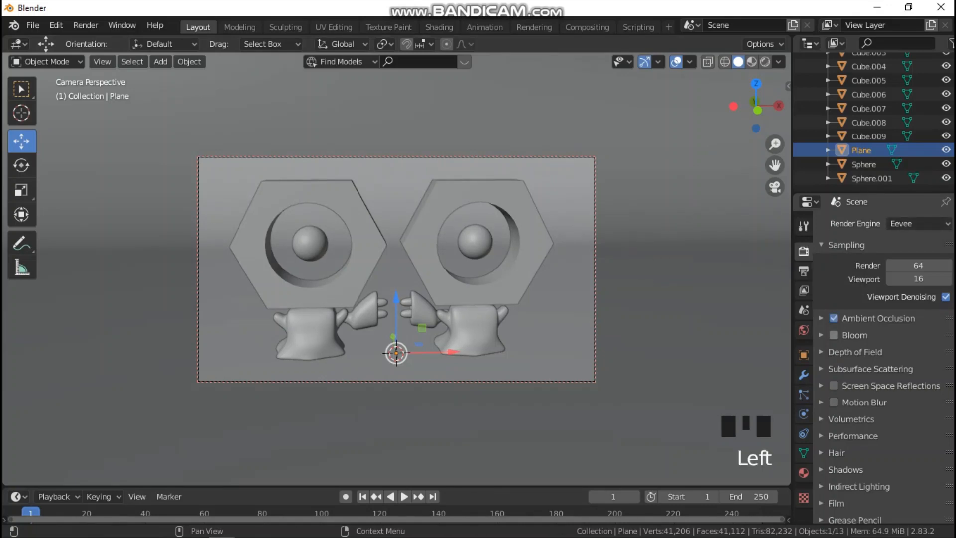
click(834, 335)
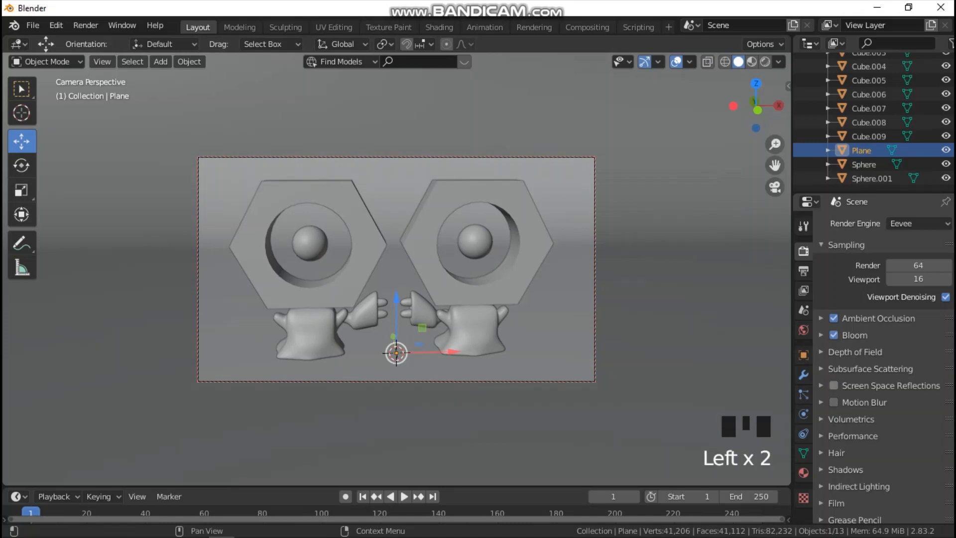
click(834, 386)
click(876, 386)
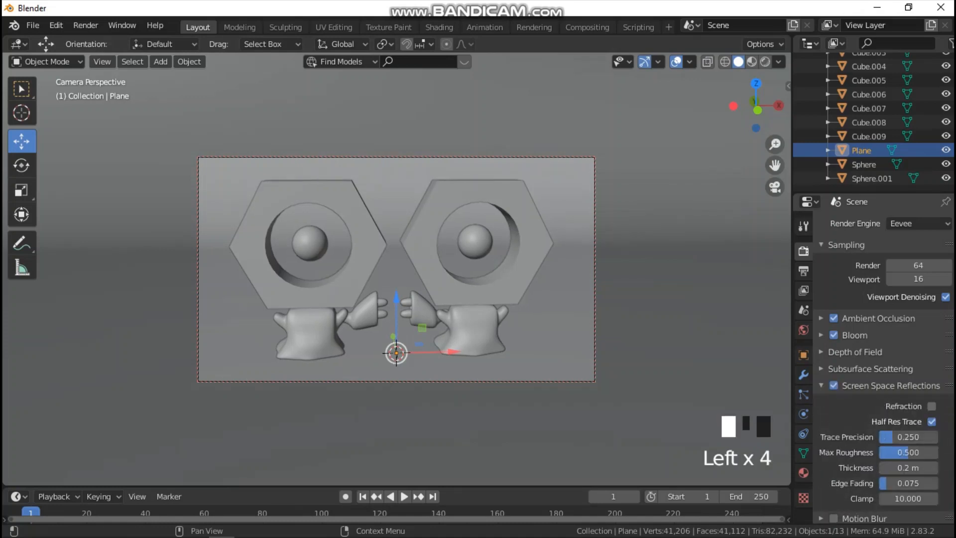
click(932, 406)
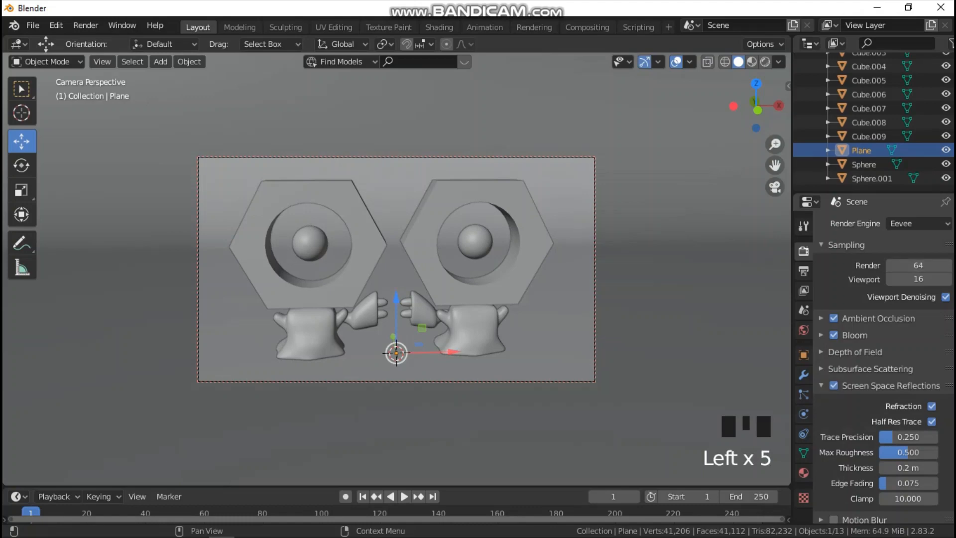
Change the render engine to Cycles and enable the Denoising Data pass for the view layer.
drag(919, 223, 911, 271)
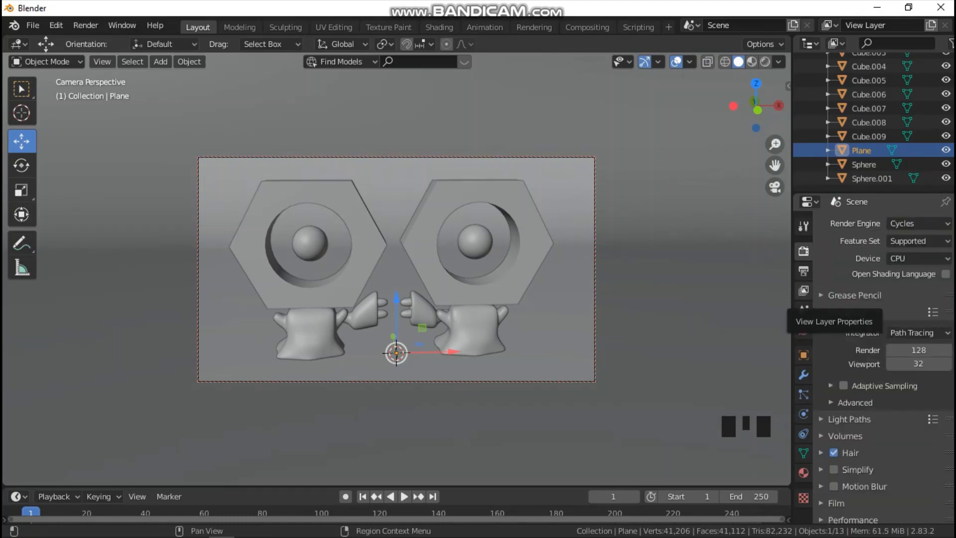
click(803, 291)
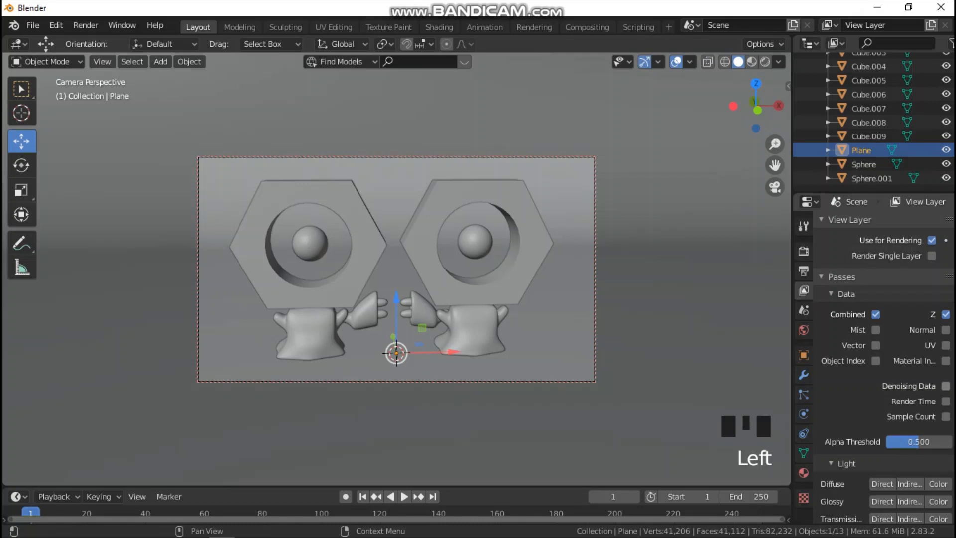
click(946, 386)
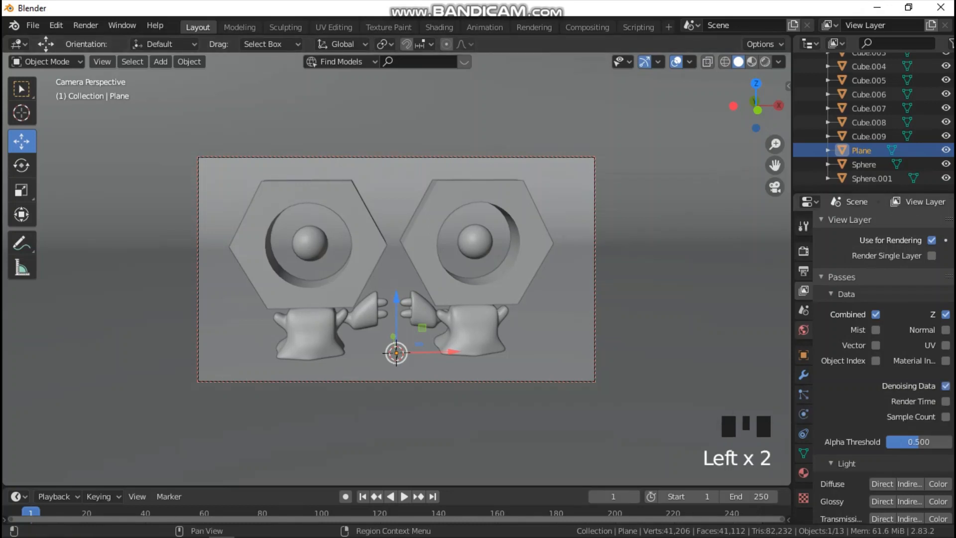
Add an Environment Texture to the world color and load ninomaru_teien_4k.exr from the HDRI folder on the Desktop.
click(804, 330)
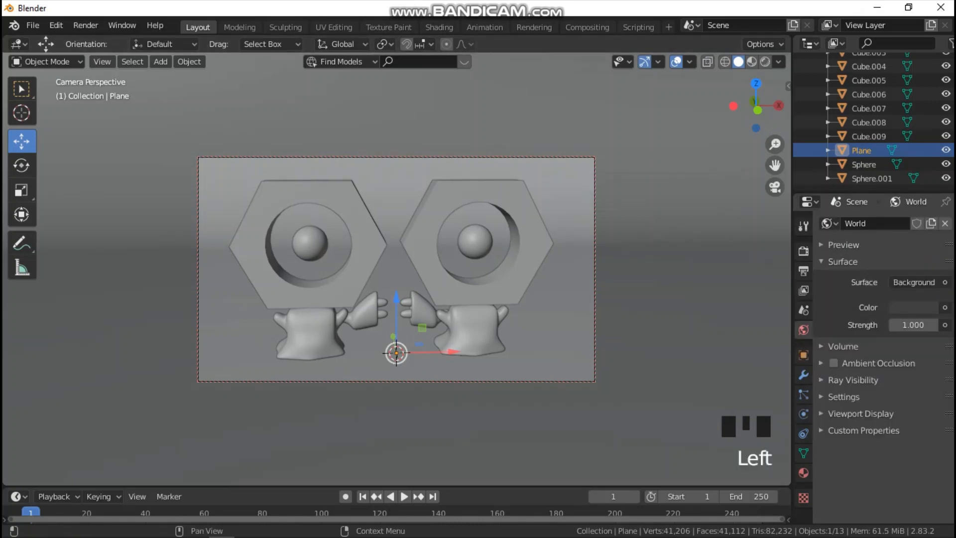
click(945, 307)
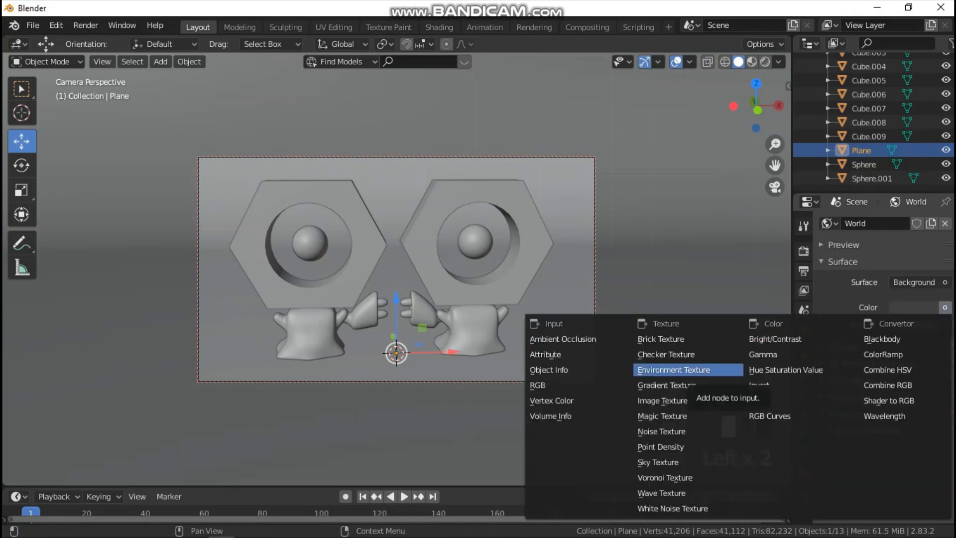
click(674, 370)
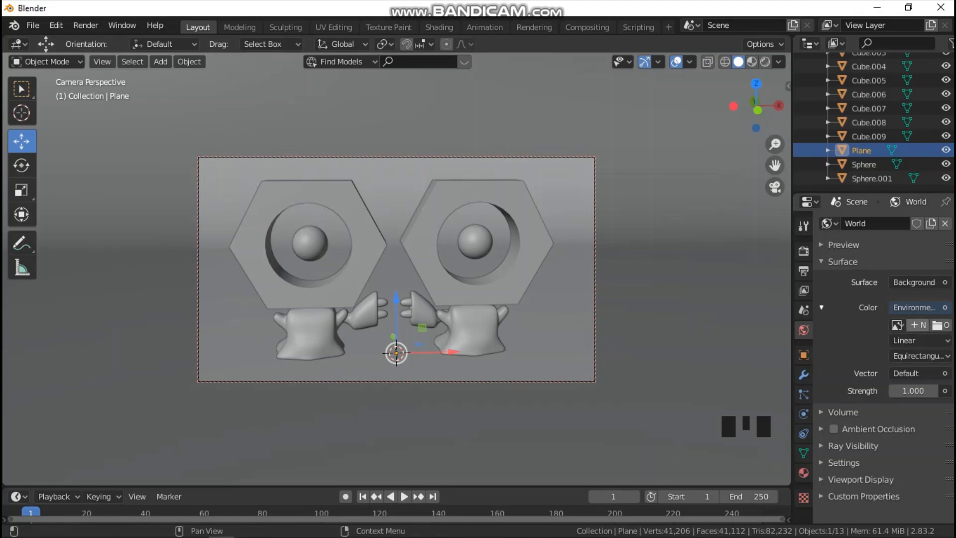
click(939, 325)
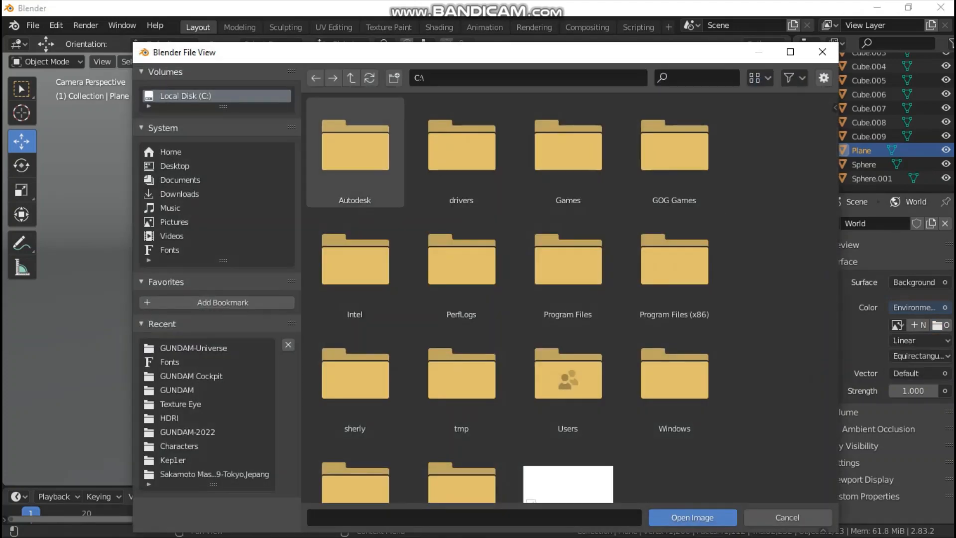
click(175, 166)
click(462, 149)
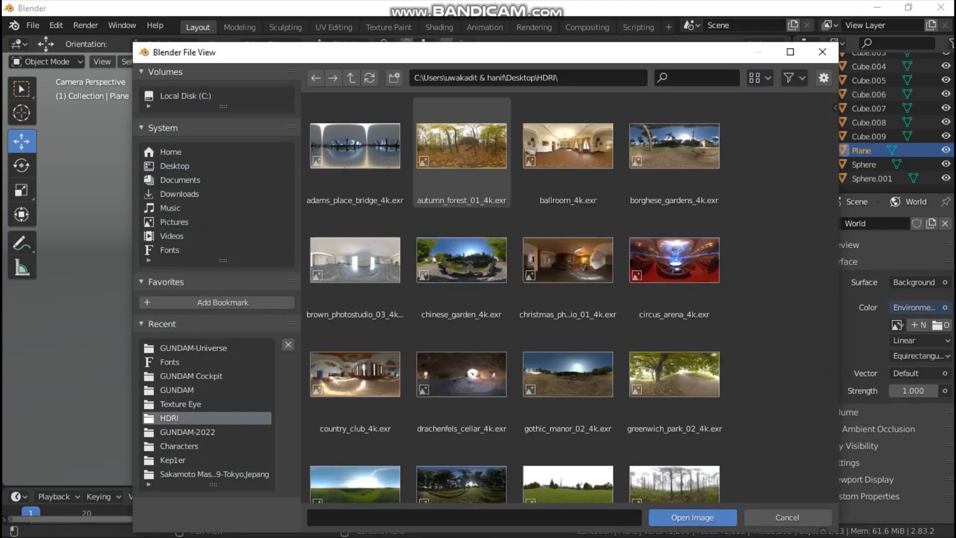
scroll(675, 298, down, 3)
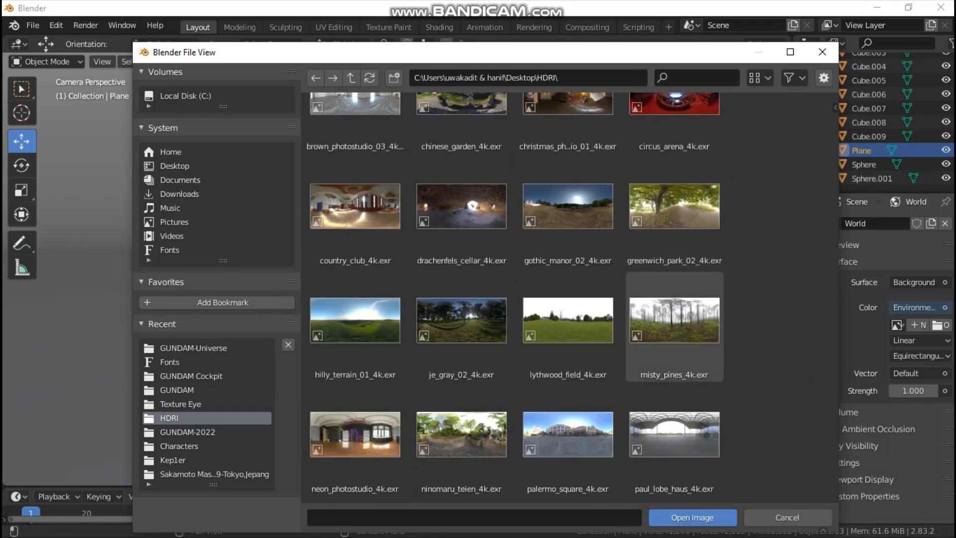
scroll(675, 323, down, 2)
double_click(461, 356)
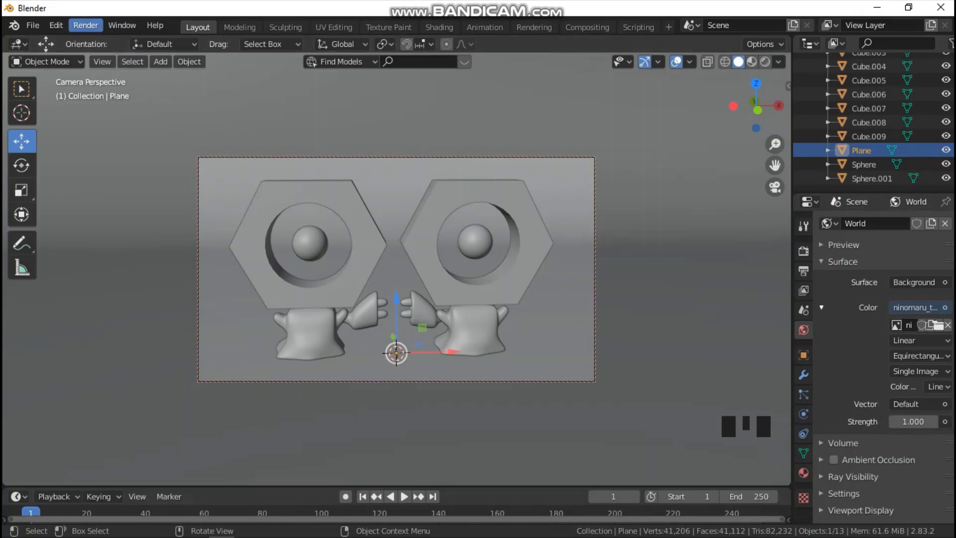
Check that the render engine is Cycles and render the image.
click(804, 251)
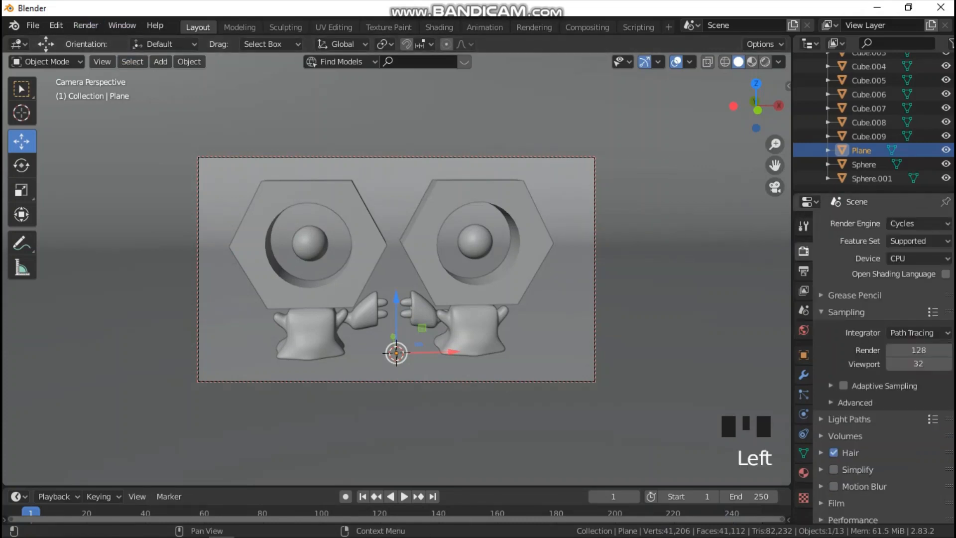
click(917, 223)
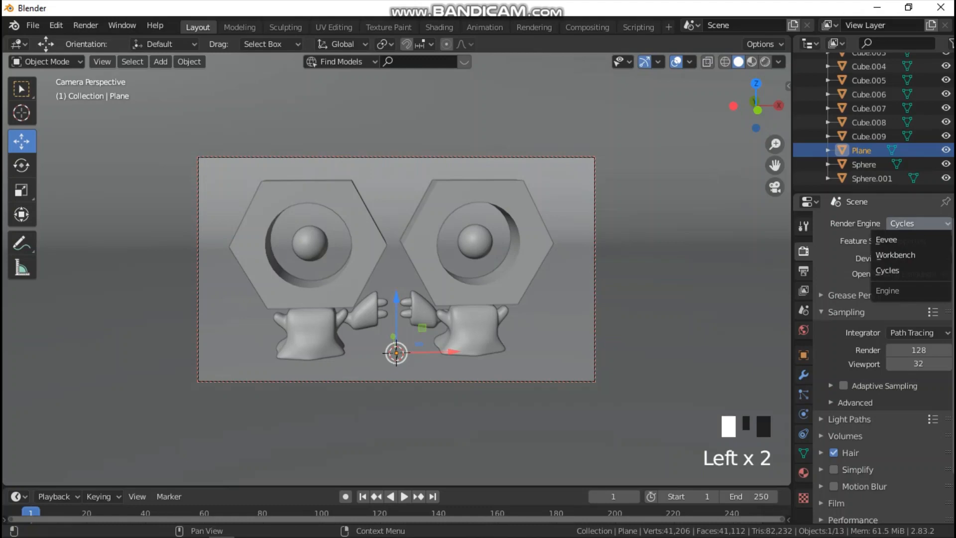
click(86, 26)
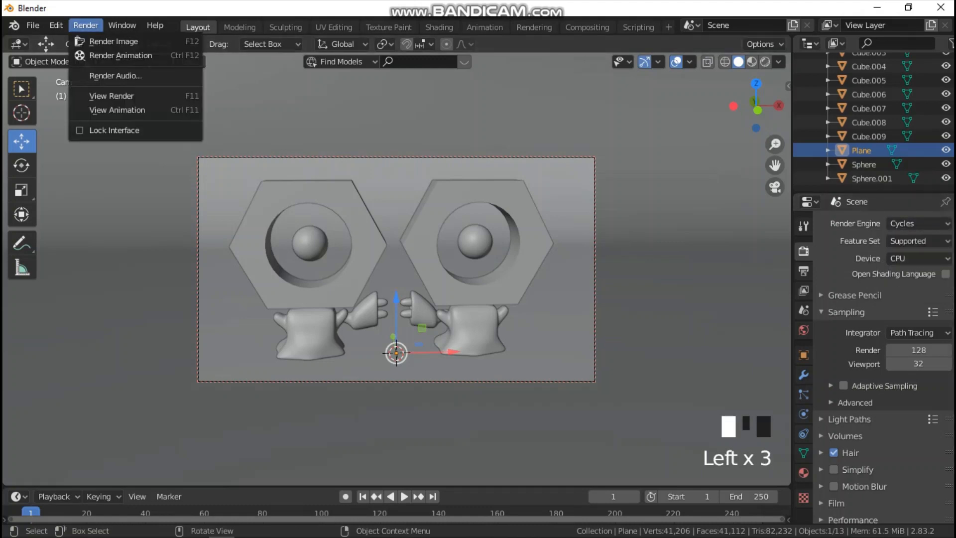
click(114, 42)
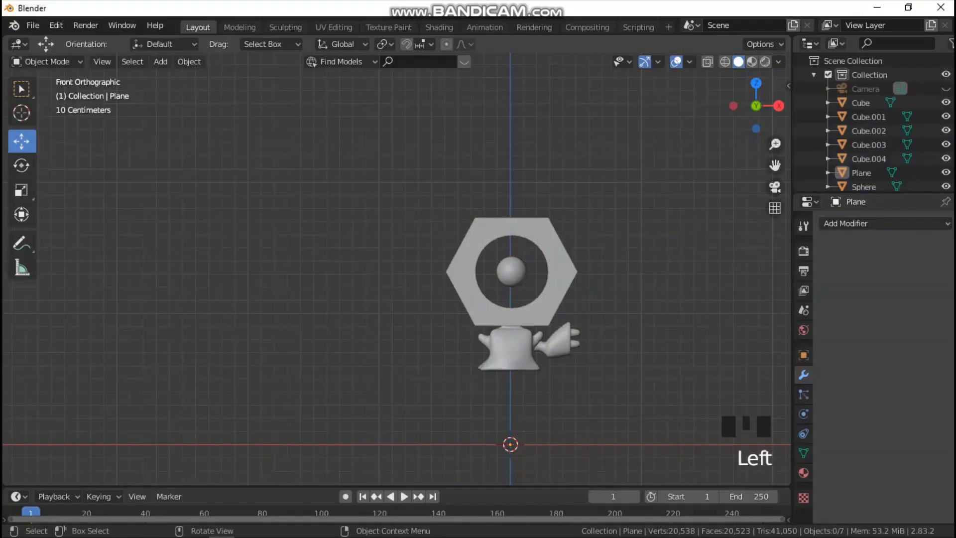
Select all parts of the character in front view and move them down until the body's base rests on the ground line.
scroll(413, 274, up, 4)
scroll(413, 274, down, 3)
scroll(397, 269, down, 3)
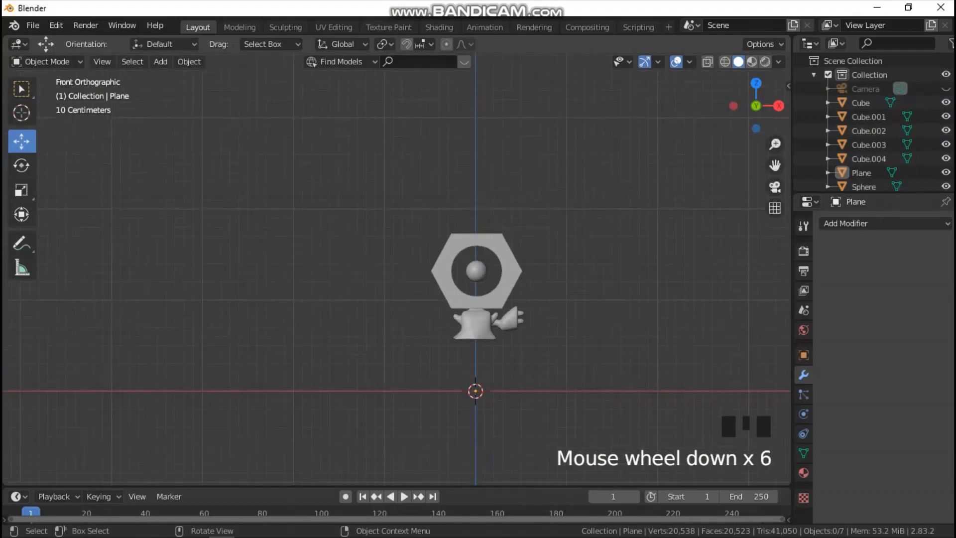
drag(383, 202, 562, 359)
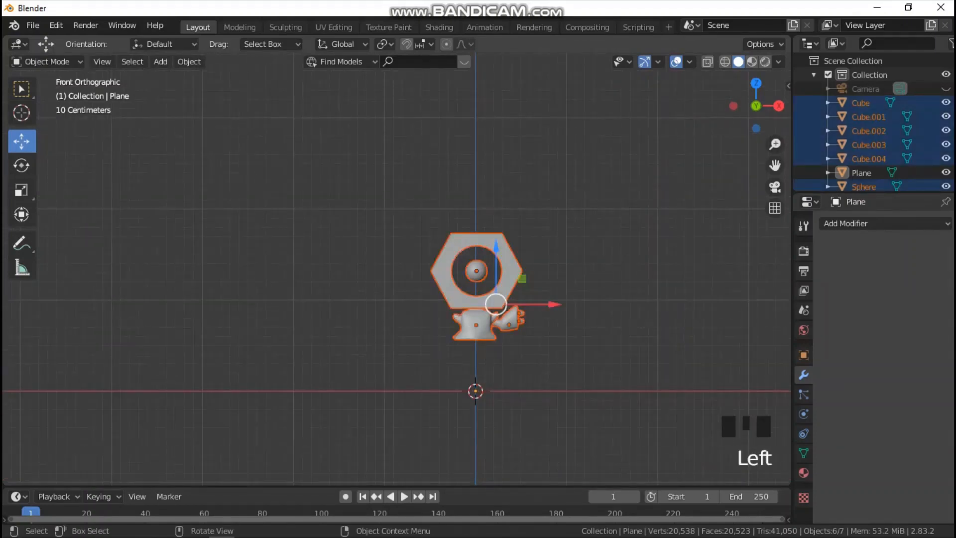
drag(496, 304, 496, 333)
drag(775, 165, 735, 90)
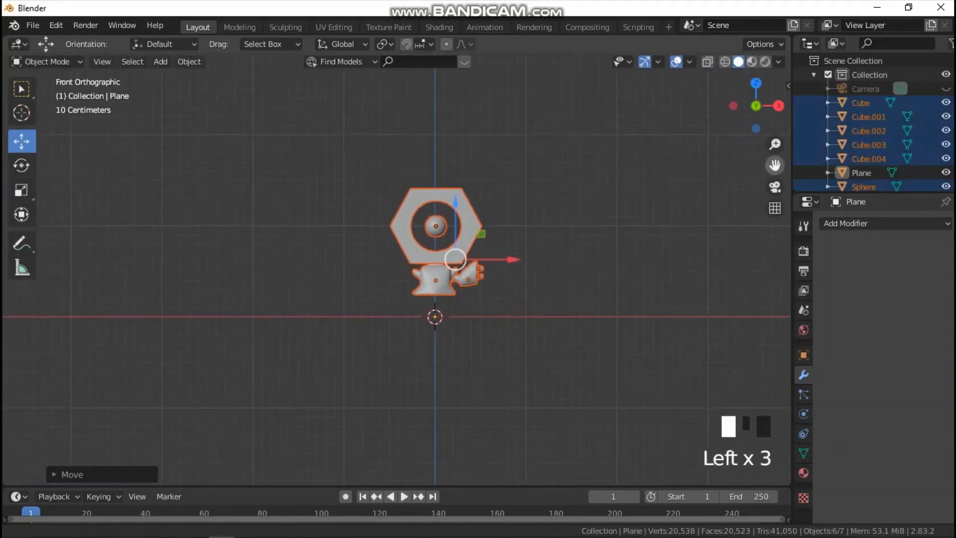
scroll(410, 302, up, 7)
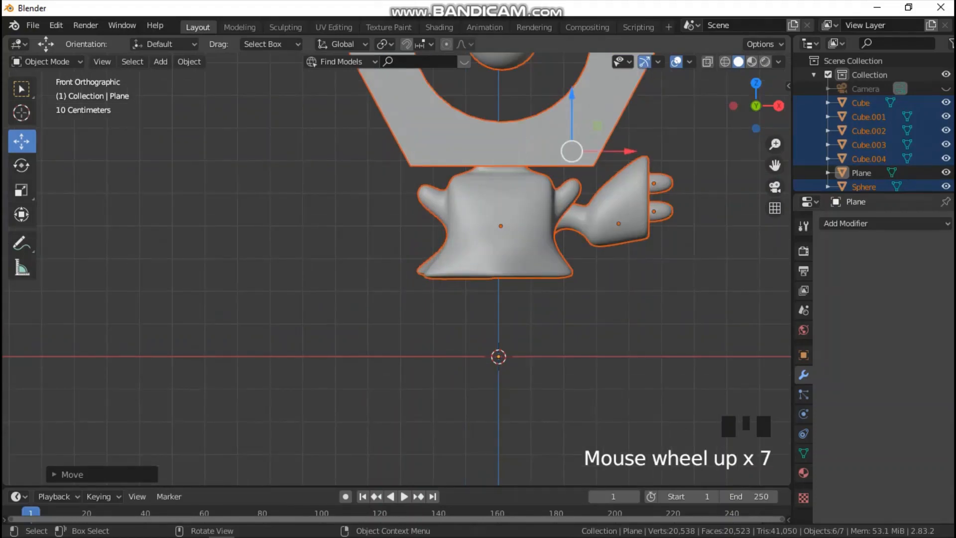
drag(571, 115, 571, 192)
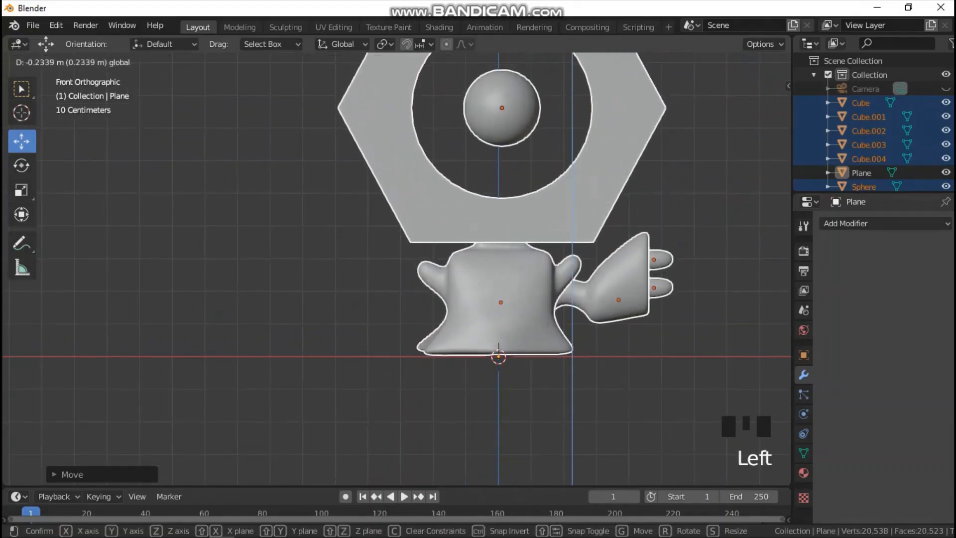
drag(575, 251, 575, 252)
Switch the viewport to Material Preview and inspect from several angles how the character stands on the floor plane.
key(z)
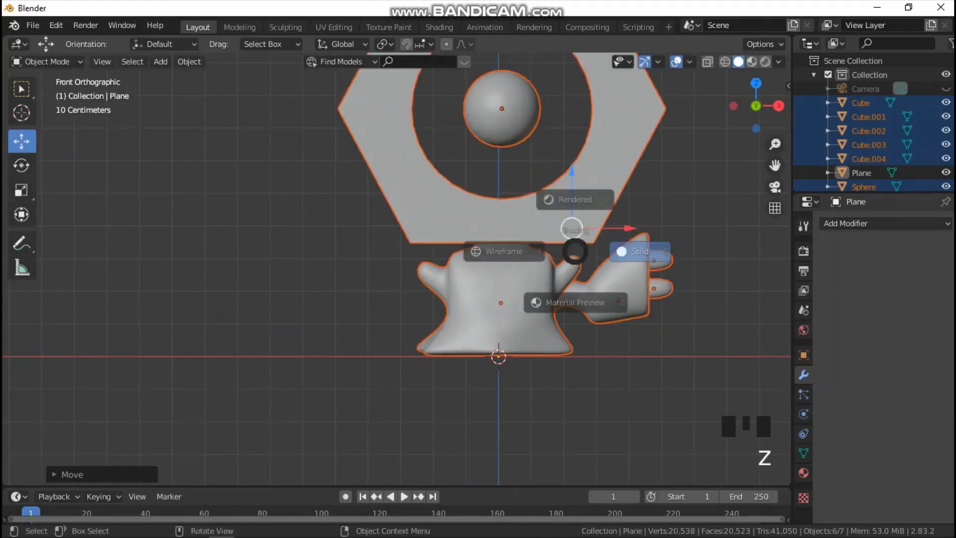
click(575, 332)
mouse_move(575, 299)
middle_down()
mouse_move(578, 324)
mouse_move(562, 346)
middle_up()
key(grave)
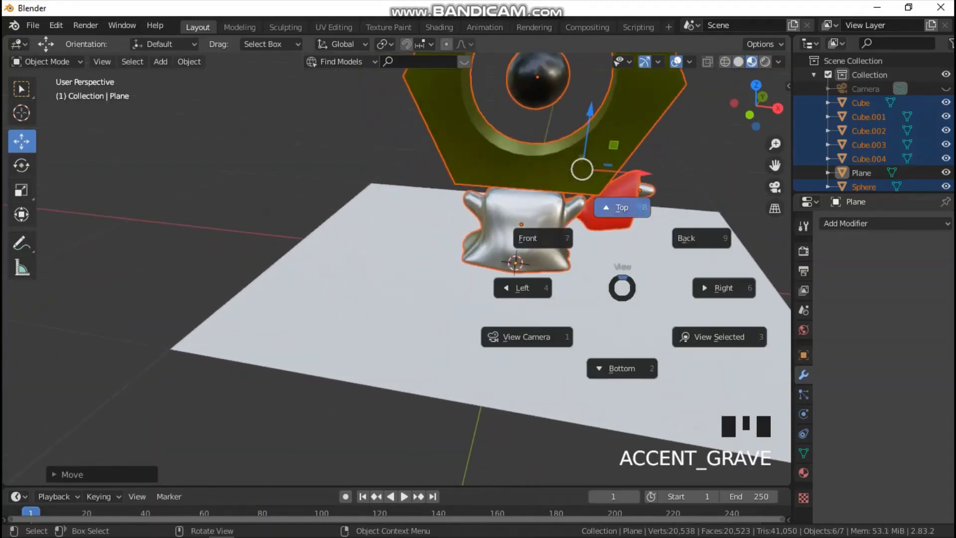
click(608, 207)
scroll(608, 207, down, 8)
key(grave)
click(474, 216)
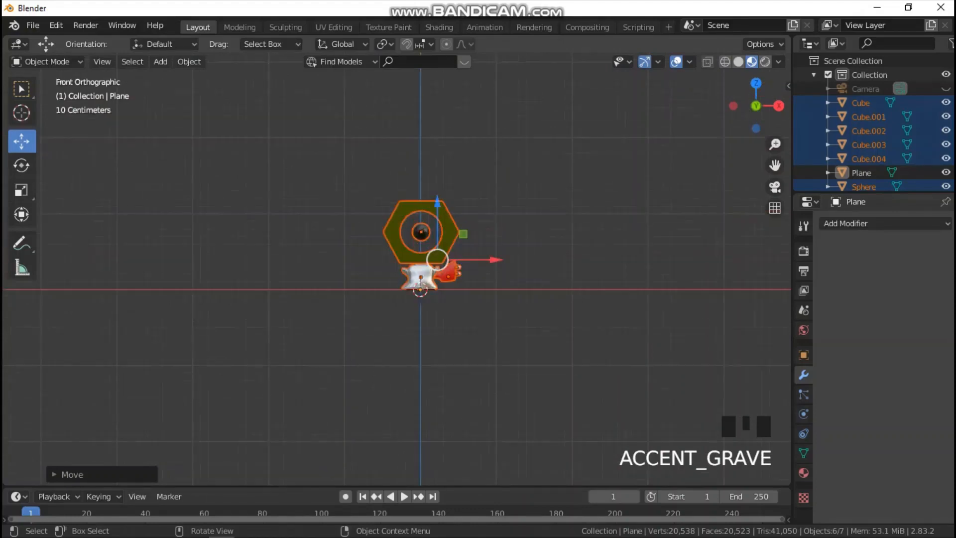
scroll(474, 216, up, 6)
middle_drag(474, 216, 478, 239)
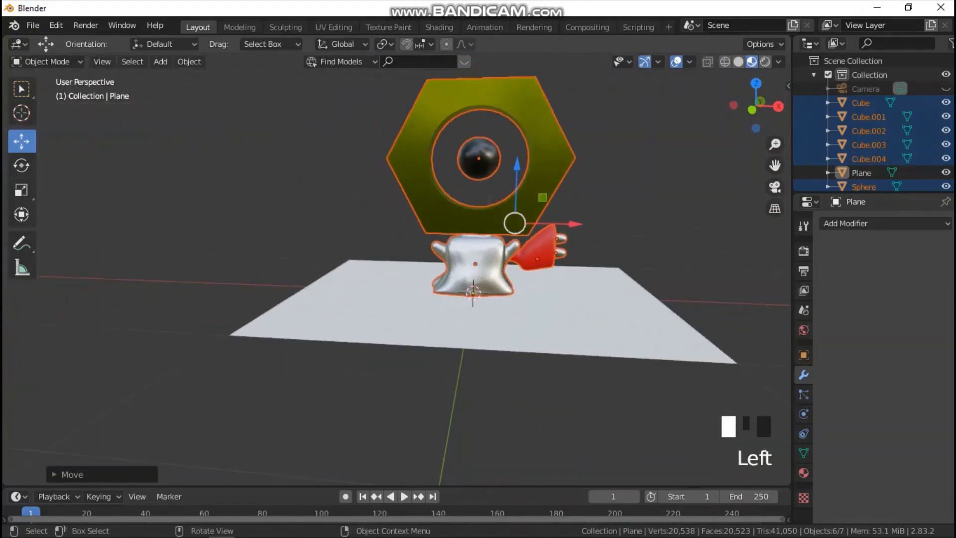
Give the floor plane a new material with a dark red base color, hue 0.996 and saturation 0.974.
click(573, 324)
click(803, 473)
click(892, 282)
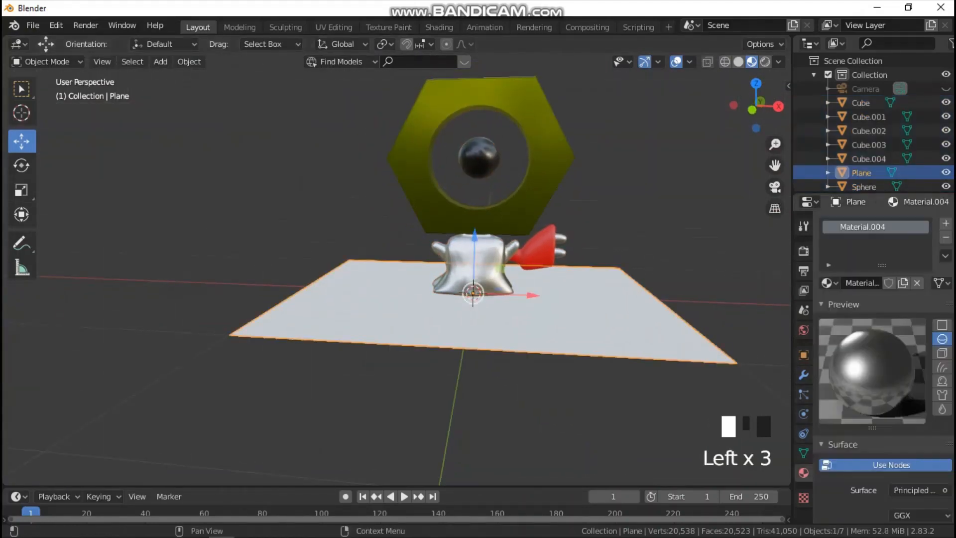
scroll(887, 349, down, 8)
click(914, 324)
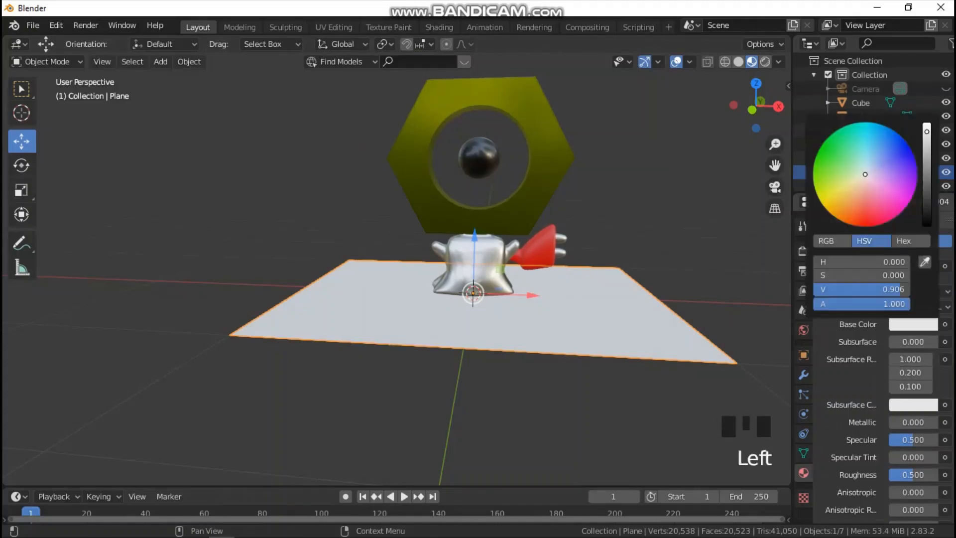
drag(866, 175, 867, 225)
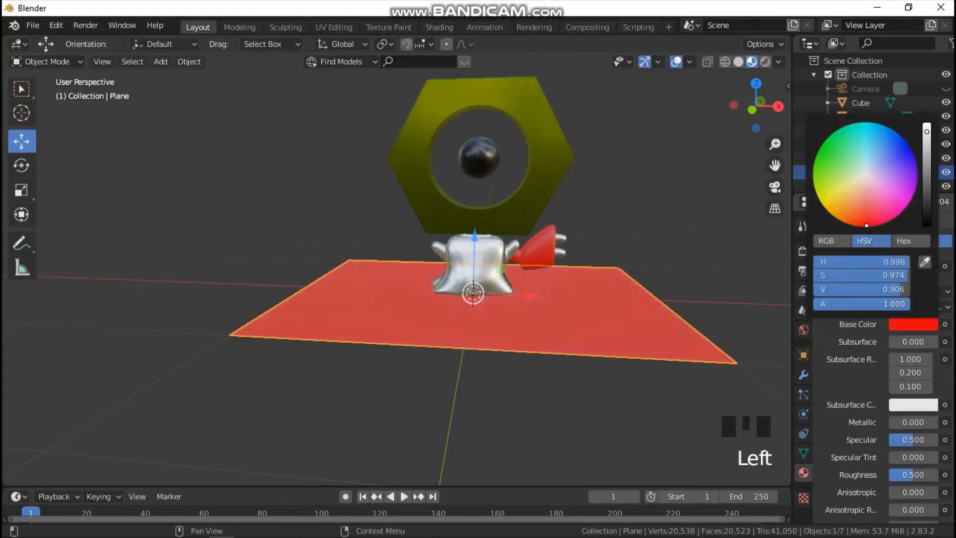
drag(927, 132, 927, 184)
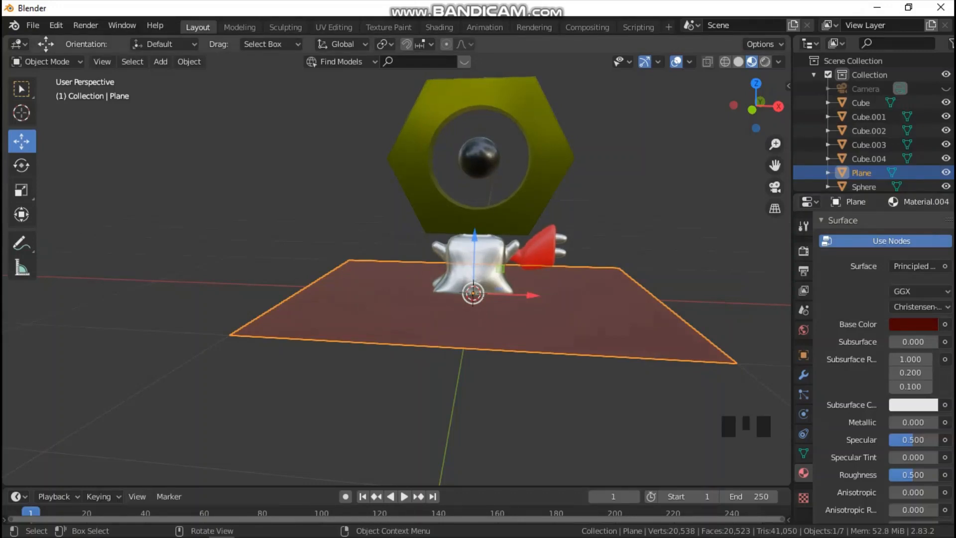
Look through the camera and scale the floor plane up about 8 times so it fills most of the frame.
key(grave)
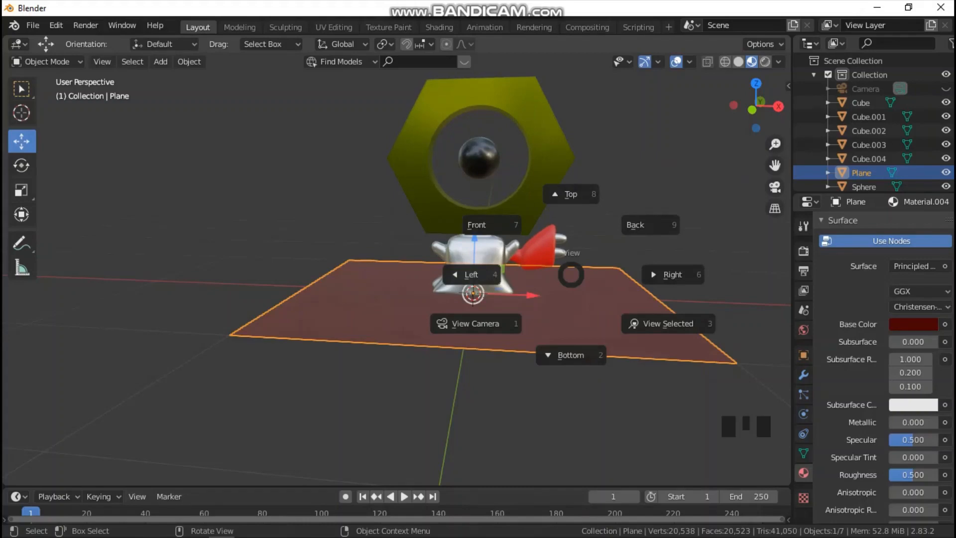
key(1)
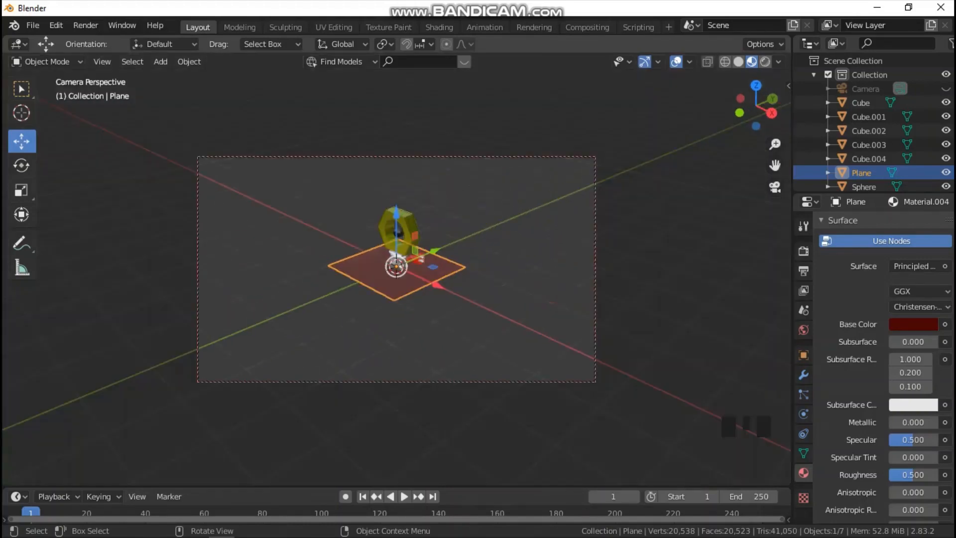
key(s)
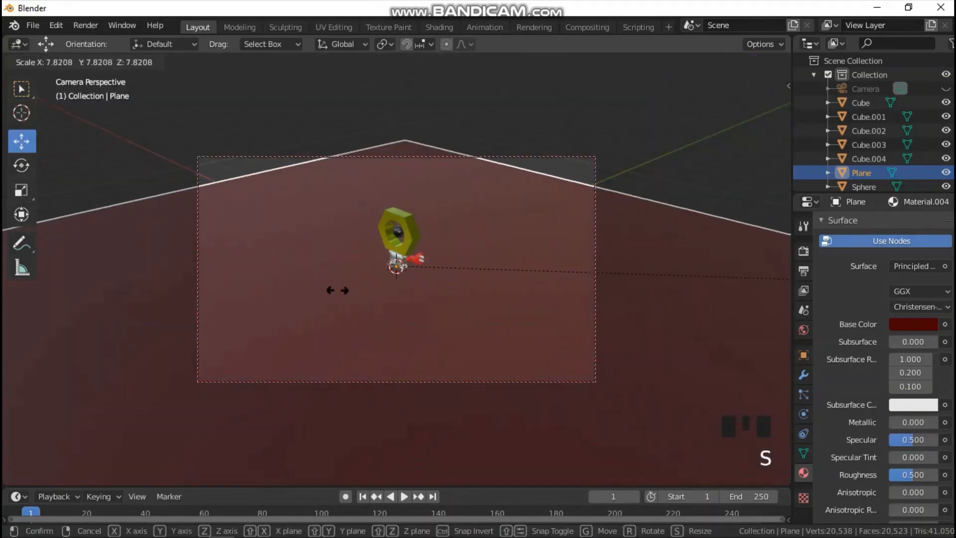
key(Return)
Extrude the floor plane's edge behind the character upward along Z by about 7.5 m to form a back wall.
key(Tab)
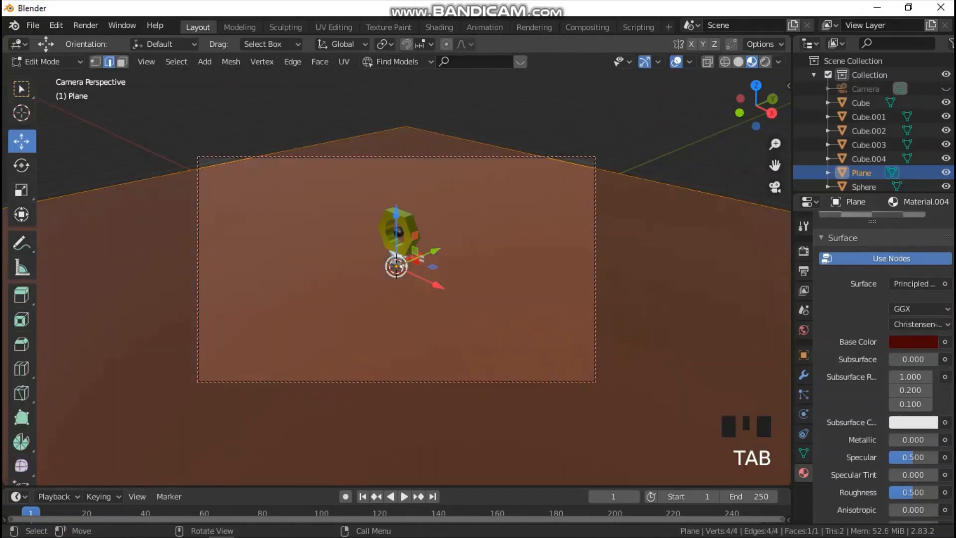
click(191, 171)
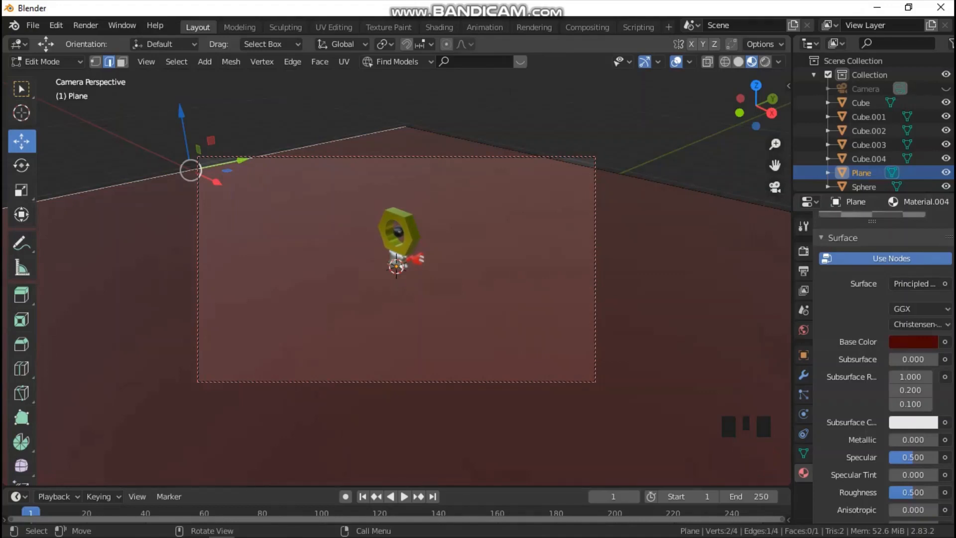
click(619, 174)
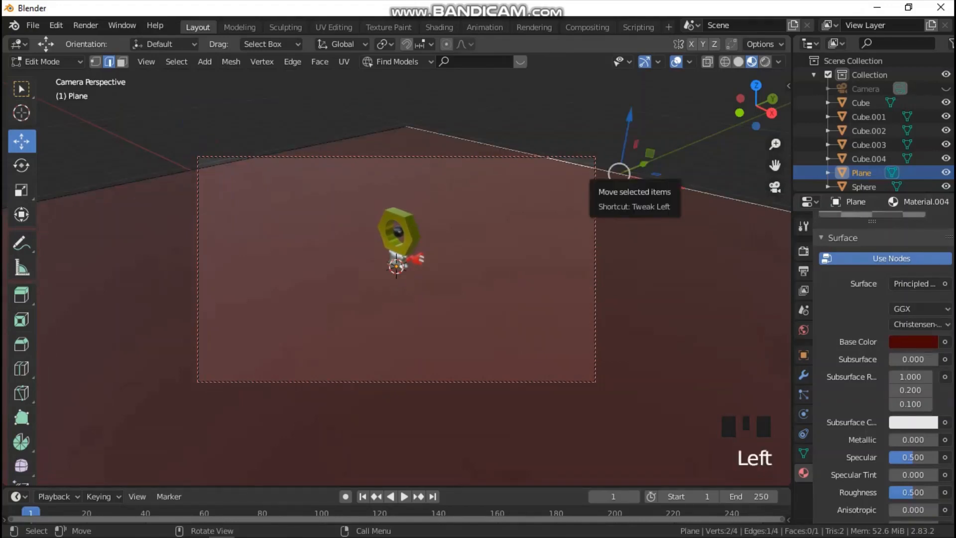
key(e)
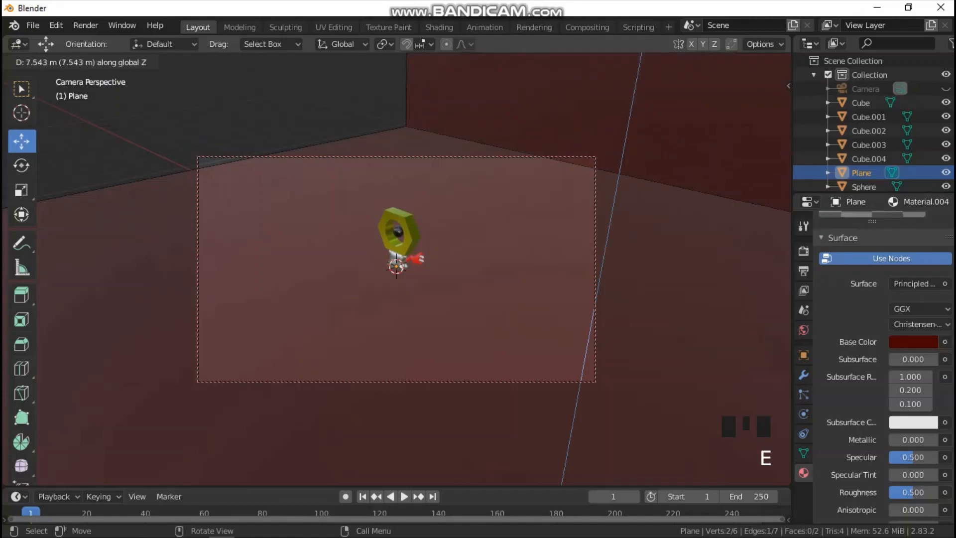
key(Return)
Bevel the edge between the floor and back wall about 0.53 m wide with 66 segments to form a smooth curve.
click(619, 171)
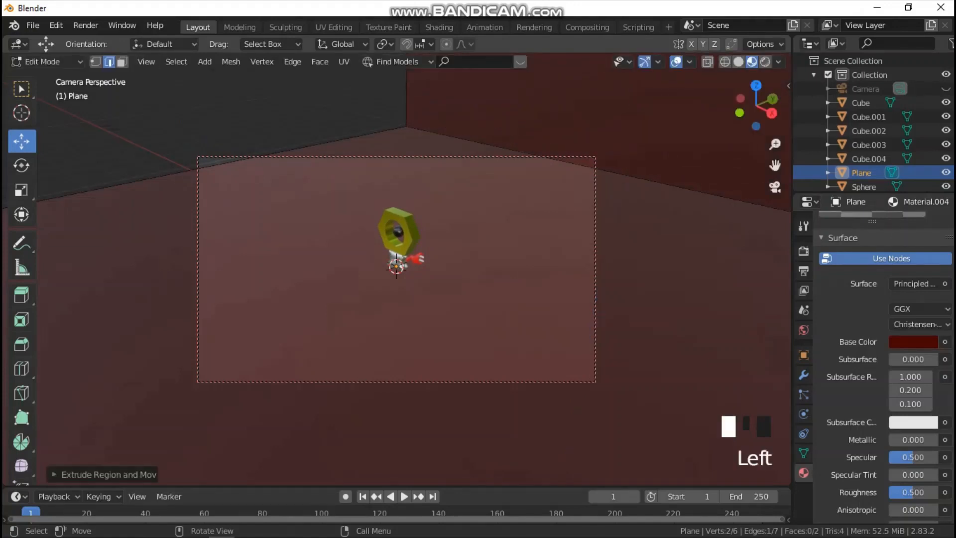
key(ctrl+b)
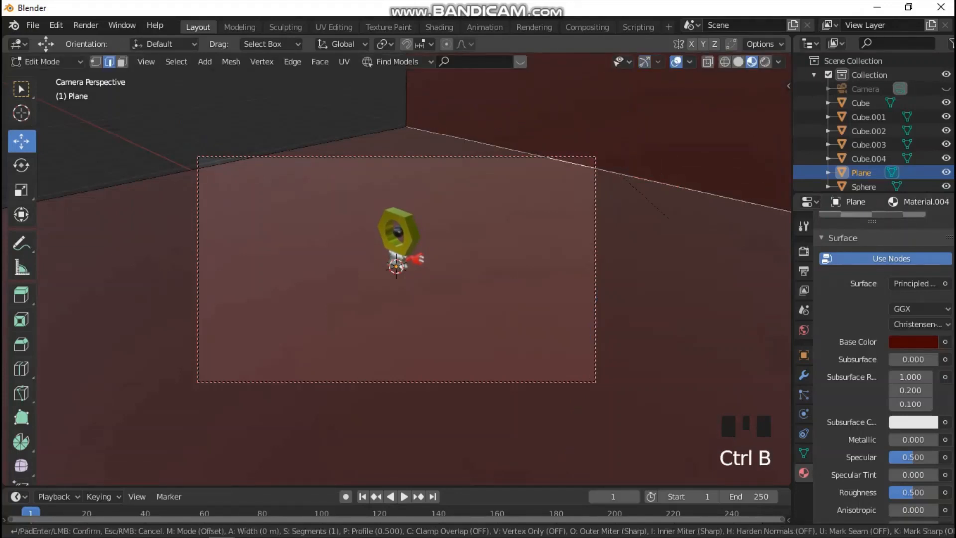
scroll(667, 218, up, 6)
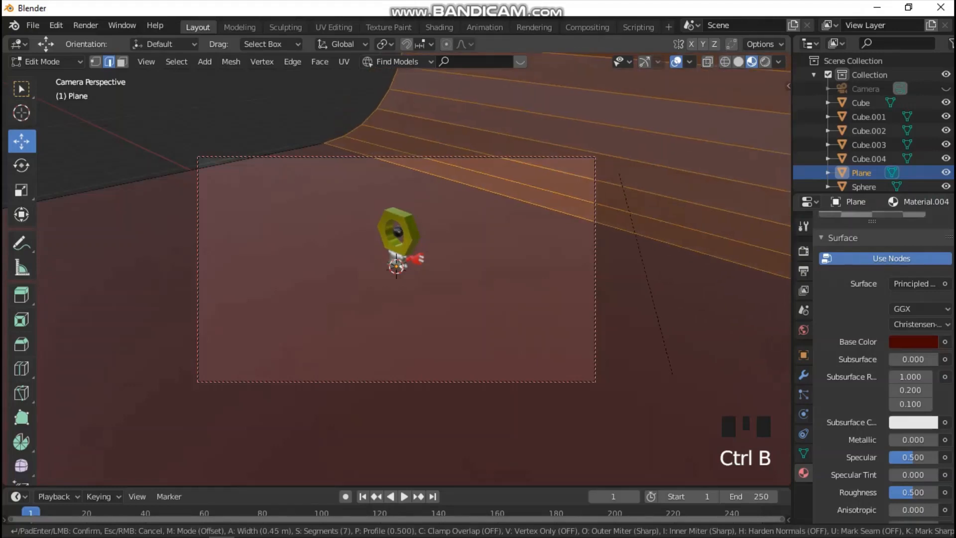
scroll(673, 374, up, 20)
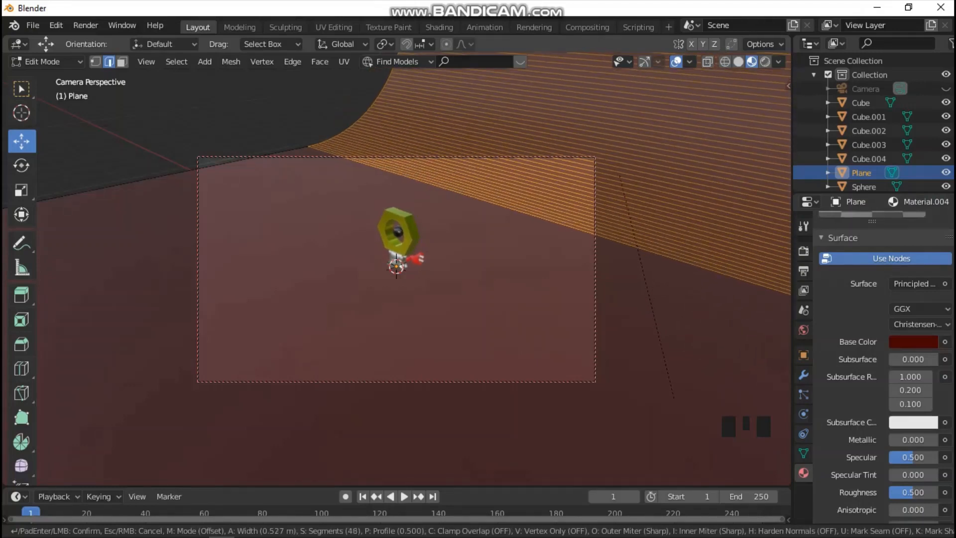
scroll(674, 397, up, 18)
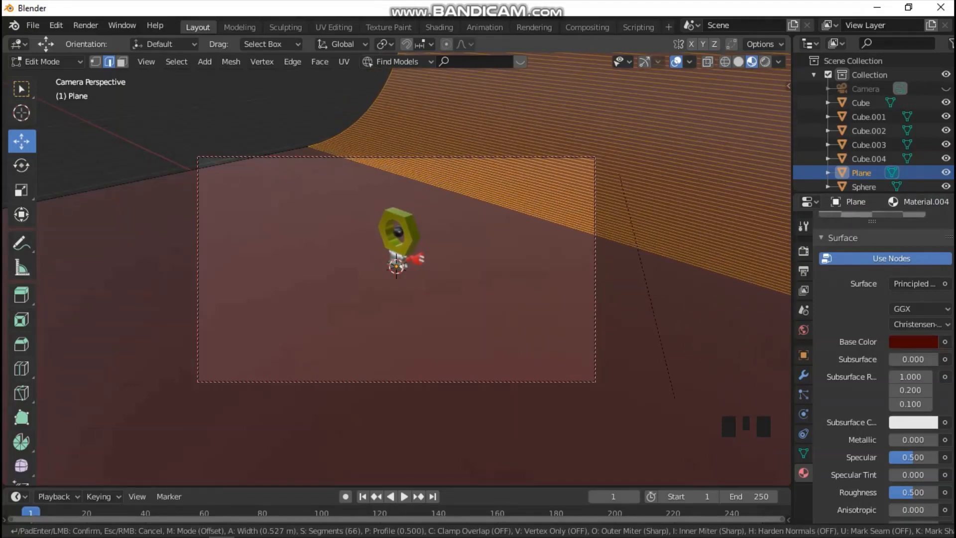
key(Return)
key(Tab)
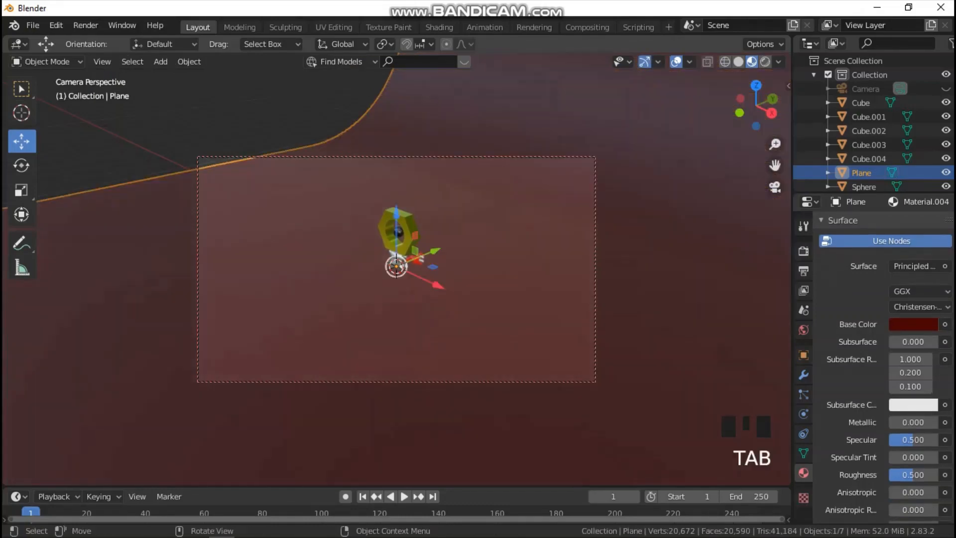
Shade the curved backdrop smooth with Auto Smooth enabled at 30°, and rescale the whole backdrop.
right_click(638, 241)
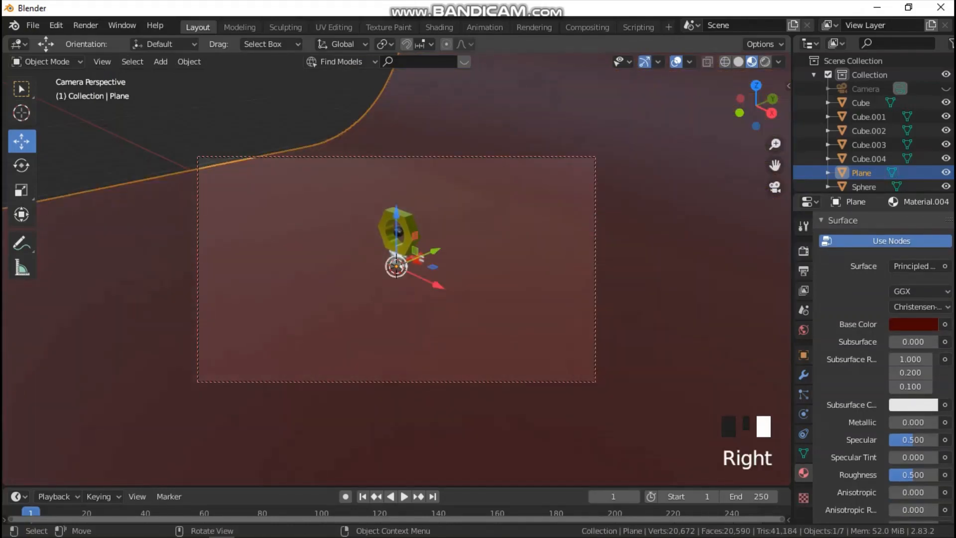
click(803, 452)
click(844, 479)
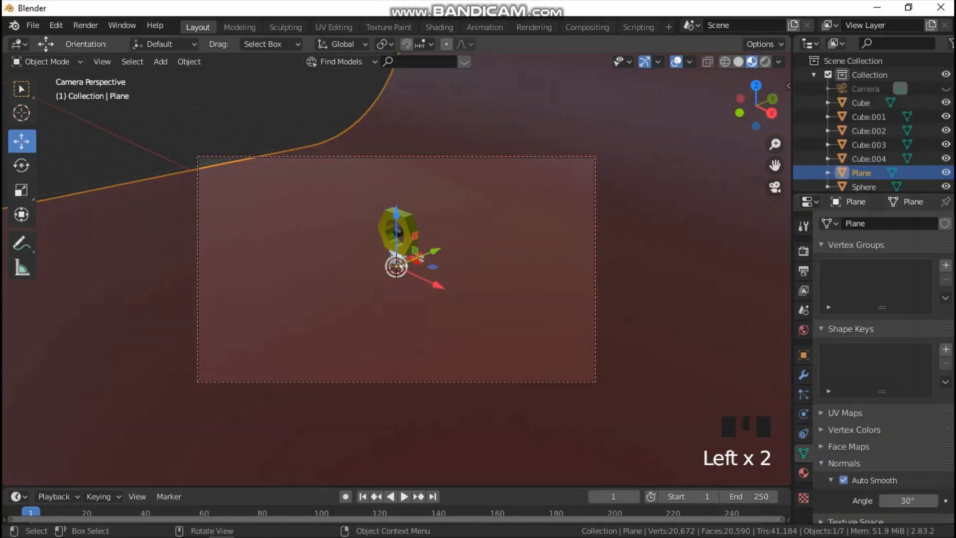
key(s)
click(581, 331)
scroll(396, 269, up, 7)
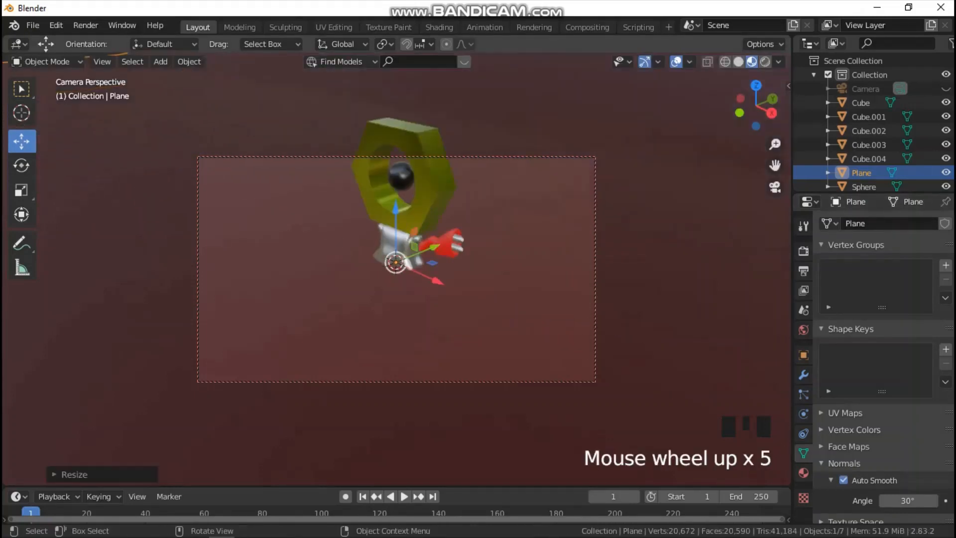
Hide the backdrop and, in front view, duplicate the whole character along X so the copy stands beside the original.
drag(775, 165, 759, 255)
scroll(396, 269, up, 1)
middle_drag(396, 269, 487, 238)
scroll(487, 238, down, 3)
key(grave)
click(392, 187)
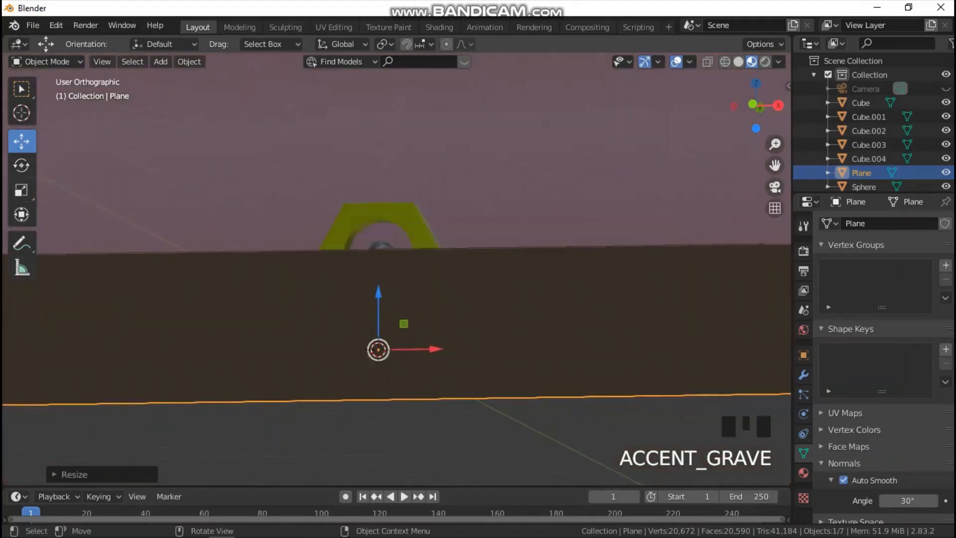
scroll(396, 269, up, 6)
scroll(396, 269, down, 3)
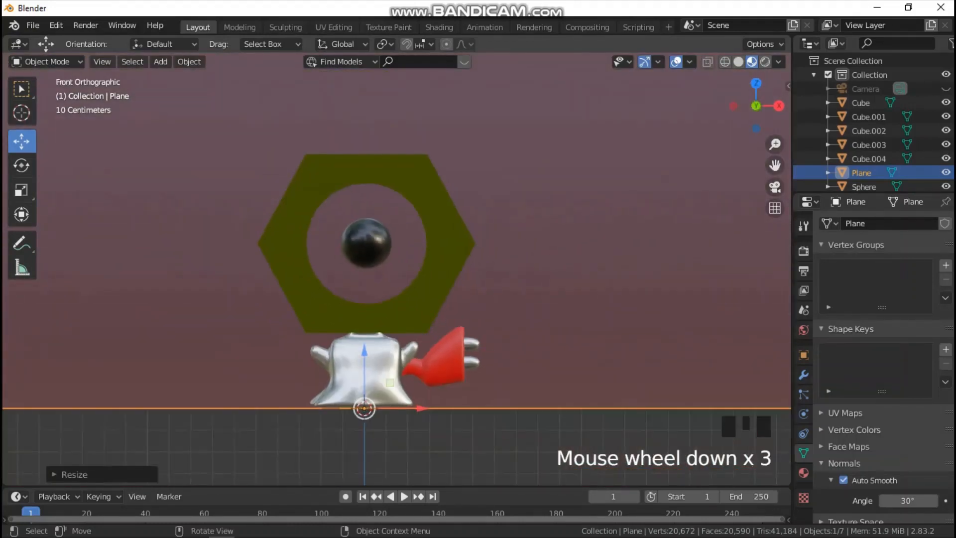
scroll(396, 269, up, 1)
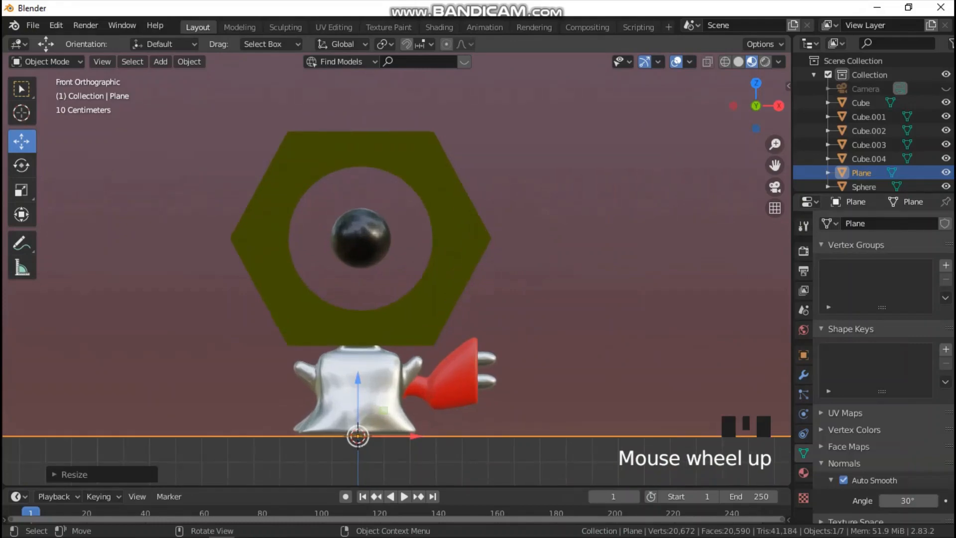
click(946, 173)
drag(177, 126, 541, 433)
key(shift+d)
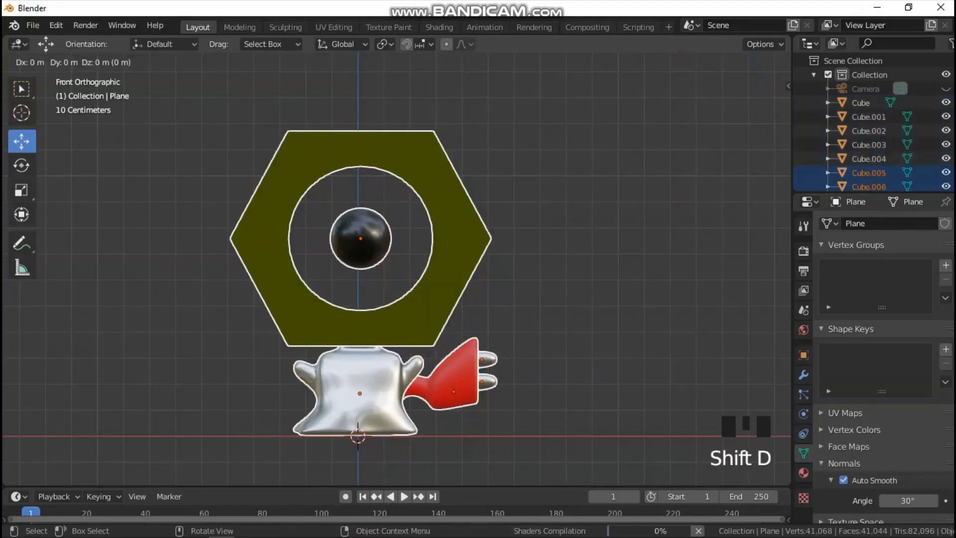
key(x)
key(Return)
scroll(397, 269, down, 1)
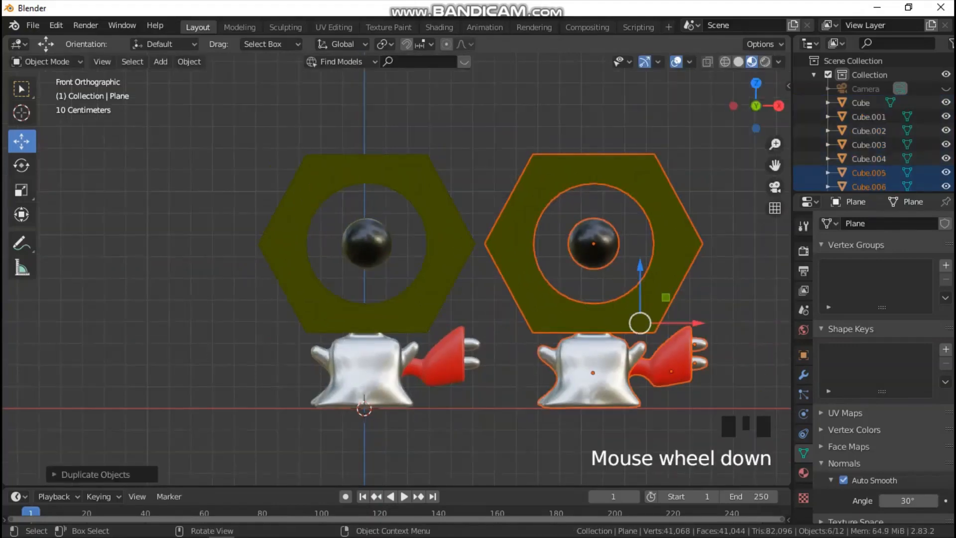
Add a new material to the duplicate's arm with a blue base color, hue 0.666, saturation 0.926 and value 0.906.
click(670, 368)
click(804, 472)
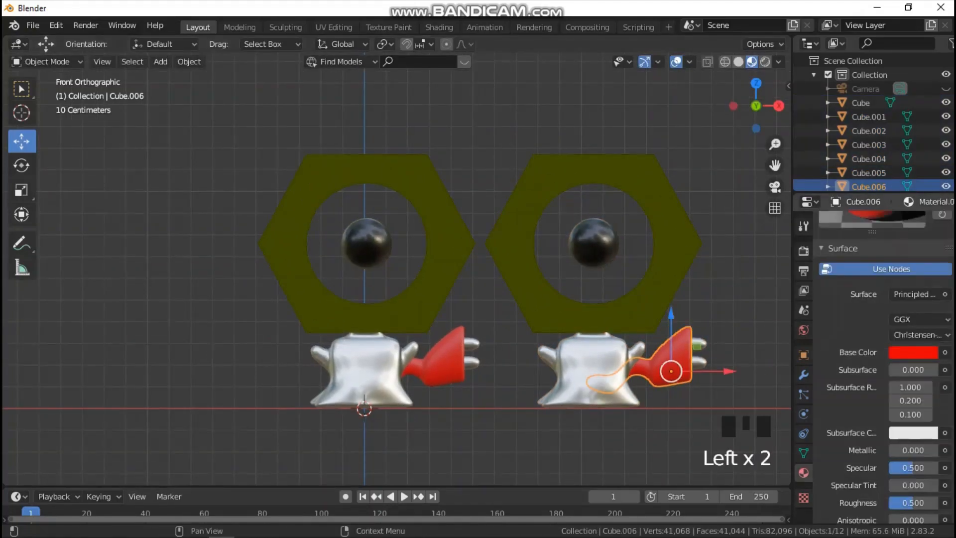
scroll(881, 349, up, 9)
click(946, 223)
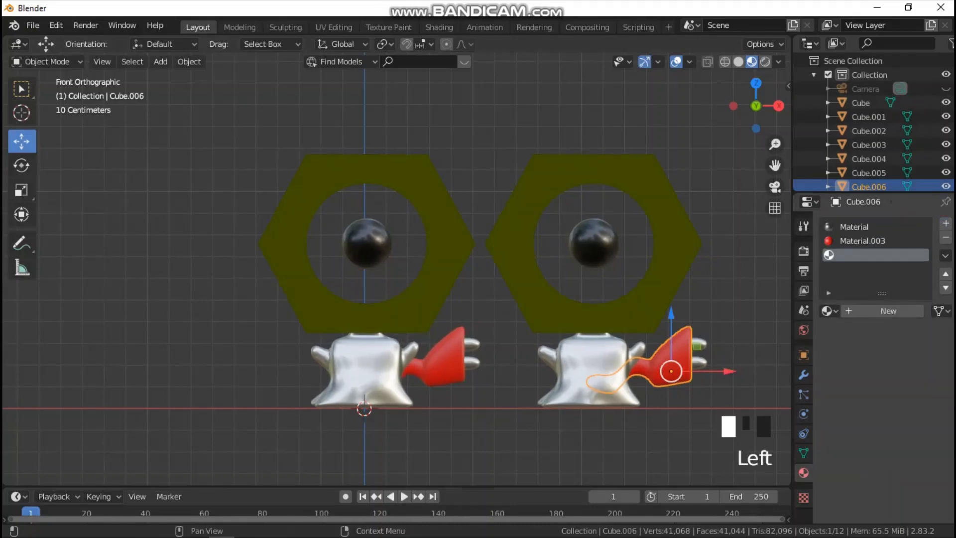
click(889, 310)
scroll(888, 311, down, 4)
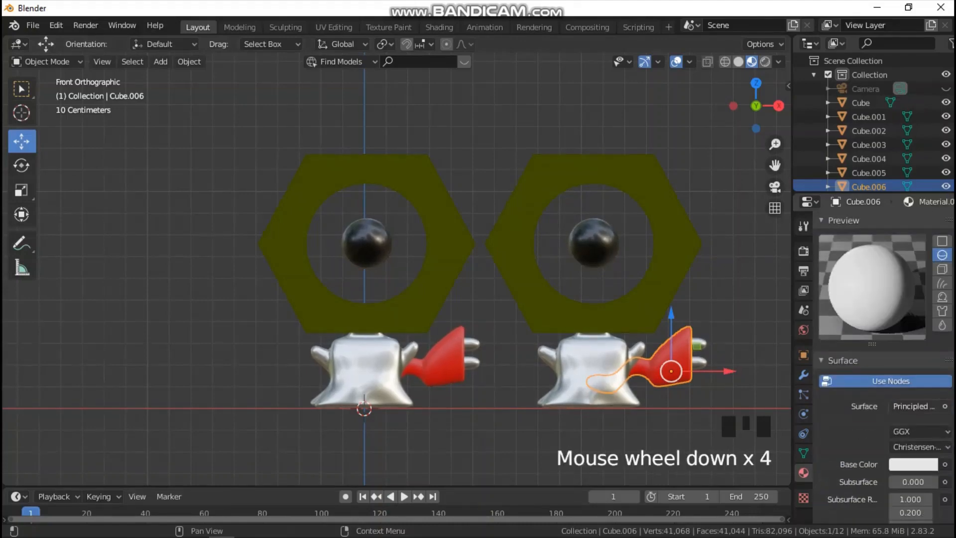
click(913, 464)
drag(876, 304, 908, 290)
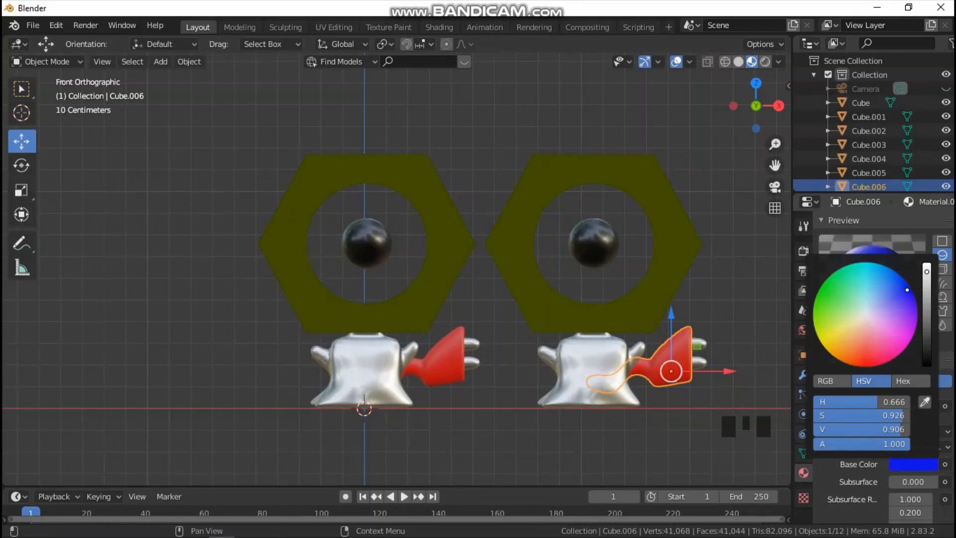
Assign the blue material to all faces of the duplicate's arm.
key(Tab)
key(a)
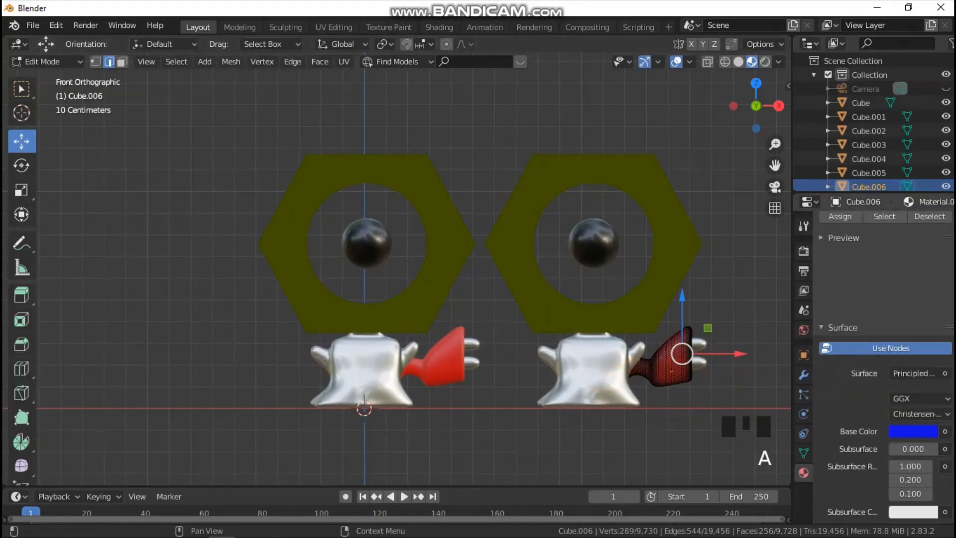
scroll(867, 319, up, 4)
click(840, 328)
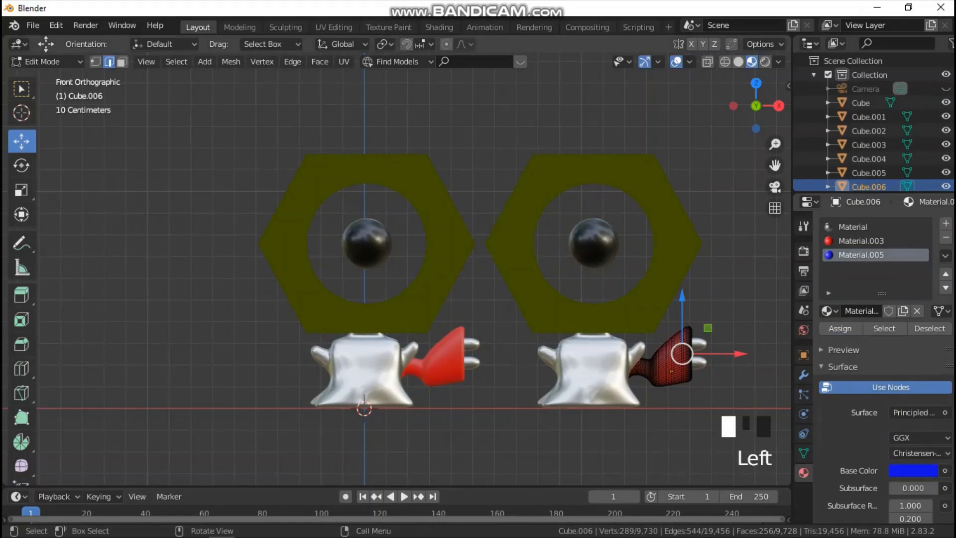
key(Tab)
click(742, 303)
click(674, 358)
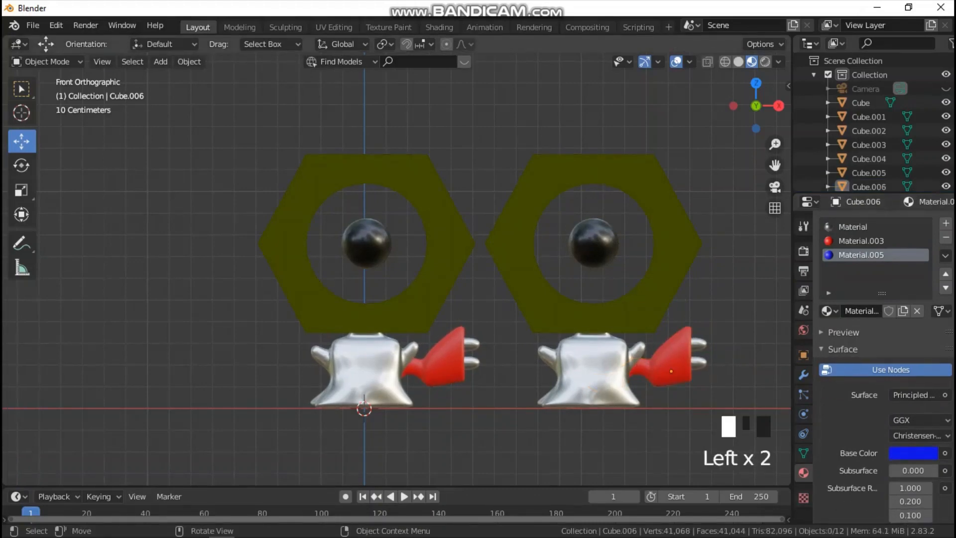
key(Tab)
key(a)
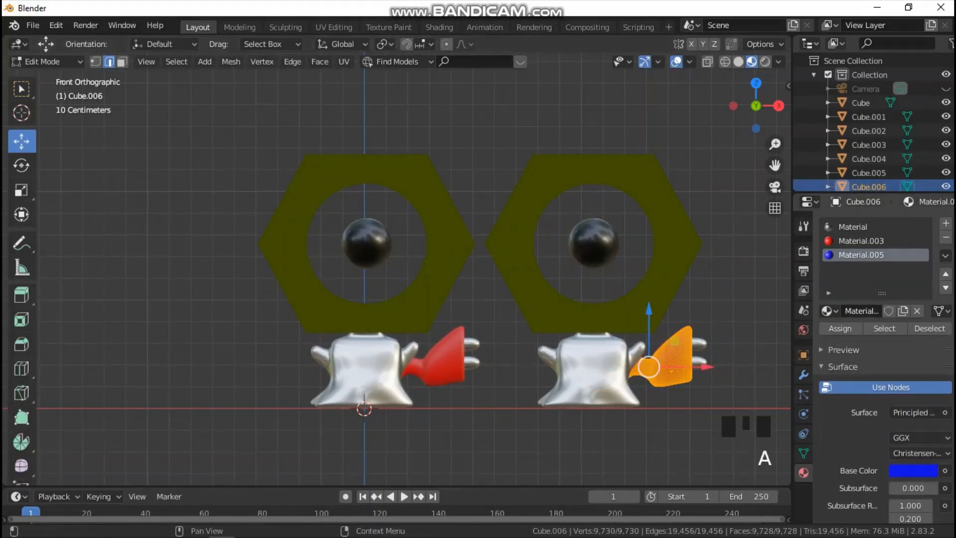
click(840, 328)
key(Tab)
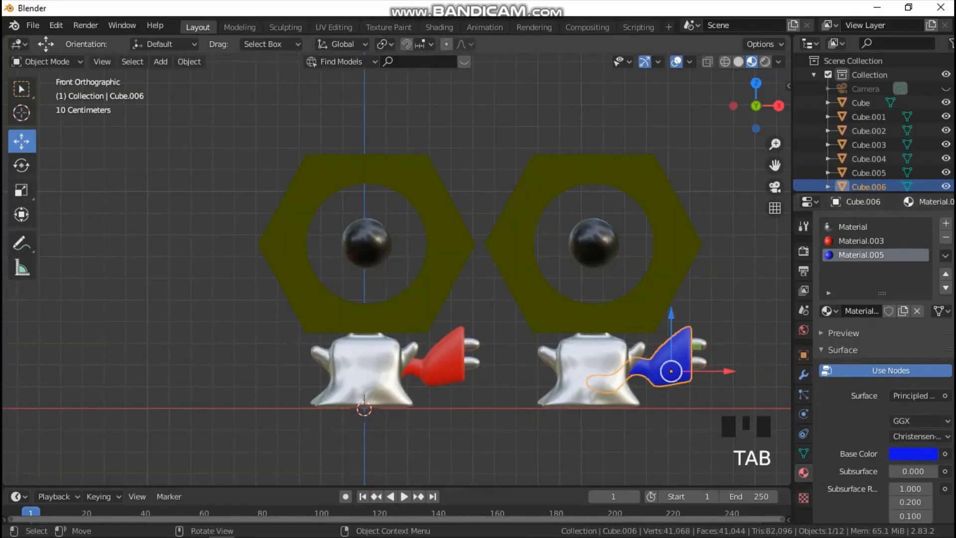
Mirror the duplicate's blue arm along the global X axis from the top view.
scroll(627, 353, down, 1)
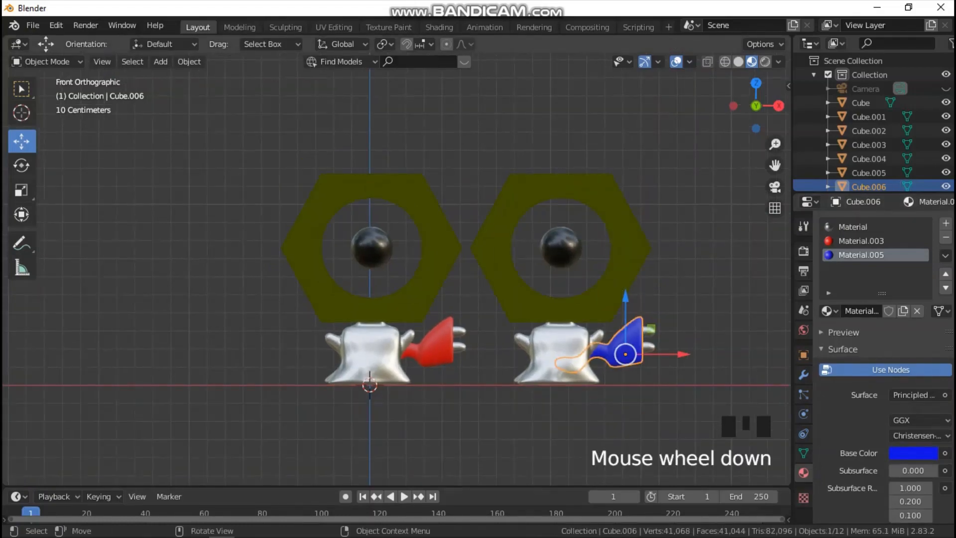
key(grave)
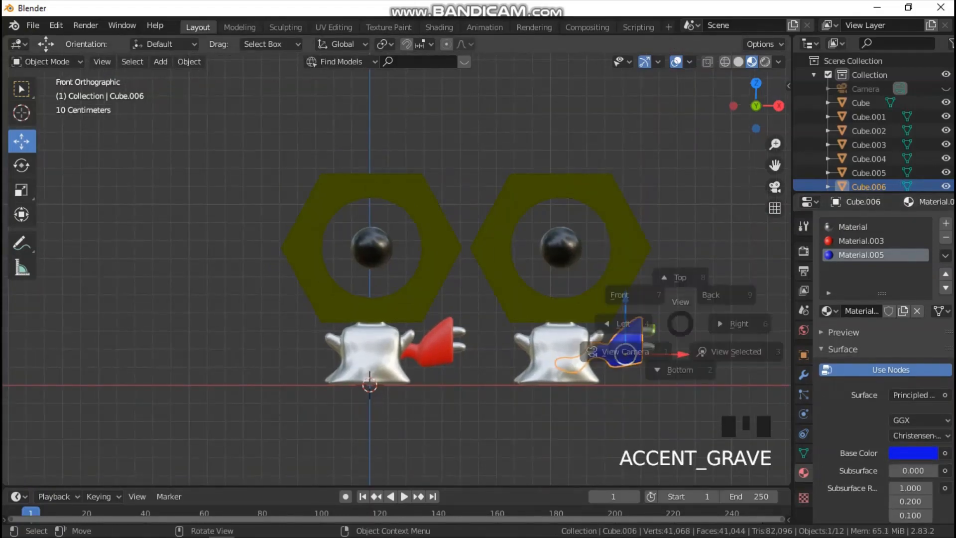
click(678, 277)
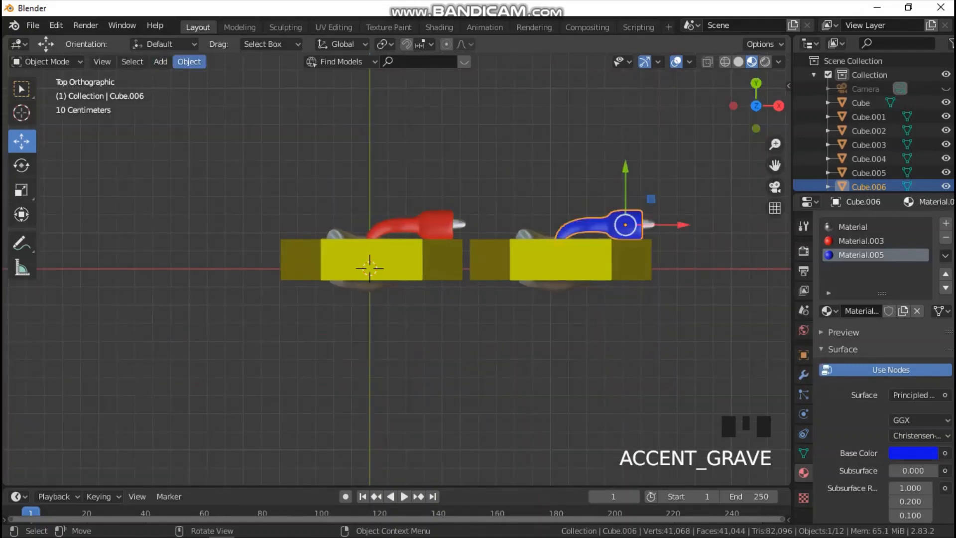
click(189, 61)
mouse_move(203, 106)
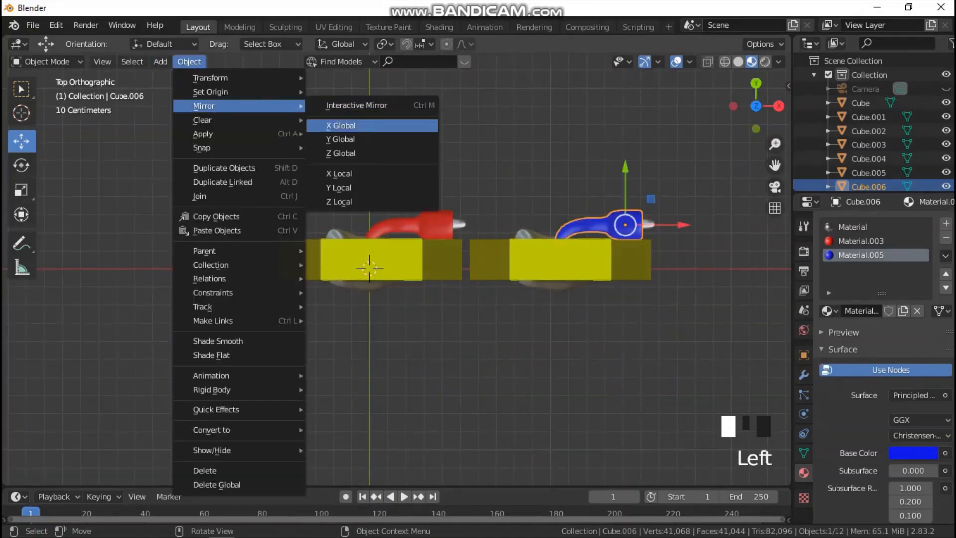
click(344, 125)
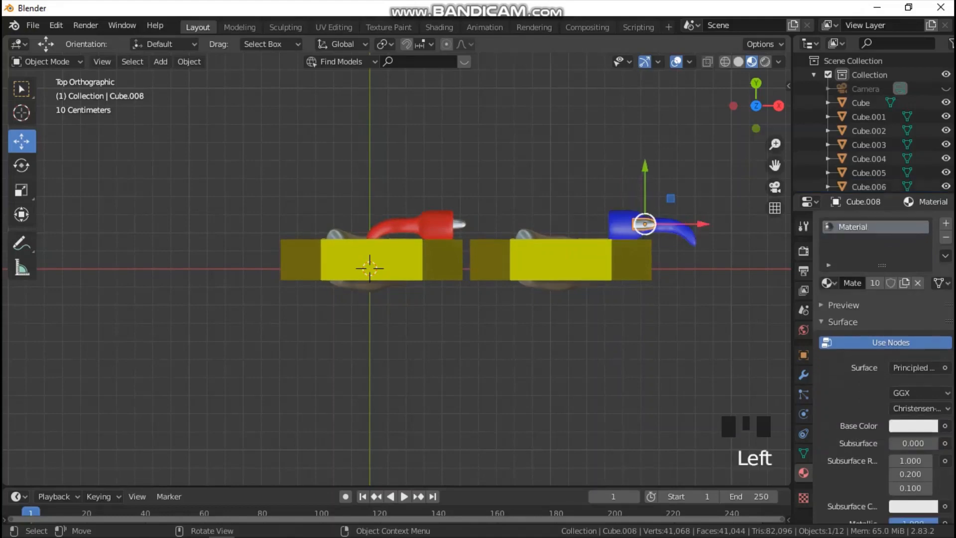
Mirror the blue arm's two silver fingers along global X and move them along X to the arm's wide end.
middle_drag(448, 299, 423, 224)
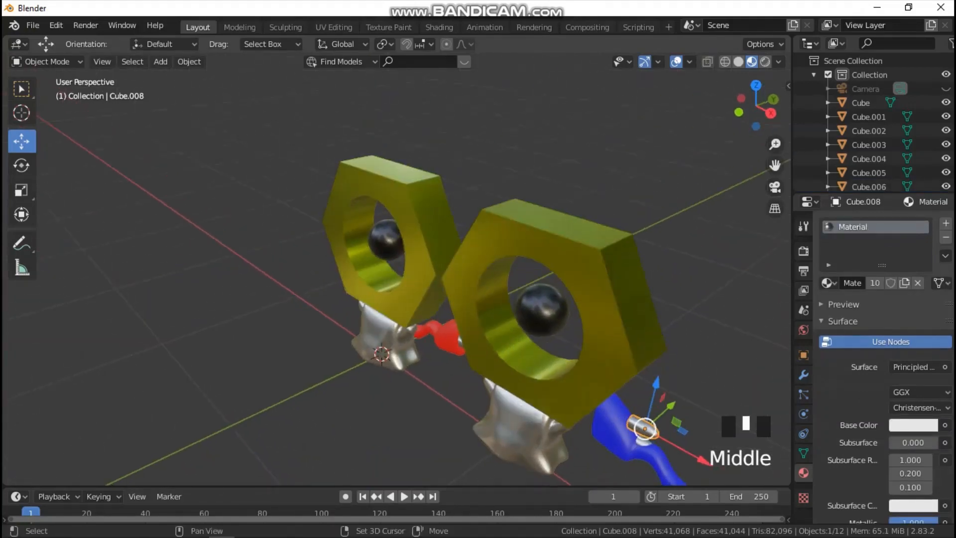
shift+click(630, 434)
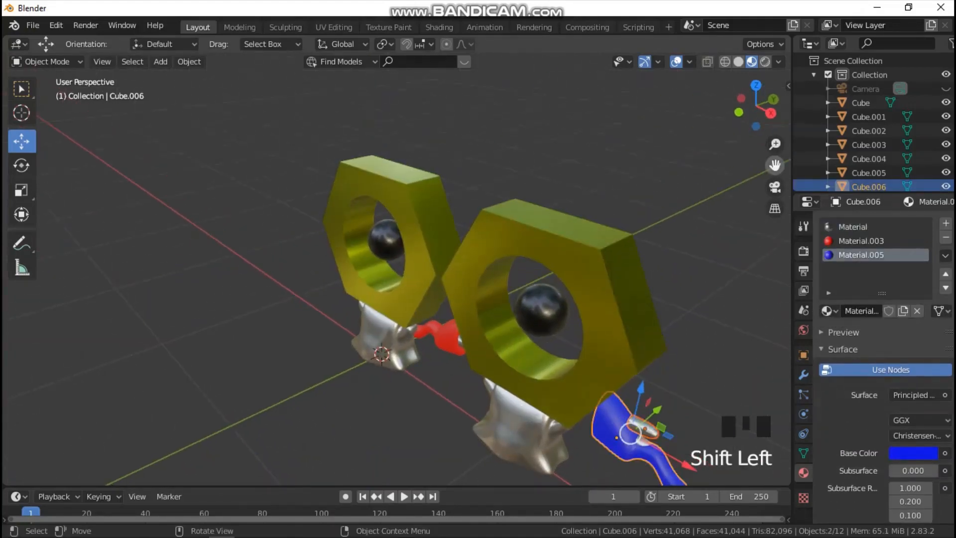
drag(775, 165, 697, 42)
scroll(396, 269, up, 3)
click(717, 317)
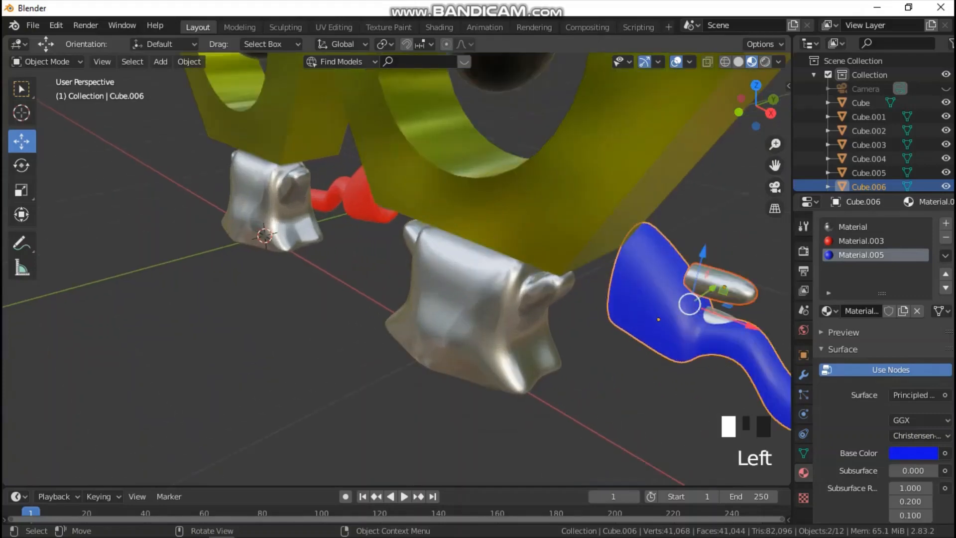
shift+click(715, 281)
click(728, 214)
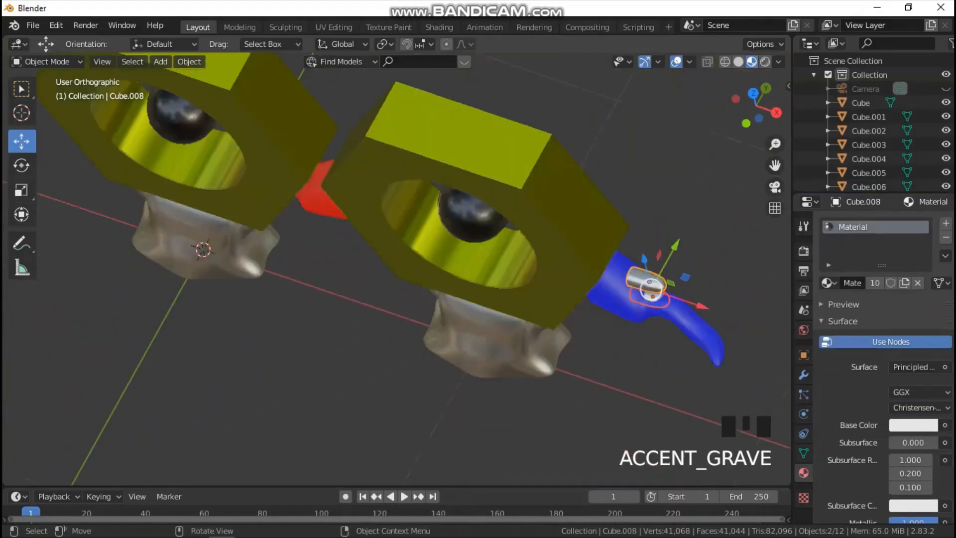
click(190, 61)
mouse_move(209, 105)
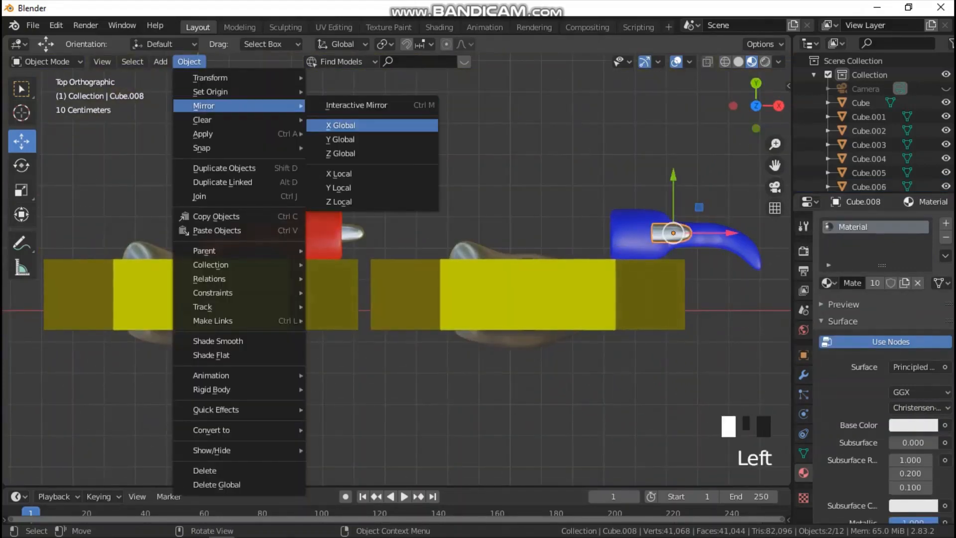
click(340, 125)
drag(697, 233, 631, 233)
Move the blue arm with both fingers along X to the duplicate's inner side, facing the red arm.
shift+click(646, 225)
shift+drag(638, 145, 712, 240)
key(grave)
click(642, 195)
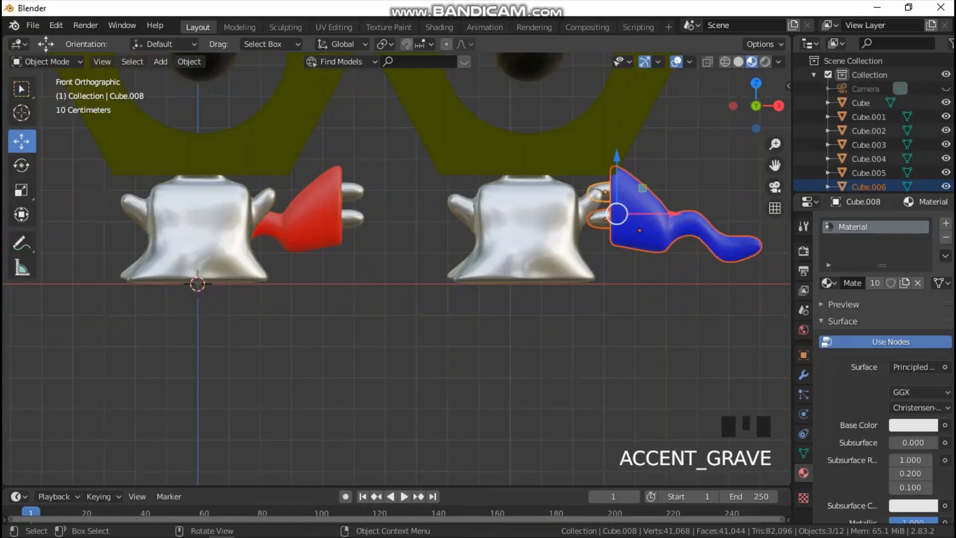
drag(672, 214, 459, 214)
scroll(348, 190, down, 5)
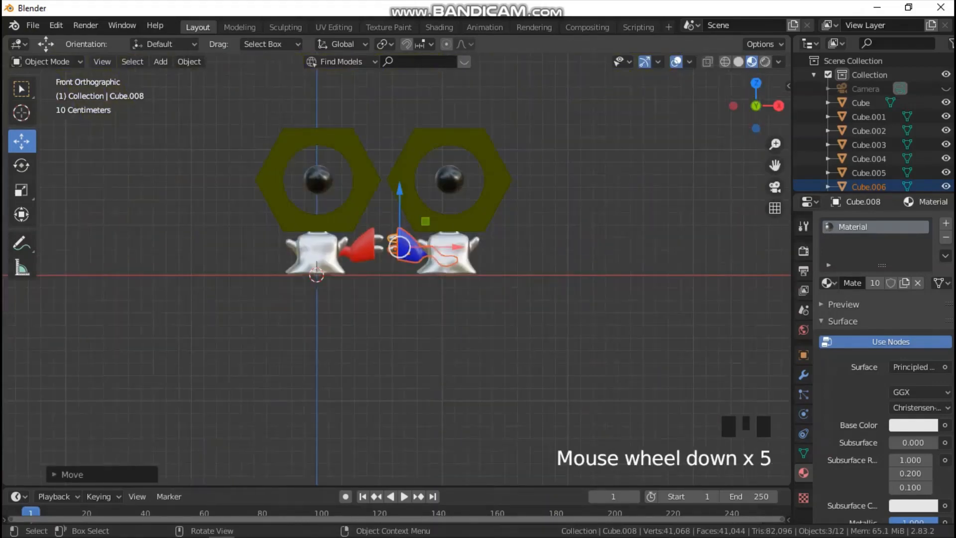
Move each hexagon-headed character along negative X in wireframe so the pair sits centered on the world origin, and restore material preview.
key(z)
mouse_move(194, 94)
mouse_down()
mouse_move(253, 99)
mouse_move(382, 305)
mouse_up()
drag(378, 226, 306, 225)
drag(359, 106, 523, 296)
drag(463, 226, 399, 226)
key(z)
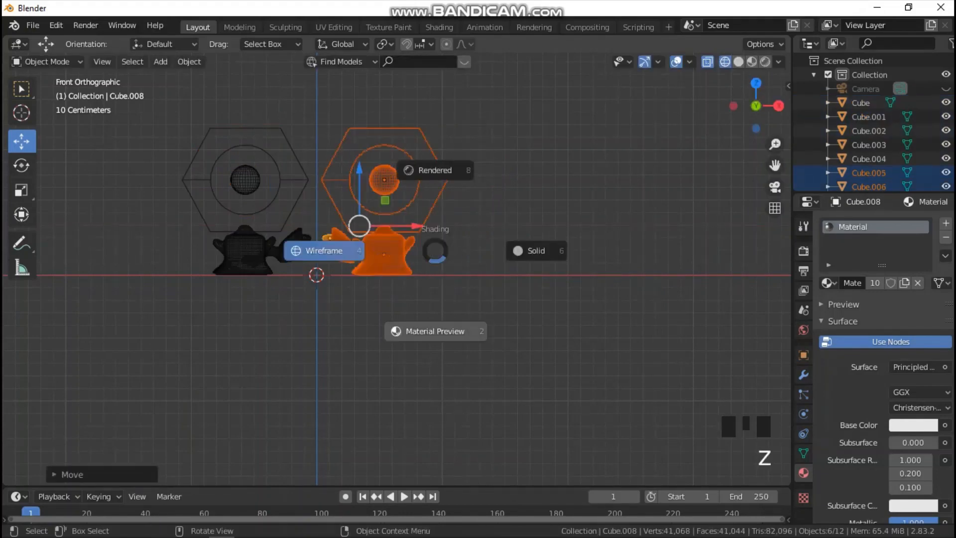
key(2)
Unhide the backdrop plane and look through the camera.
middle_drag(498, 348, 478, 323)
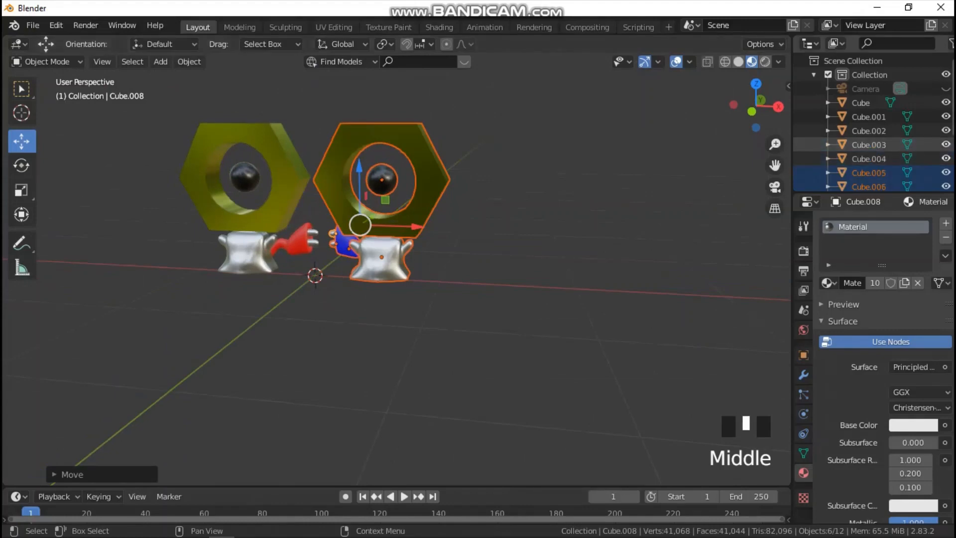
scroll(872, 125, down, 7)
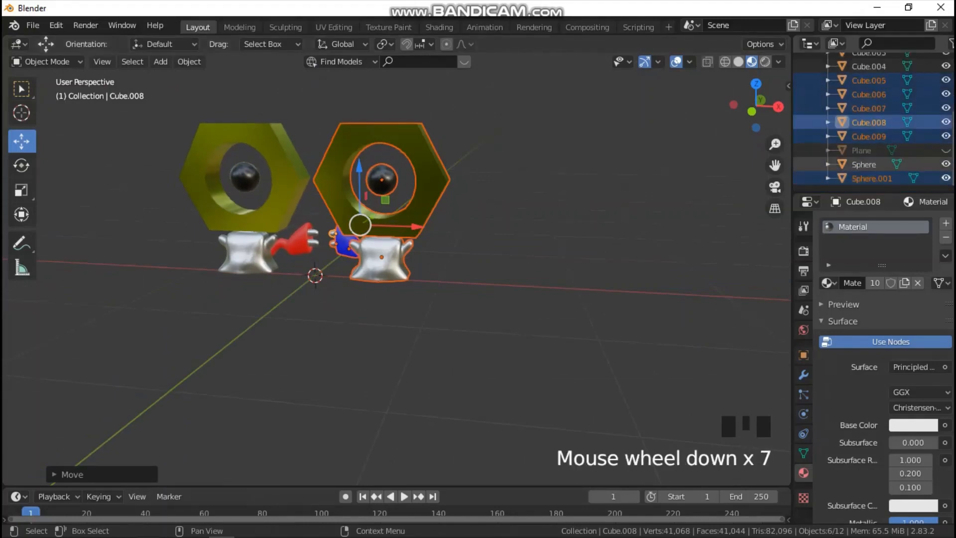
click(946, 150)
key(grave)
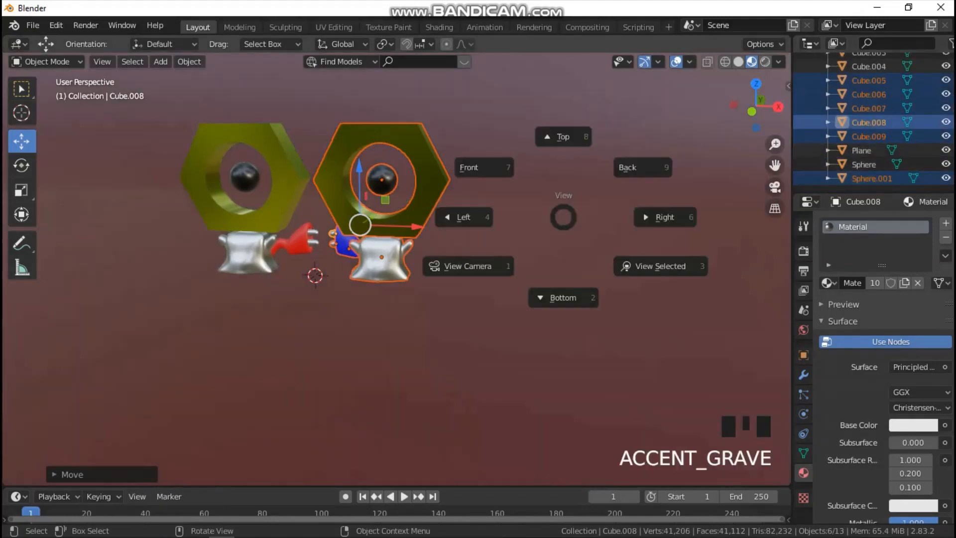
click(469, 266)
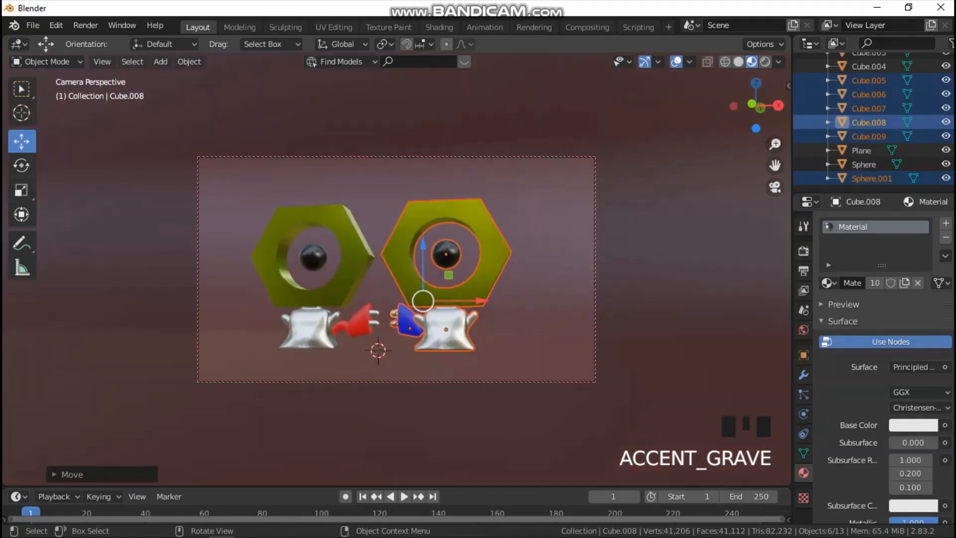
Reframe the camera so both characters face it side by side, centered in the frame, and switch the viewport to solid shading.
scroll(448, 274, up, 1)
scroll(398, 269, up, 1)
middle_drag(399, 269, 403, 267)
scroll(399, 269, down, 1)
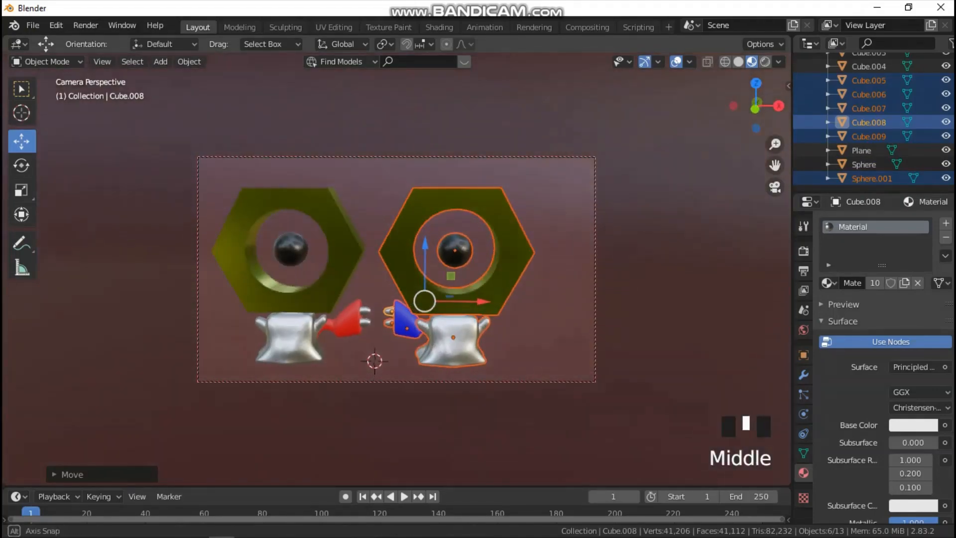
drag(775, 165, 797, 158)
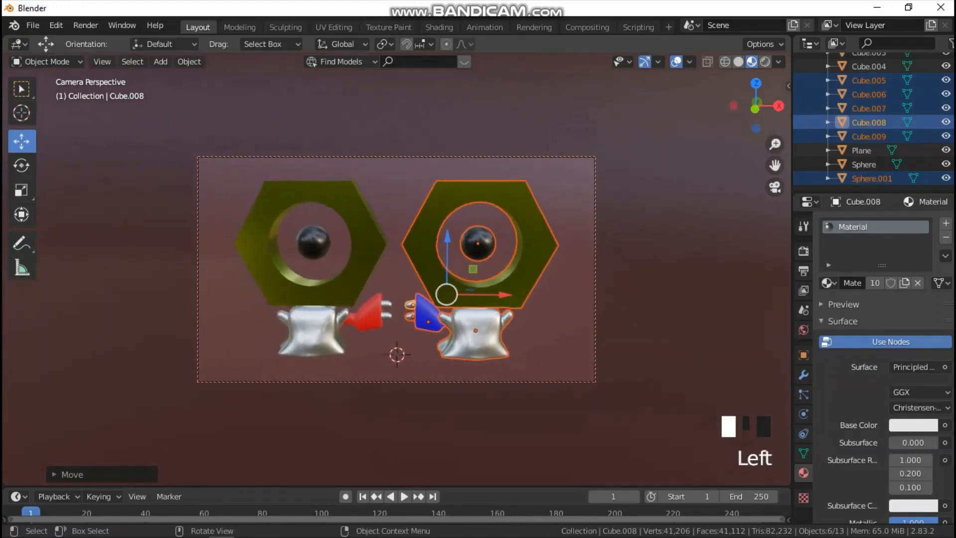
middle_drag(398, 269, 408, 266)
click(408, 267)
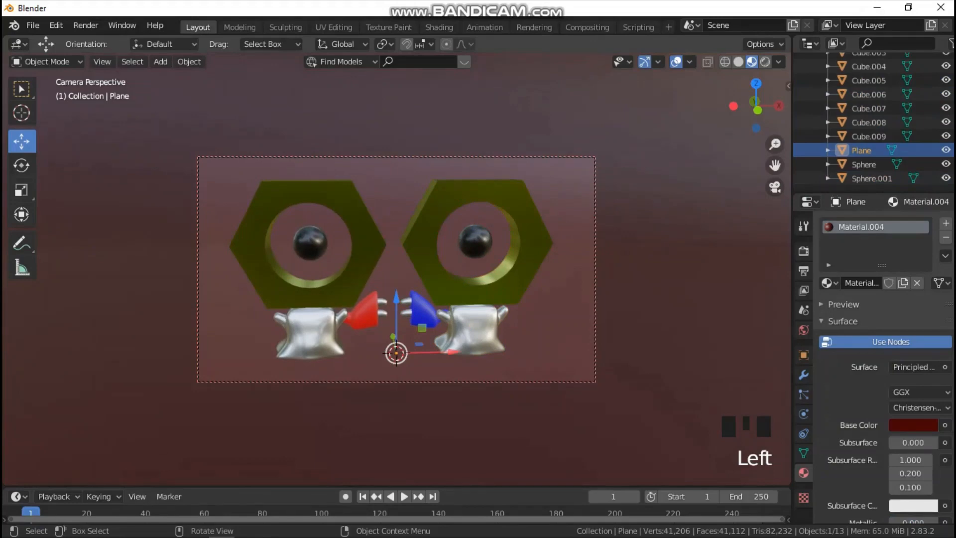
key(z)
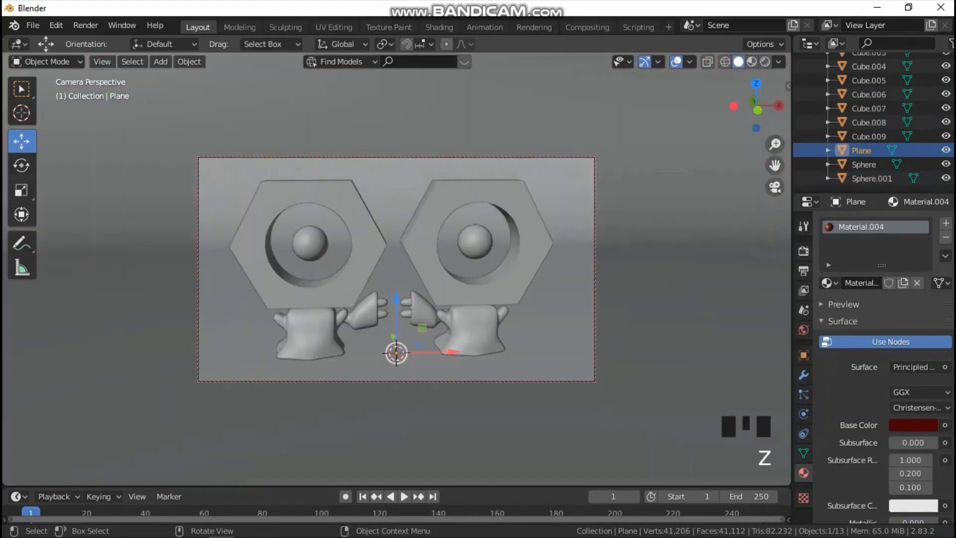
scroll(396, 269, up, 1)
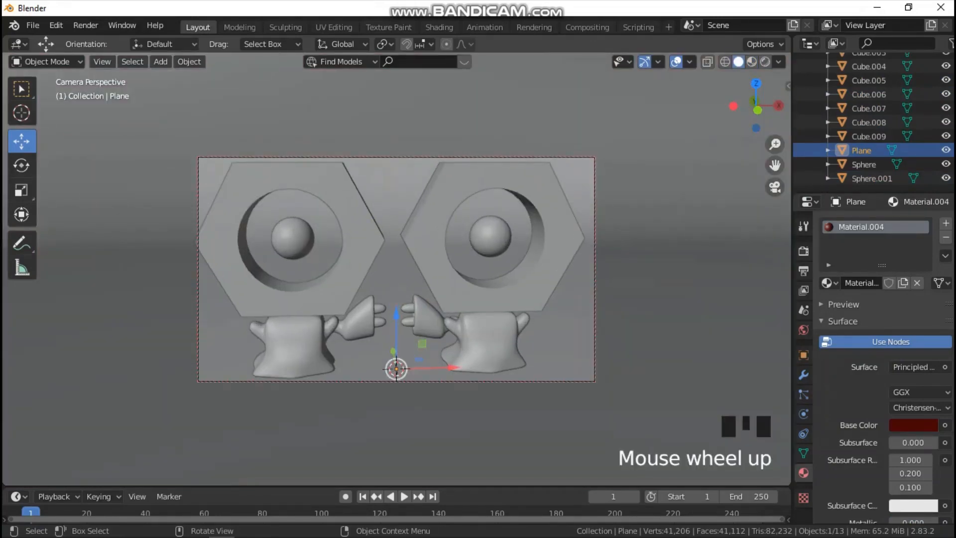
scroll(396, 269, down, 1)
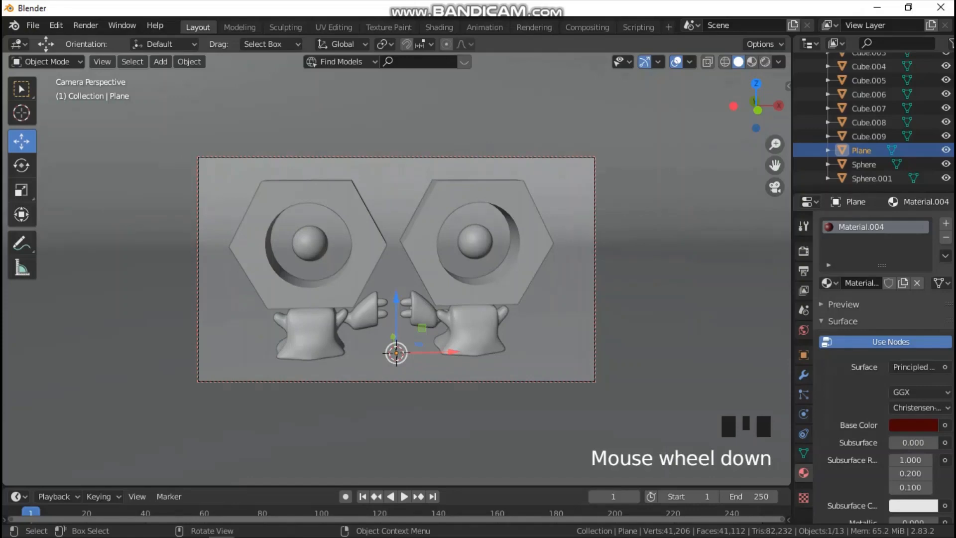
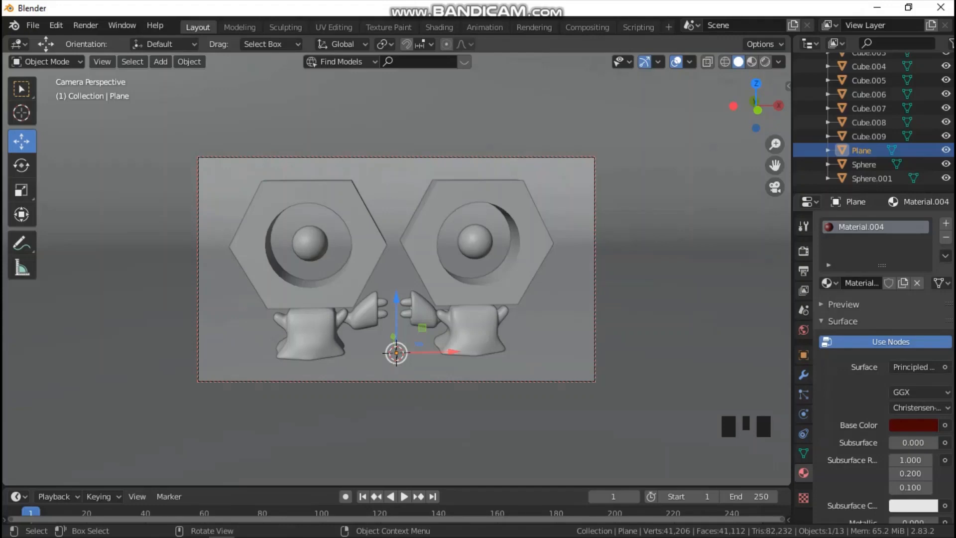
Enable Ambient Occlusion, Bloom and Screen Space Reflections with Refraction in the Eevee render settings.
click(804, 251)
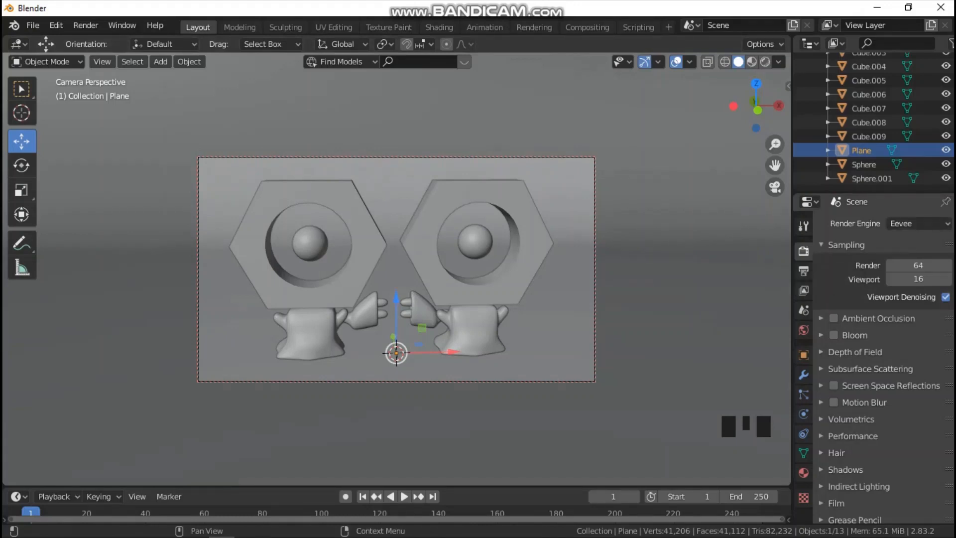
click(834, 319)
click(834, 335)
click(834, 385)
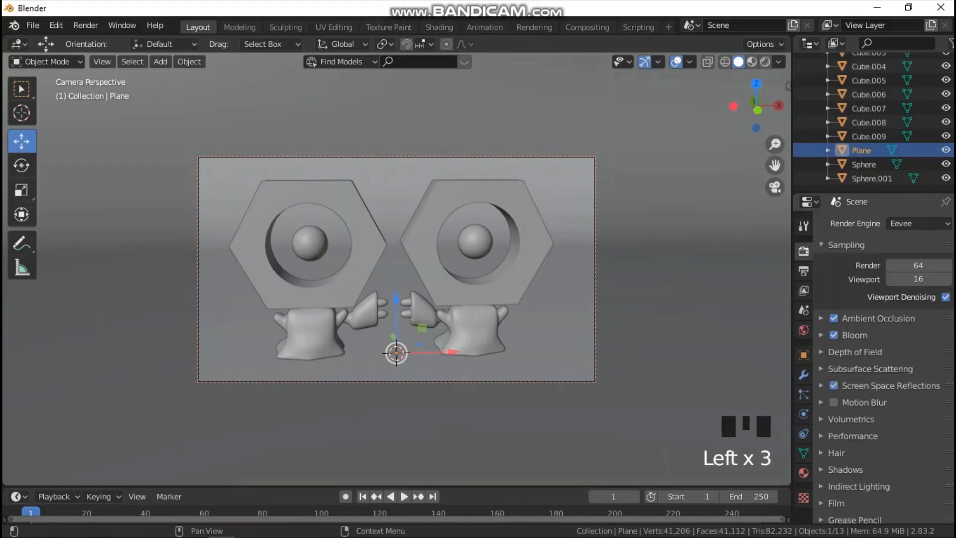
click(856, 386)
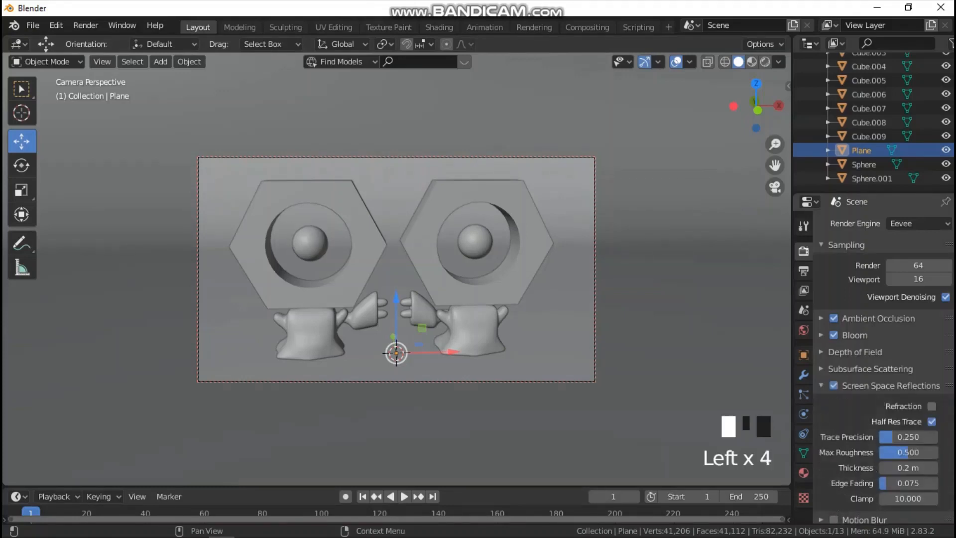
click(932, 406)
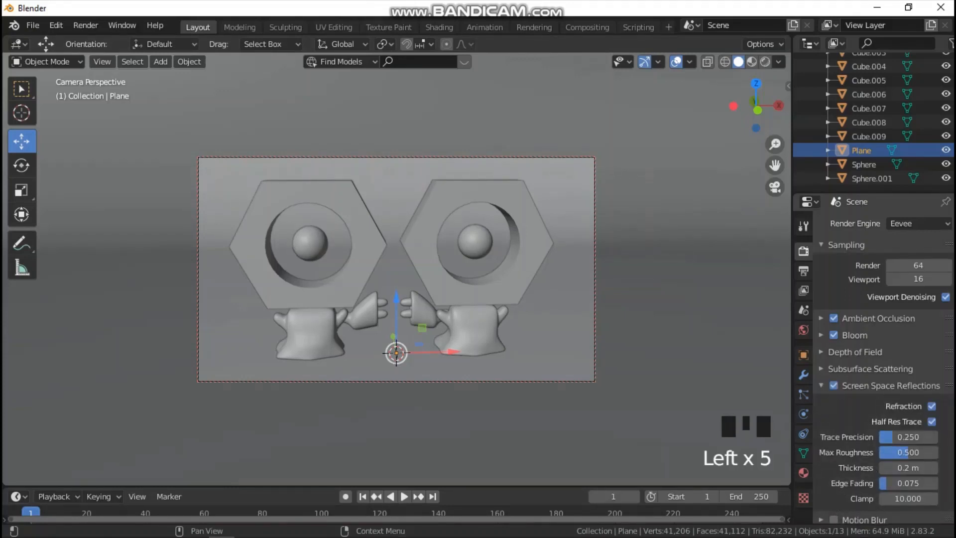
Set the render engine to Cycles and enable the Denoising Data pass for the view layer.
drag(919, 223, 891, 270)
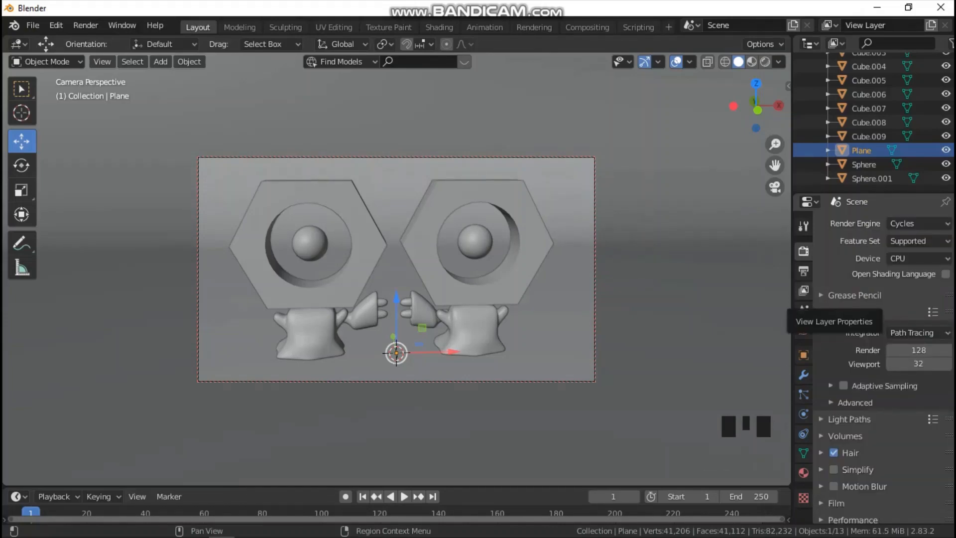
click(803, 291)
click(946, 386)
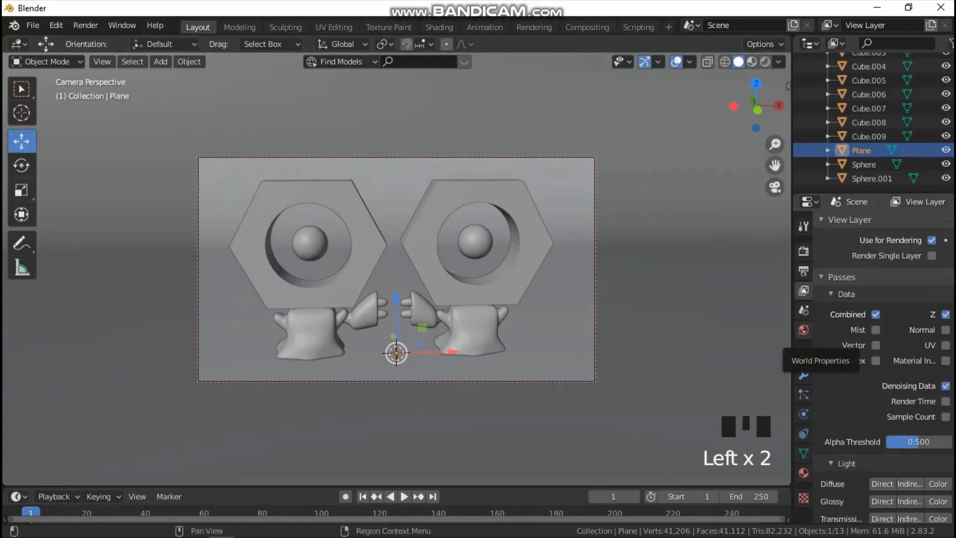
Assign an Environment Texture to the world background color.
click(803, 329)
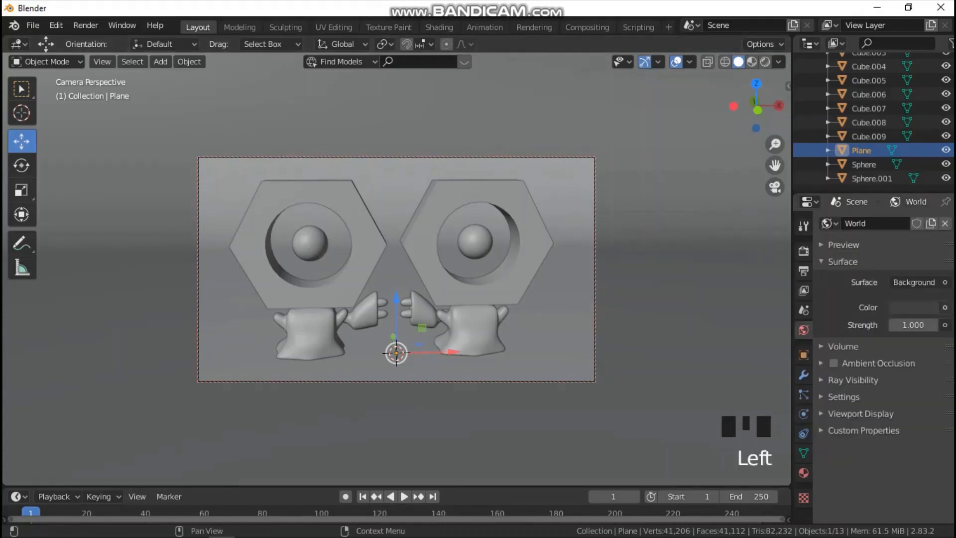
click(945, 307)
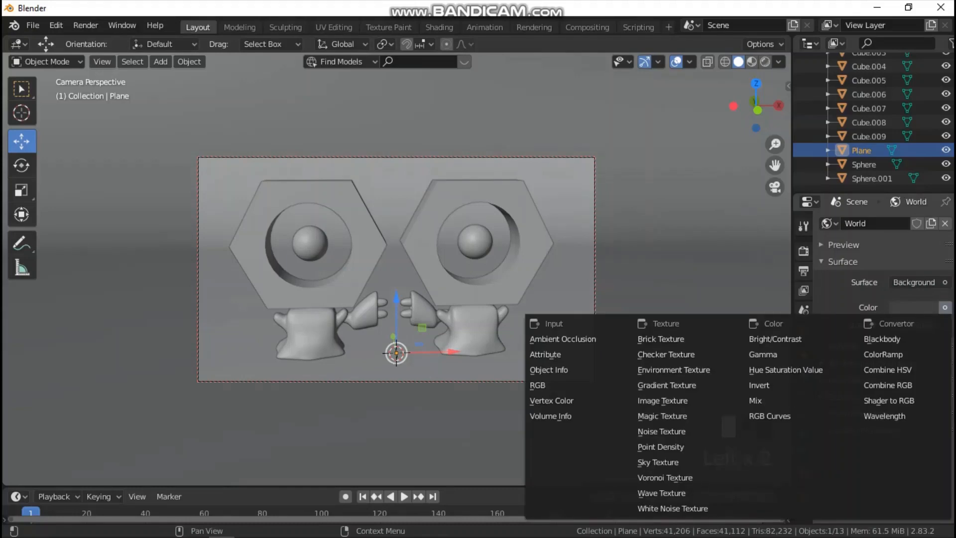
click(674, 370)
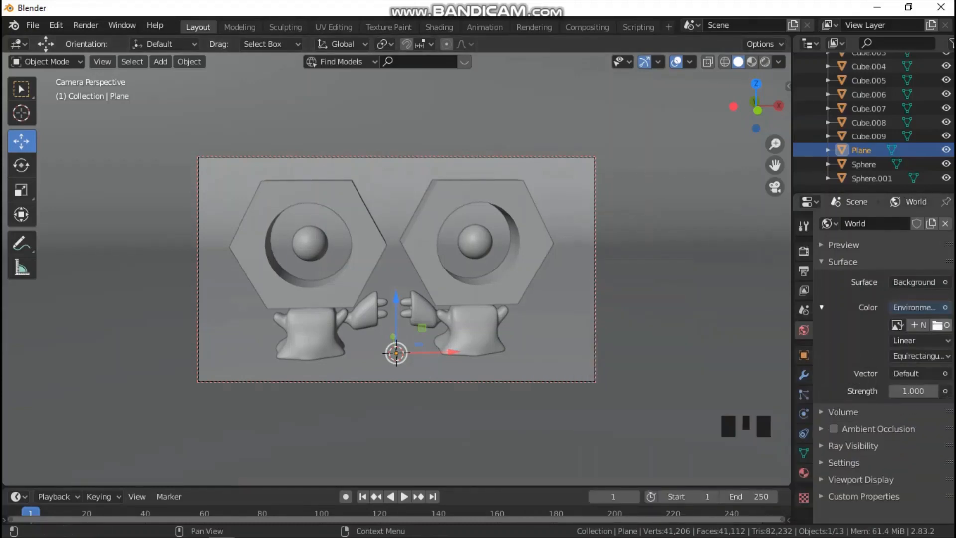
Load ninomaru_teien_4k.exr from the HDRI folder on the desktop as the world's environment image.
click(941, 325)
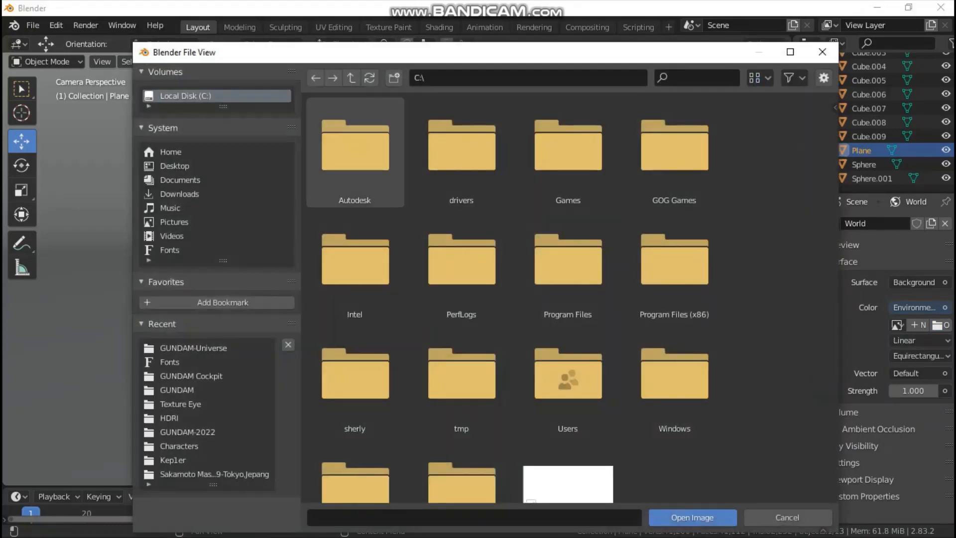
click(174, 166)
double_click(462, 147)
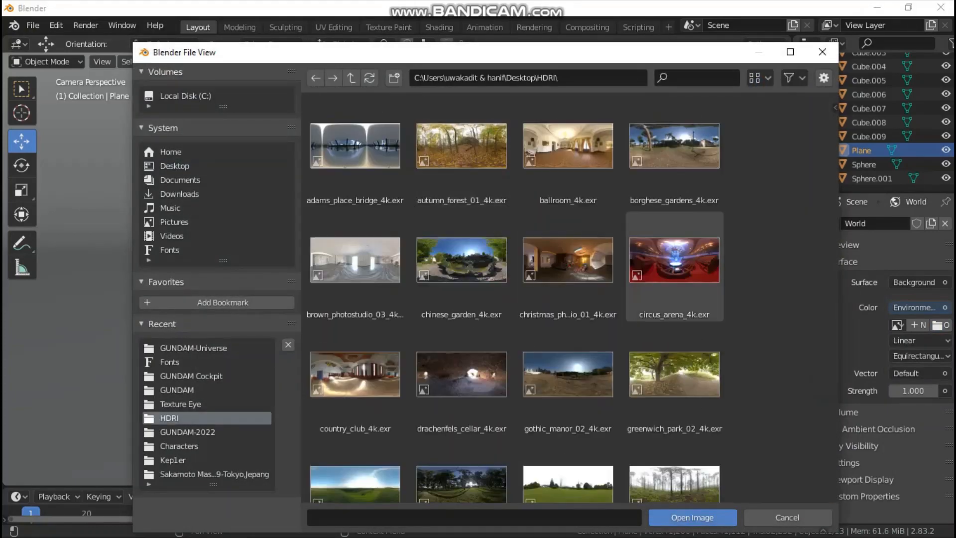
scroll(675, 326, down, 6)
scroll(675, 339, down, 3)
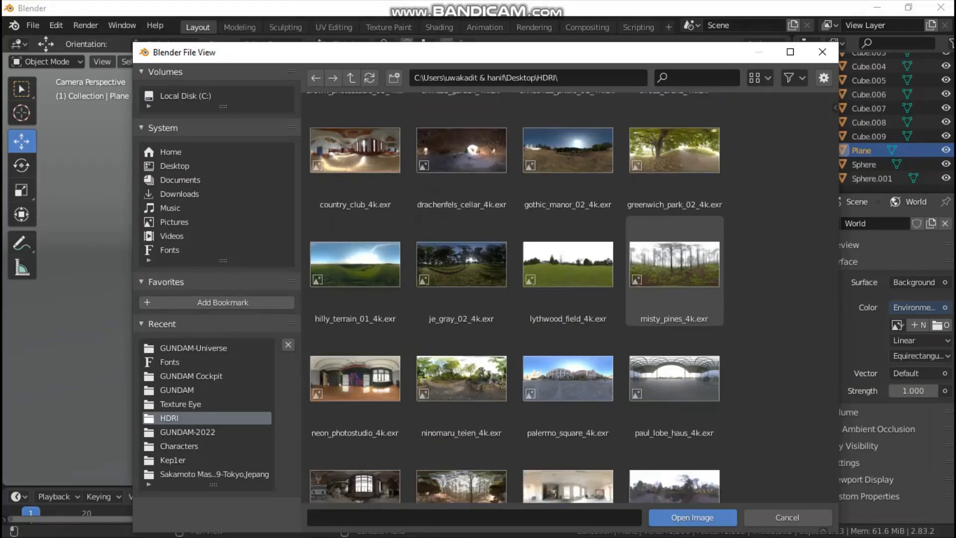
double_click(461, 350)
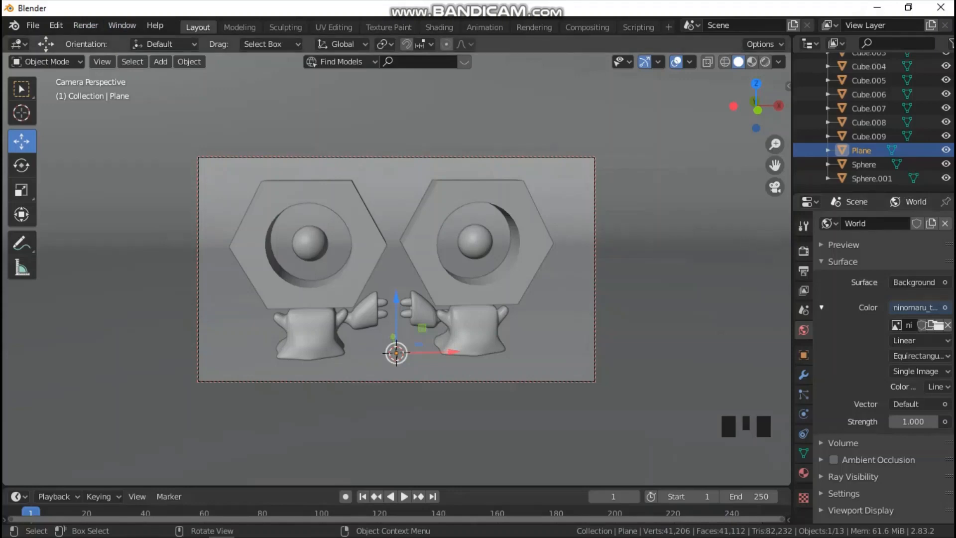
Render the still image with Cycles and view the two characters in the result up close.
click(803, 251)
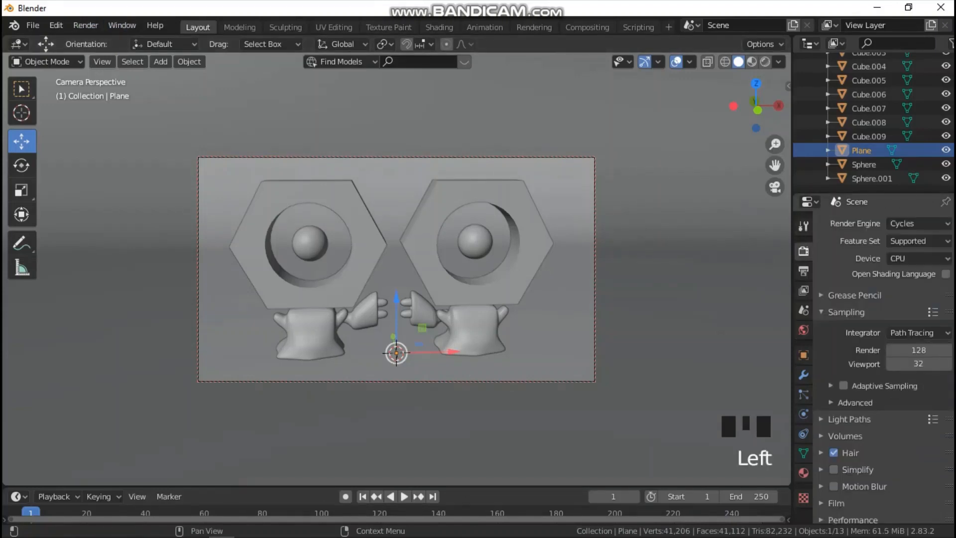
click(919, 223)
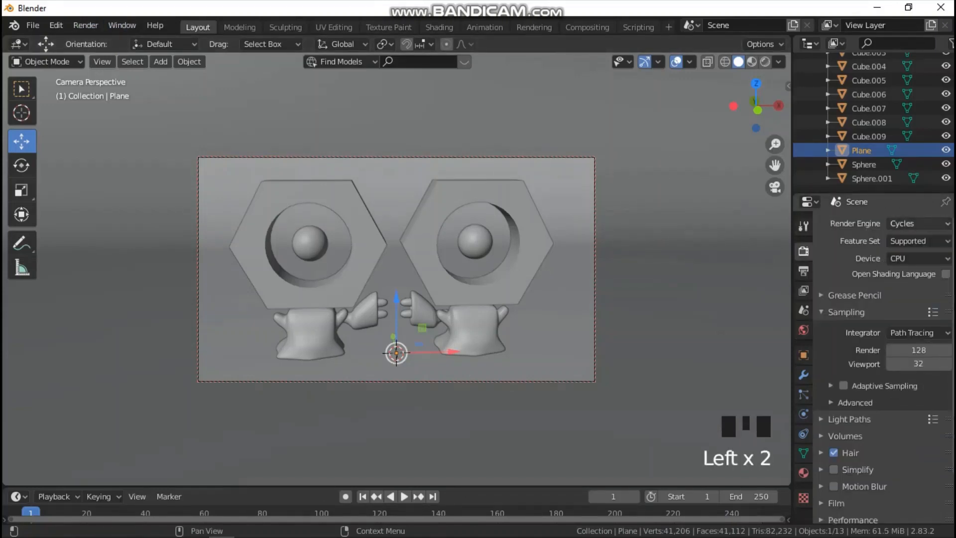
click(86, 25)
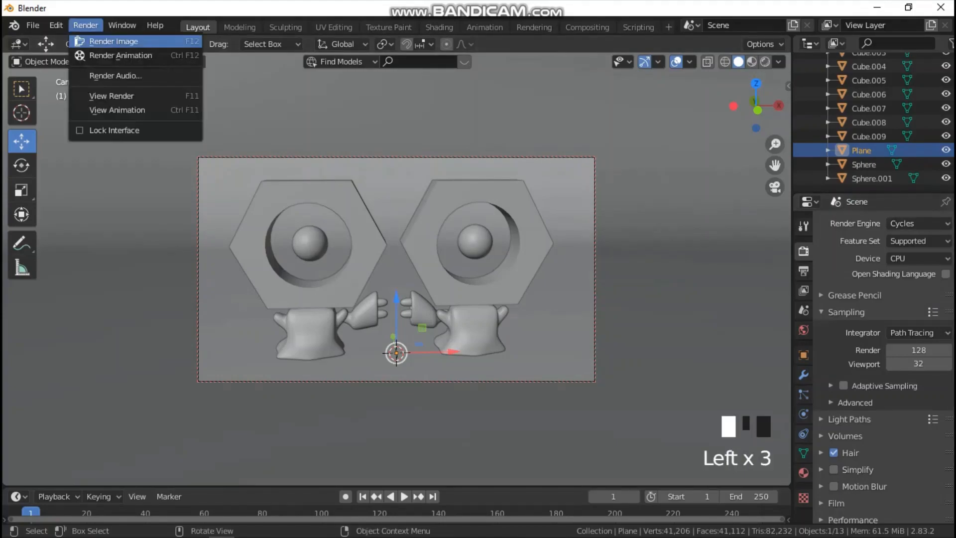
click(114, 41)
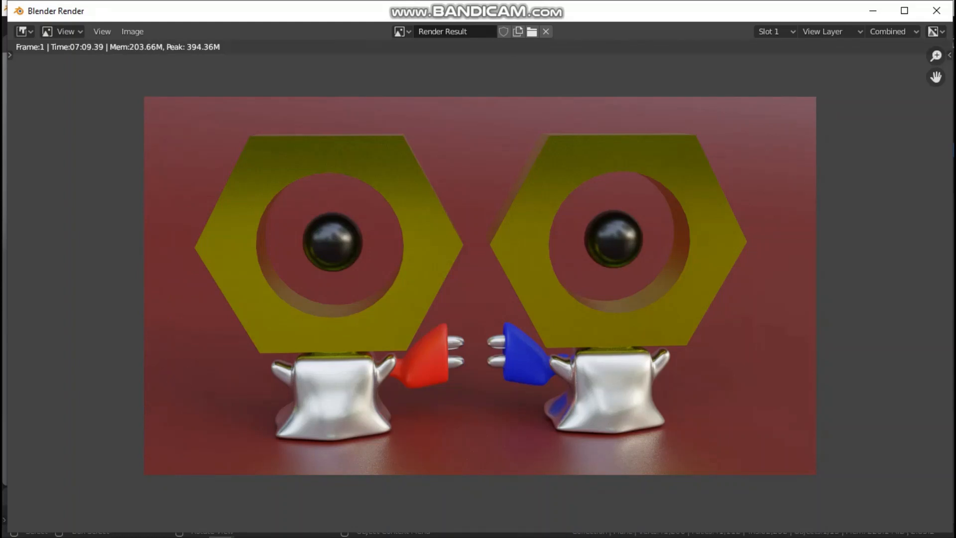
scroll(480, 286, up, 2)
scroll(480, 286, down, 1)
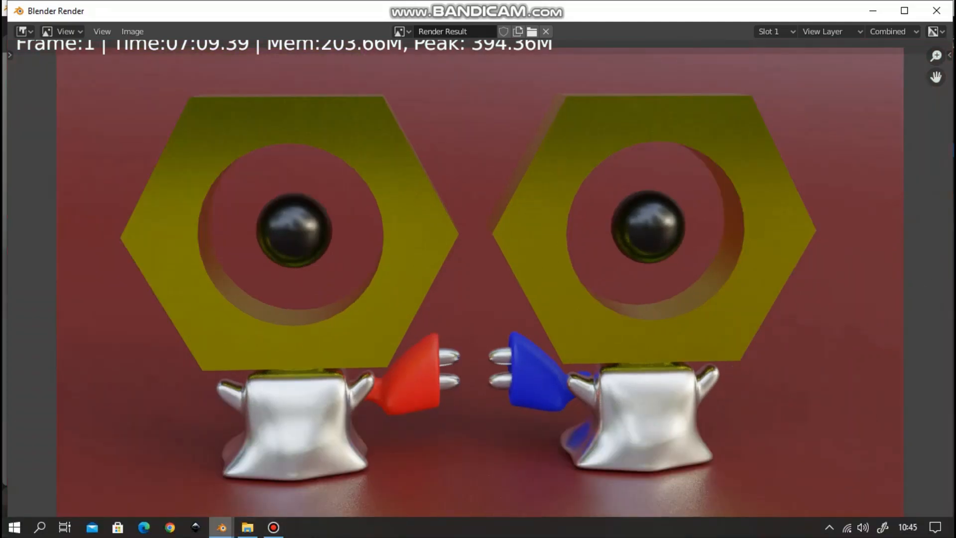
In the Compositing workspace, insert a Denoise node between Render Layers and Composite, and link Alpha to its Normal and Depth to its Albedo.
click(222, 528)
click(144, 469)
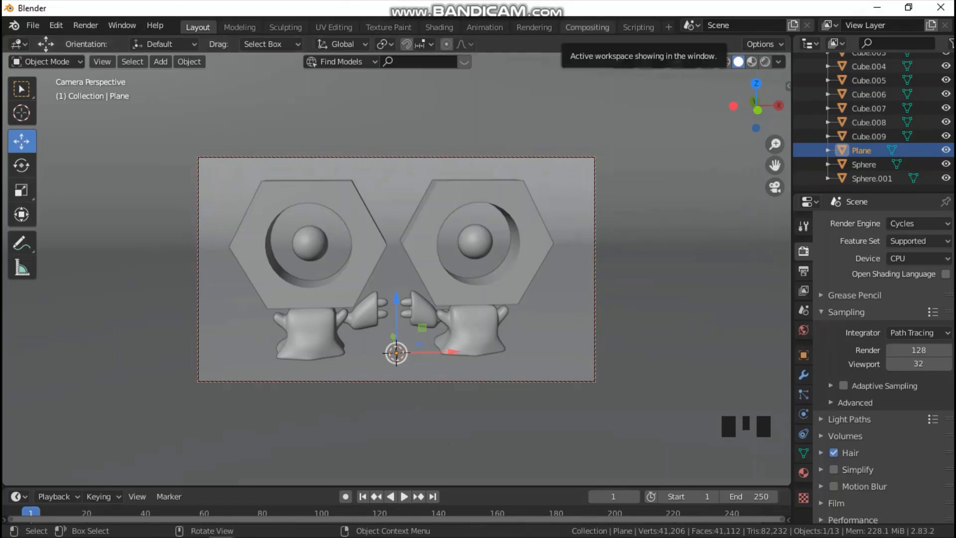
click(587, 27)
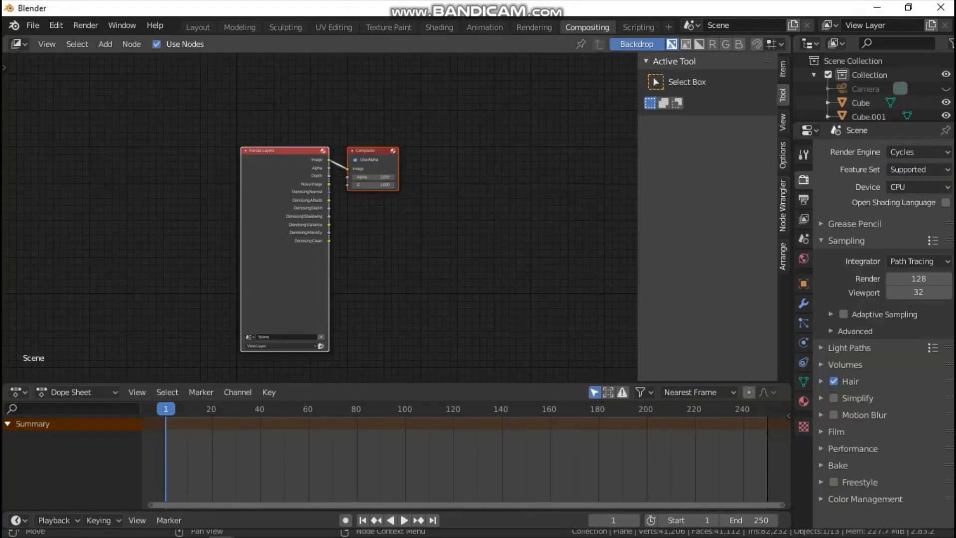
scroll(320, 217, up, 3)
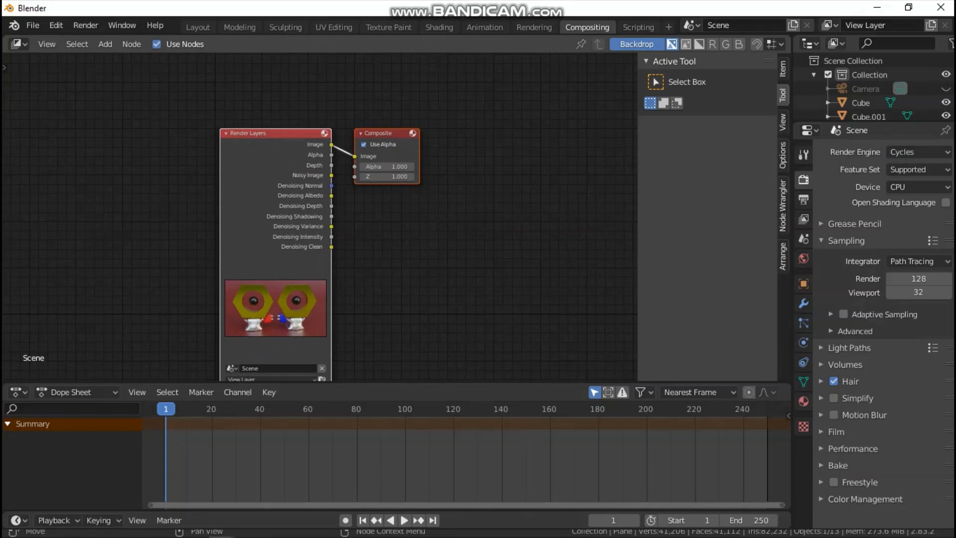
key(shift+a)
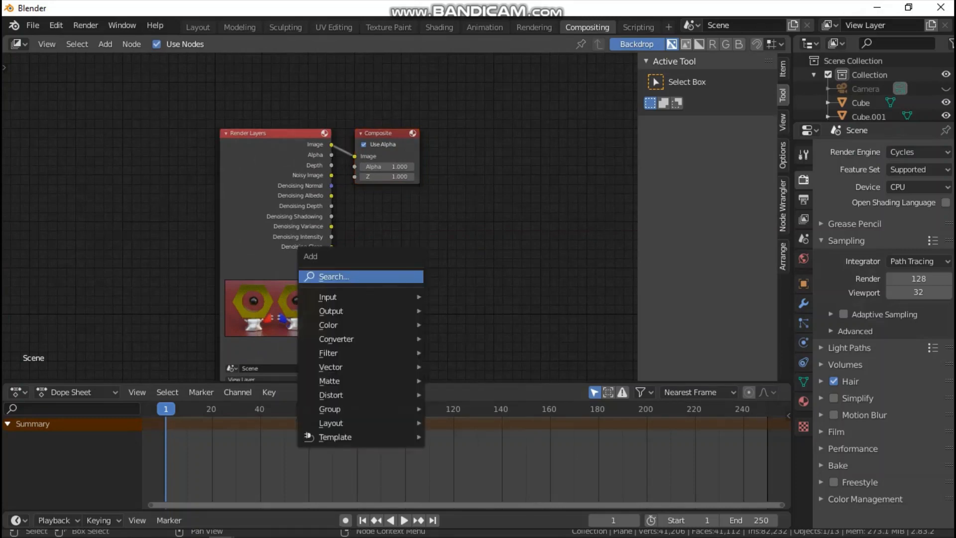
click(401, 277)
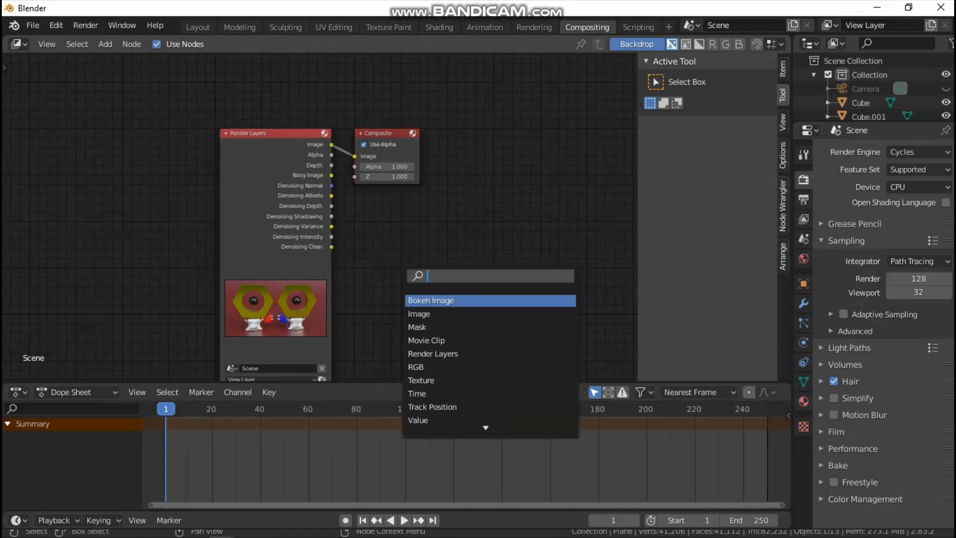
text(de)
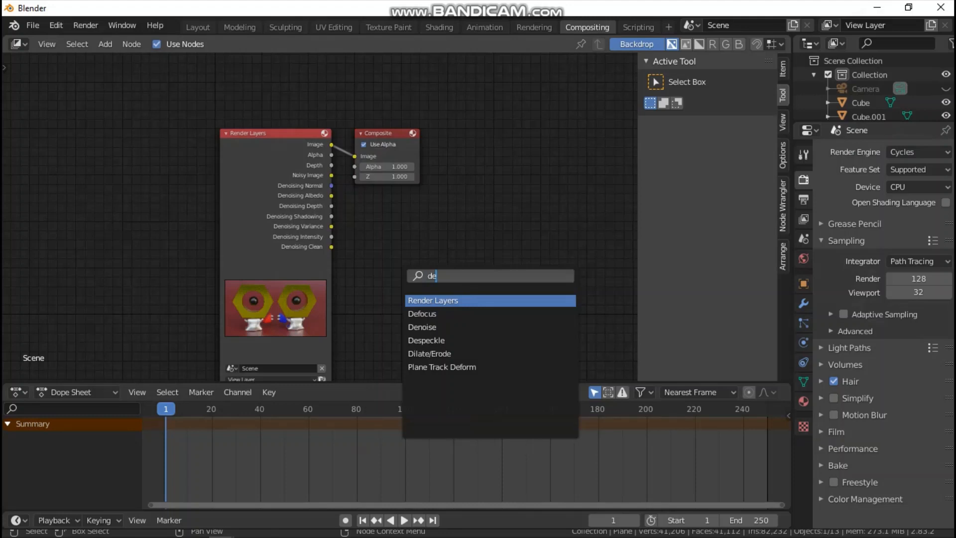
key(Down)
key(Down)
key(Return)
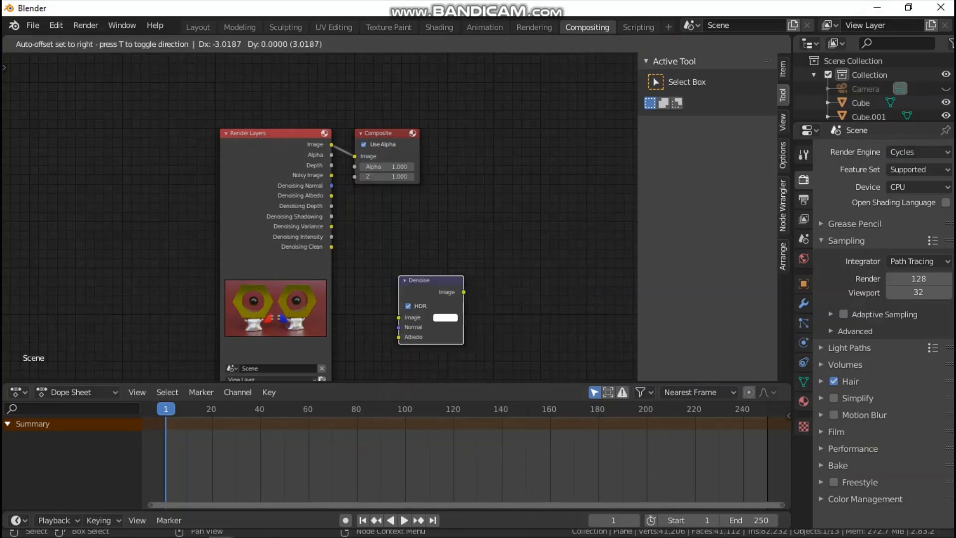
click(339, 125)
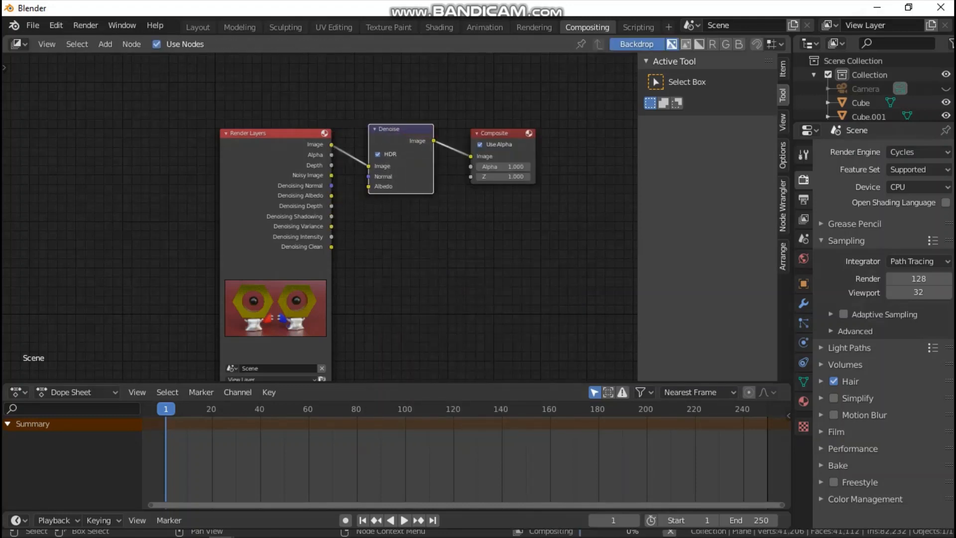
mouse_move(332, 155)
mouse_down()
mouse_move(369, 176)
mouse_move(336, 168)
mouse_move(369, 187)
mouse_up()
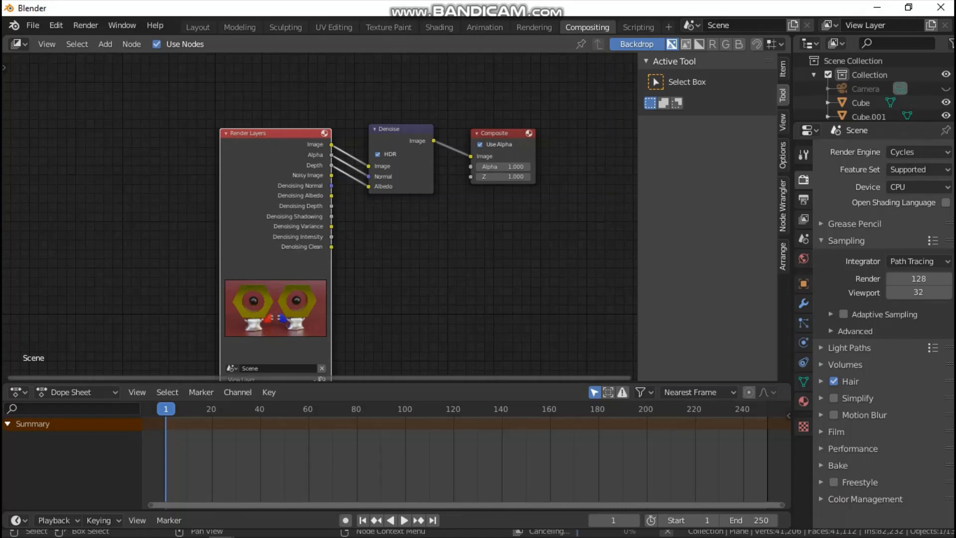
Change the Dope Sheet area to an Image Editor and display the Render Result in it.
click(19, 392)
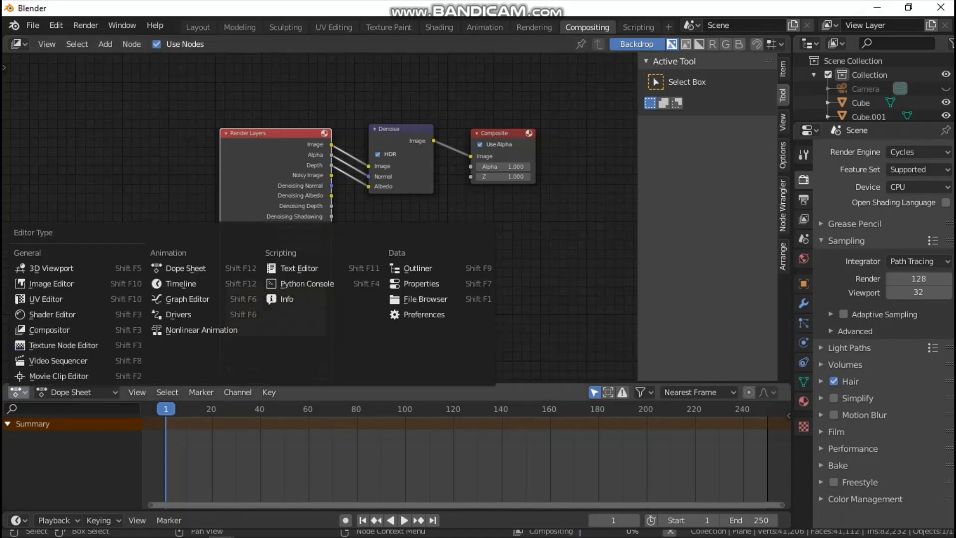
click(50, 283)
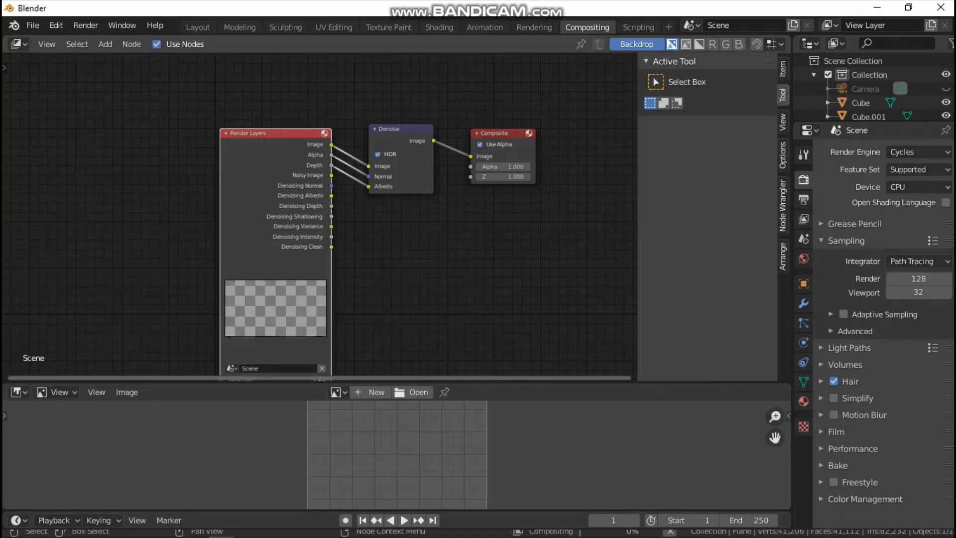
click(337, 392)
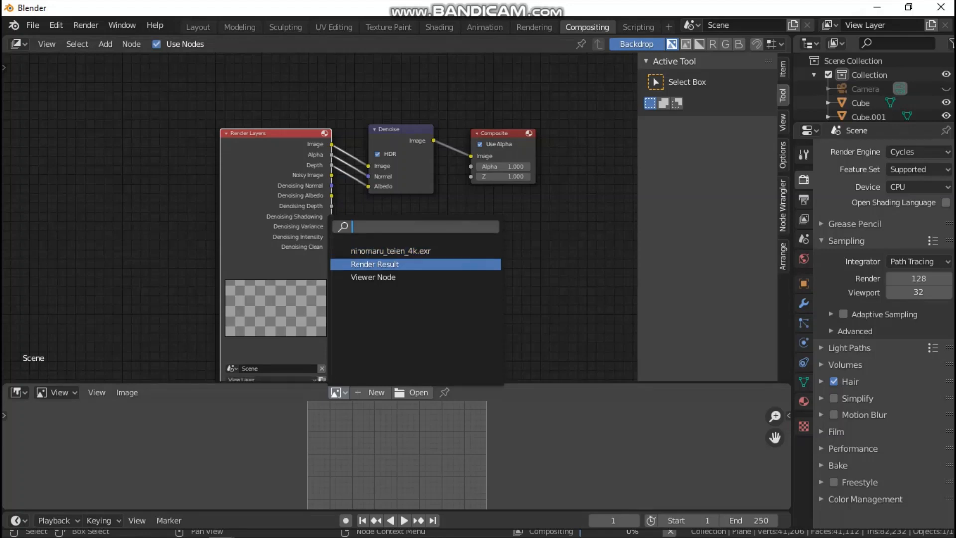
click(374, 264)
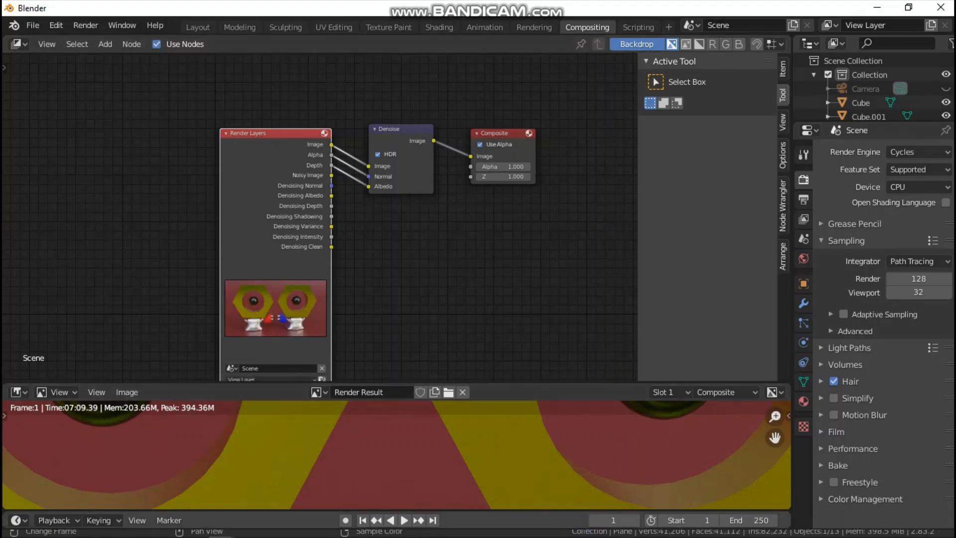
Examine the whole denoised composite of the two characters in the render window.
click(297, 463)
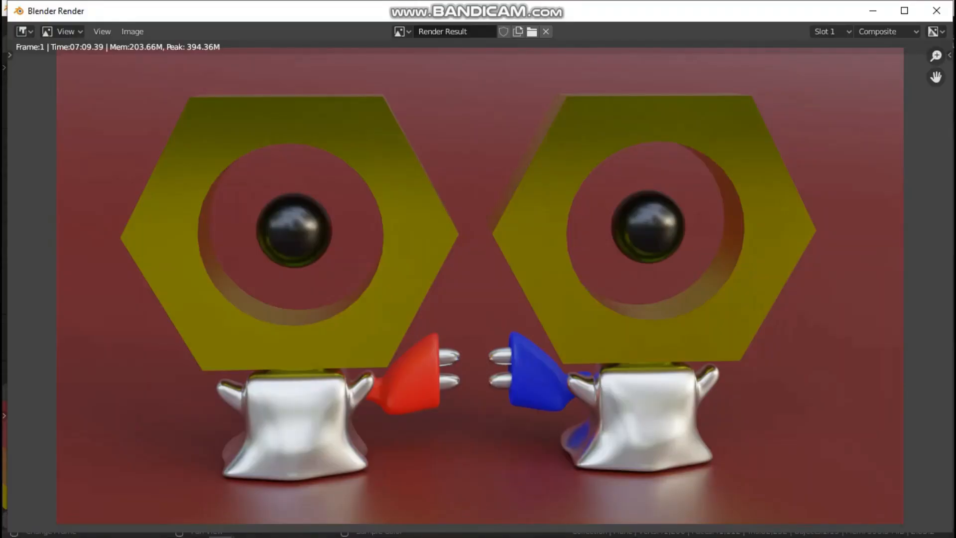
scroll(480, 286, down, 1)
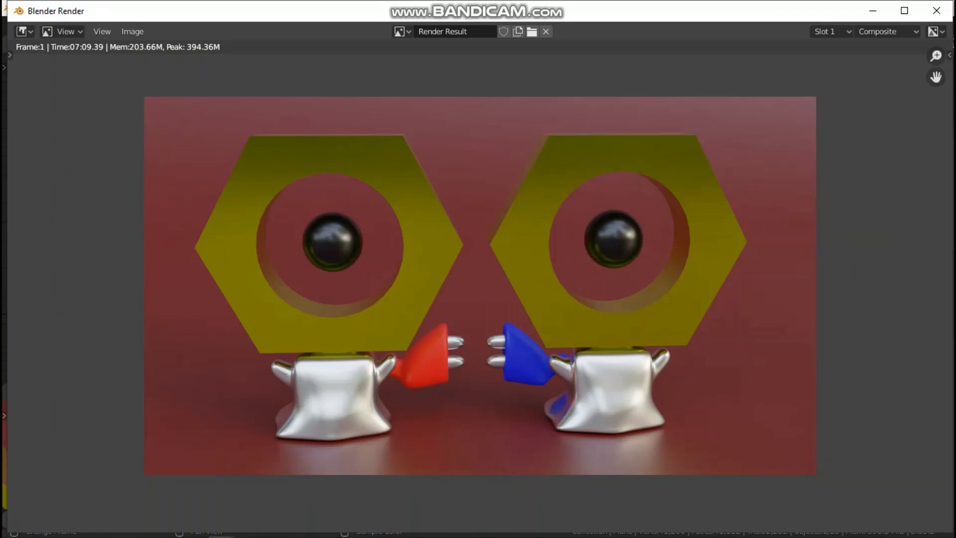
mouse_move(274, 535)
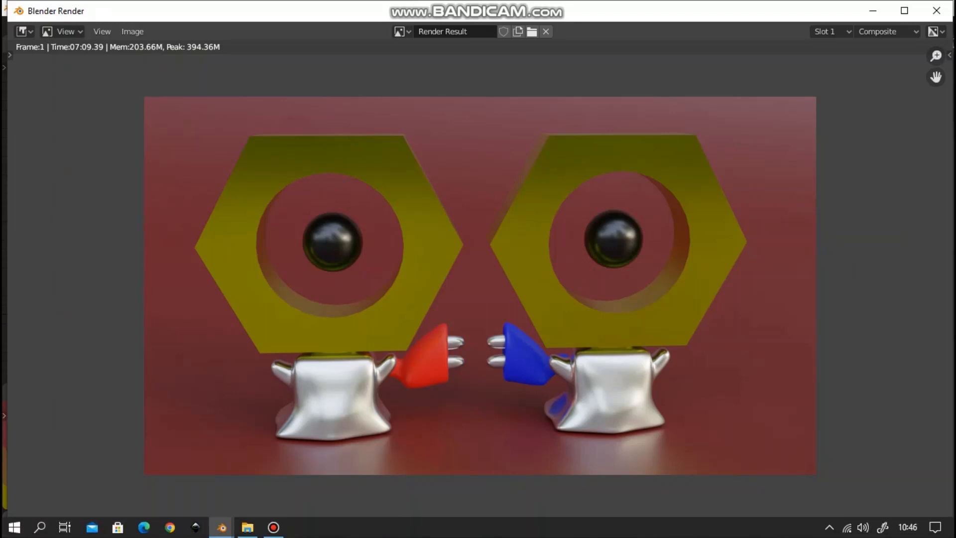